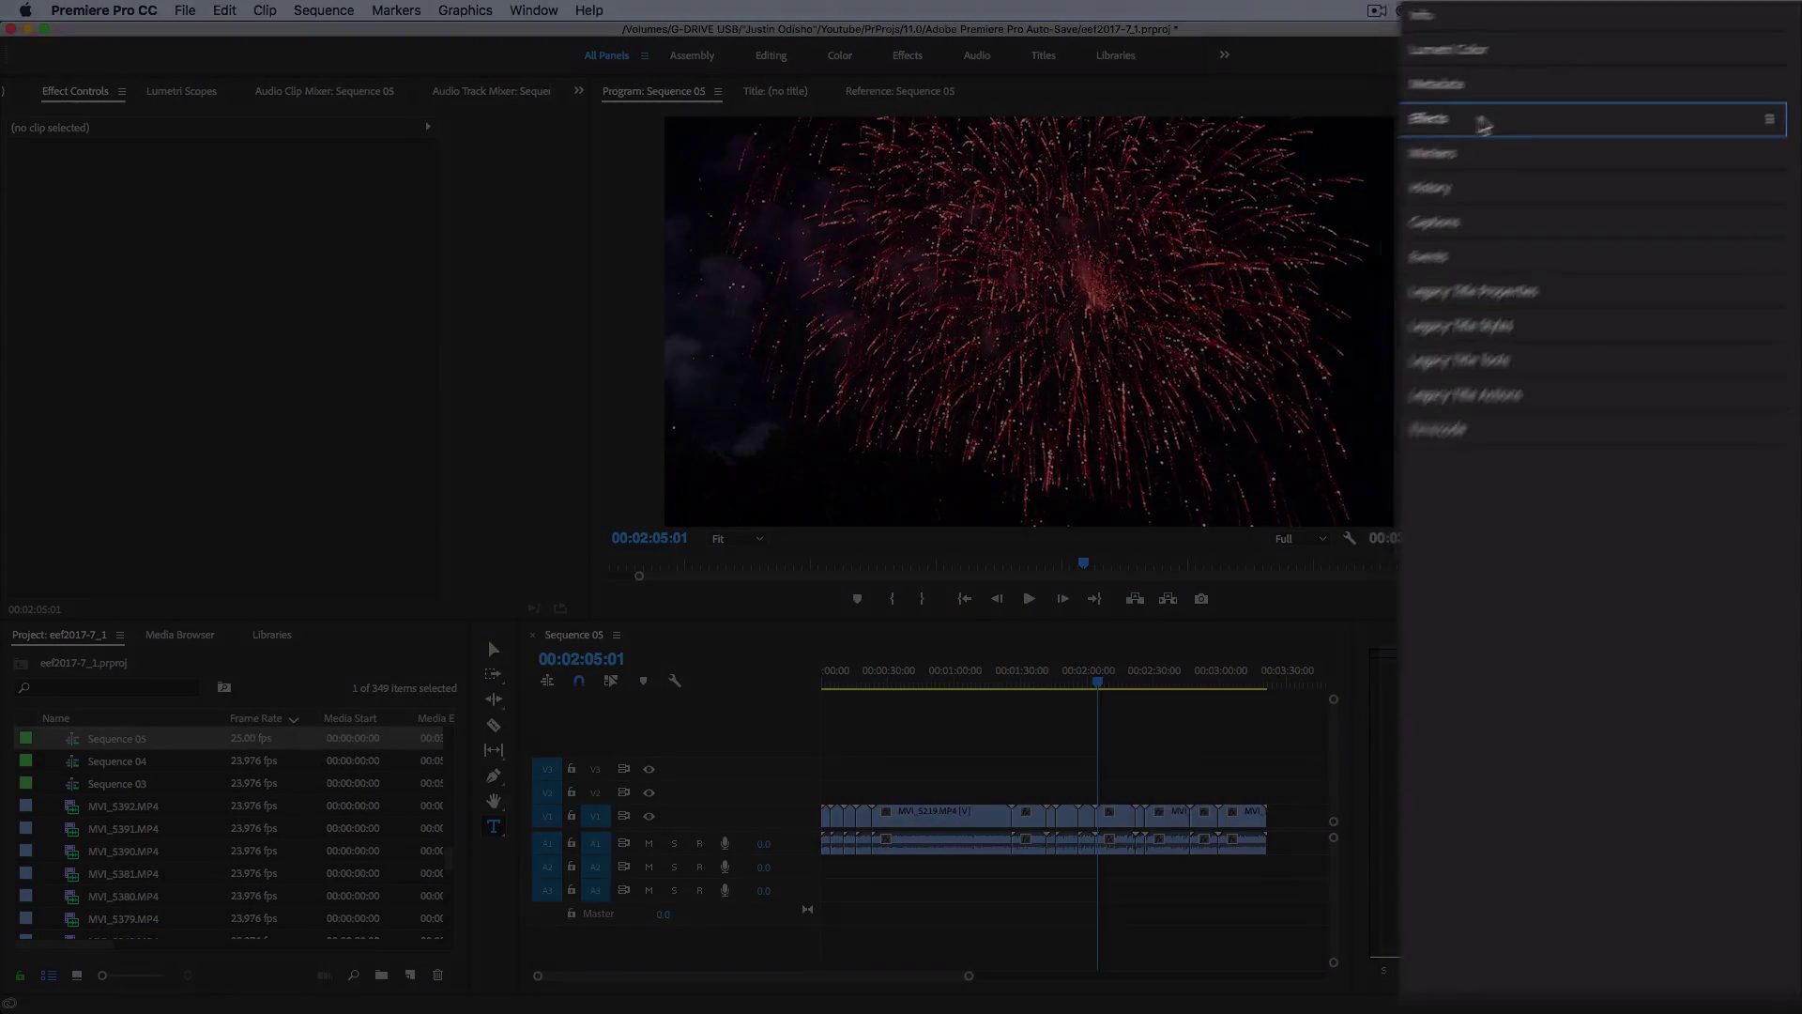
Show the Effects panel with the Video Effects categories expanded and Transform collapsed
left_click(1542, 178)
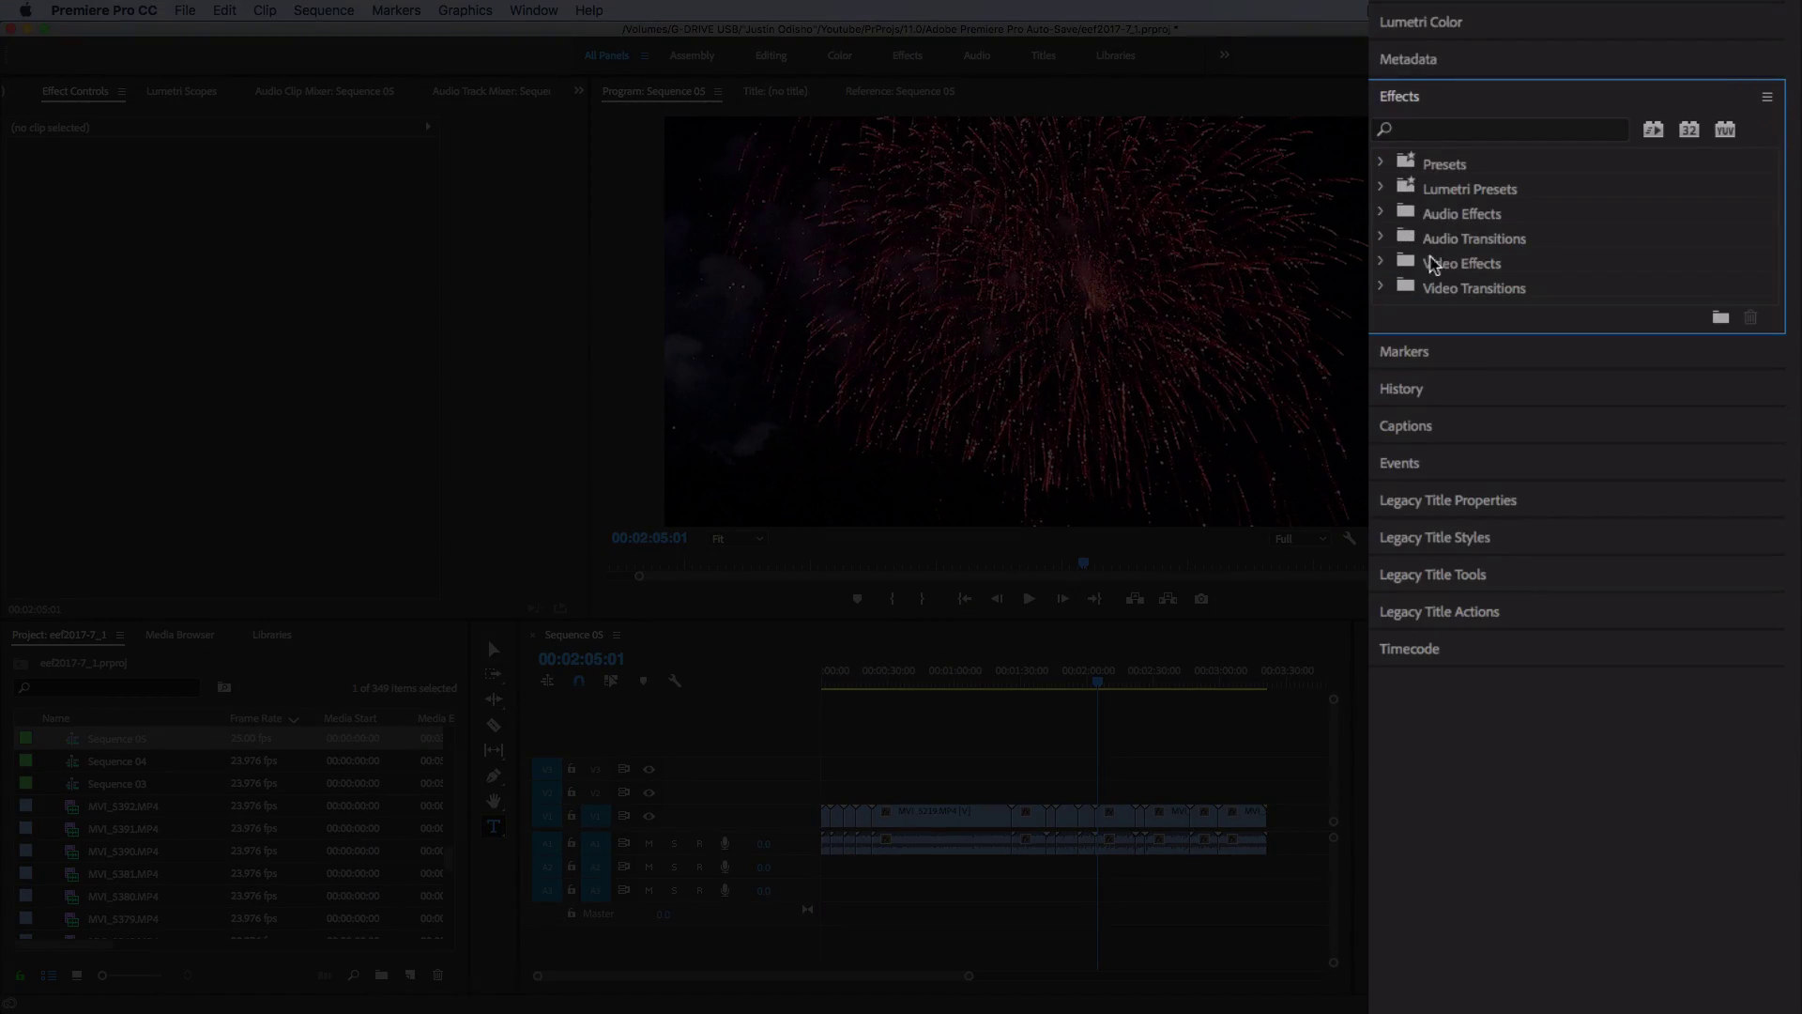
left_click(1381, 264)
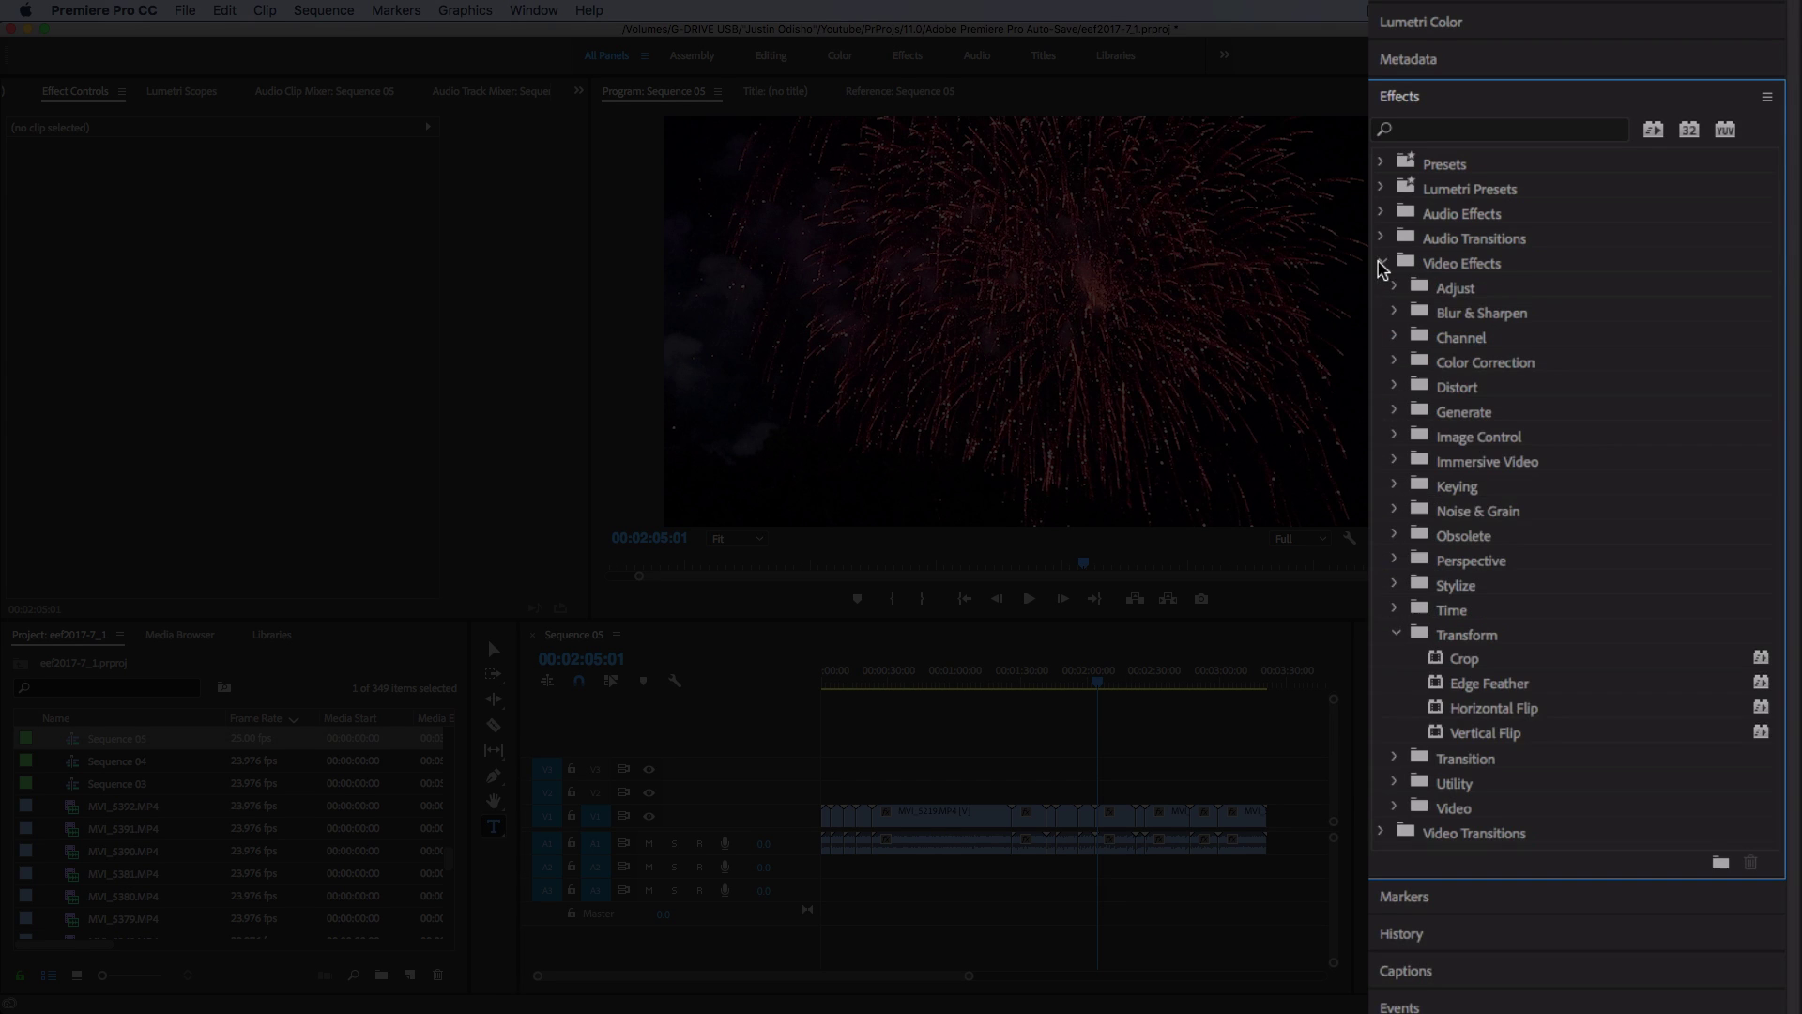
left_click(1395, 633)
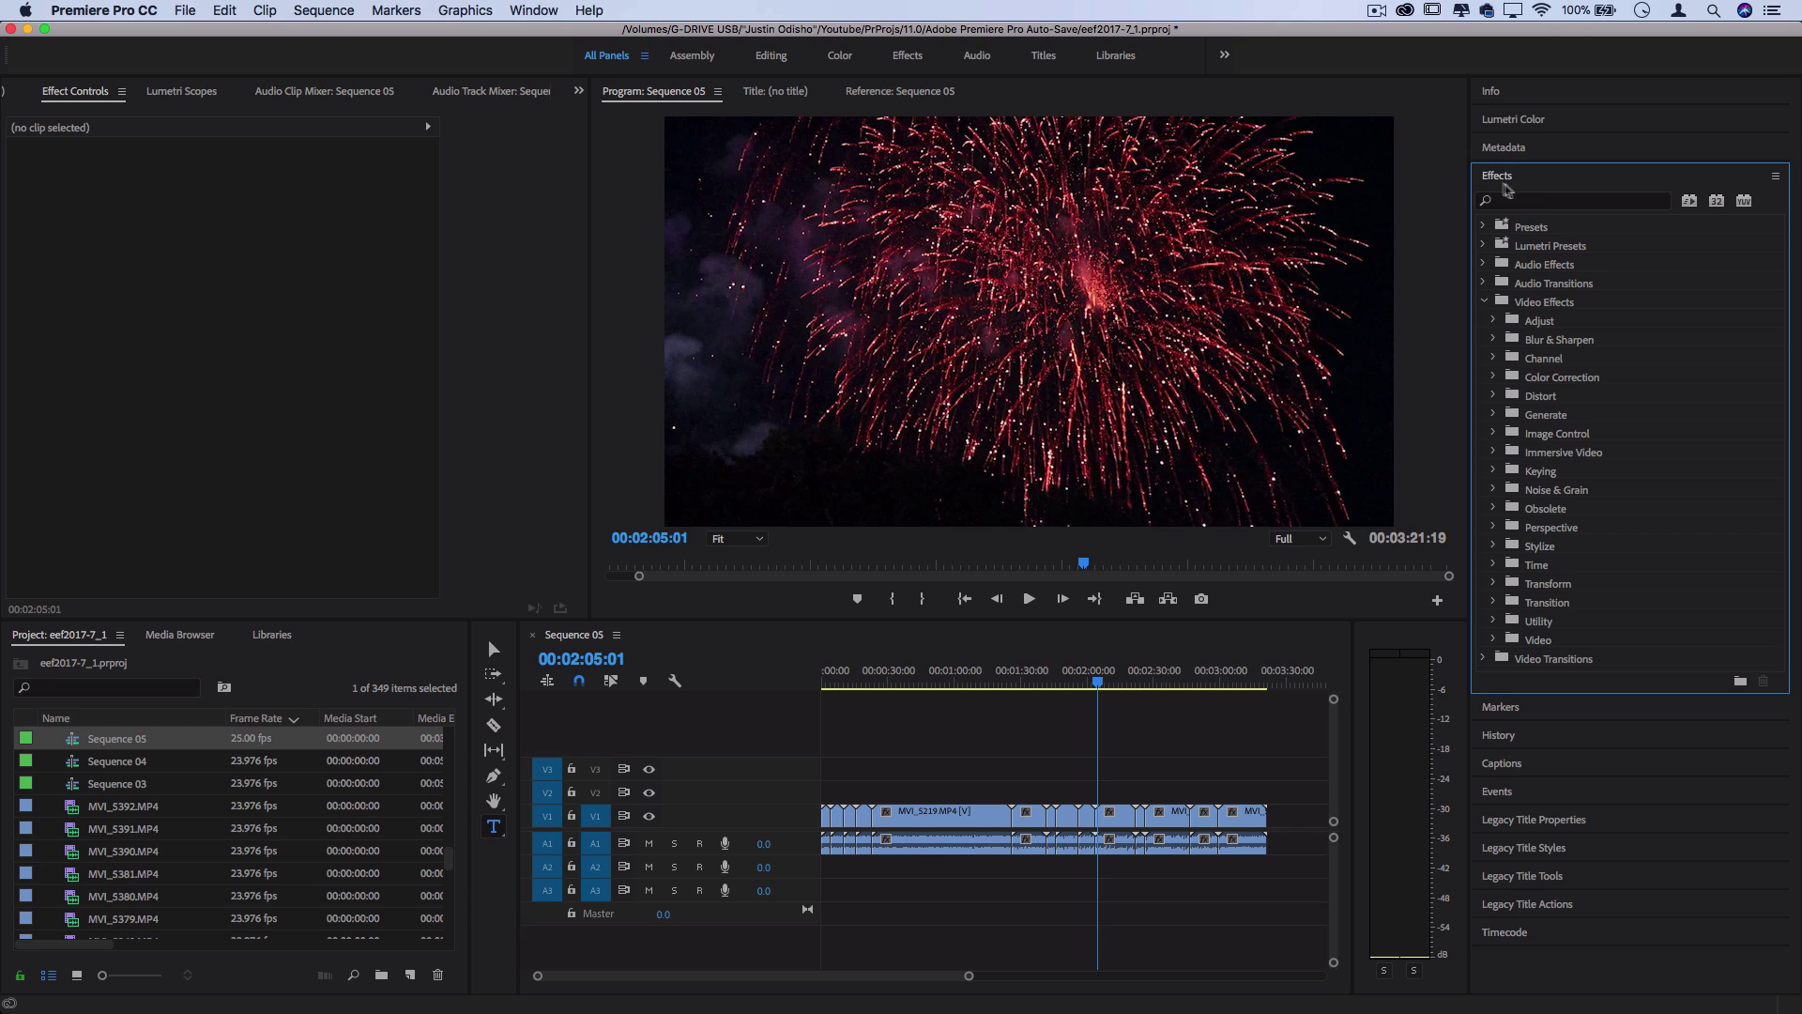
Look through the Window menu's panel list and close it without changes
left_click(524, 10)
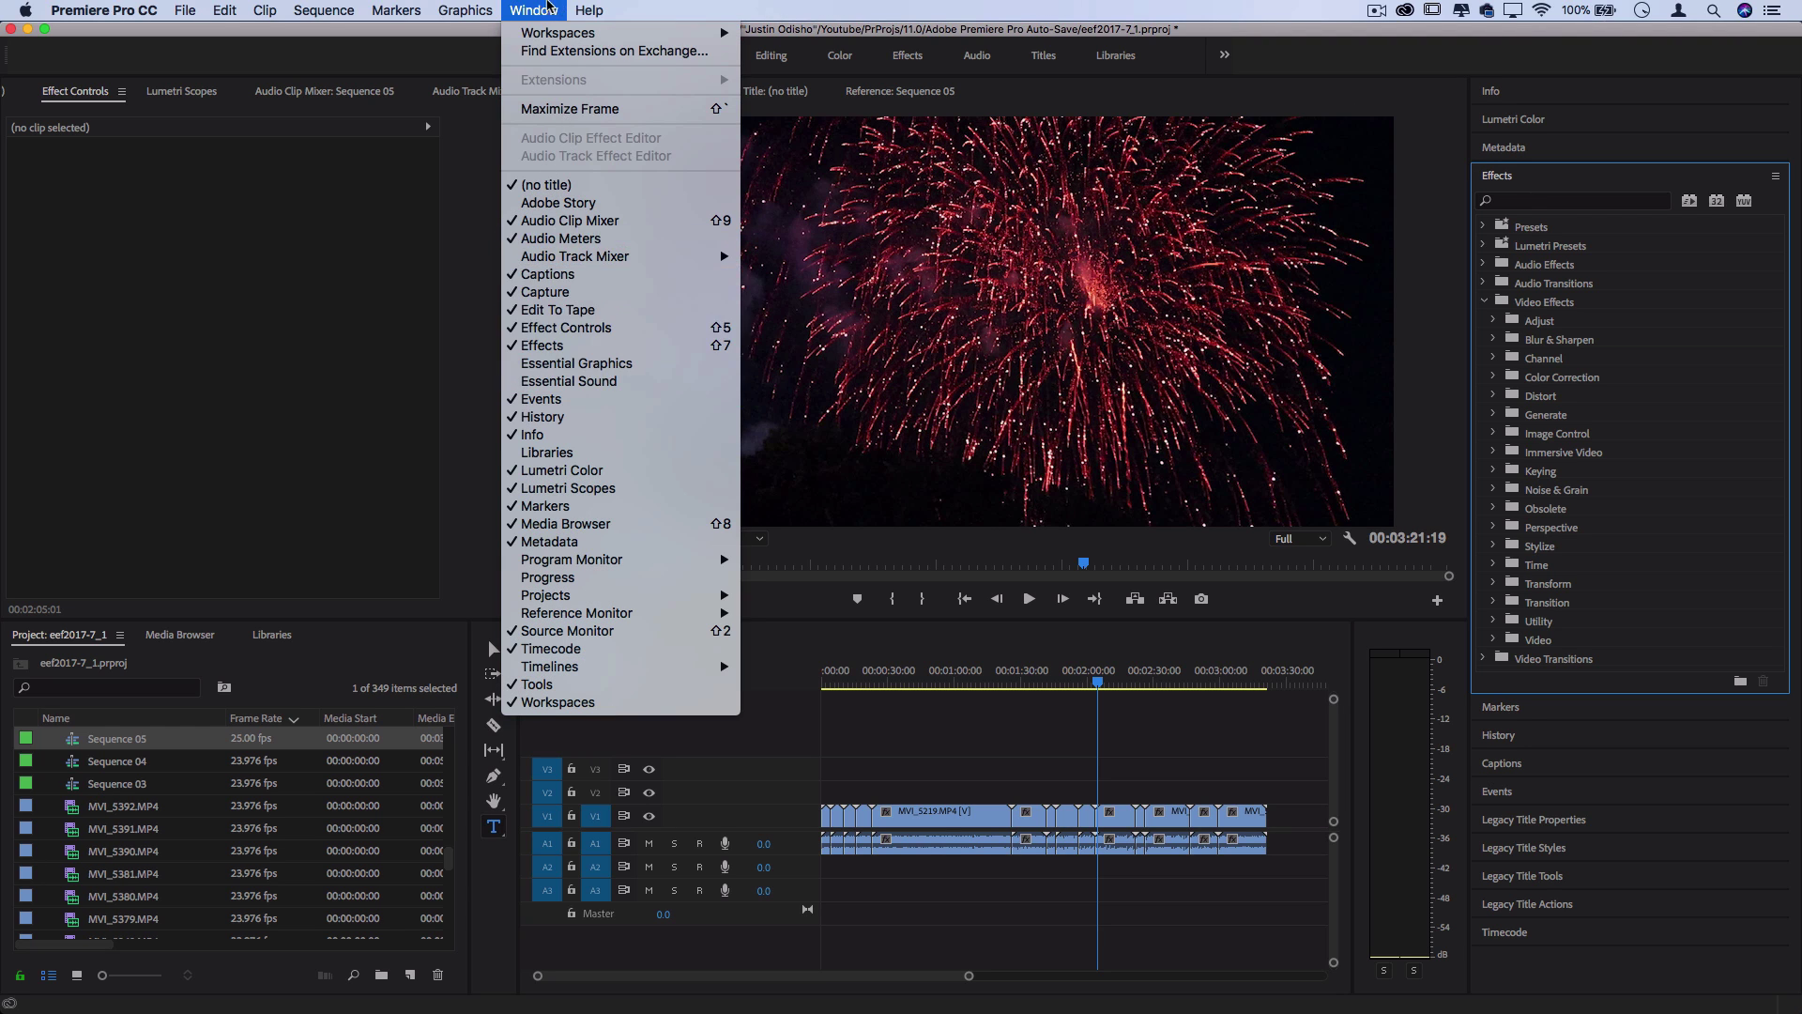
left_click(547, 7)
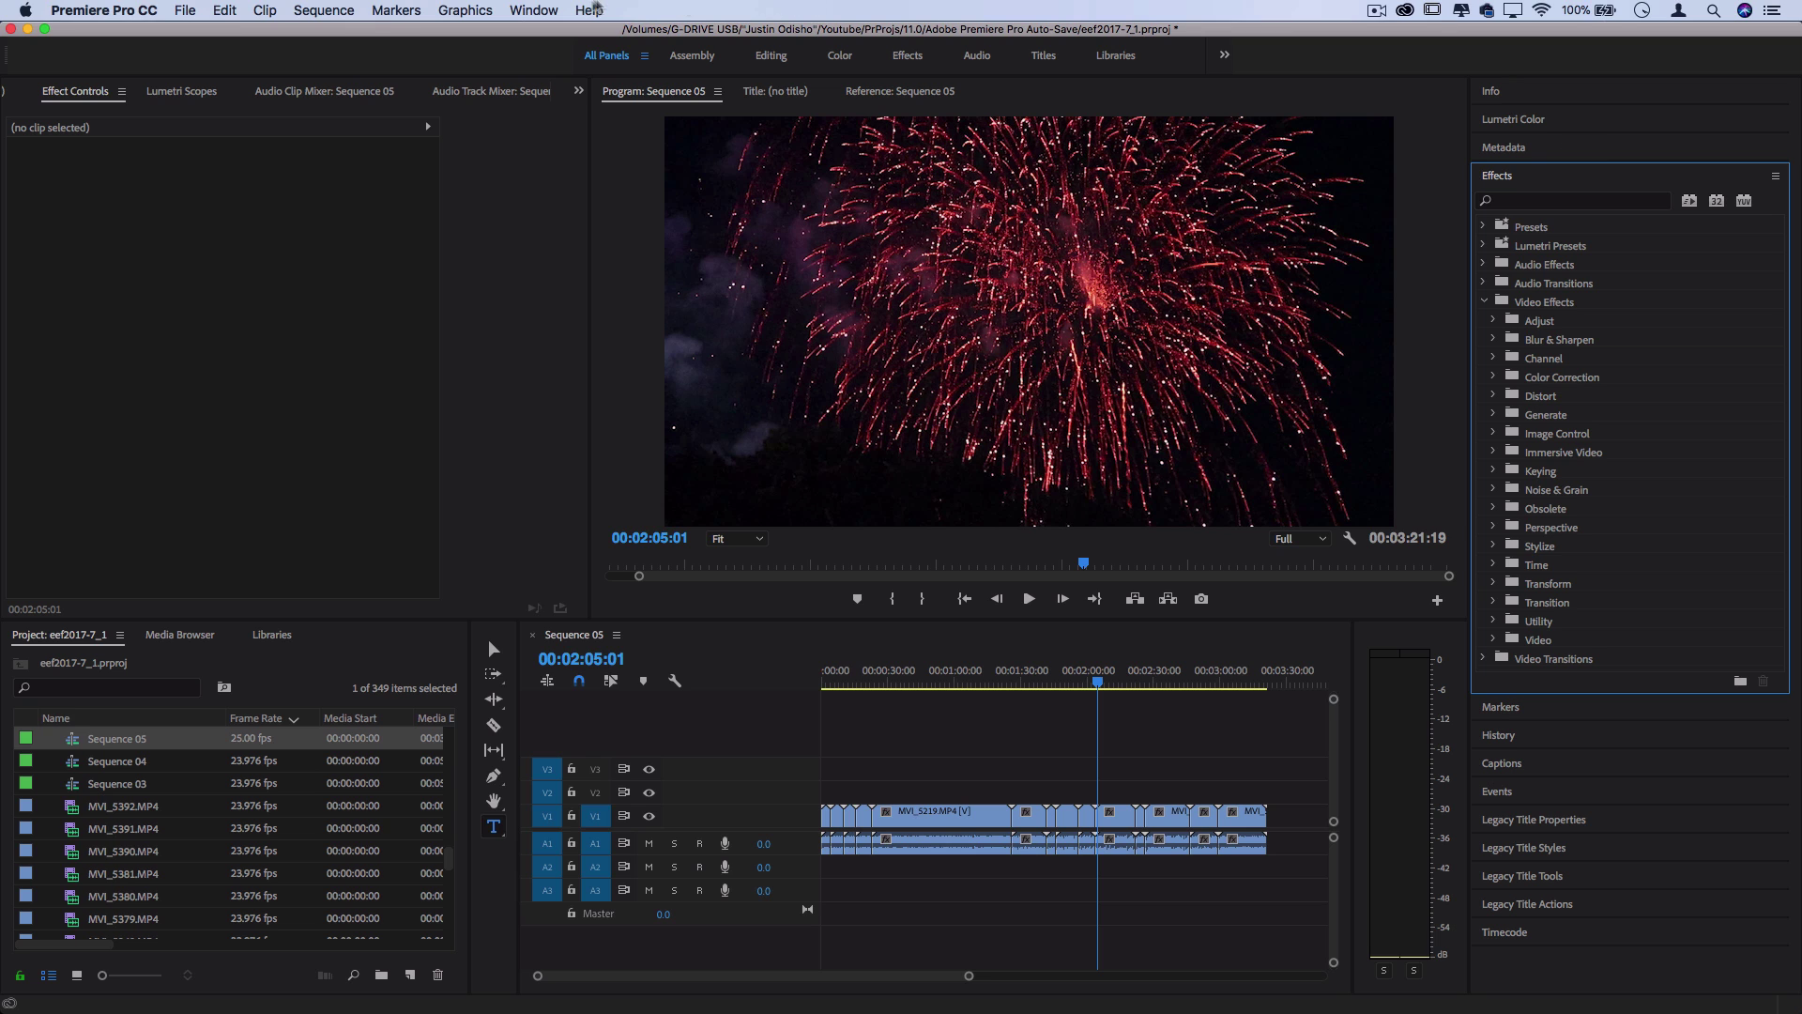
left_click(527, 10)
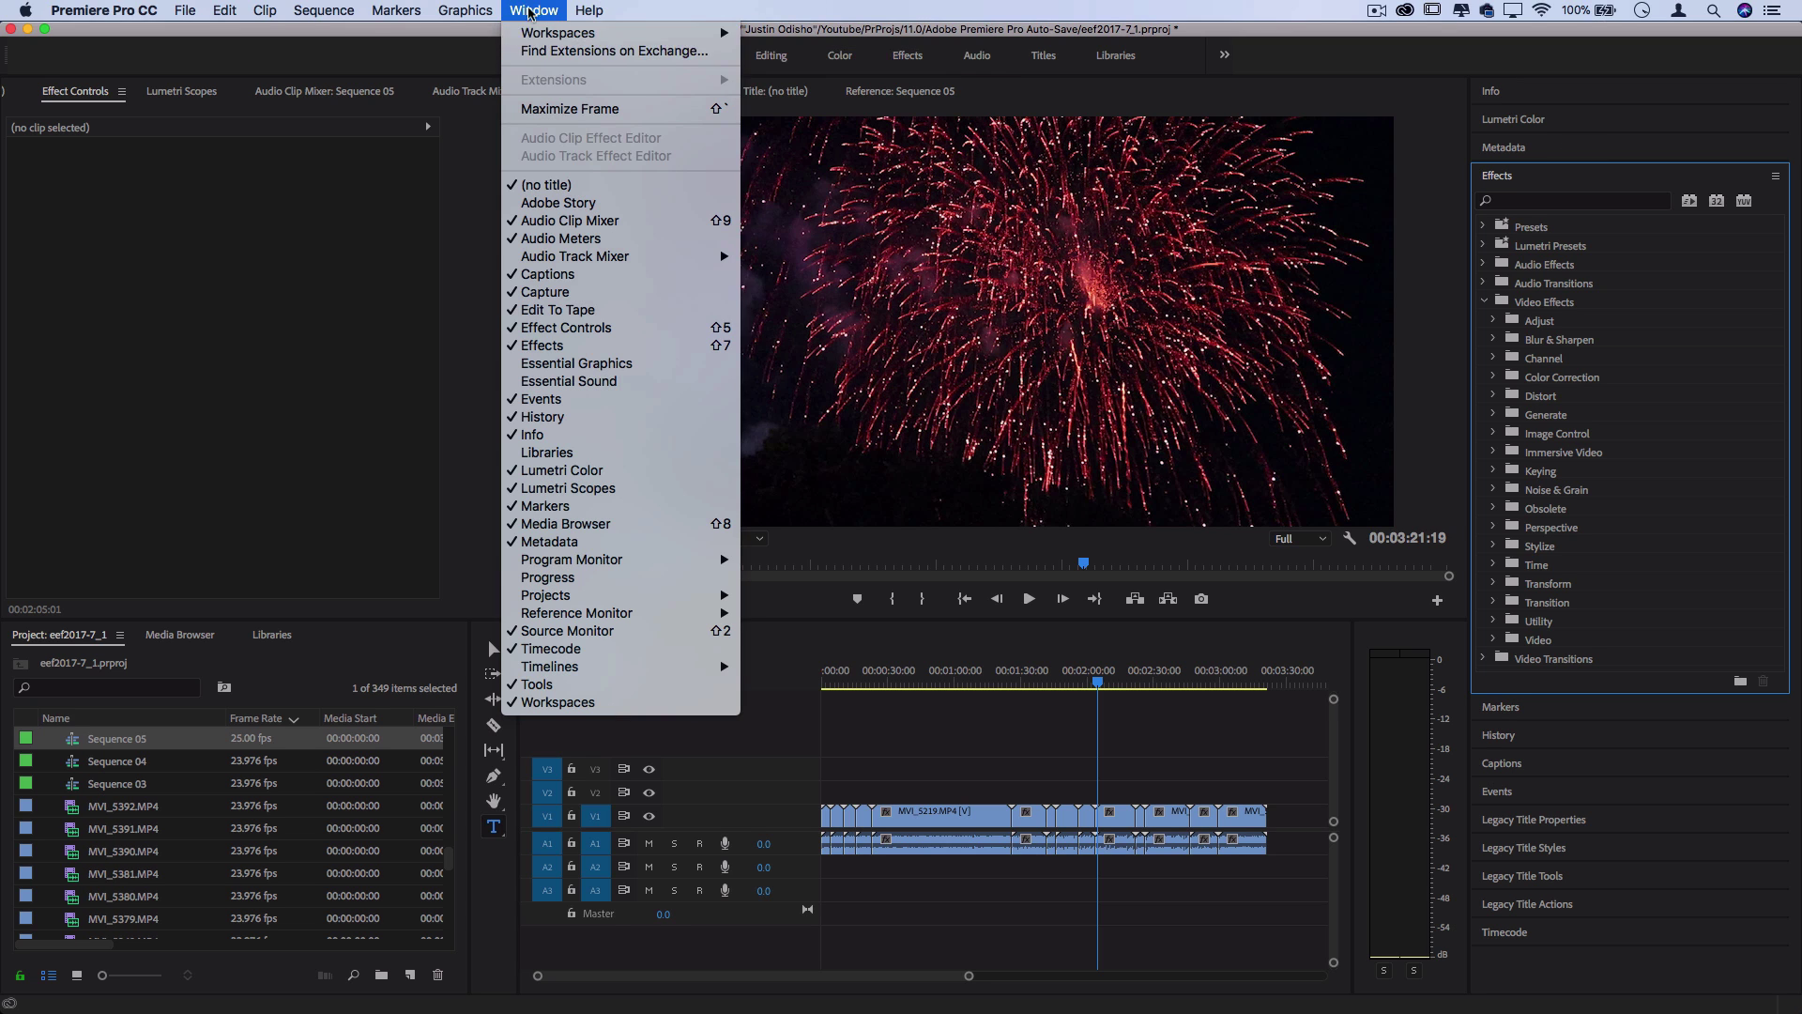
left_click(528, 10)
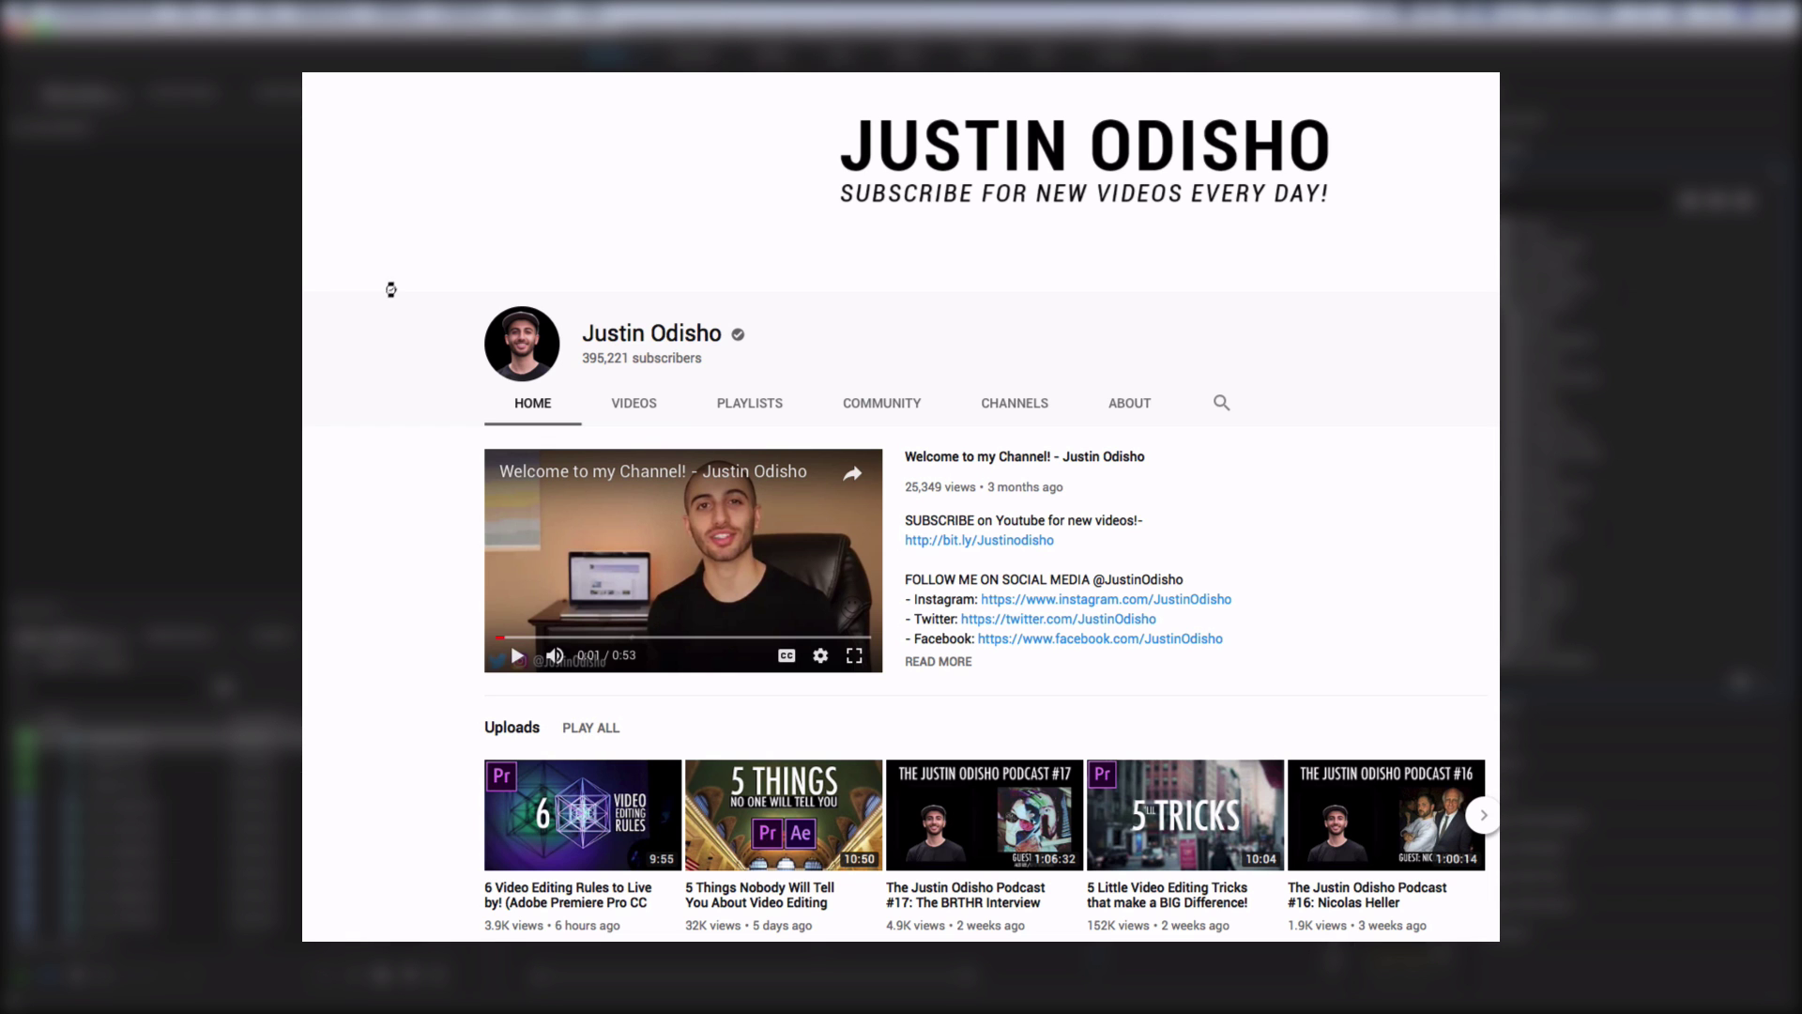
Search the channel for 'wave warp' and scroll through the tutorial results
left_click(1221, 403)
type("wave warp")
key("Return")
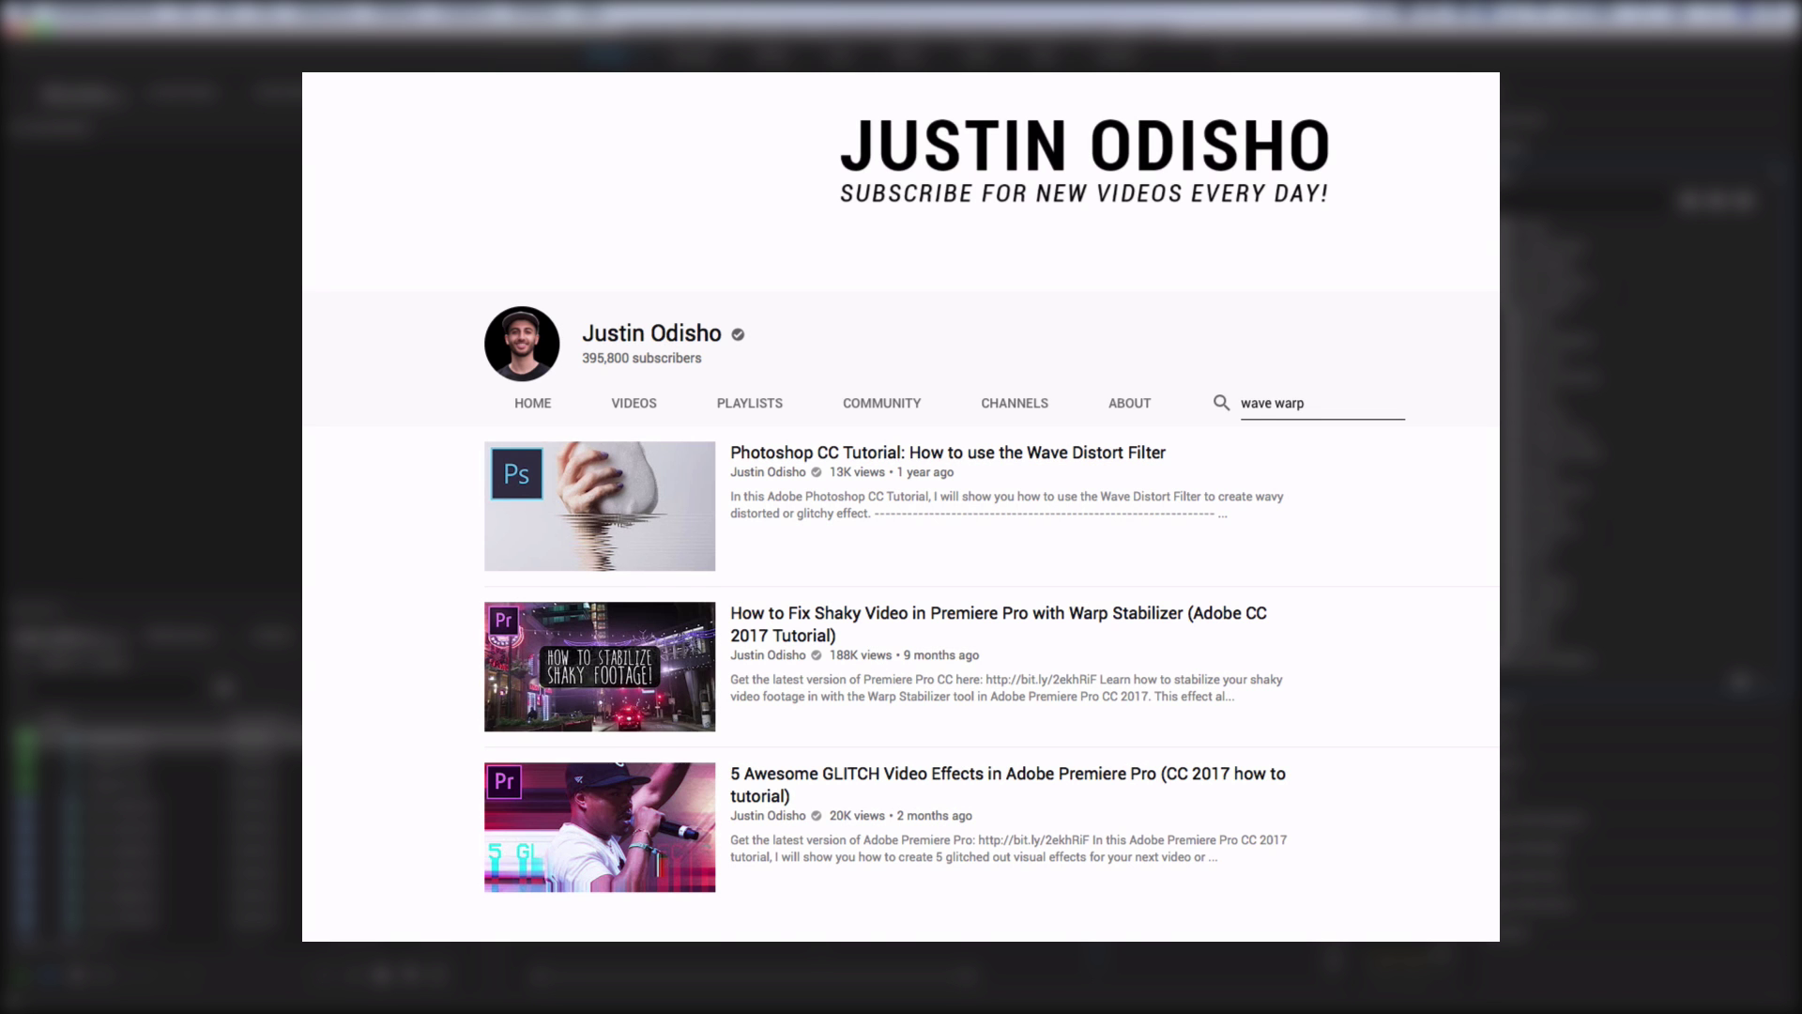
scroll(963, 475, "down", 4)
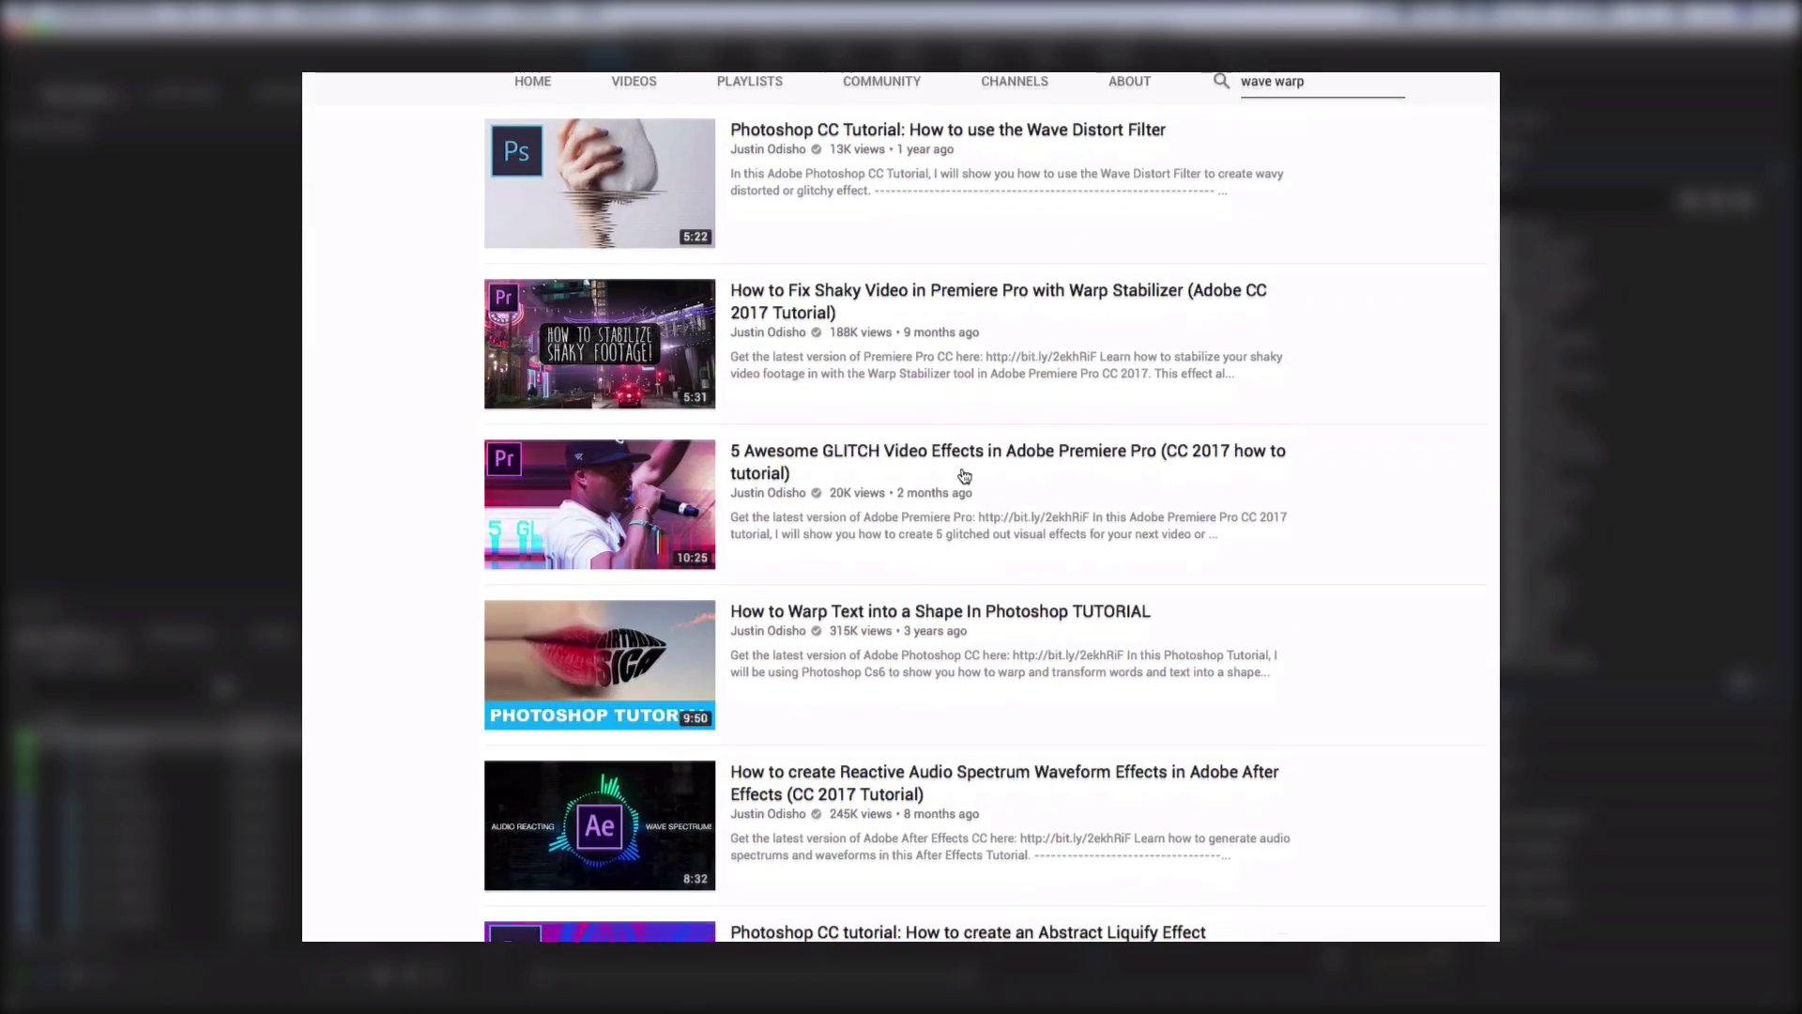
scroll(964, 474, "down", 5)
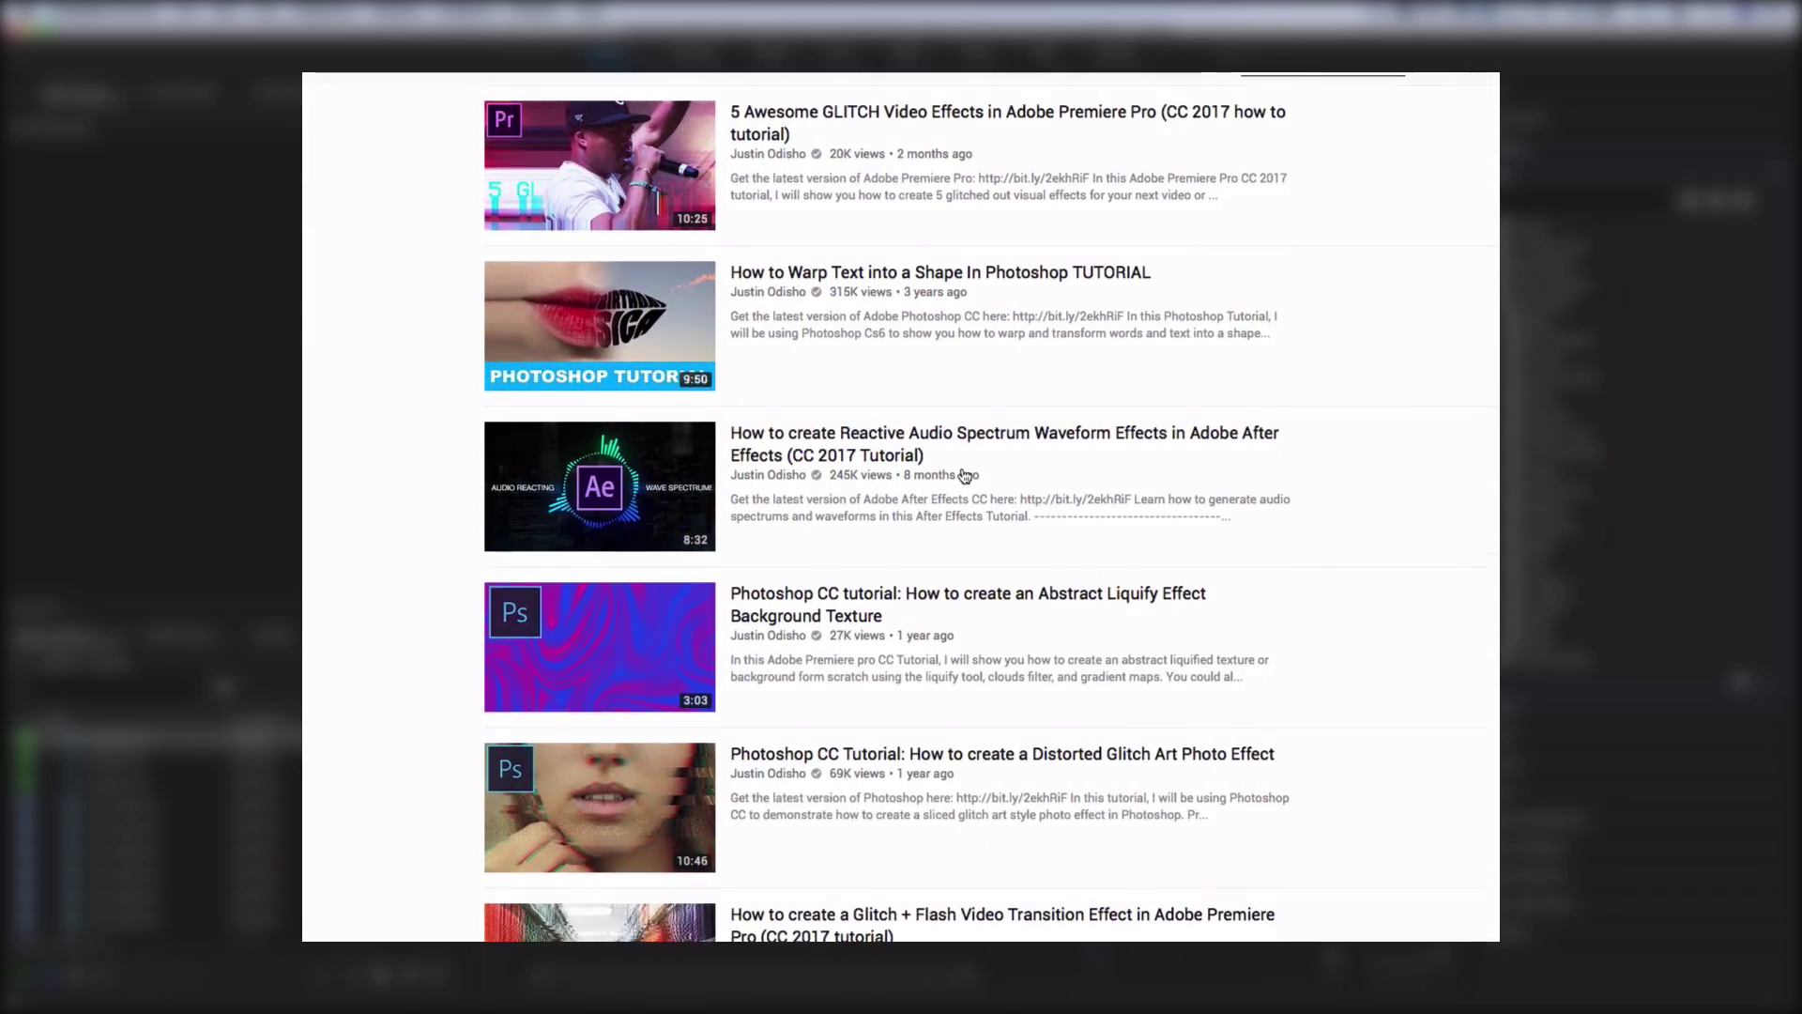
scroll(964, 474, "down", 2)
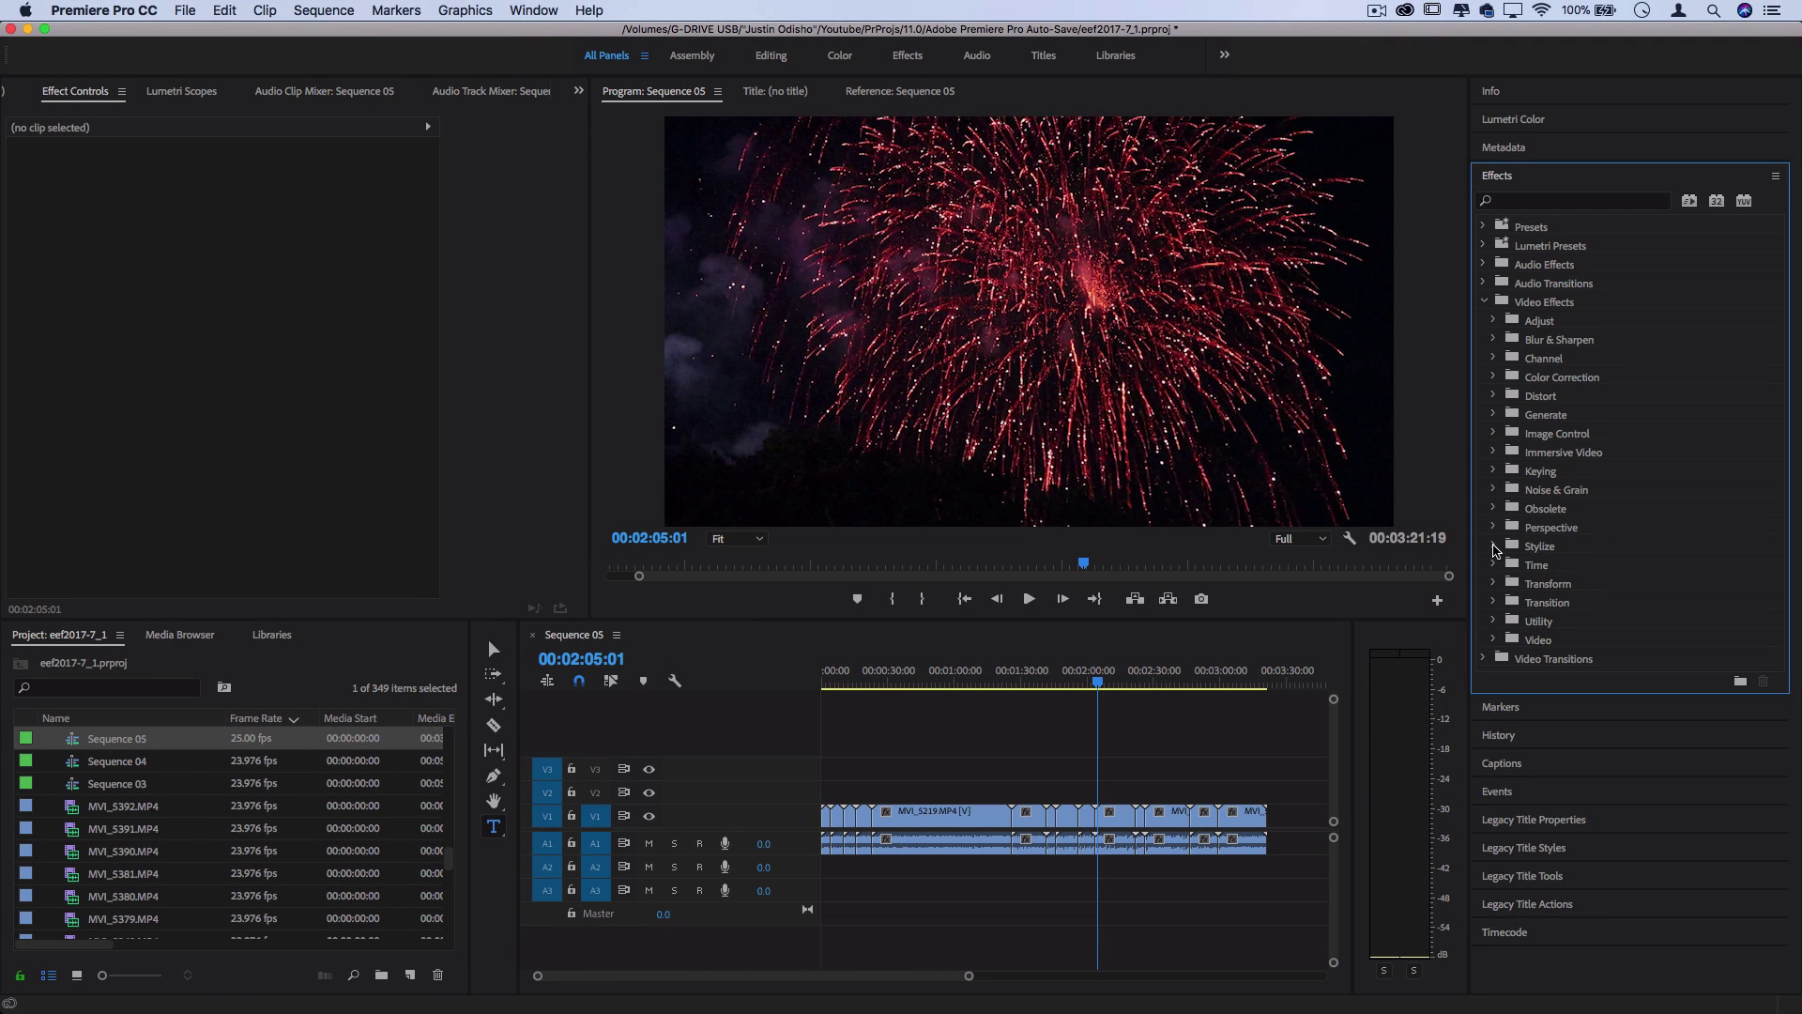
Browse Stylize and Blur & Sharpen, then select Warp Stabilizer VFX under Distort
left_click(1494, 546)
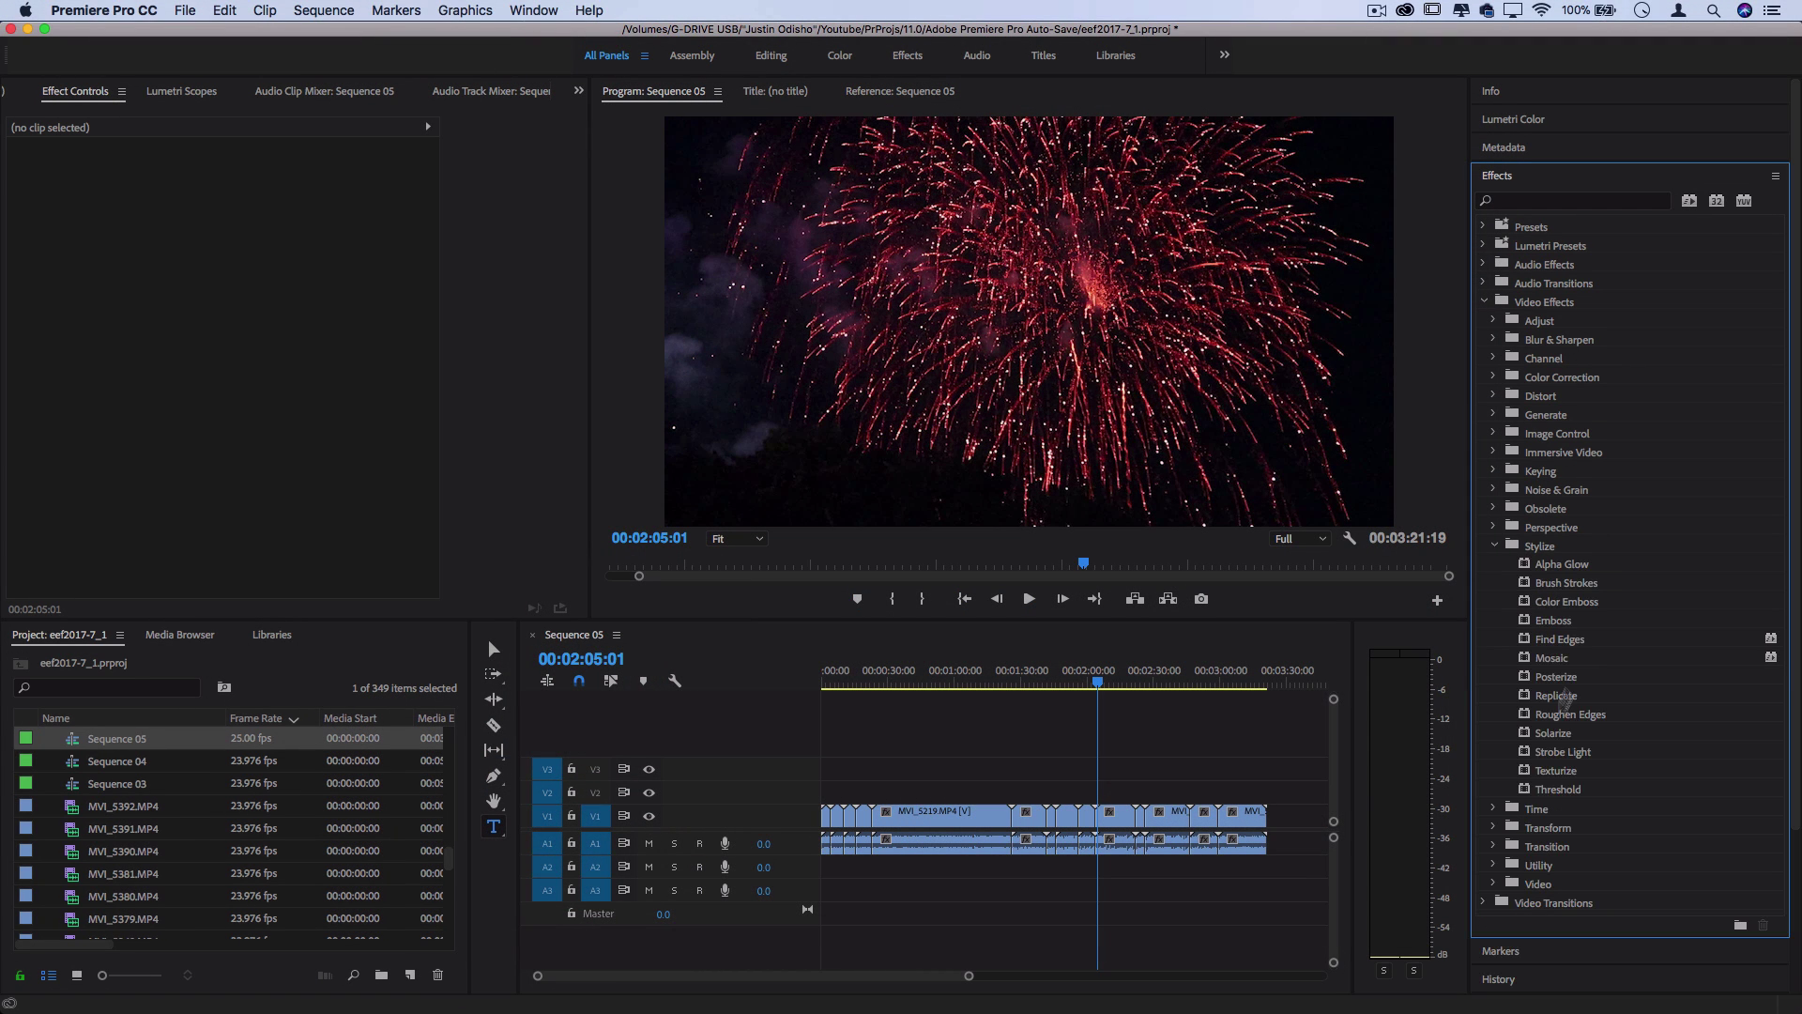
left_click(1494, 339)
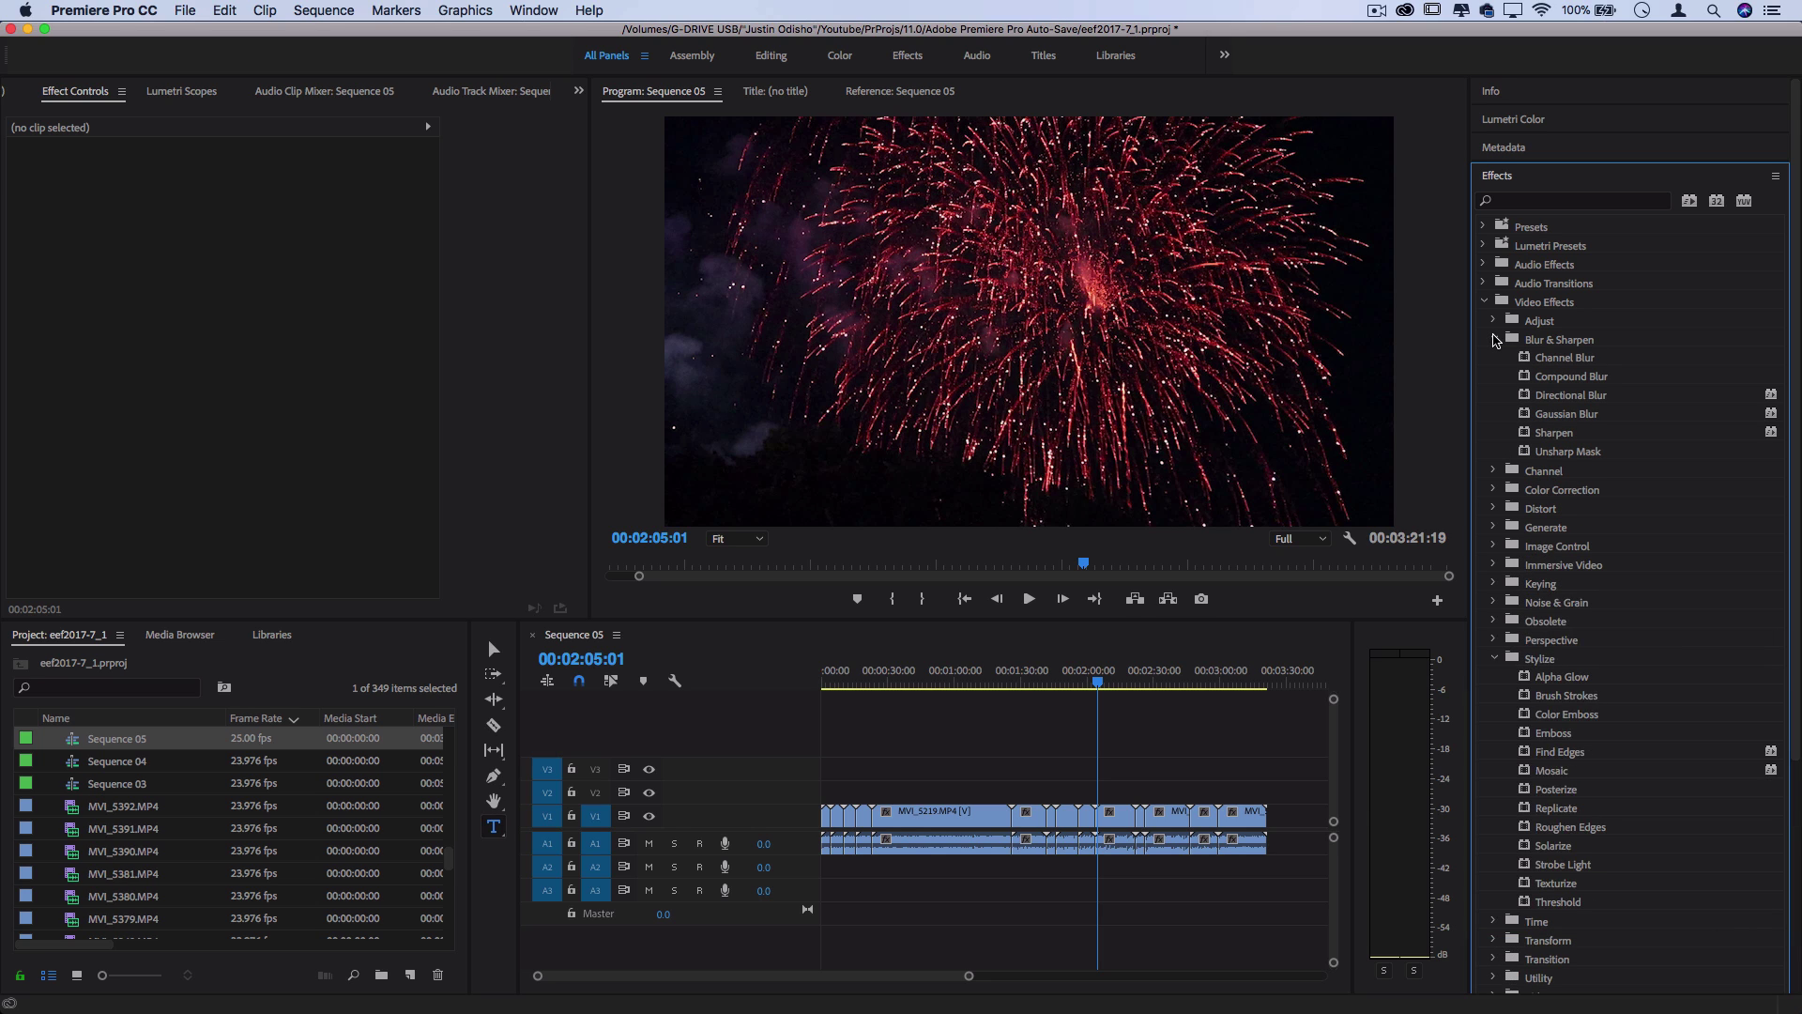
left_click(1494, 340)
left_click(1495, 546)
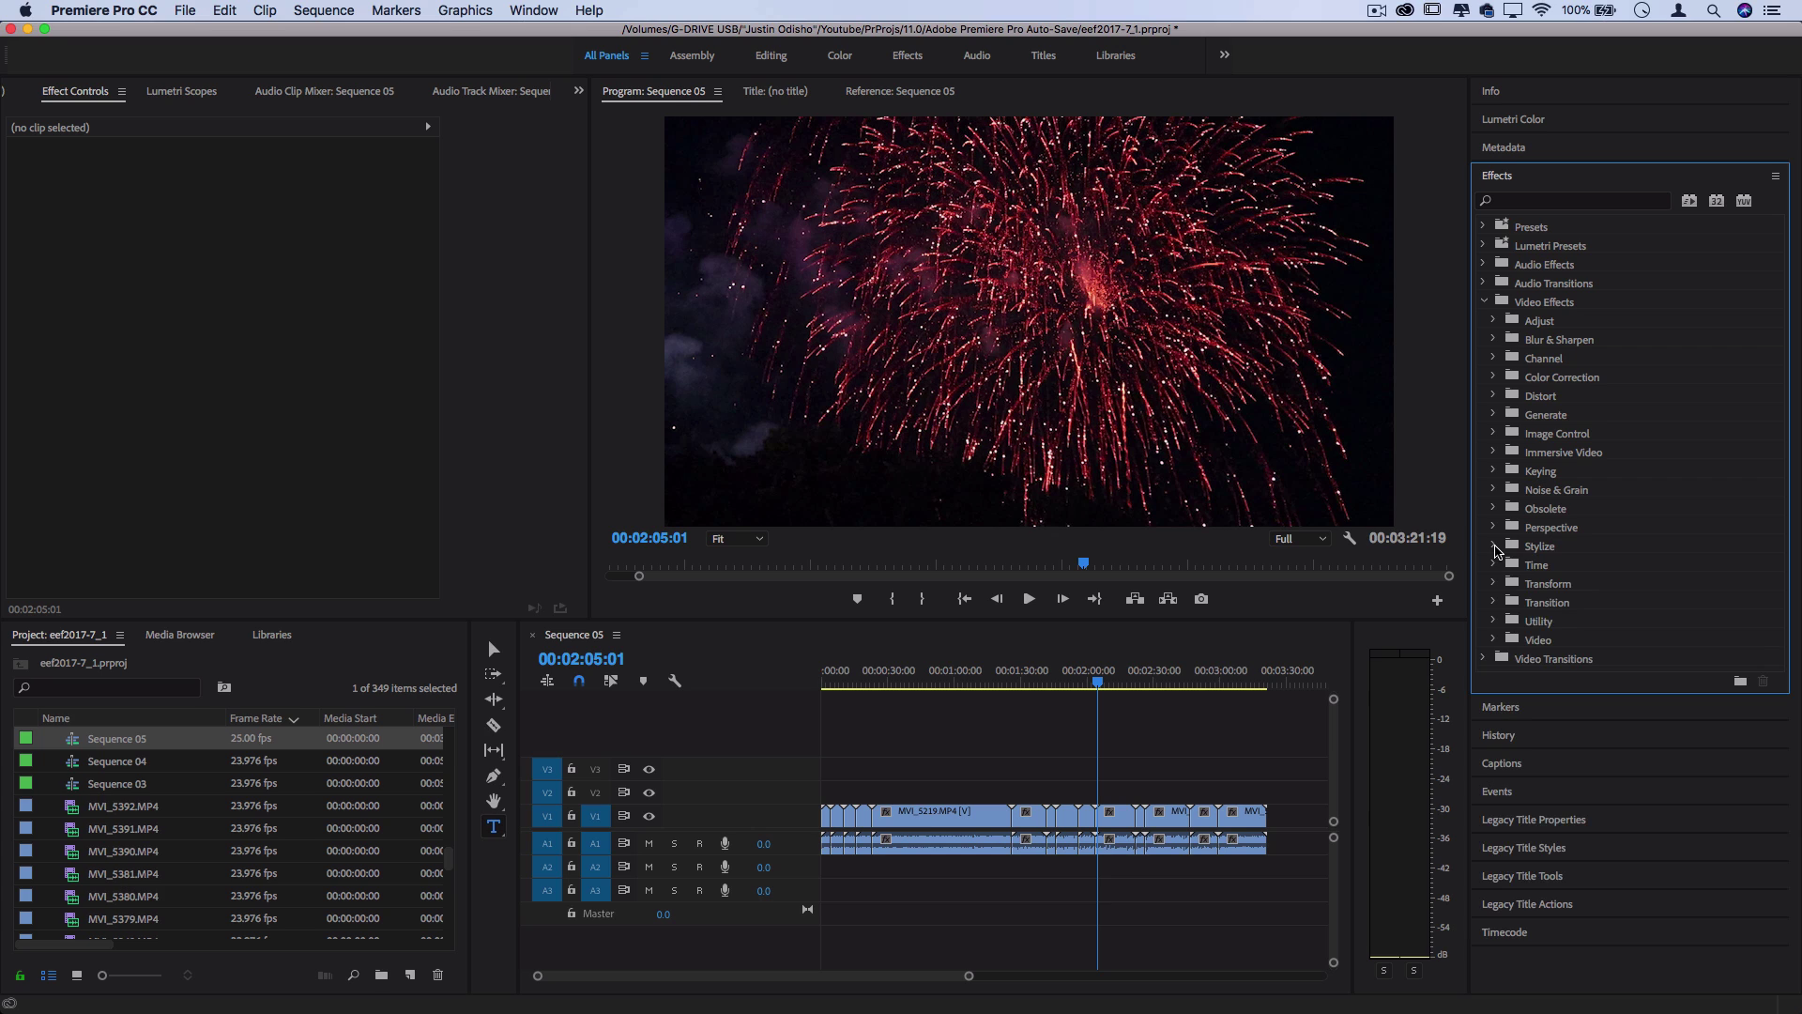
left_click(1493, 395)
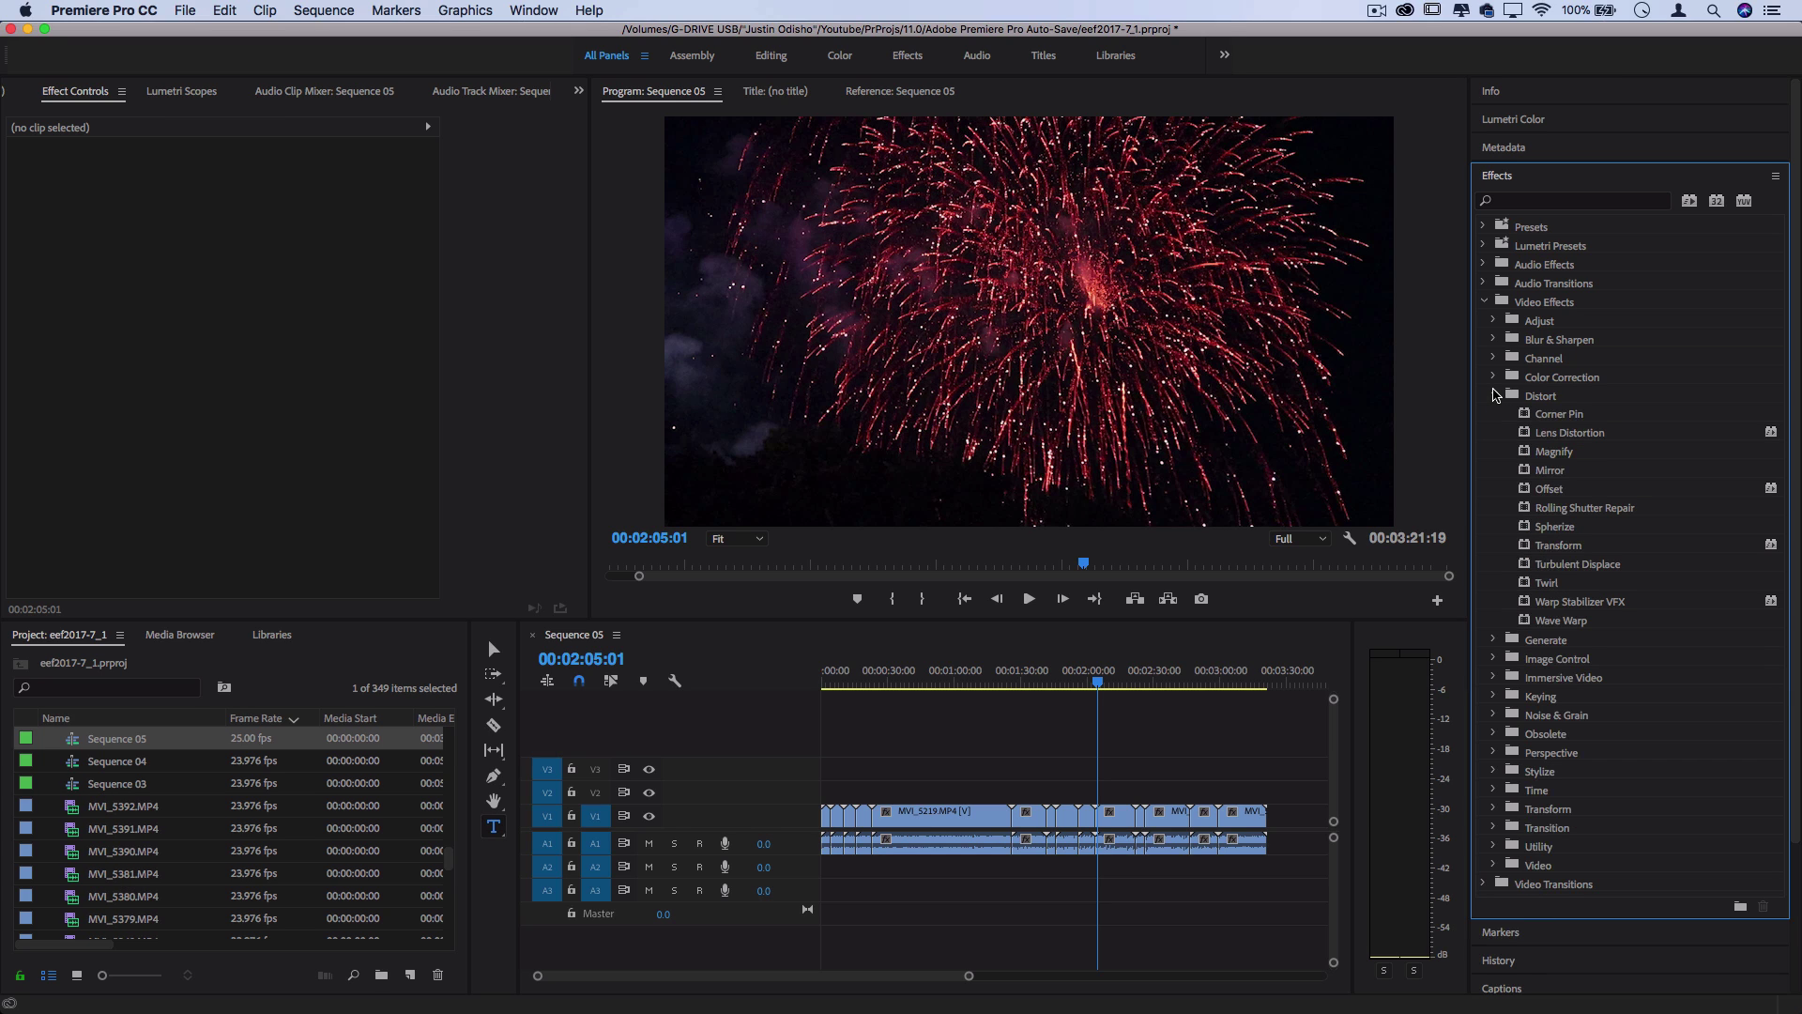
left_click(1586, 604)
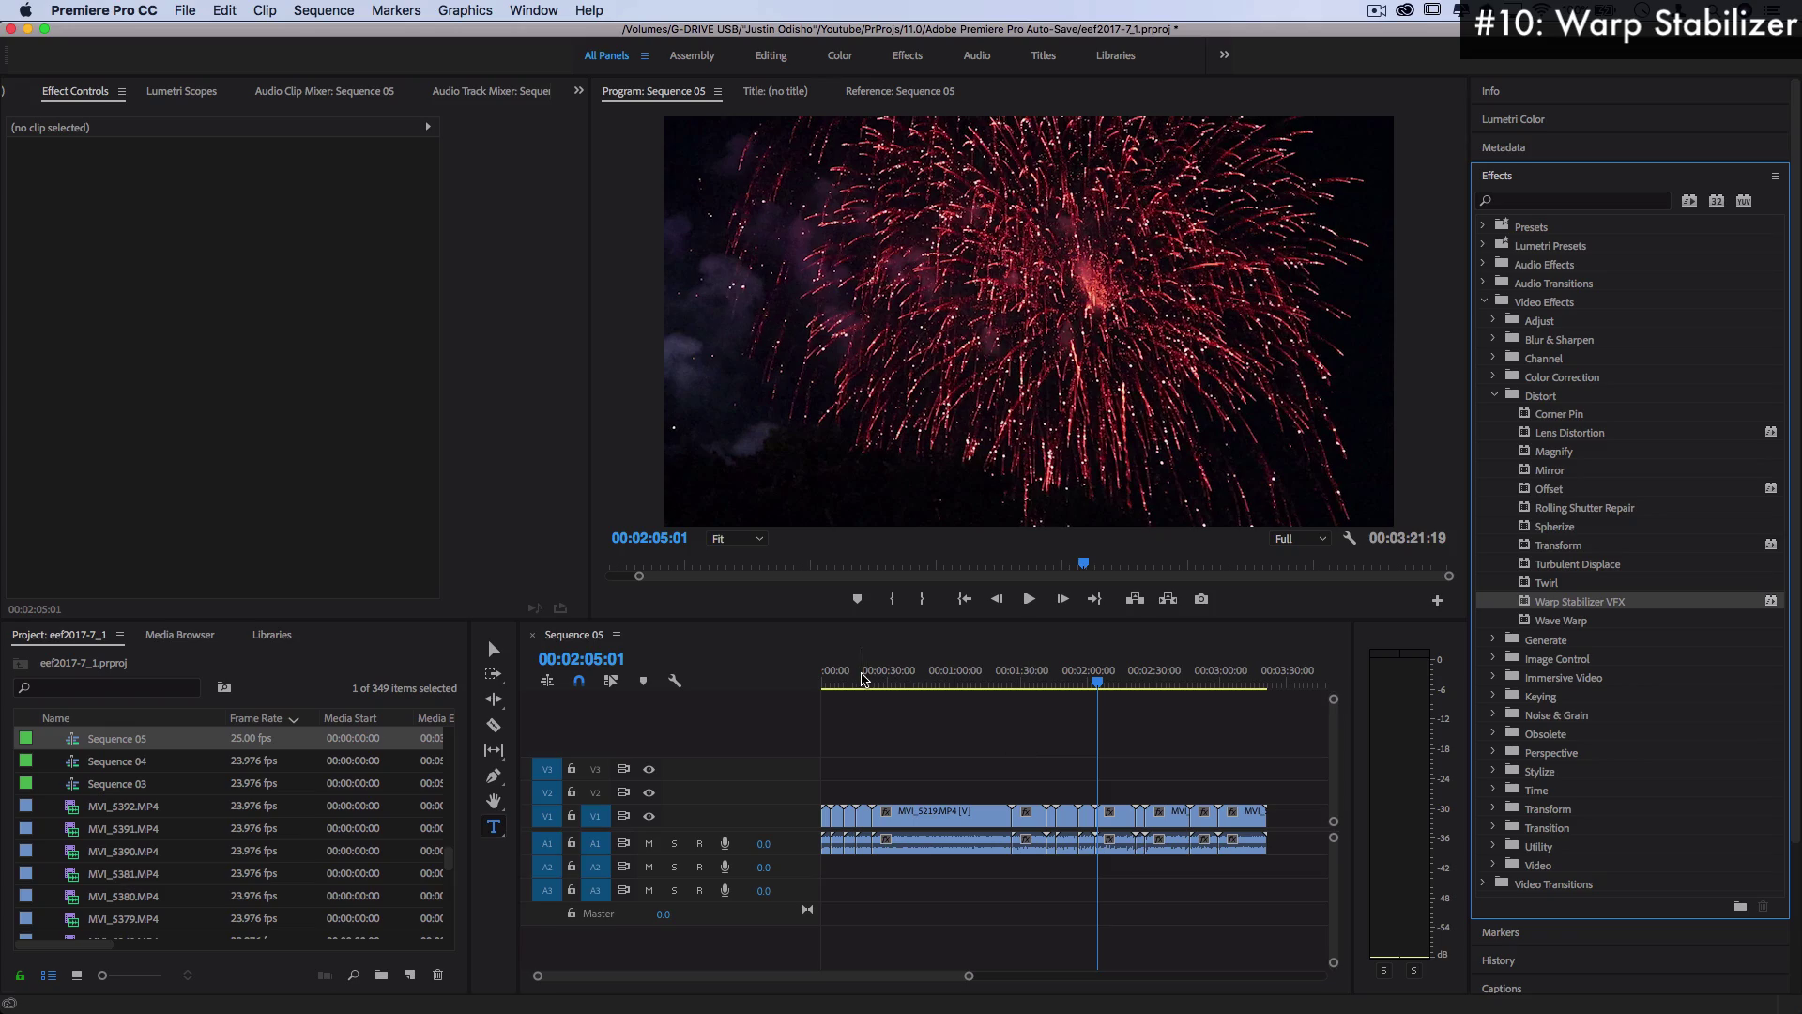
Play the shaky opening mirror-ball clip from the sequence start
left_click(746, 679)
key("Home")
key("space")
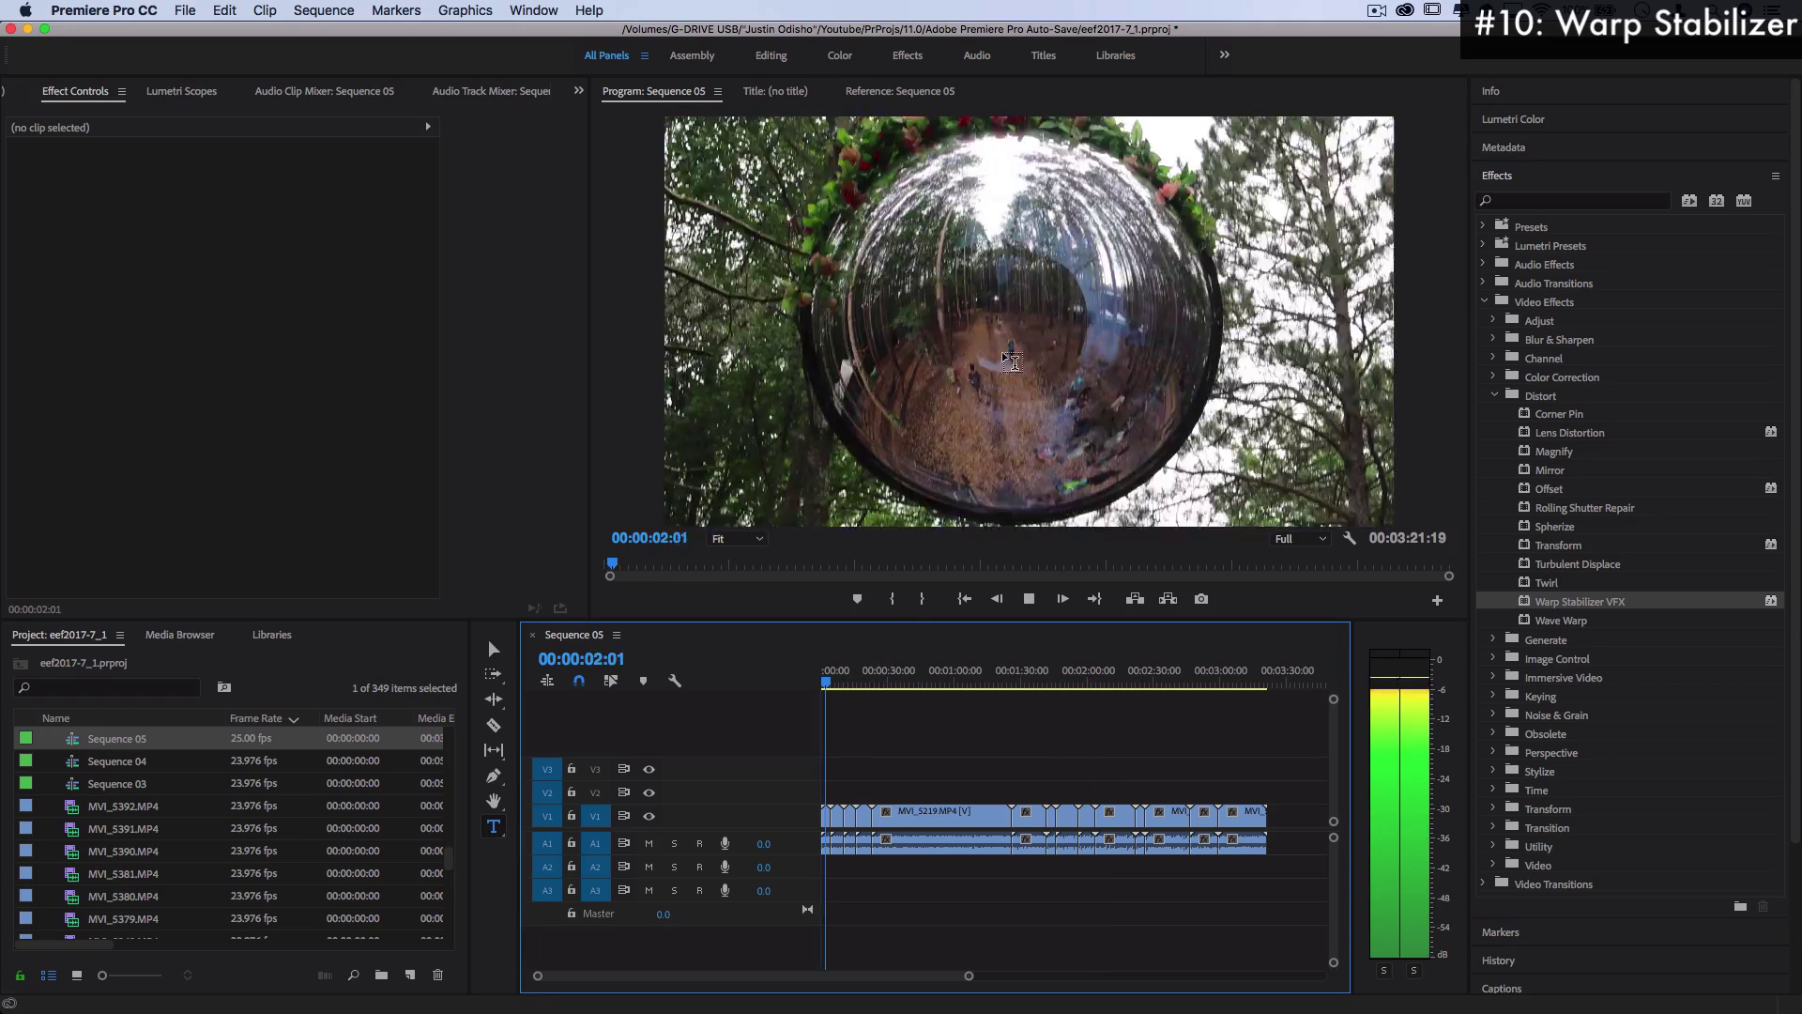
key("space")
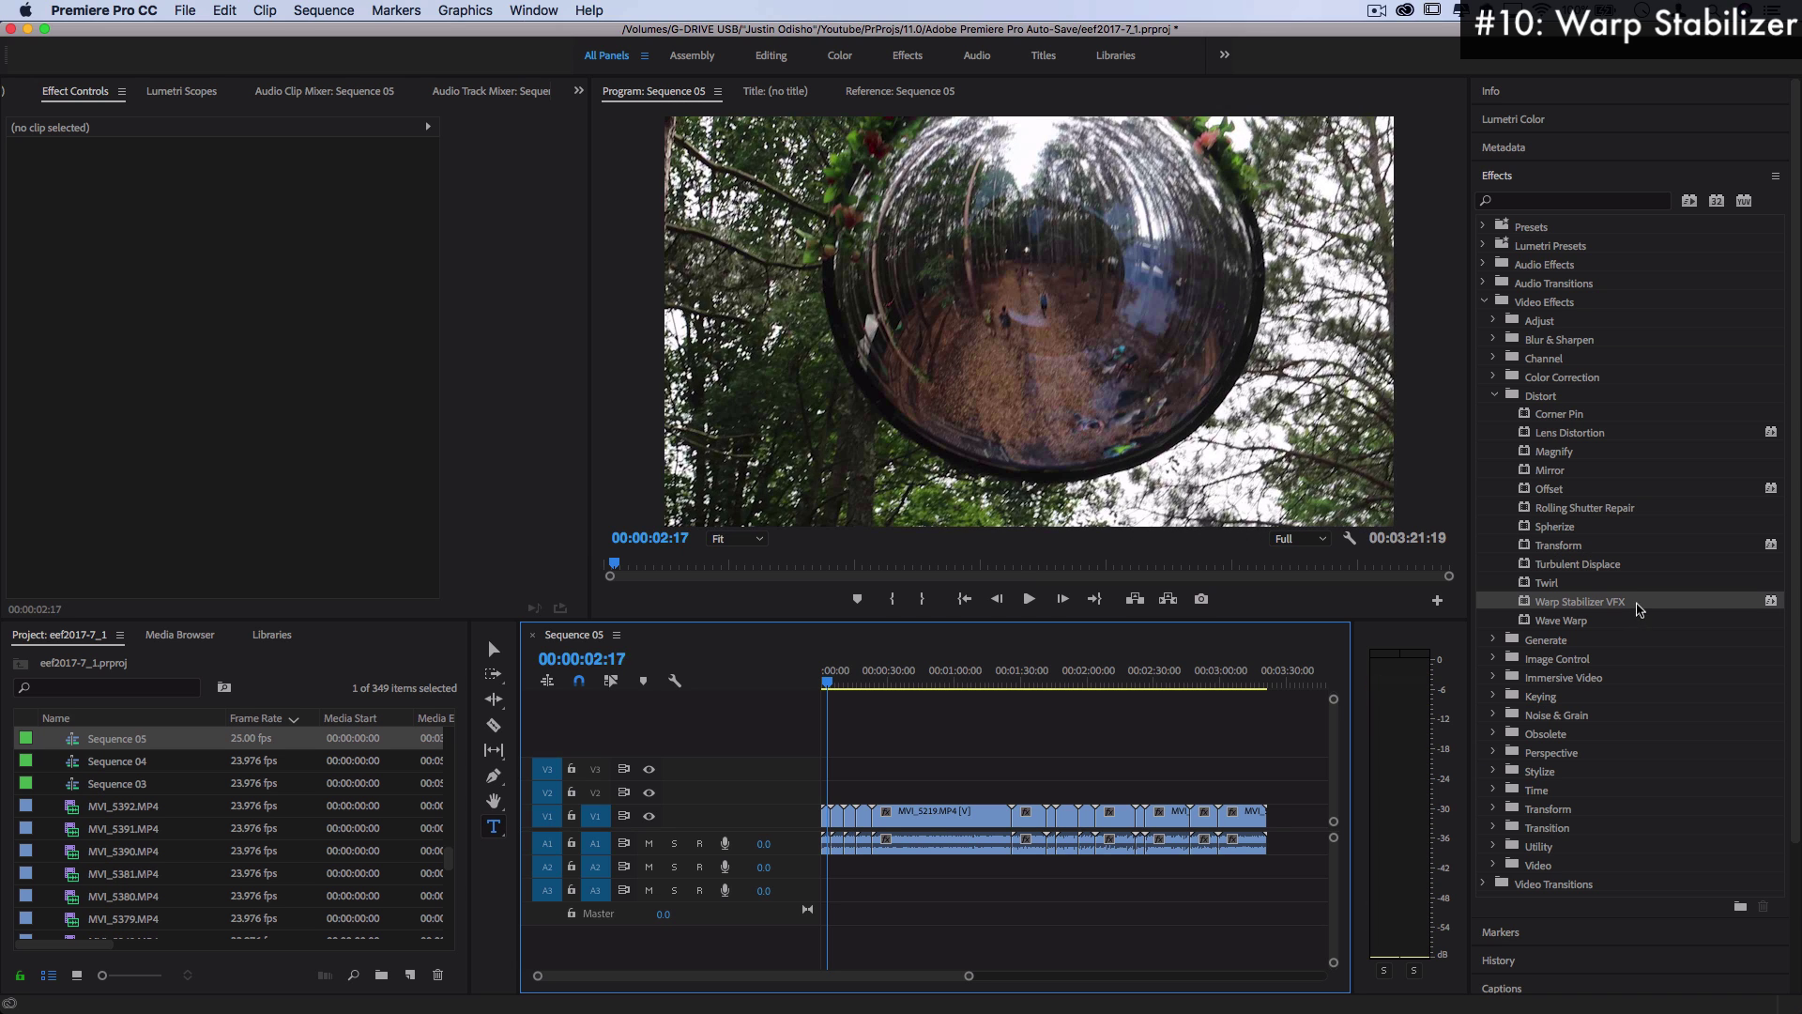
Apply Warp Stabilizer VFX to the first V1 clip with Result kept at Smooth Motion
left_click_drag(1637, 609, 828, 823)
key("=")
key("=")
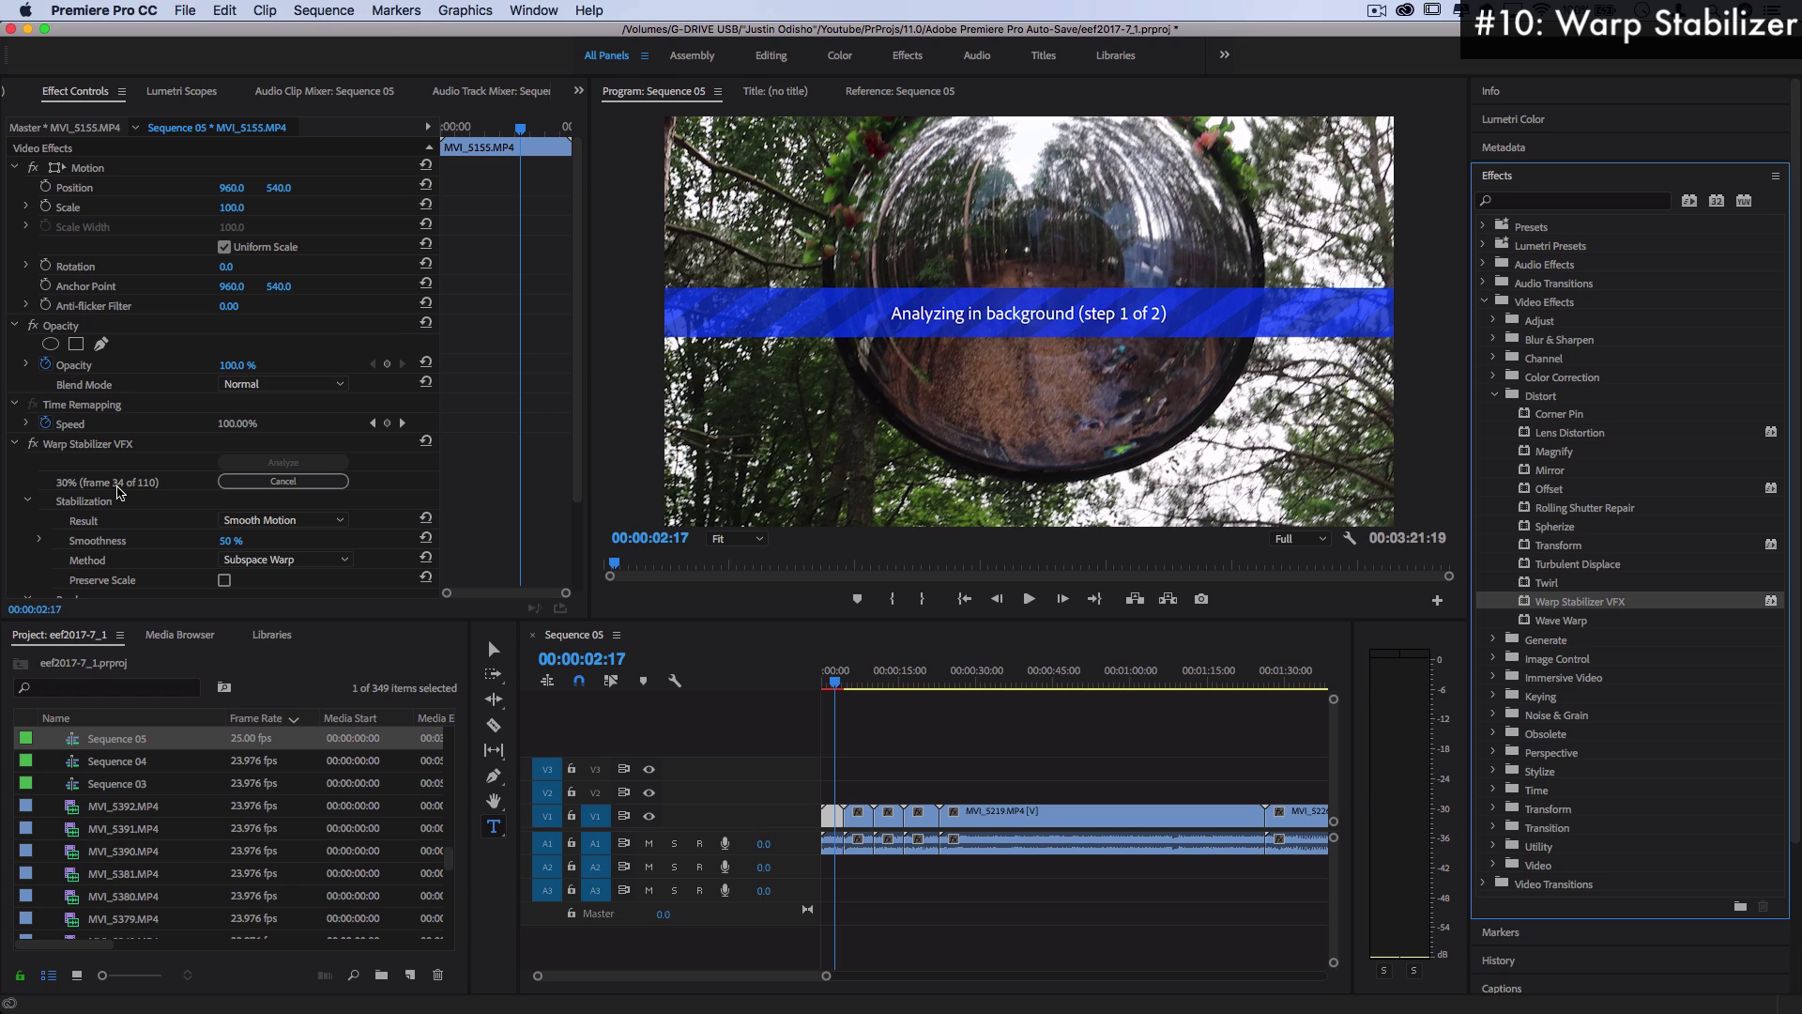
left_click(287, 523)
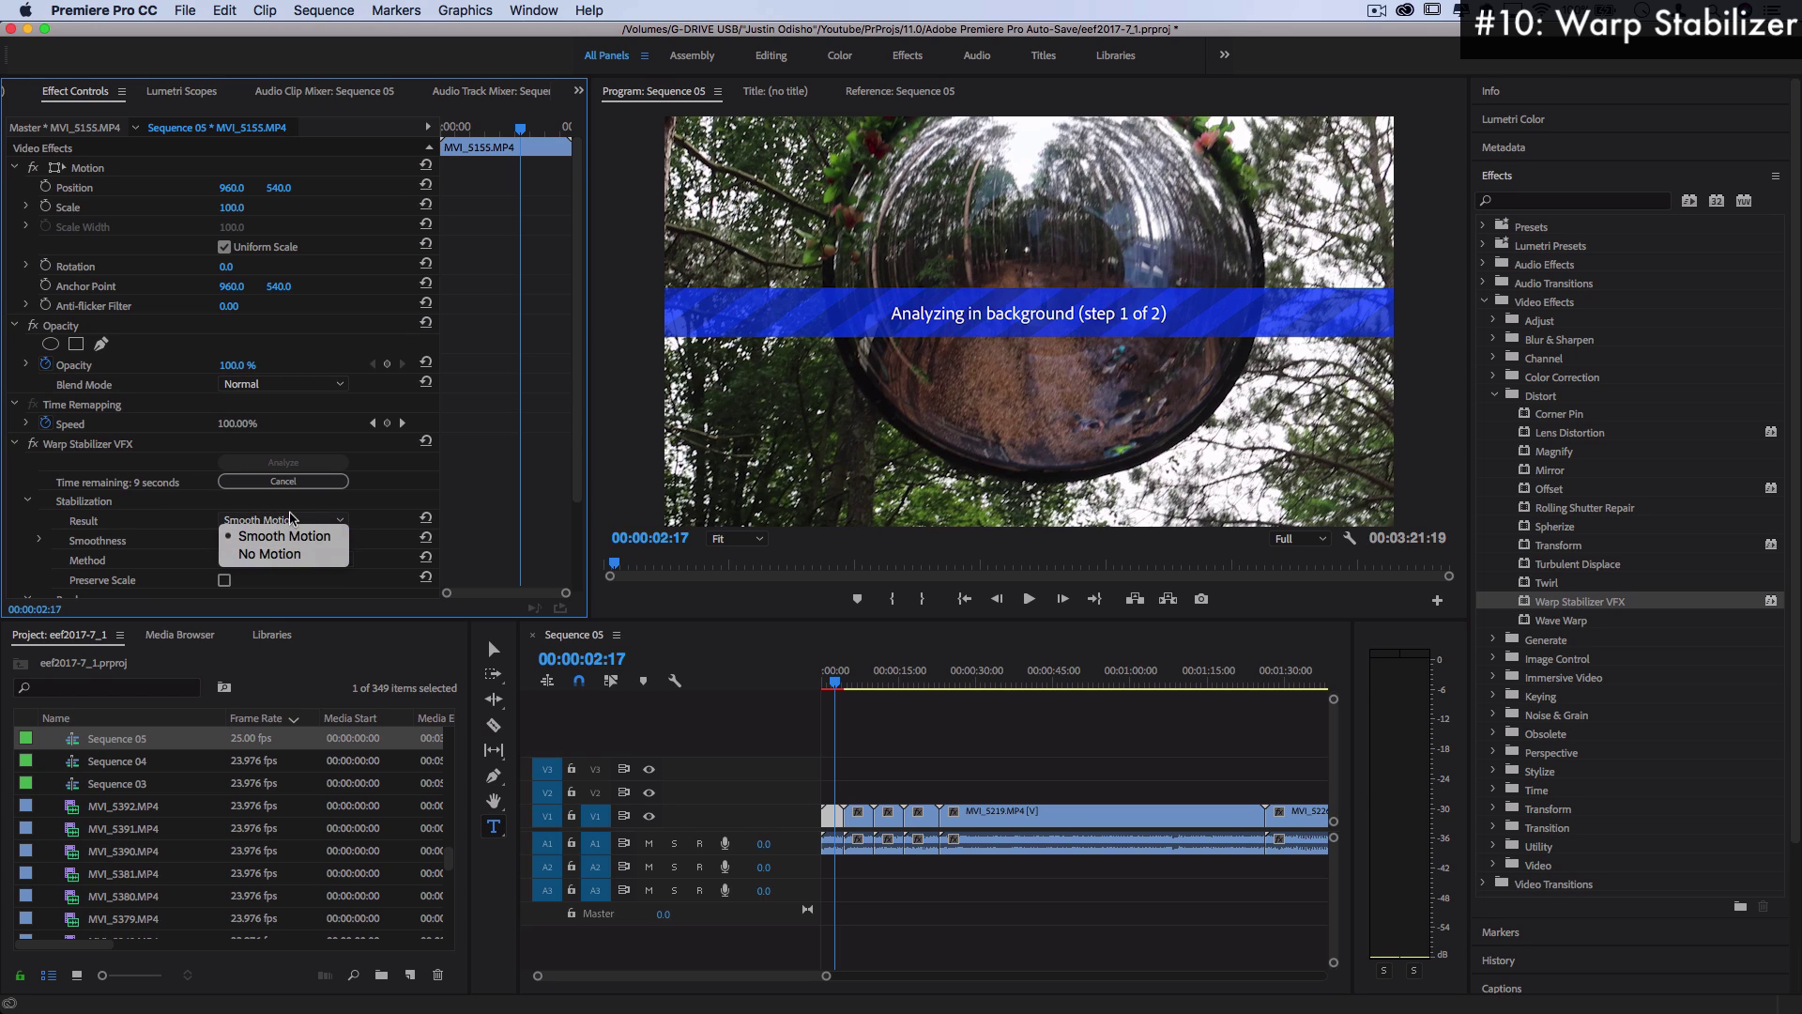
left_click(292, 517)
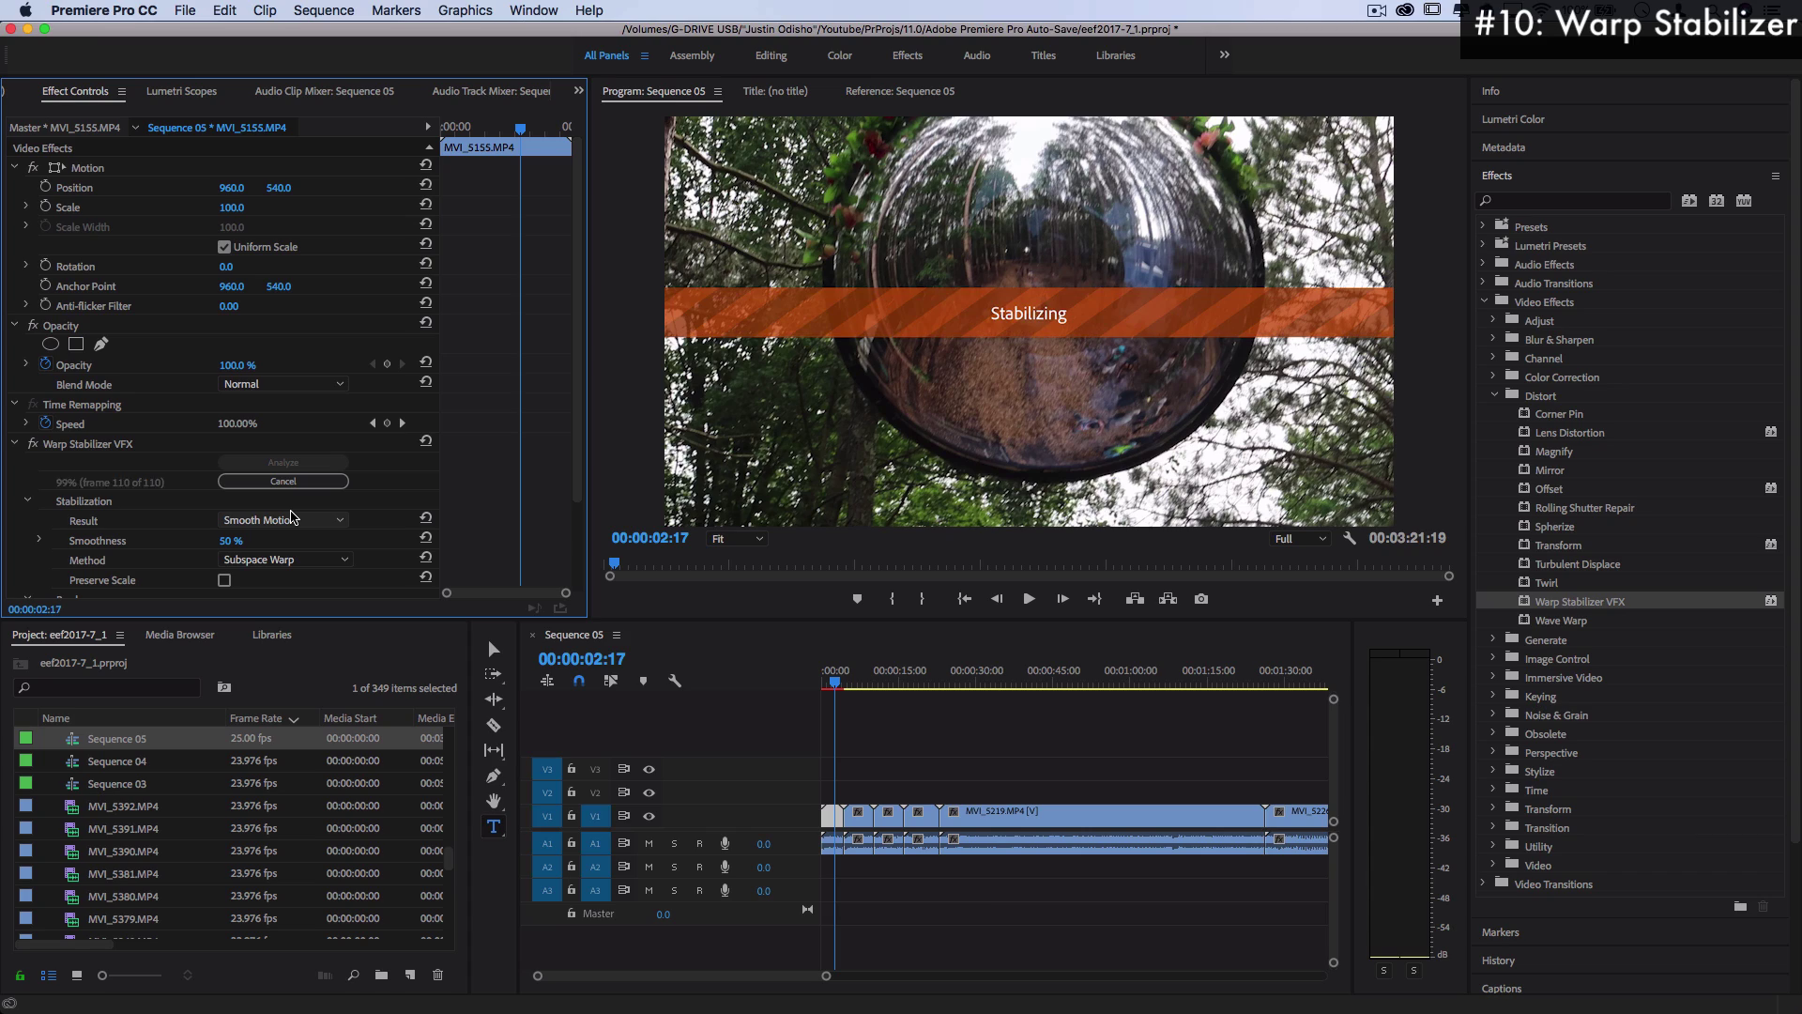
Play the stabilized clip from the sequence start to review it
left_click(788, 680)
key("Home")
key("space")
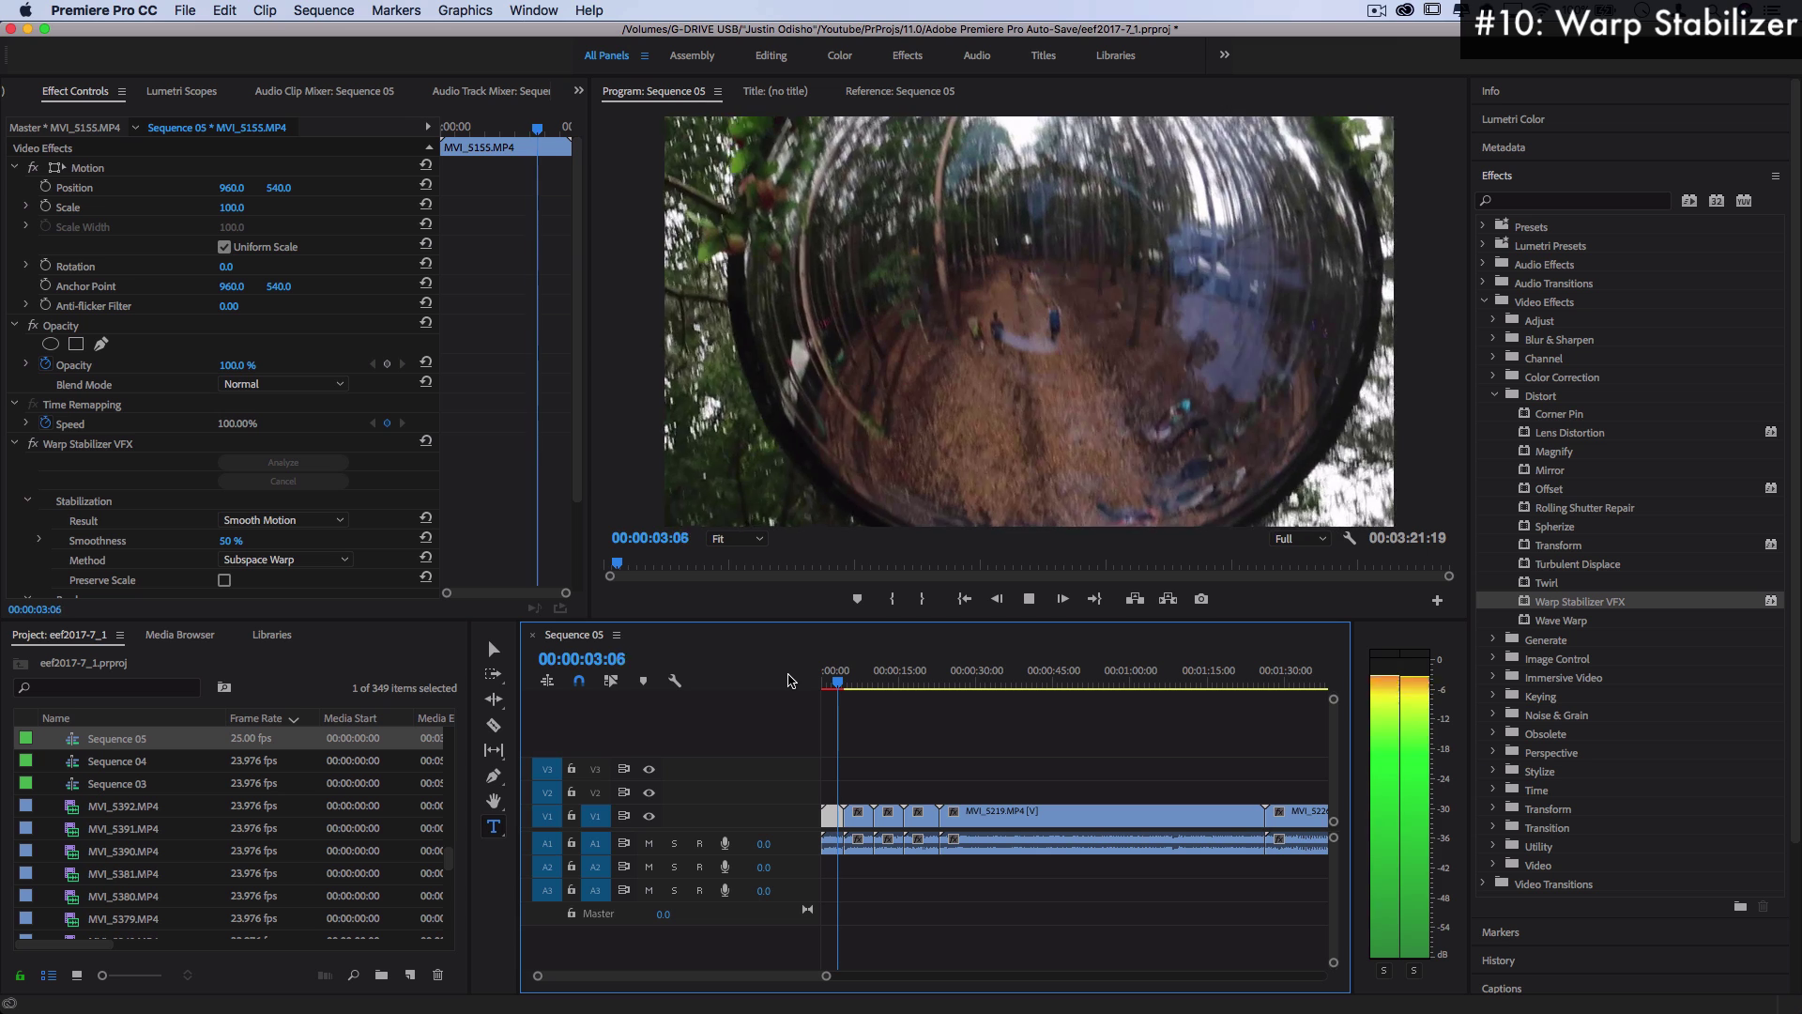
key("space")
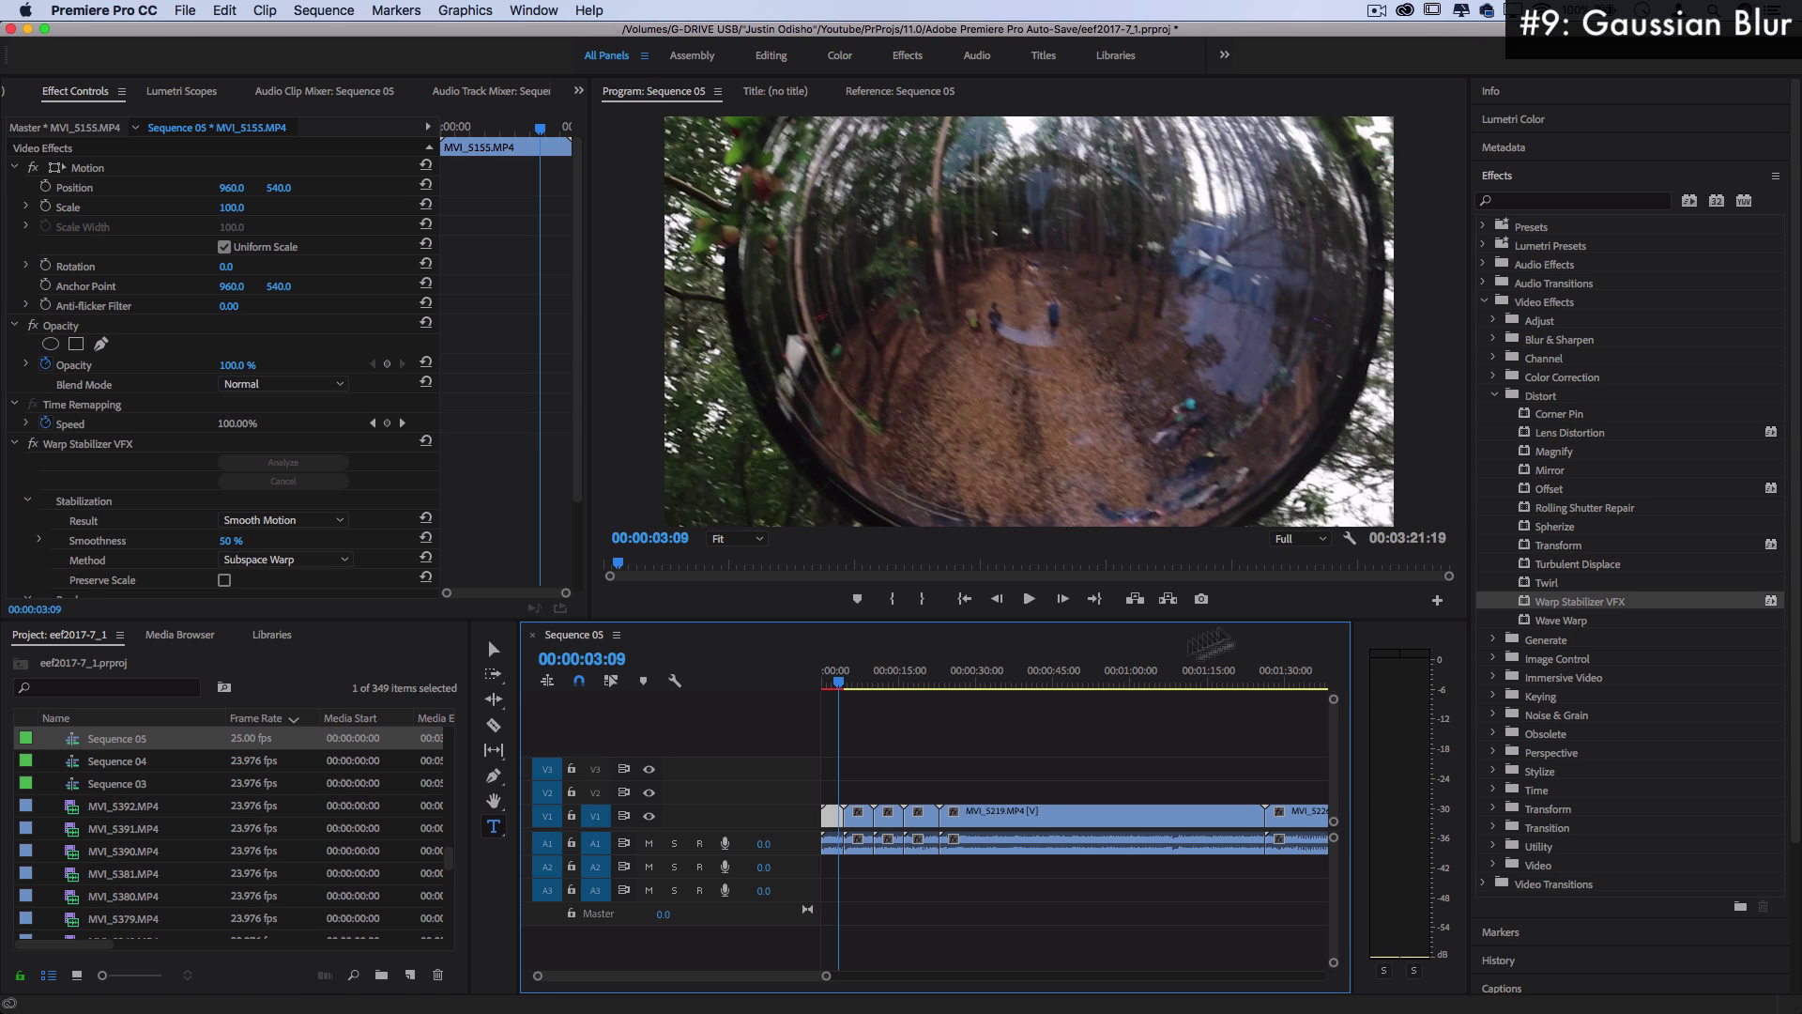
Apply Gaussian Blur from Blur & Sharpen to the fabric clip MVI_5163
left_click(857, 674)
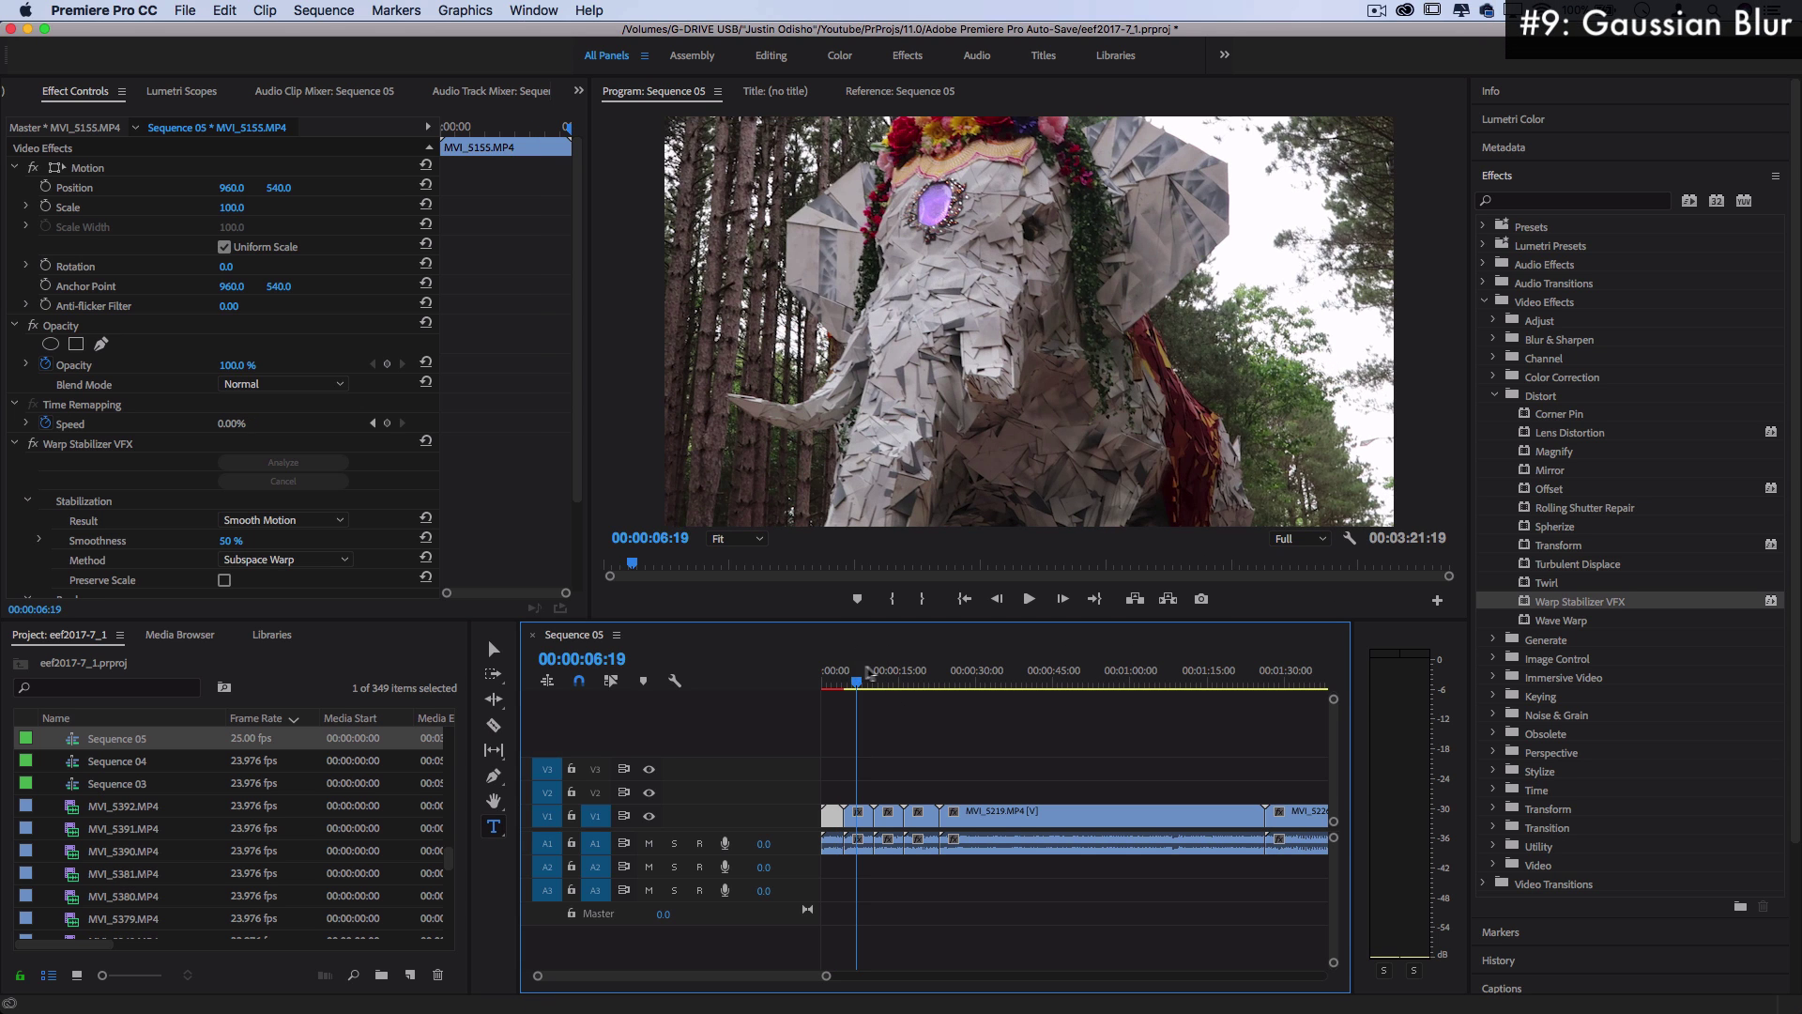
left_click(895, 674)
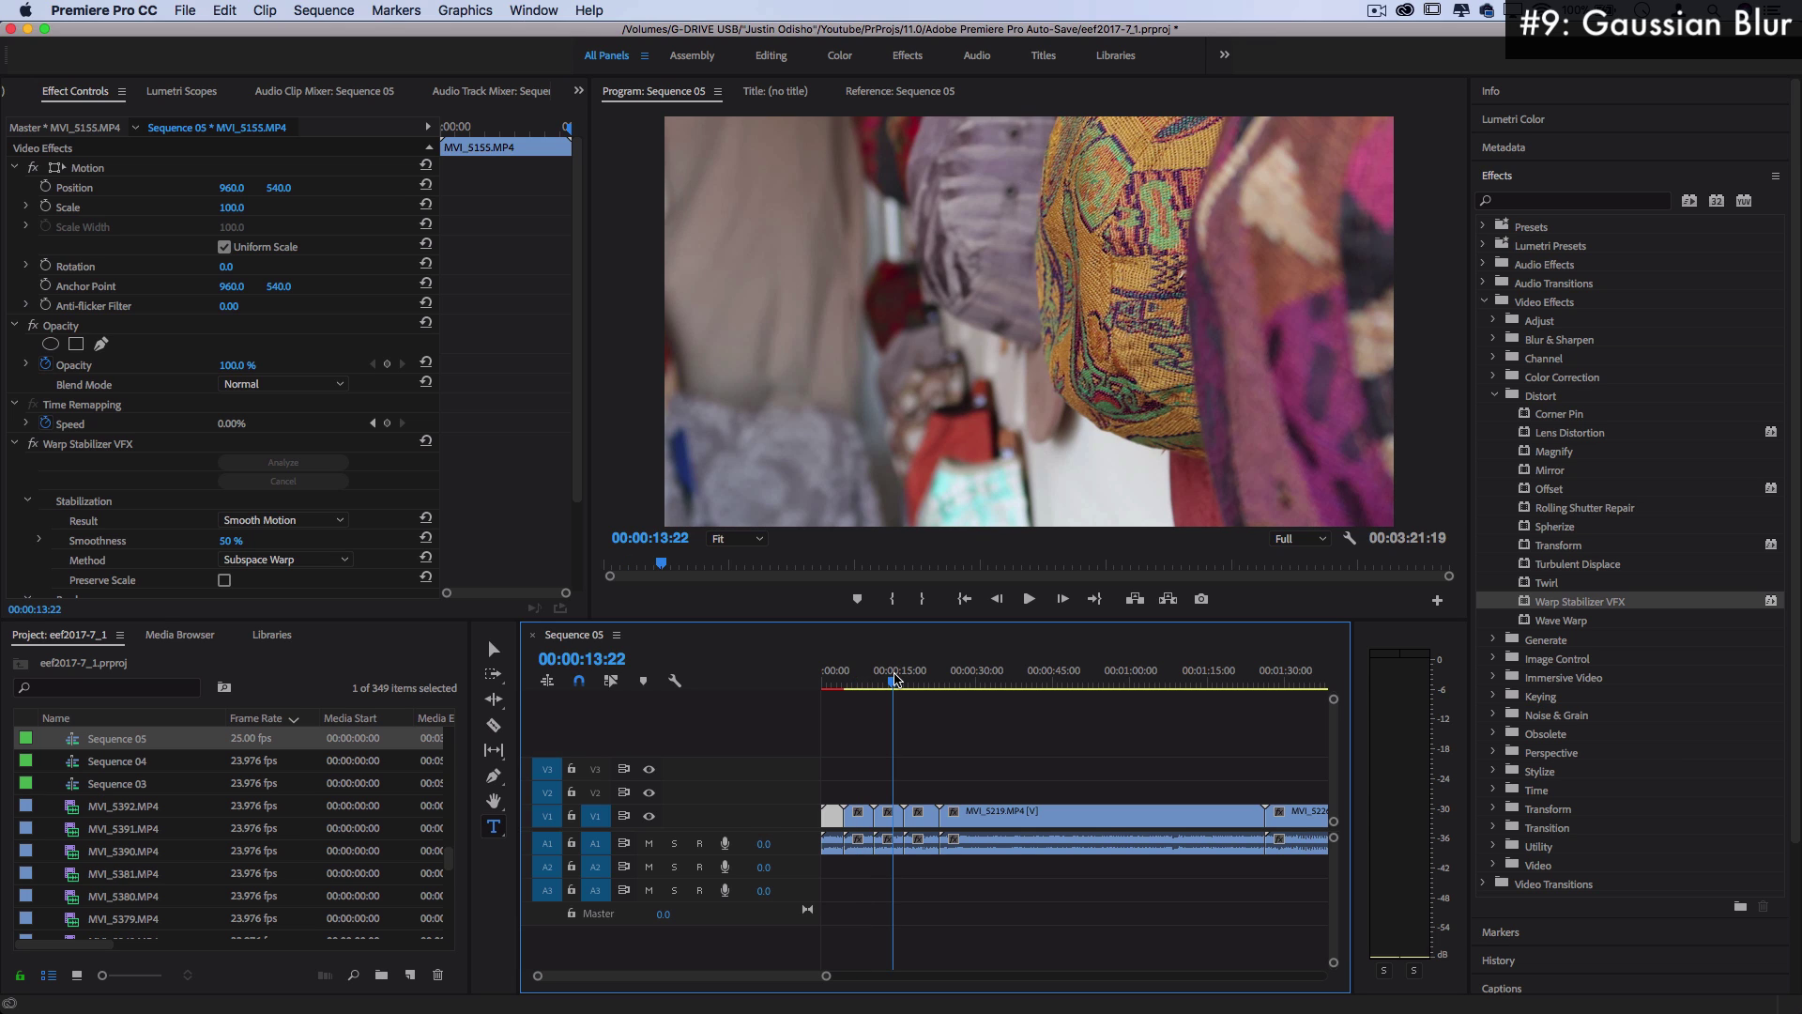
left_click(1496, 395)
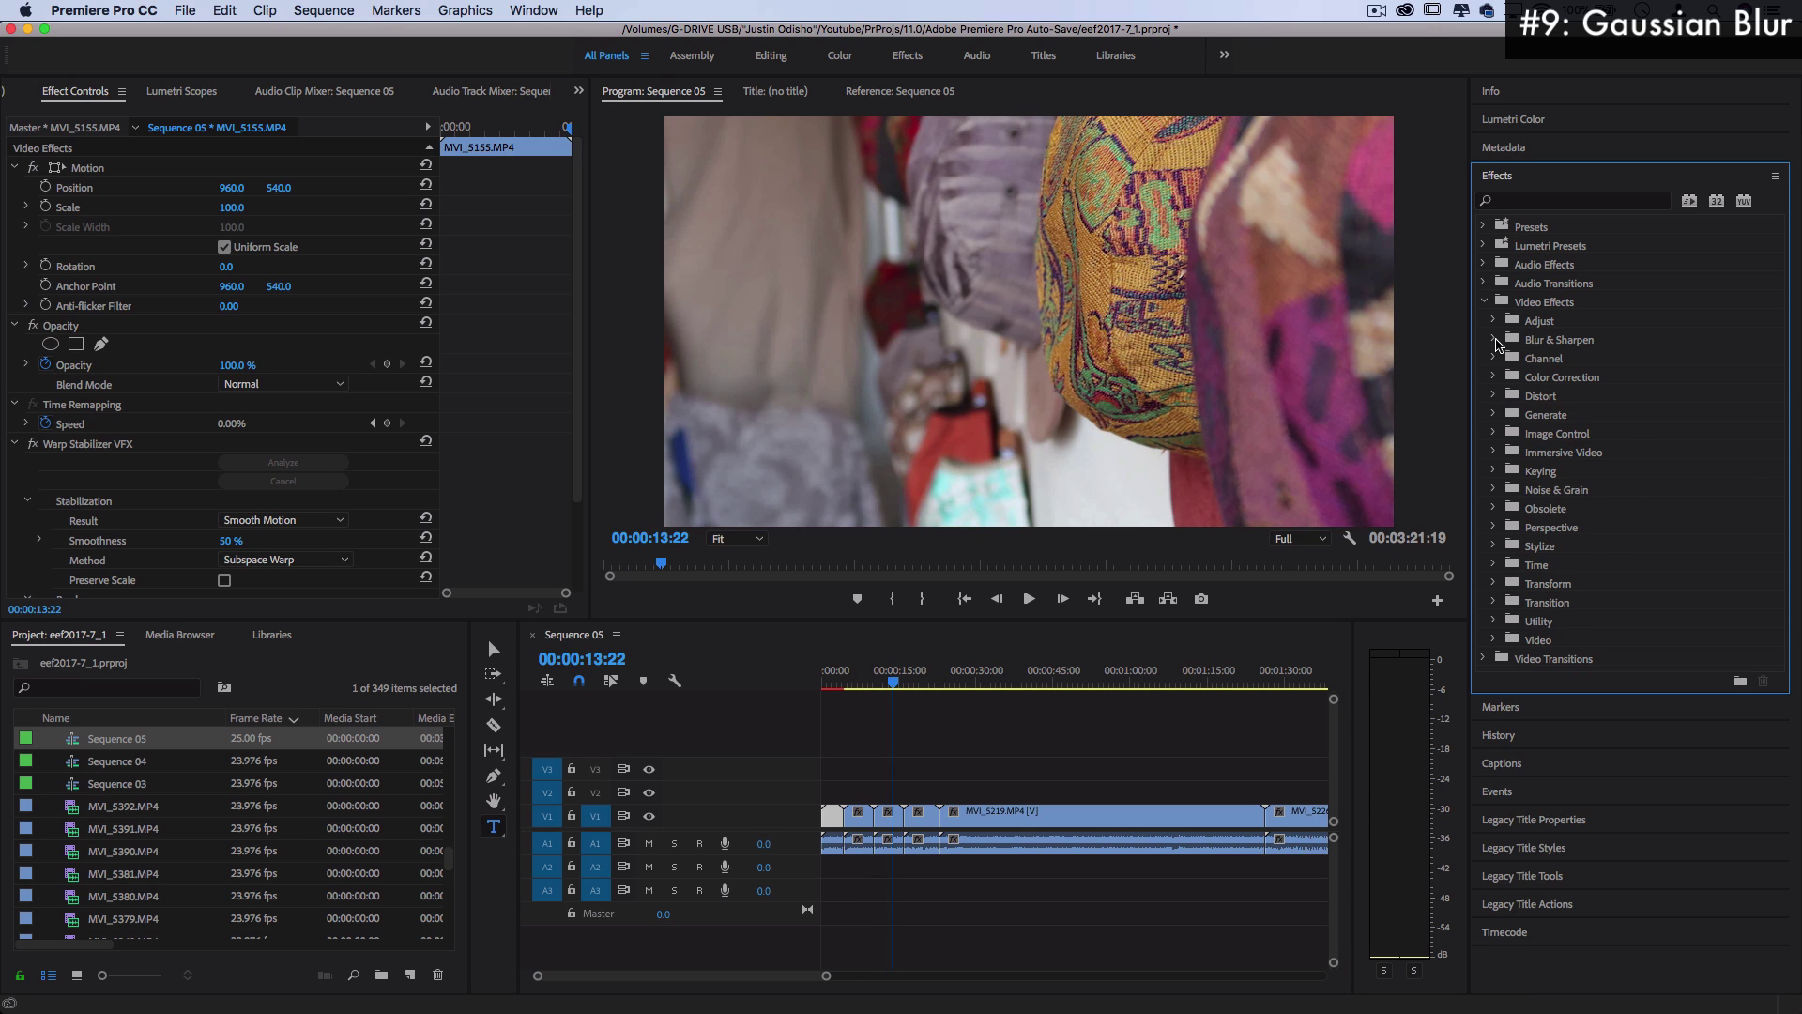
left_click(1494, 340)
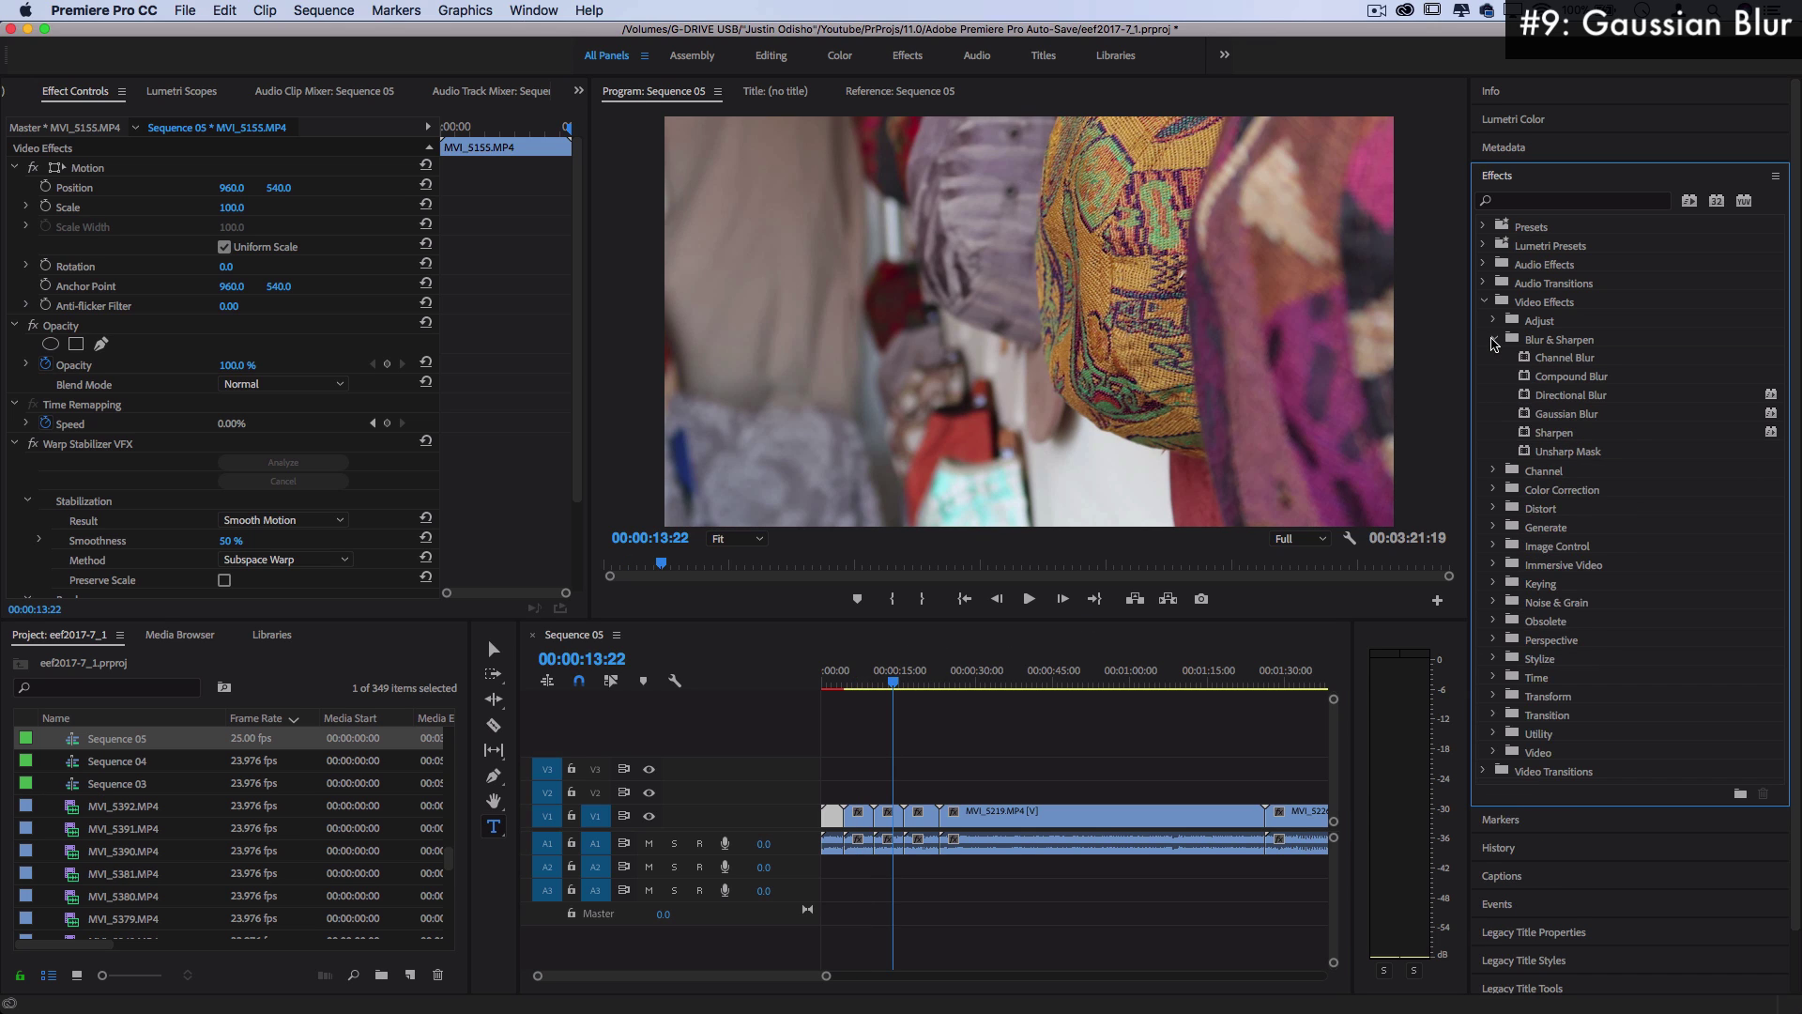
left_click(1589, 418)
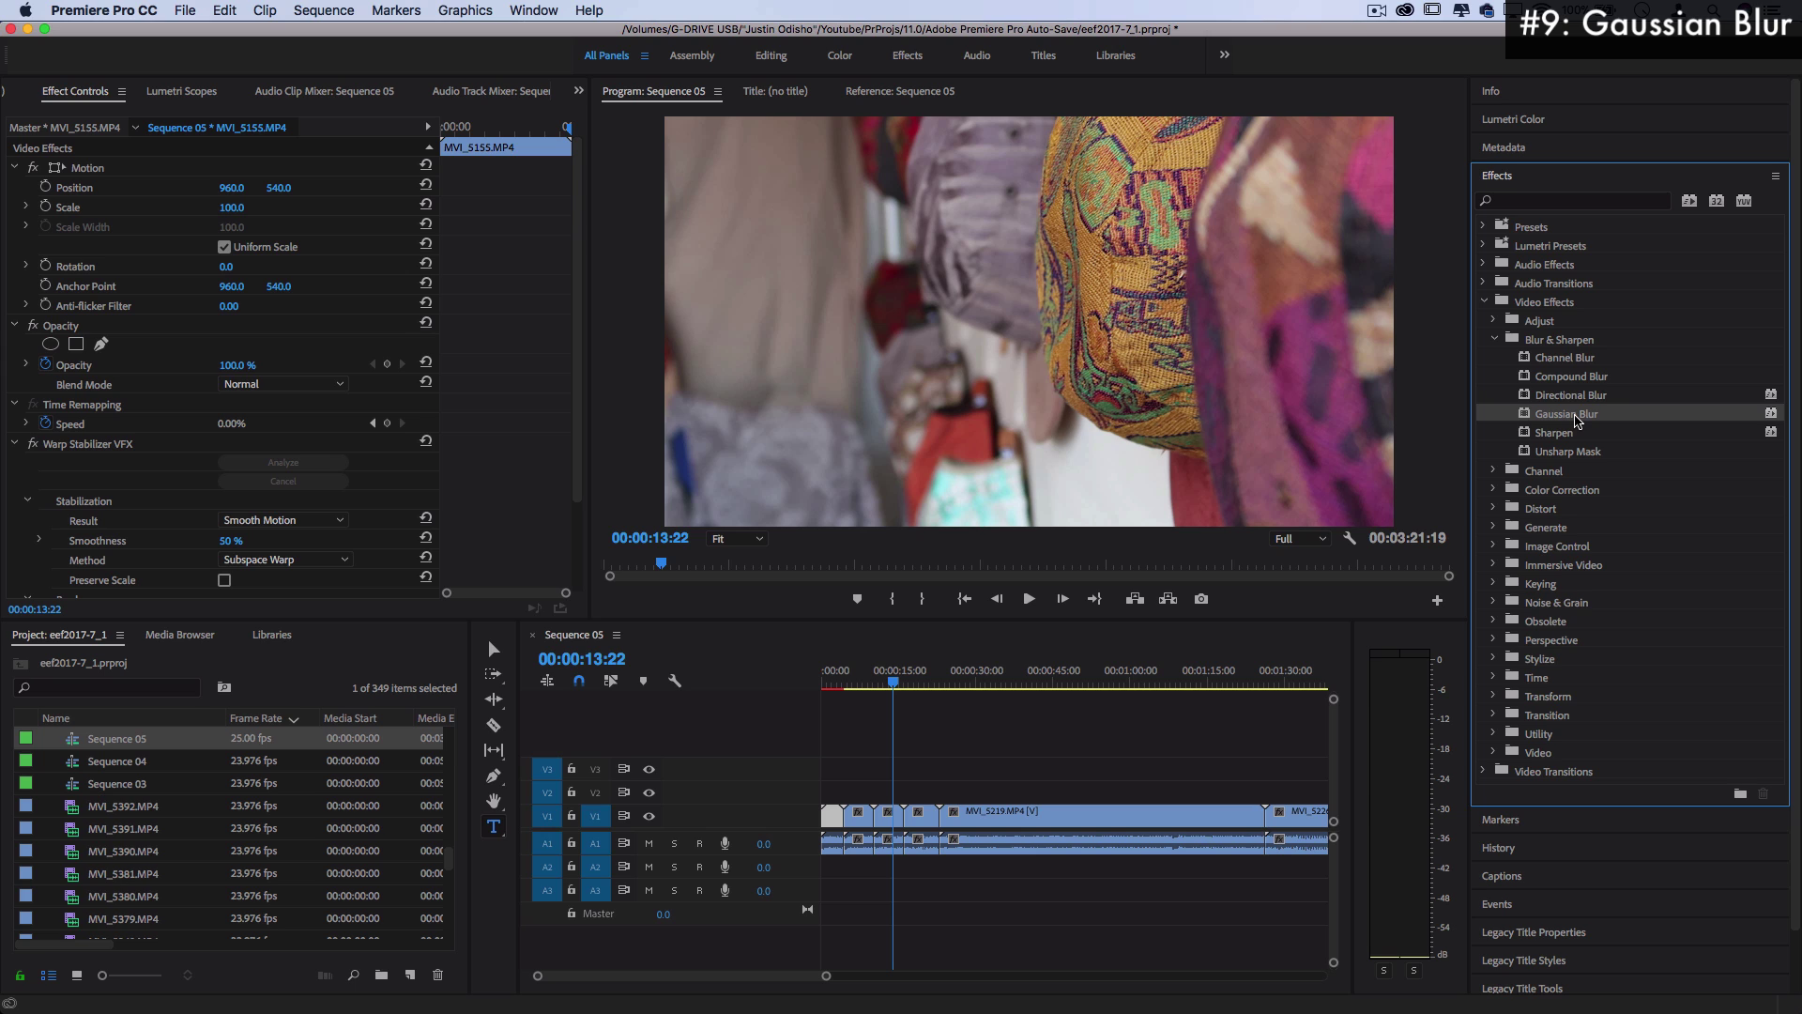
left_click_drag(1576, 419, 885, 819)
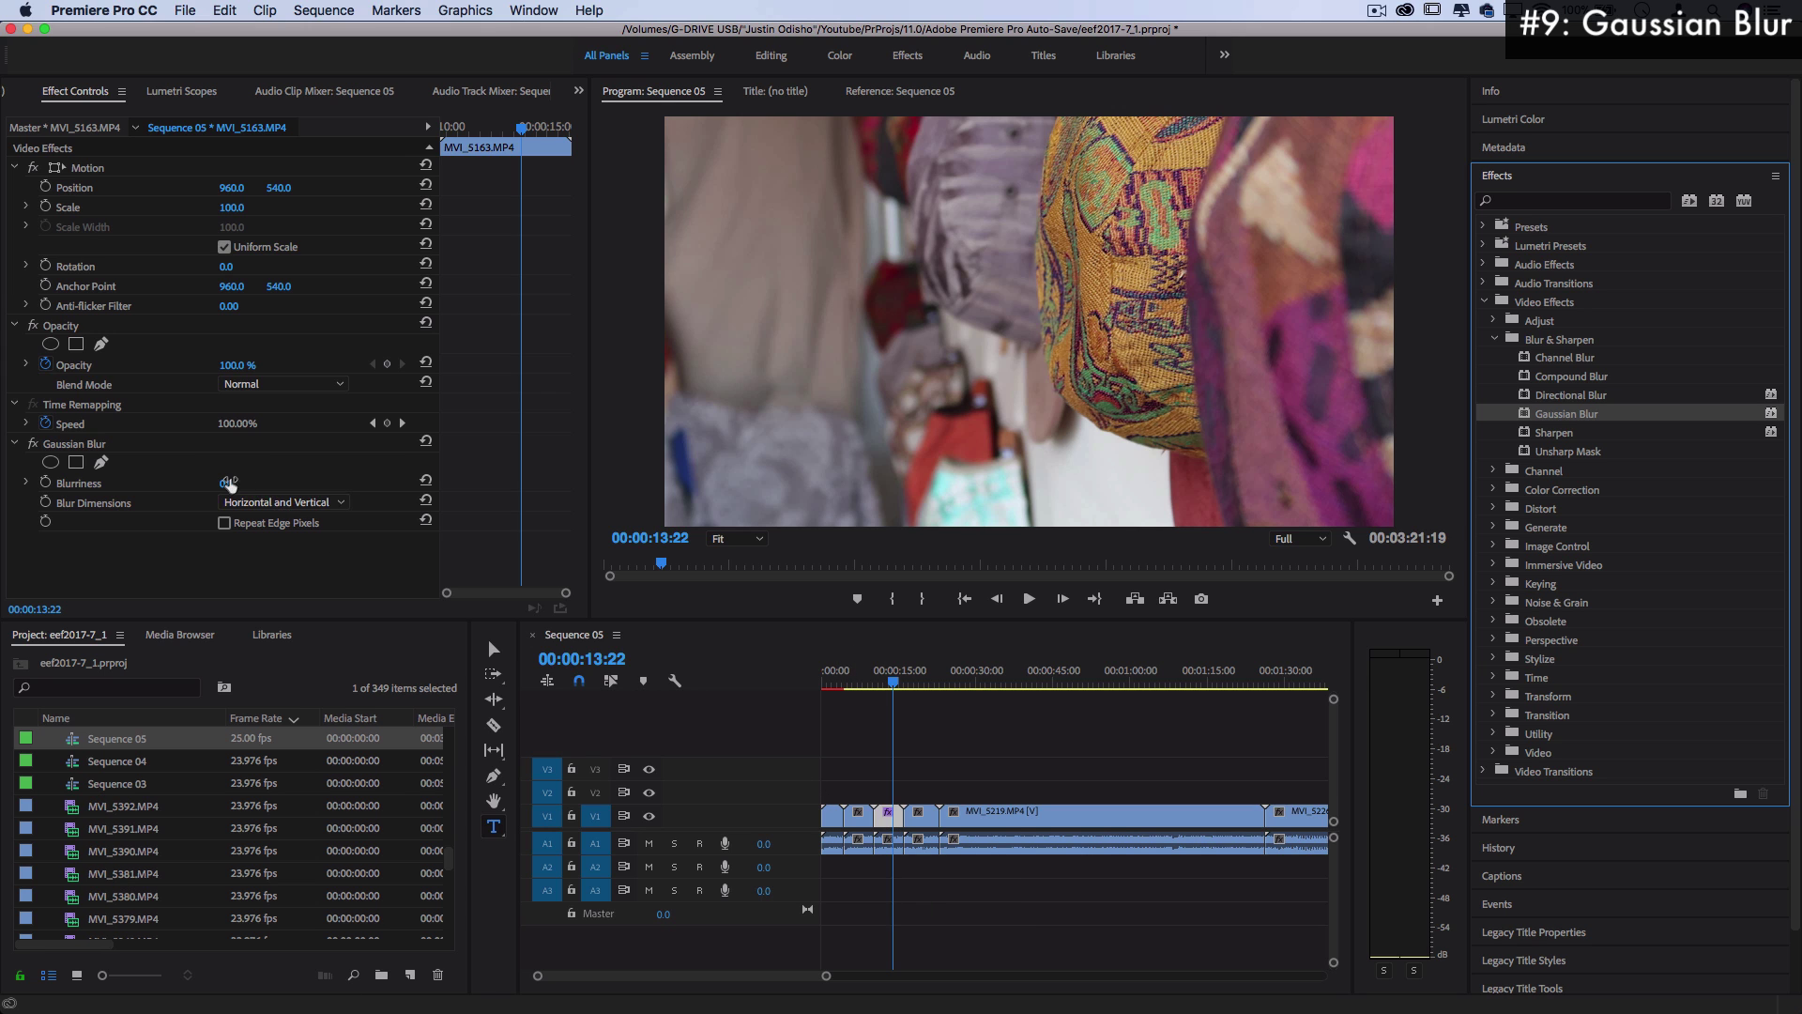
Raise Blurriness, enable Repeat Edge Pixels, and set Blur Dimensions to Vertical
mouse_move(224, 487)
left_mouse_down()
mouse_move(360, 487)
mouse_move(244, 482)
left_mouse_up()
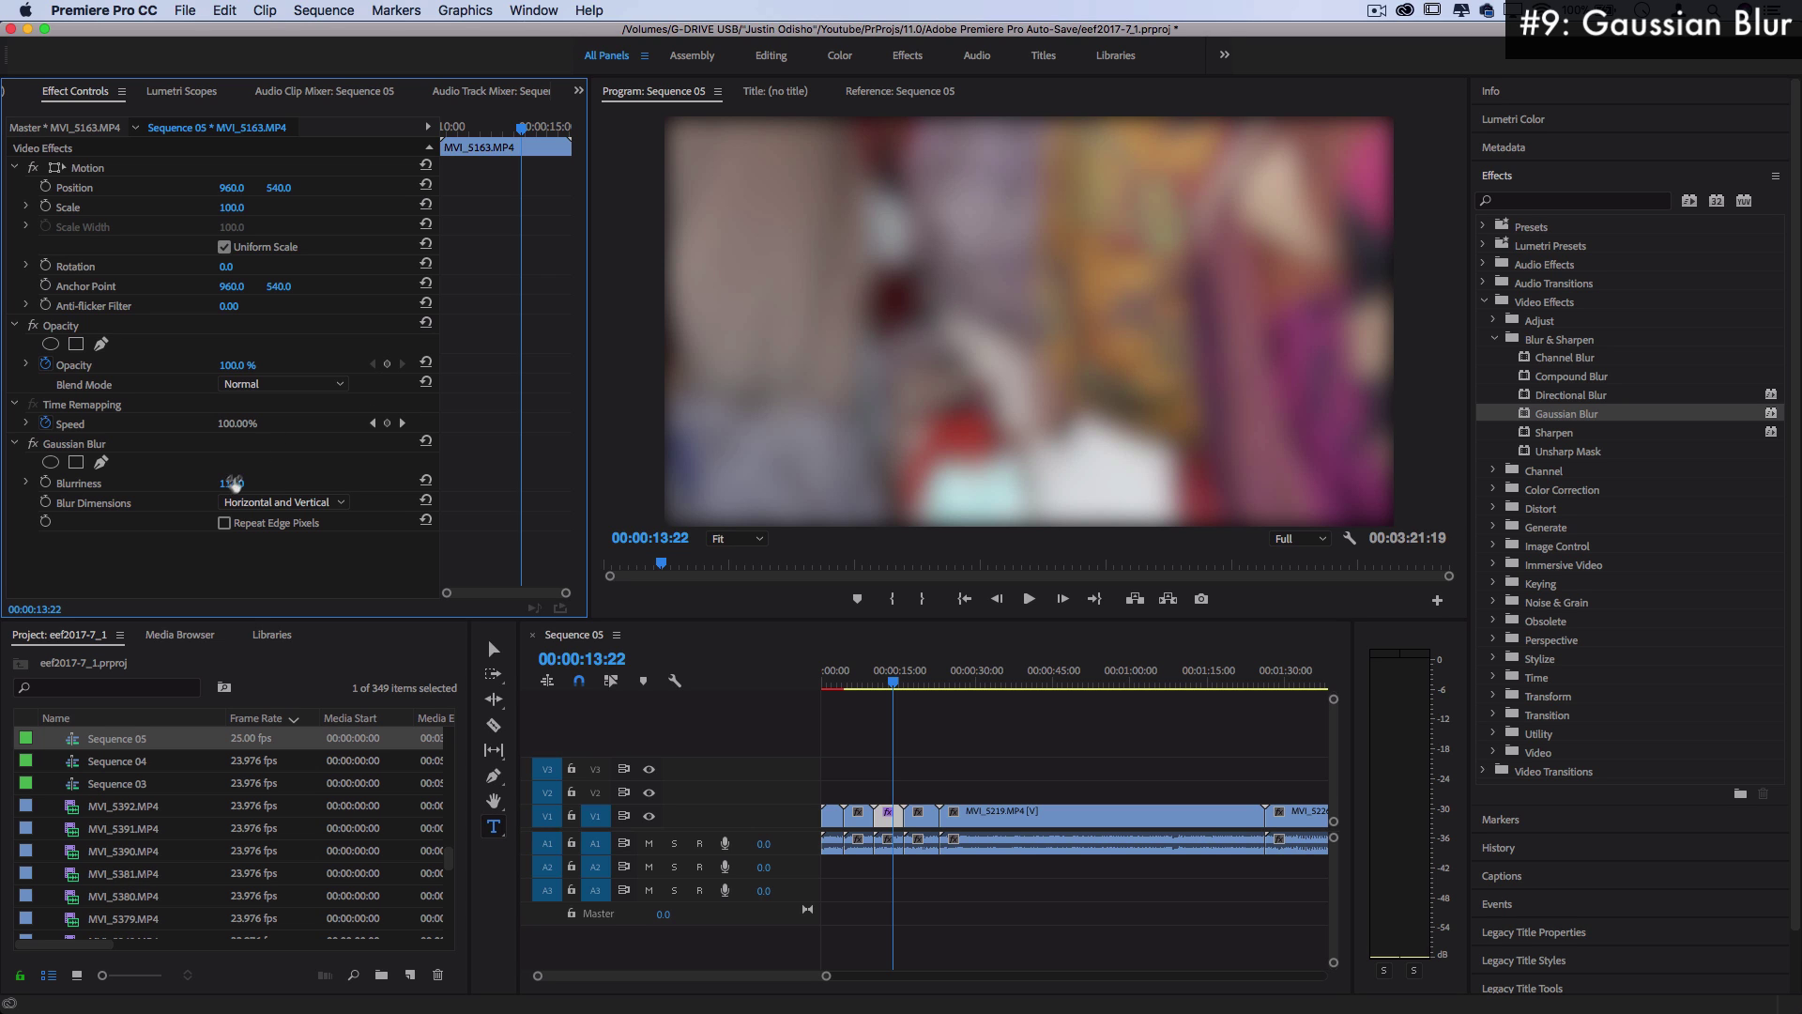
left_click_drag(228, 487, 290, 487)
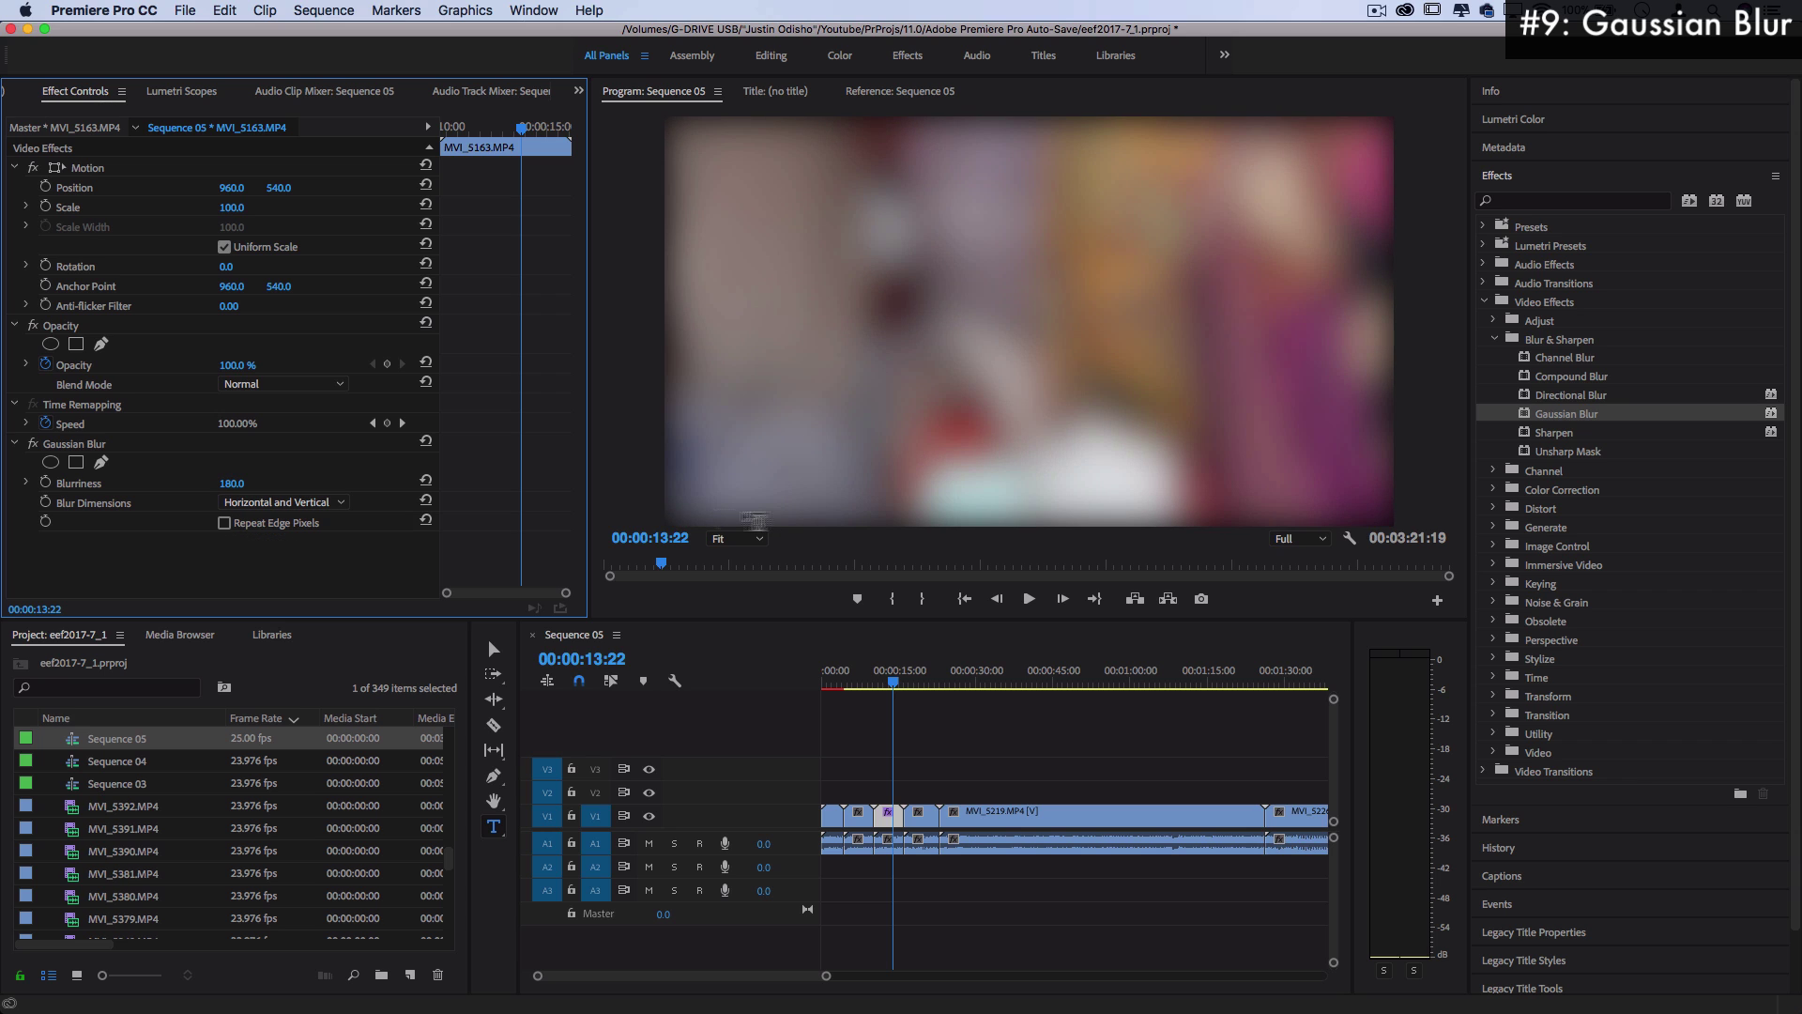
left_click(225, 523)
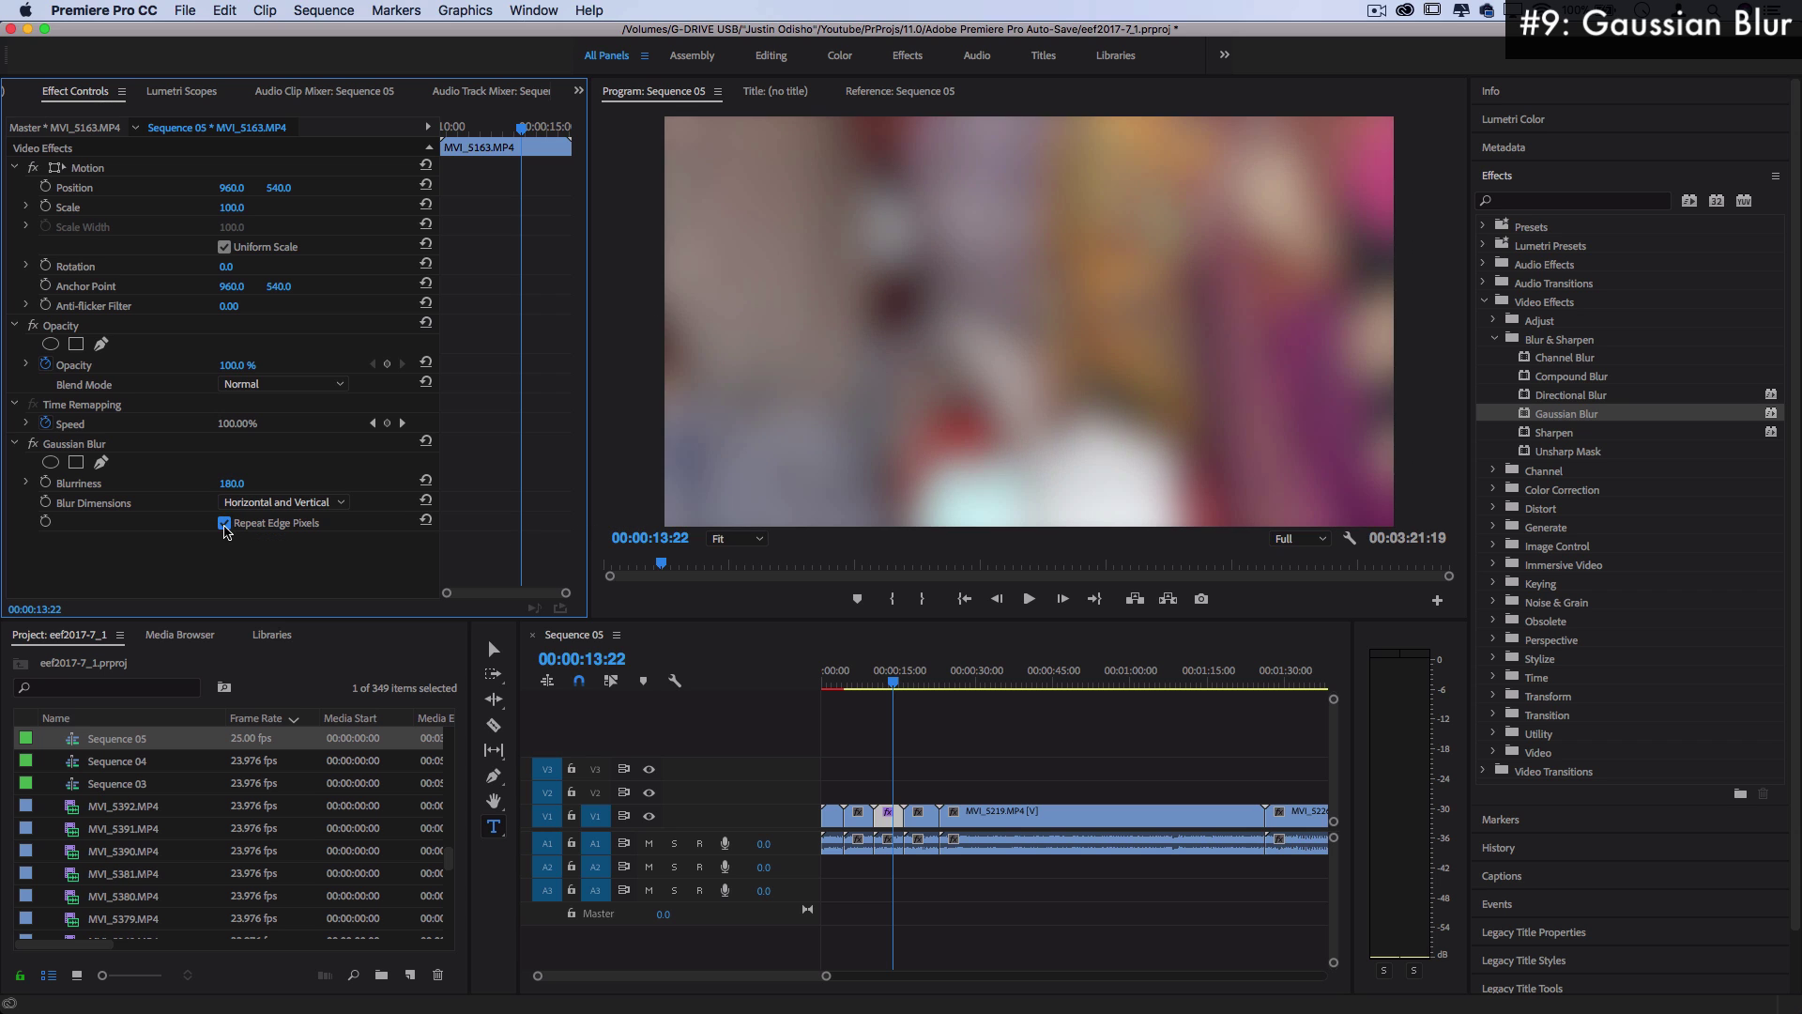
left_click(275, 507)
left_click(270, 537)
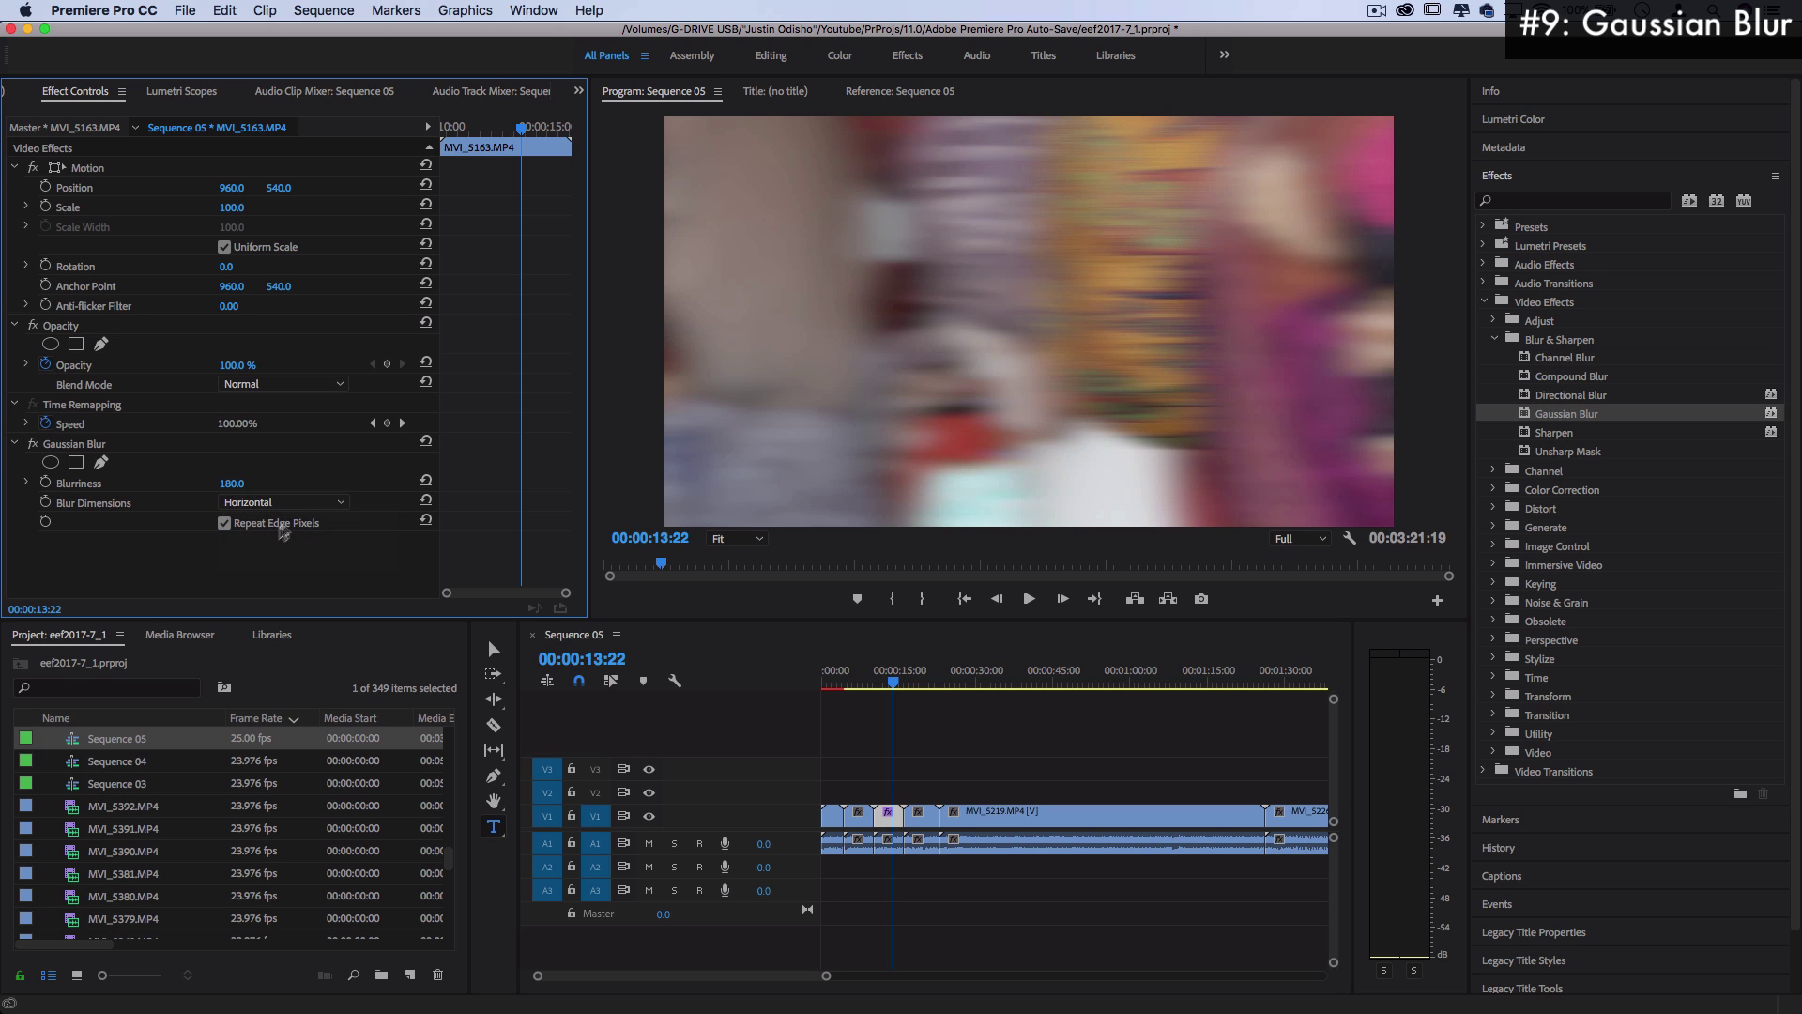
left_click(291, 503)
left_click(288, 556)
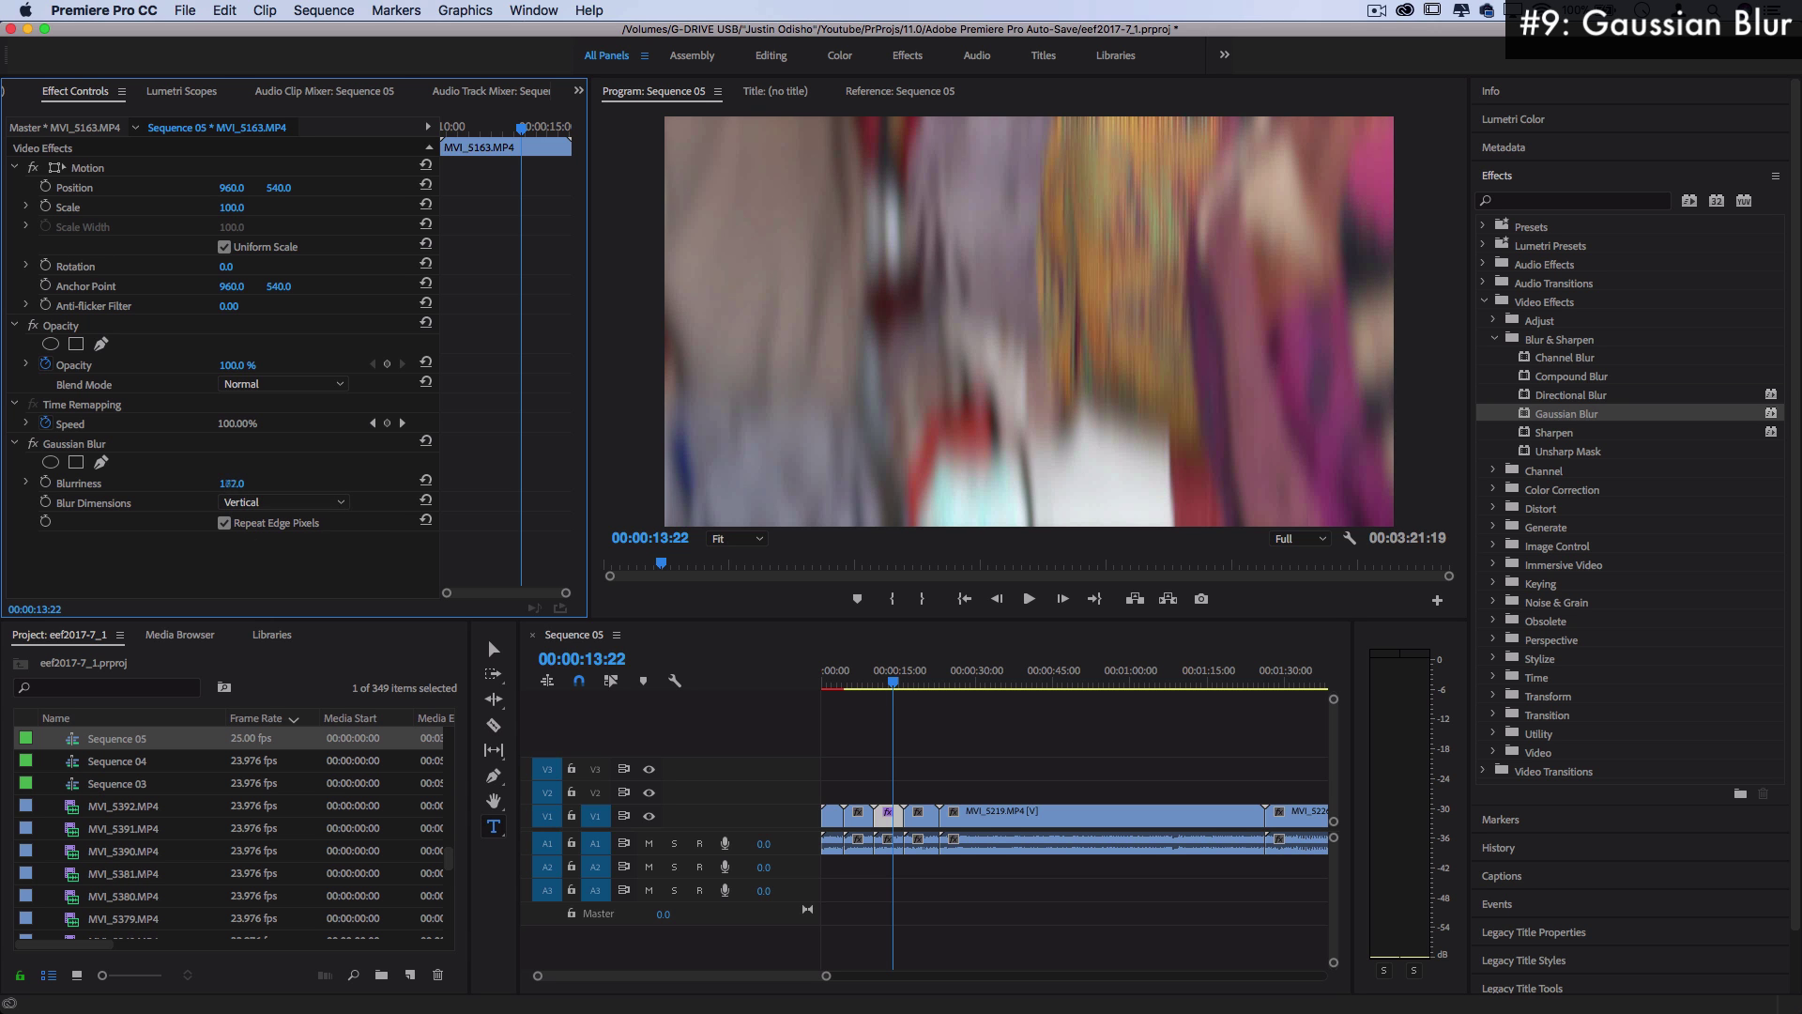
left_click_drag(232, 483, 78, 452)
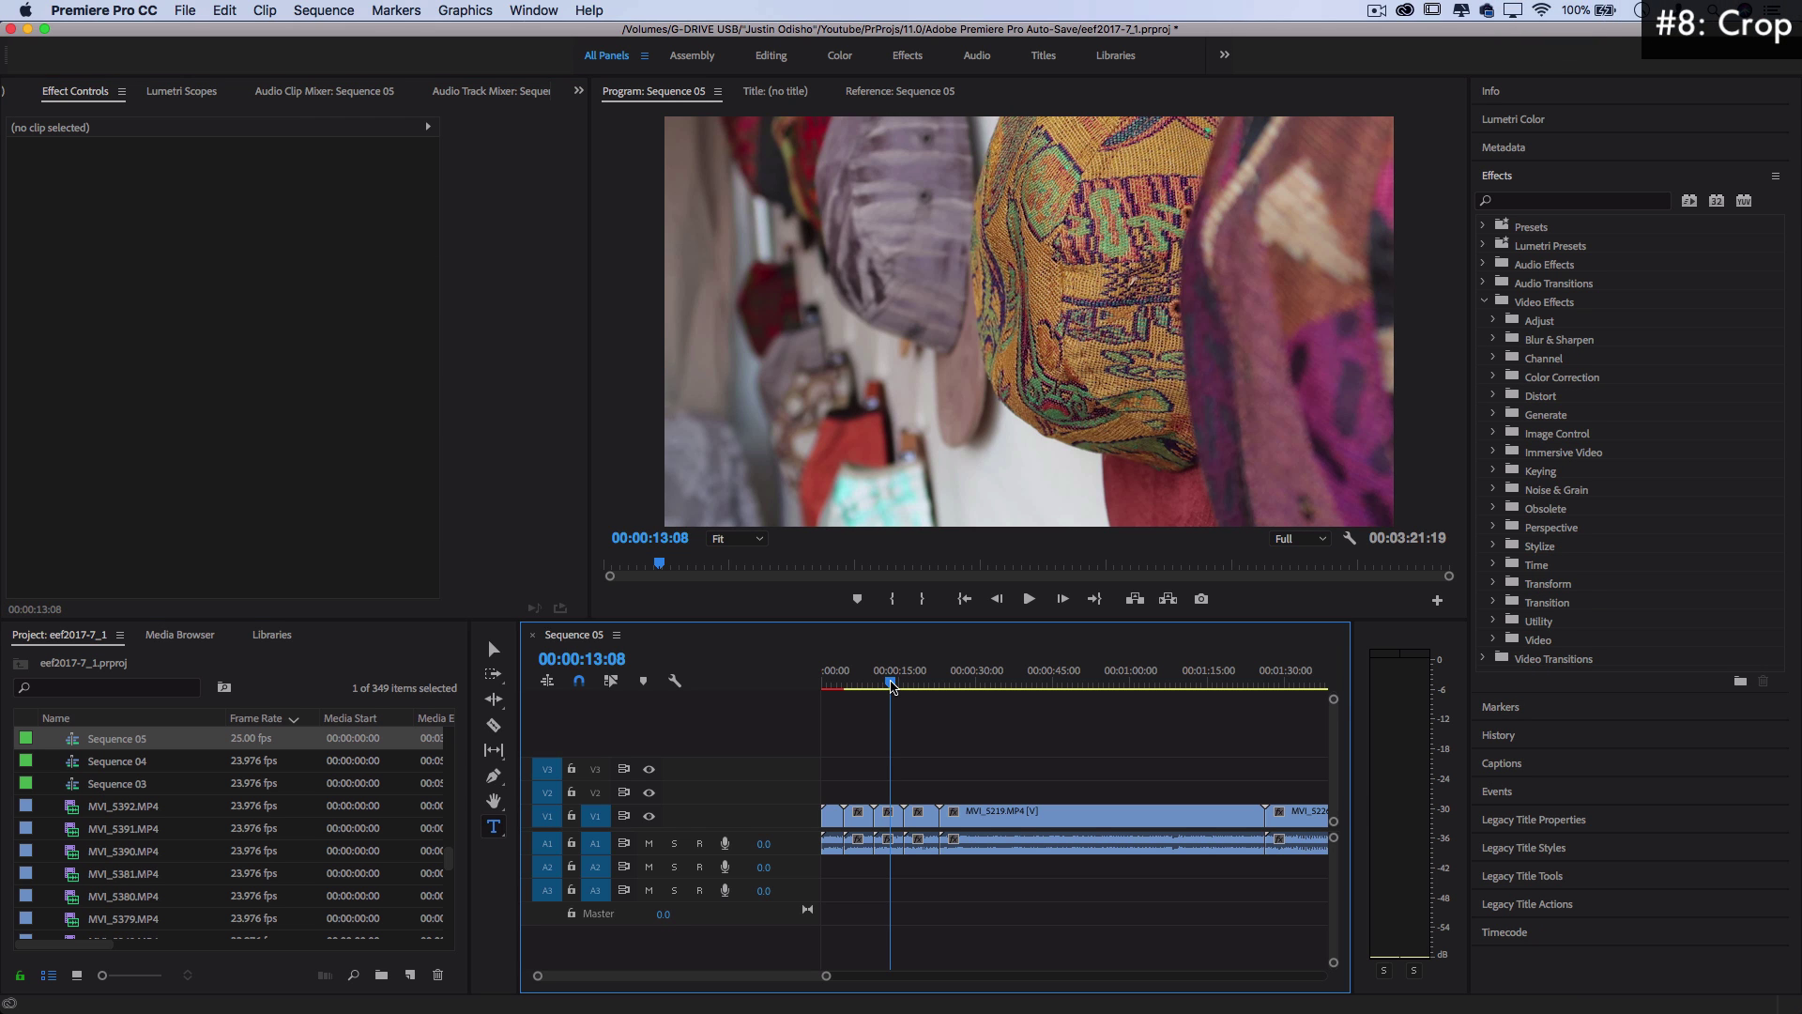
Apply Crop to concert clip MVI_5219 and crop in from the left
left_click_drag(891, 686, 970, 683)
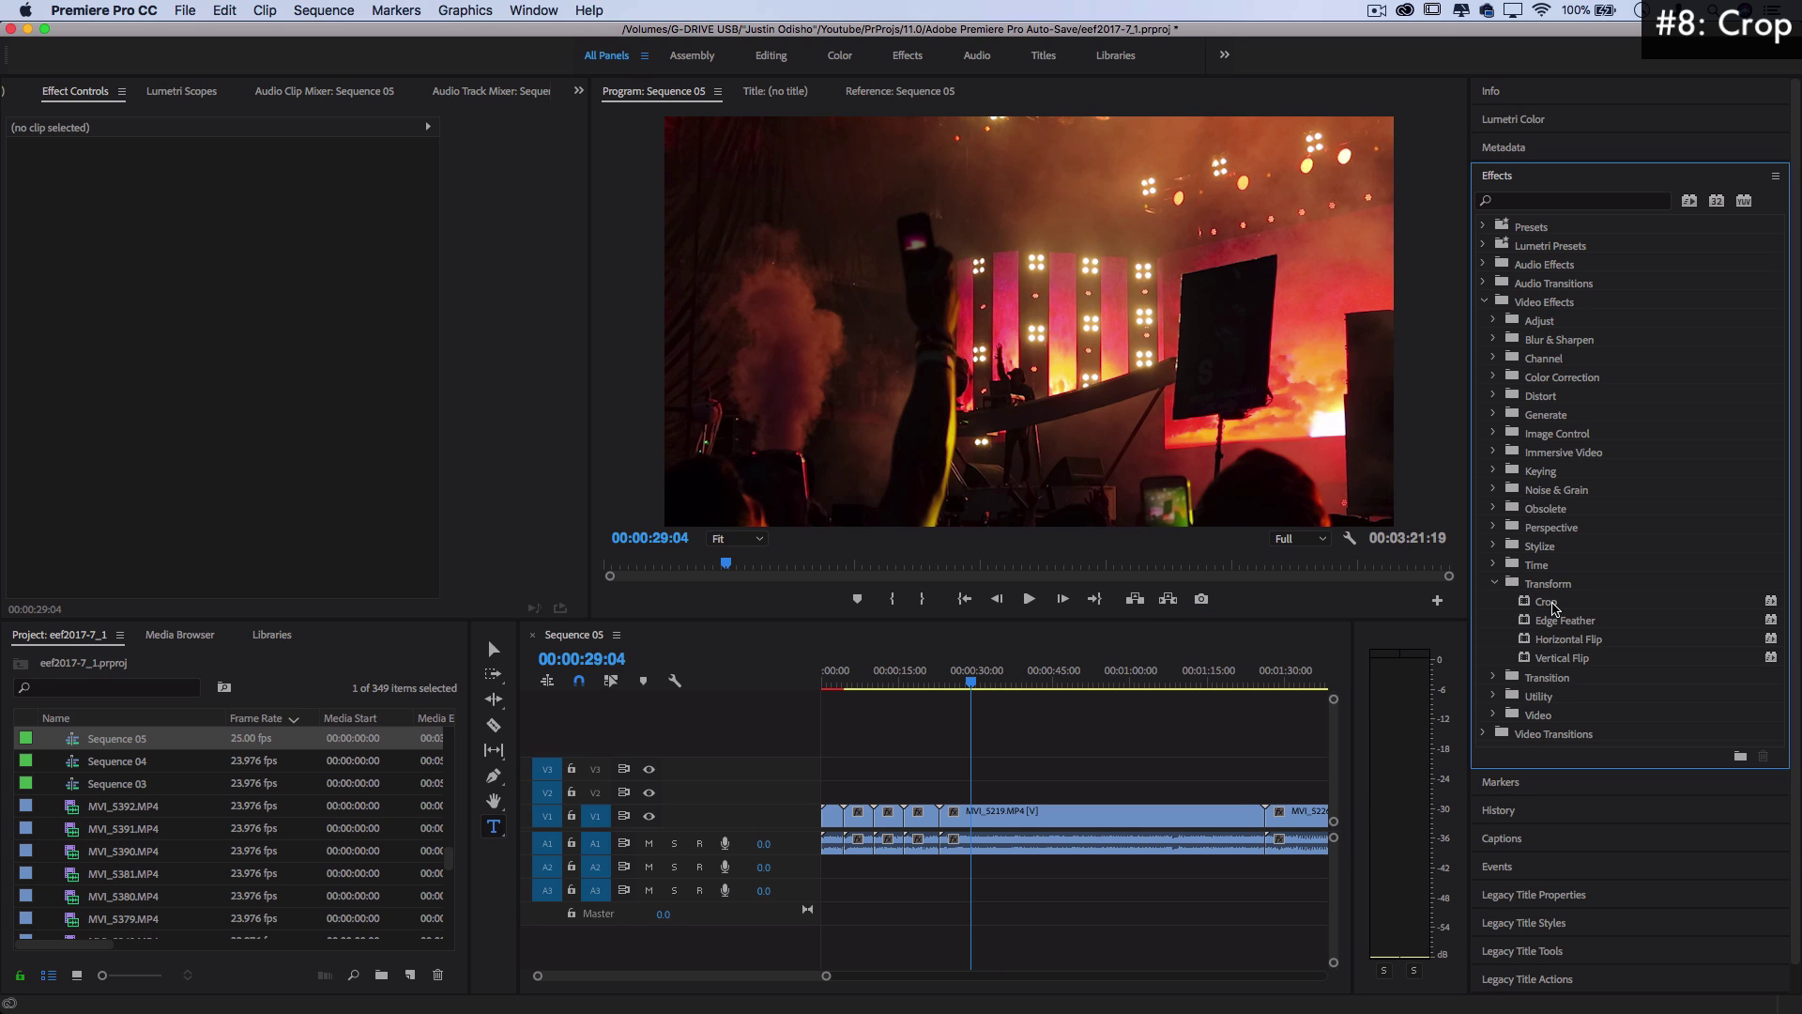
left_click_drag(1551, 606, 1019, 814)
left_click_drag(227, 489, 244, 523)
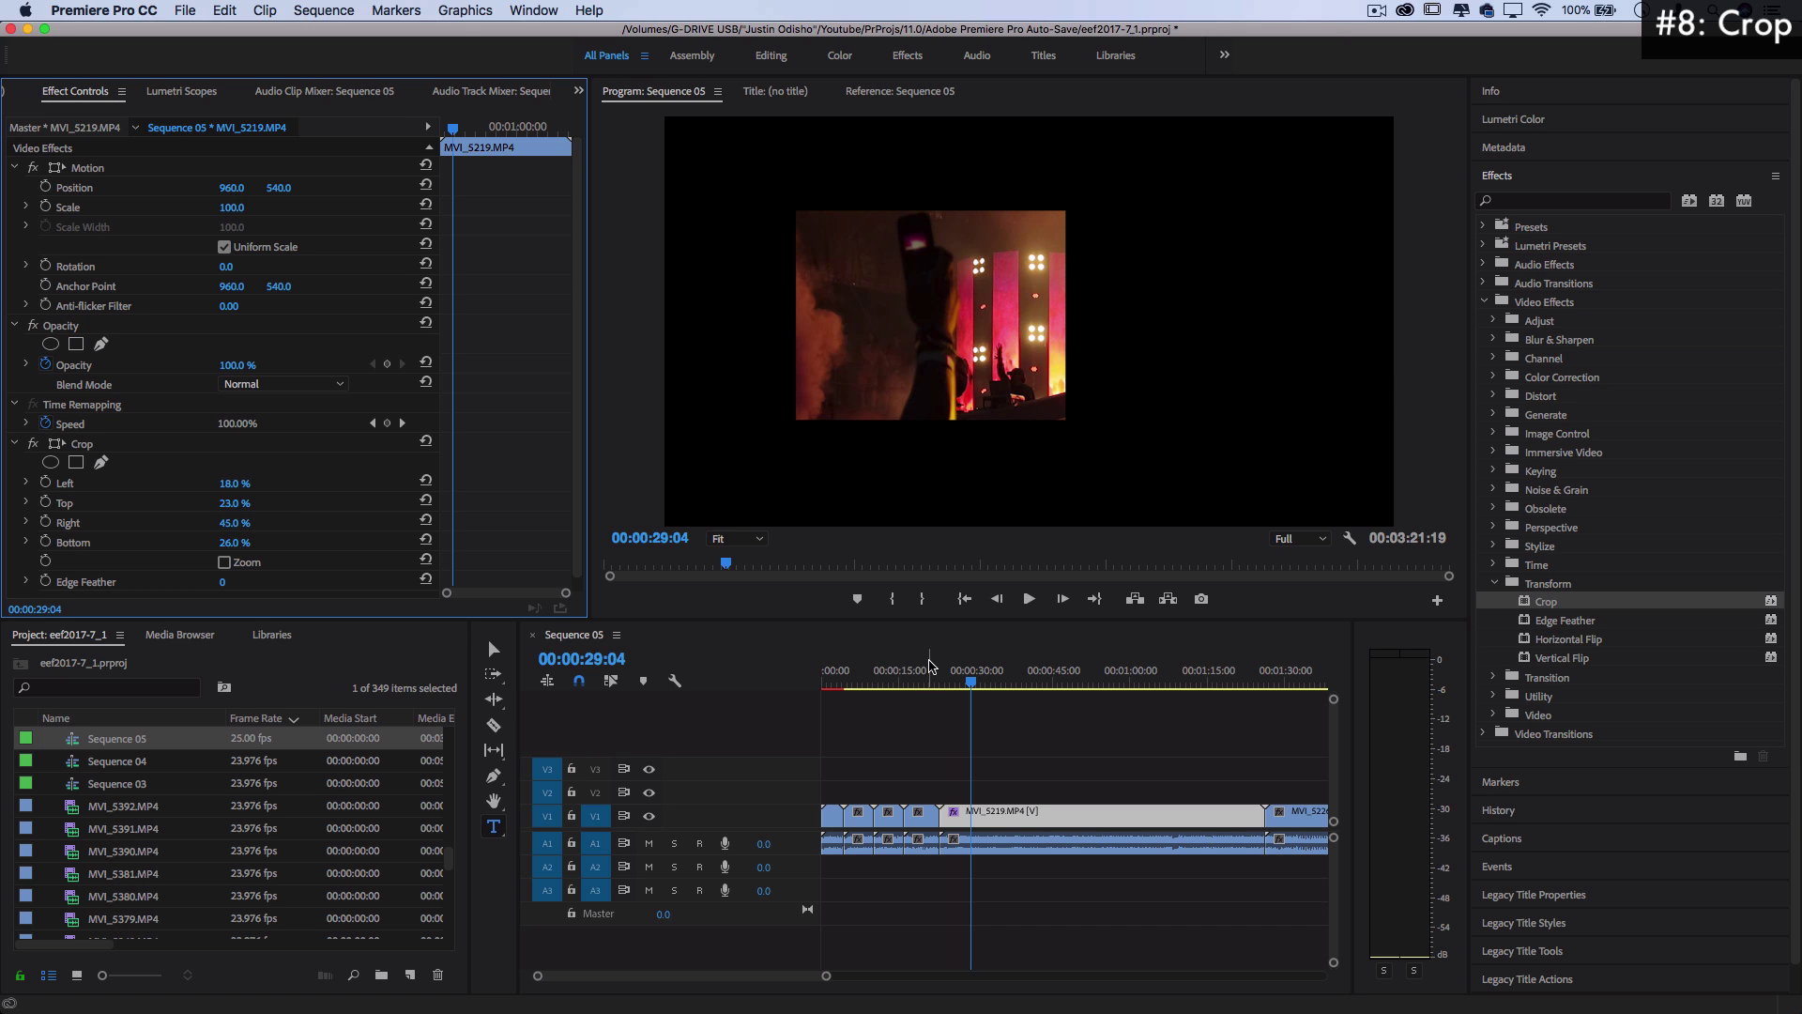
left_click(956, 681)
left_click_drag(956, 680, 1038, 676)
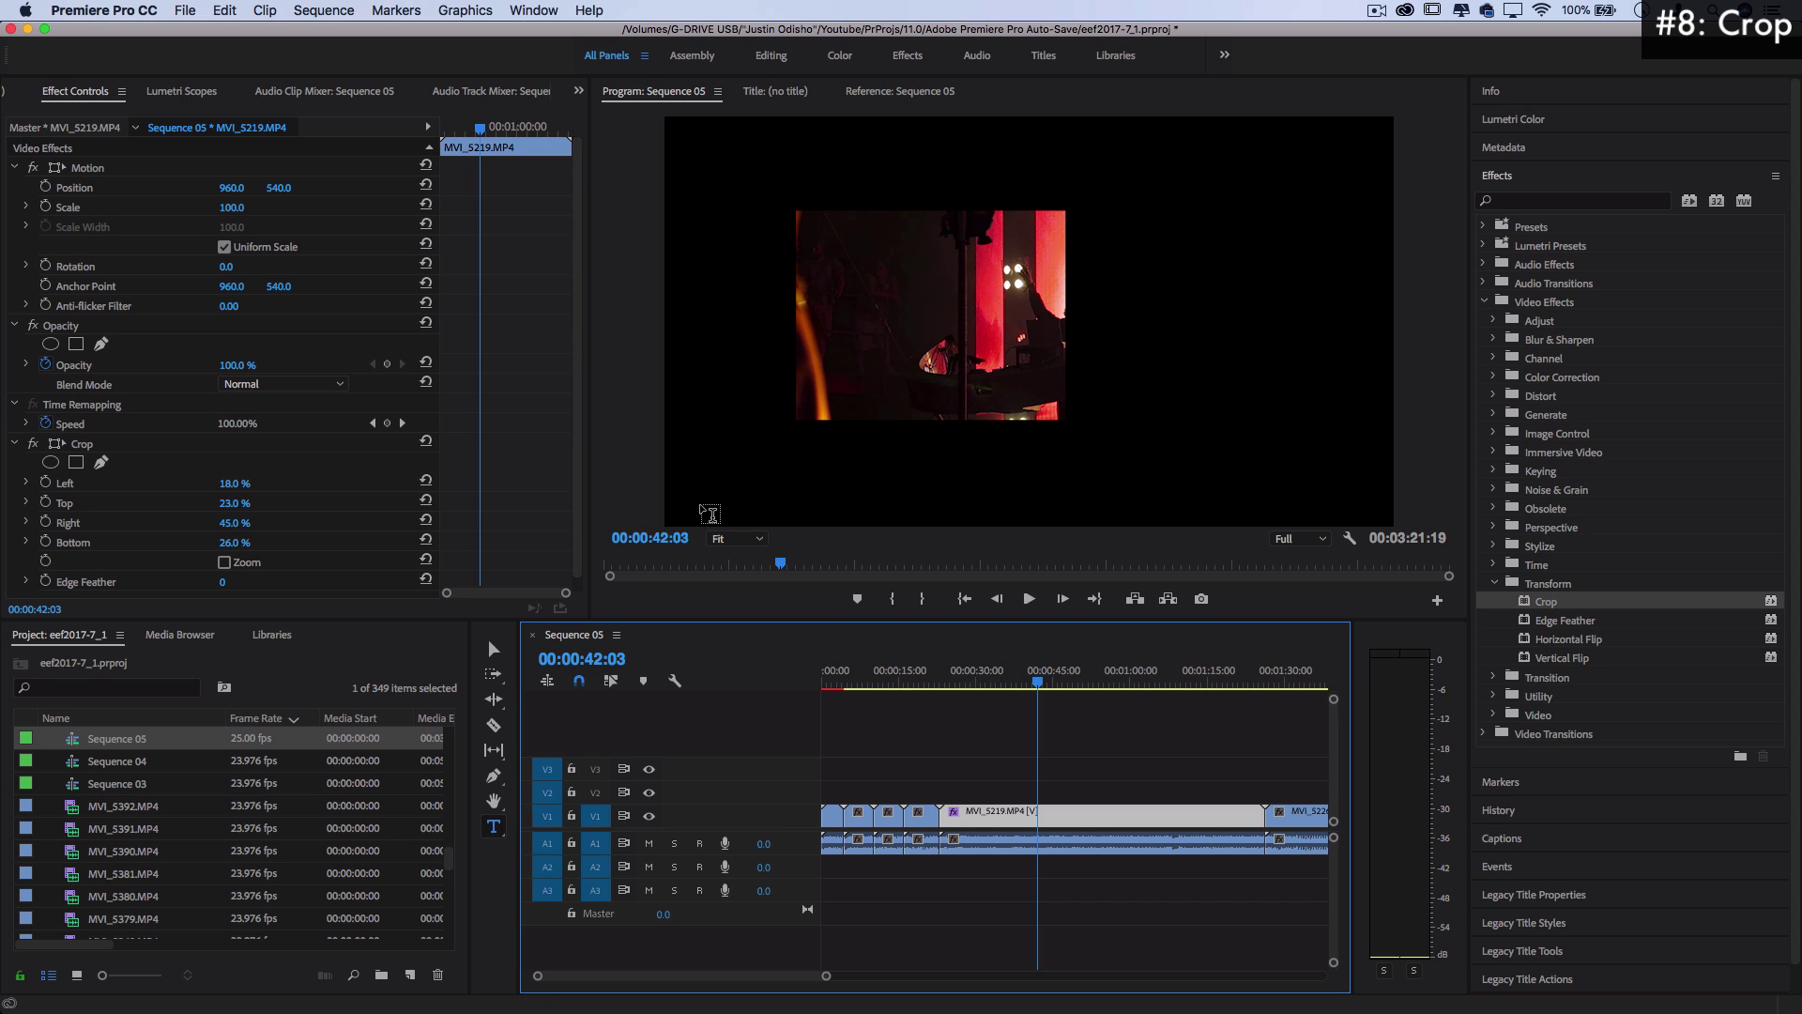
Move the crop box, reset Left, Top and Right to zero, then crop only the top
scroll(373, 492, "down", 1)
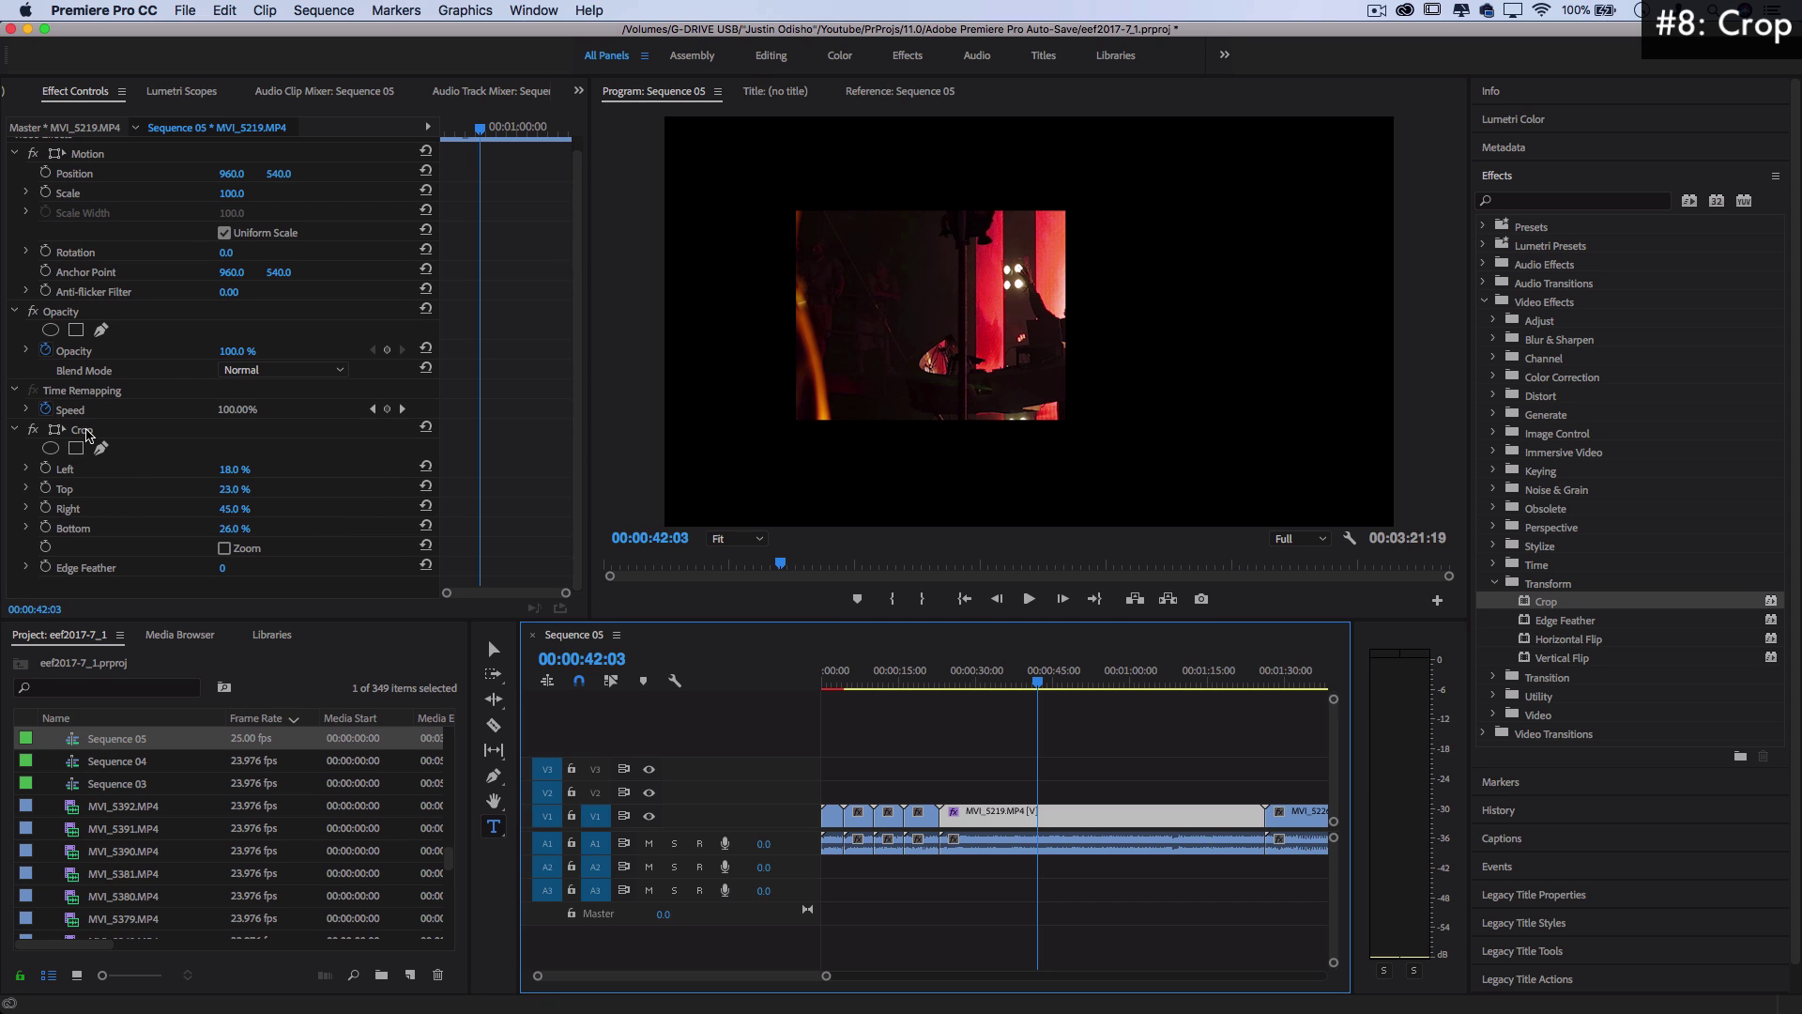
left_click(87, 435)
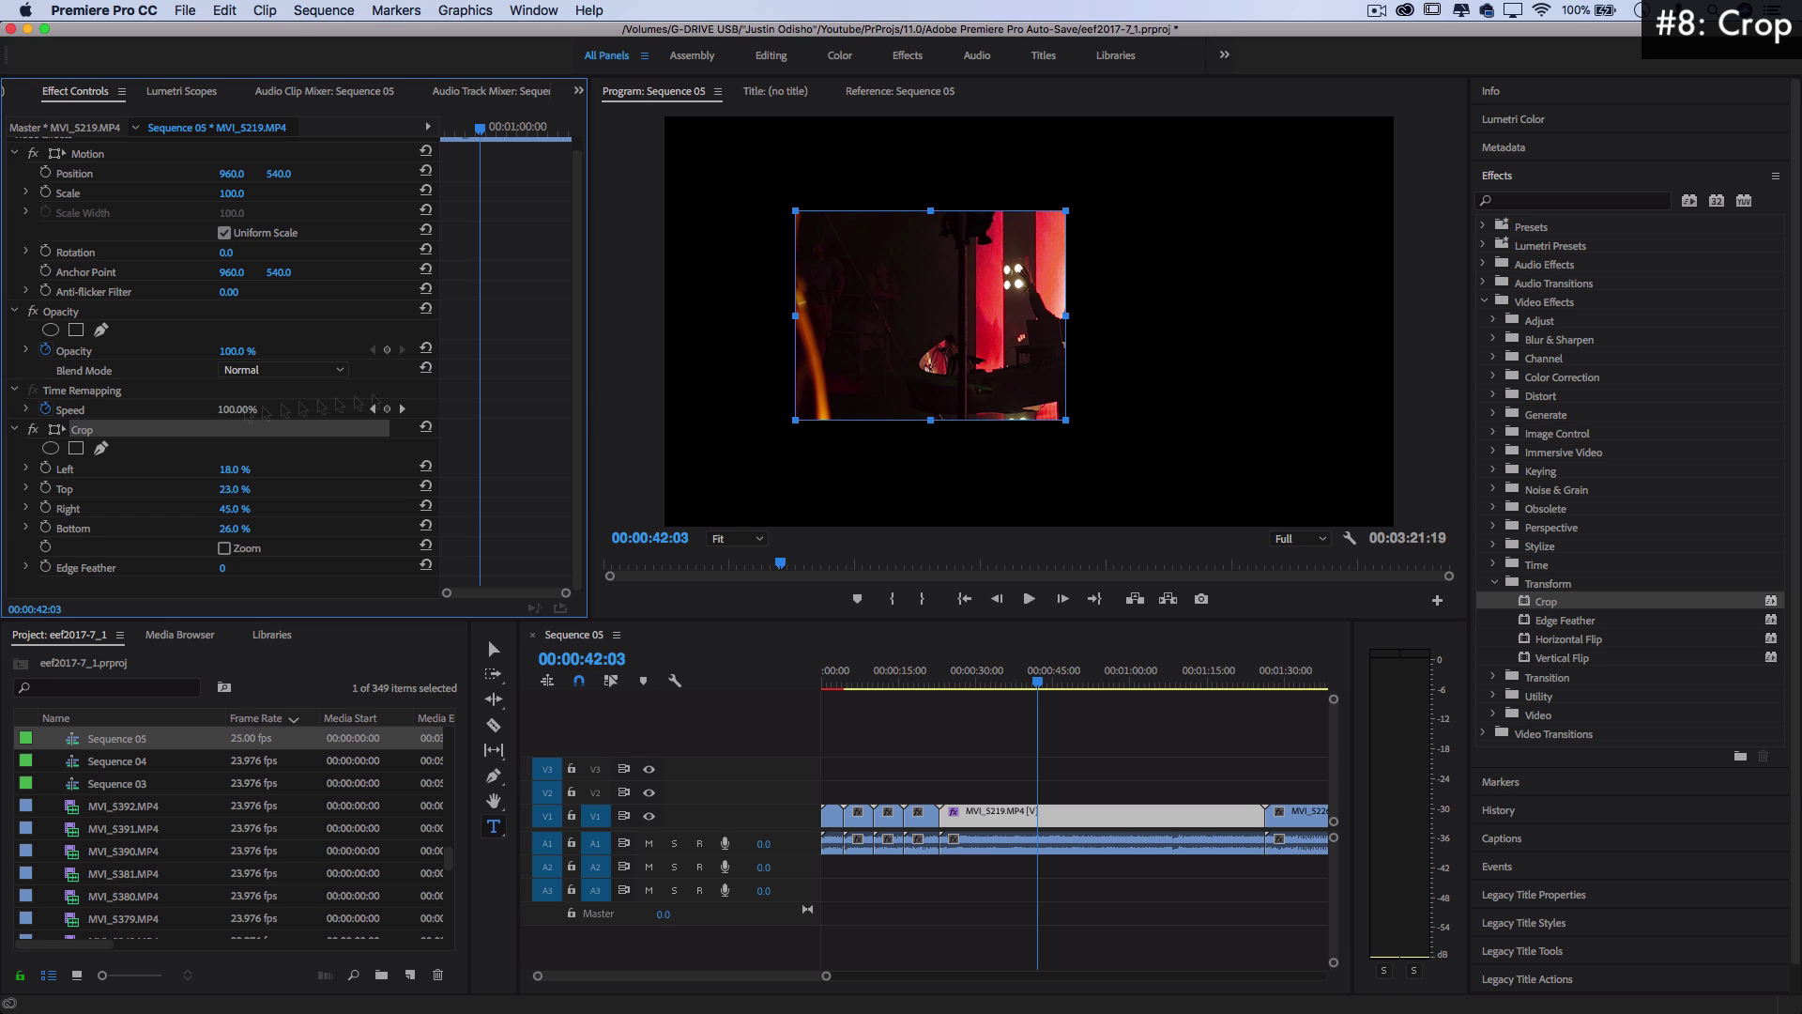
left_click_drag(966, 343, 1012, 371)
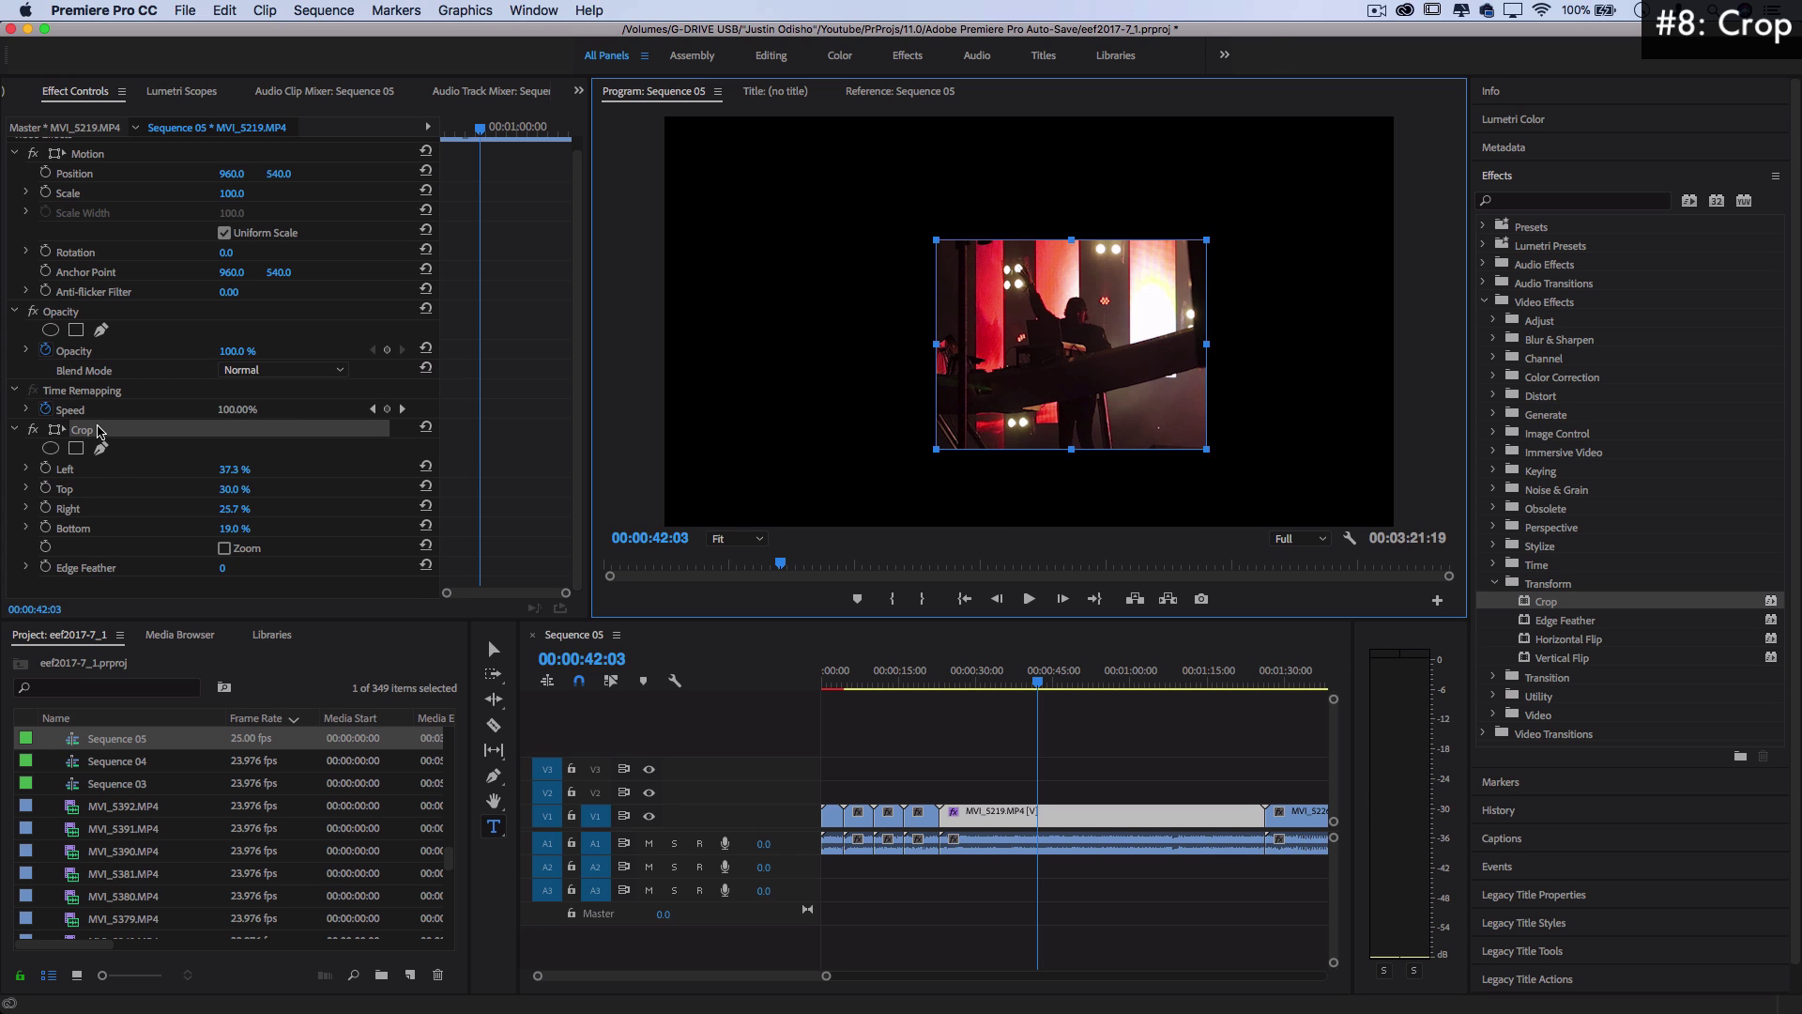
left_click(425, 466)
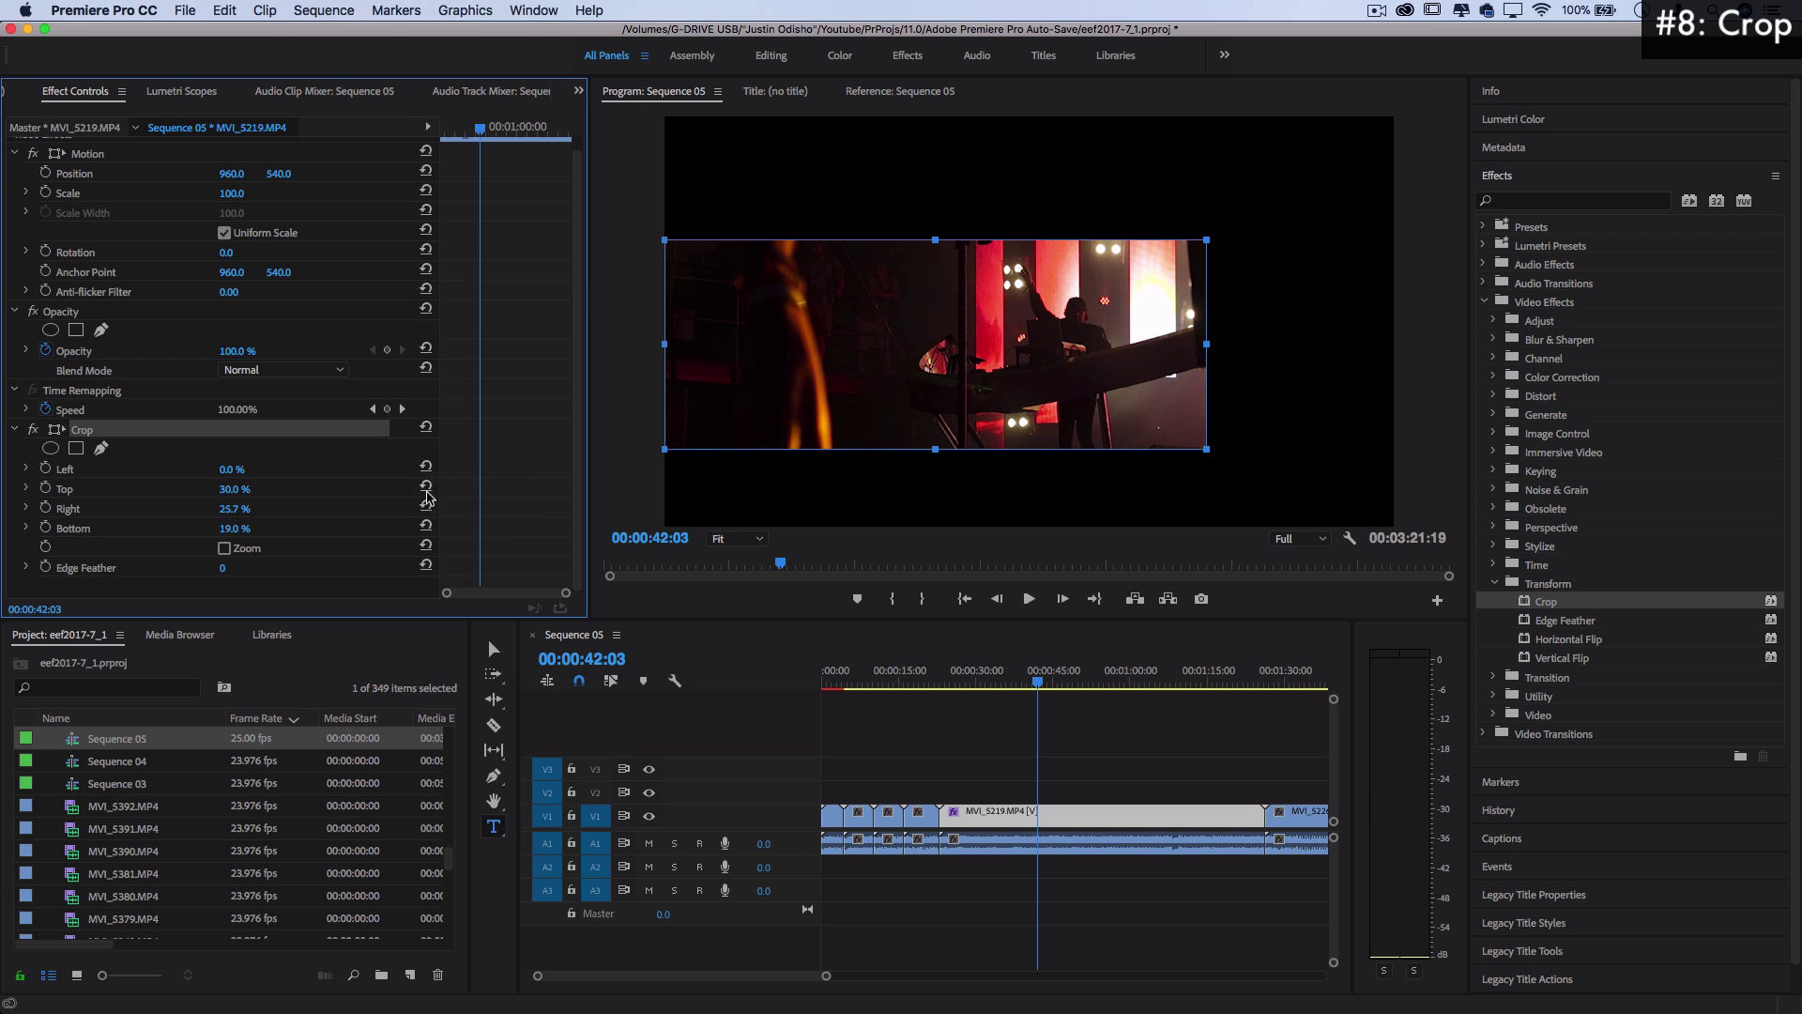
left_click(425, 487)
left_click(425, 506)
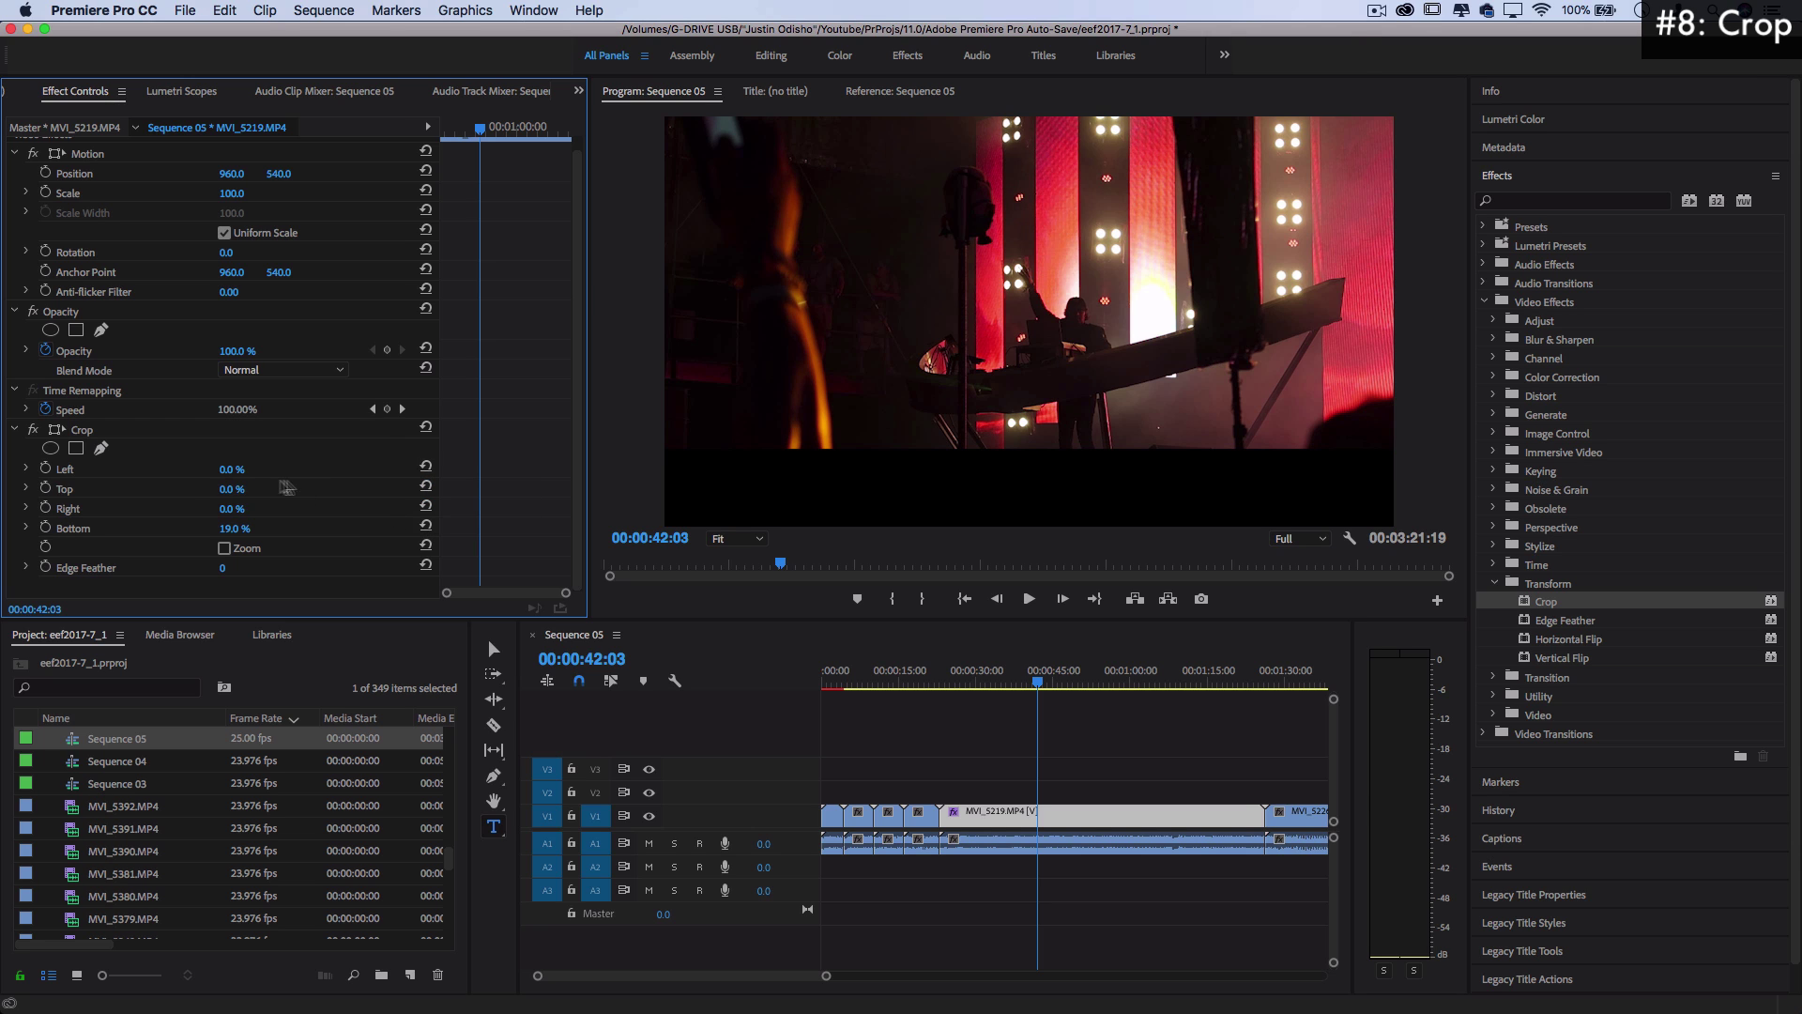
left_click_drag(230, 488, 252, 488)
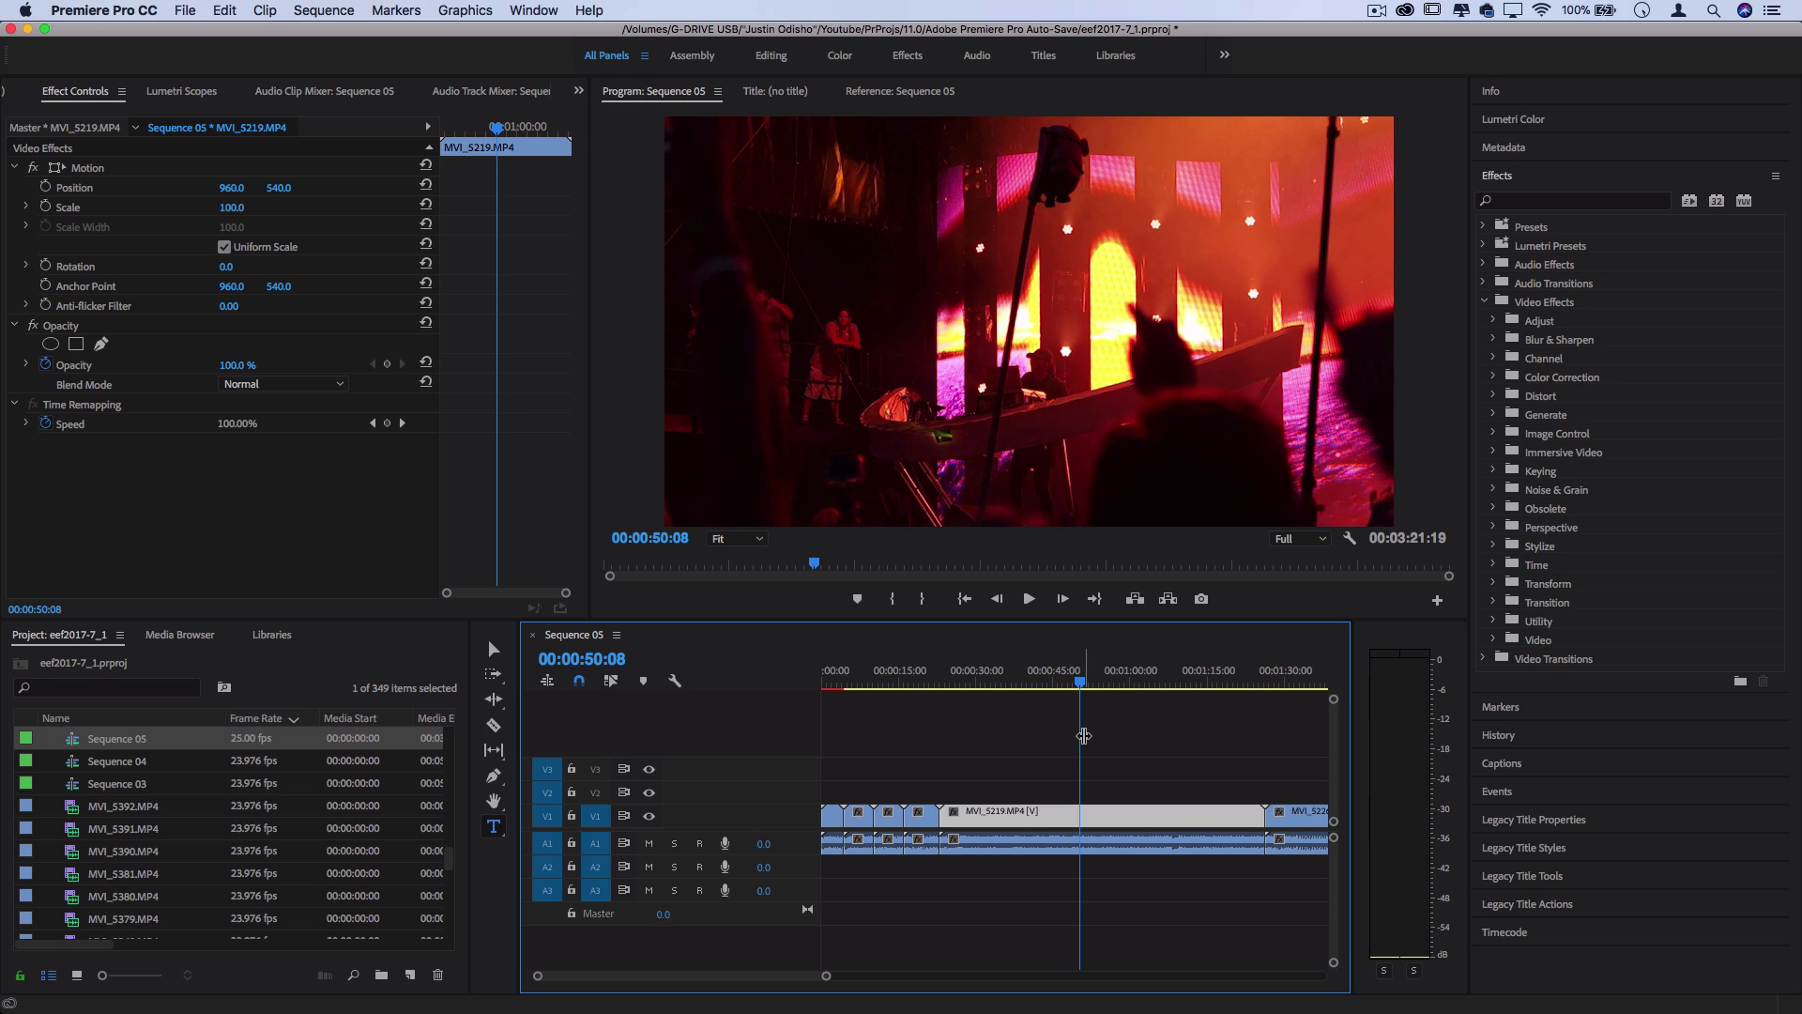
Apply the Channel > Invert effect to clip MVI_5219 and view it around 1:10
left_click(1496, 357)
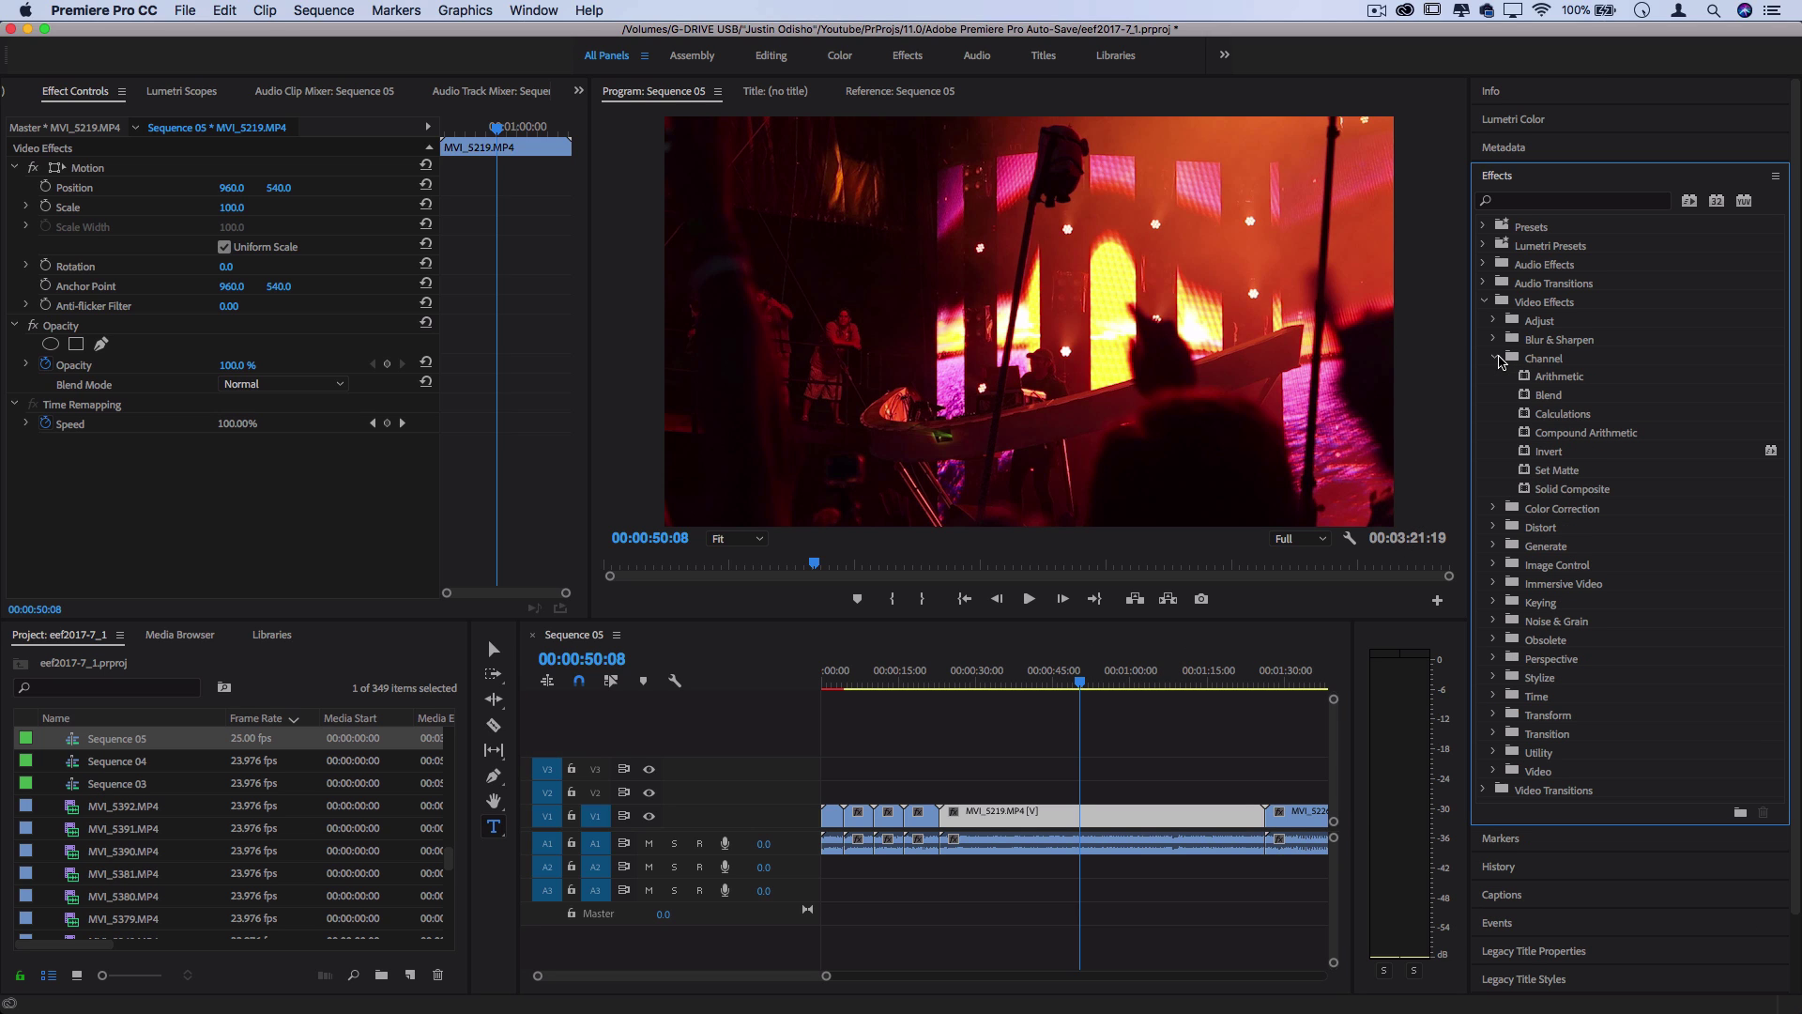
left_click(1558, 449)
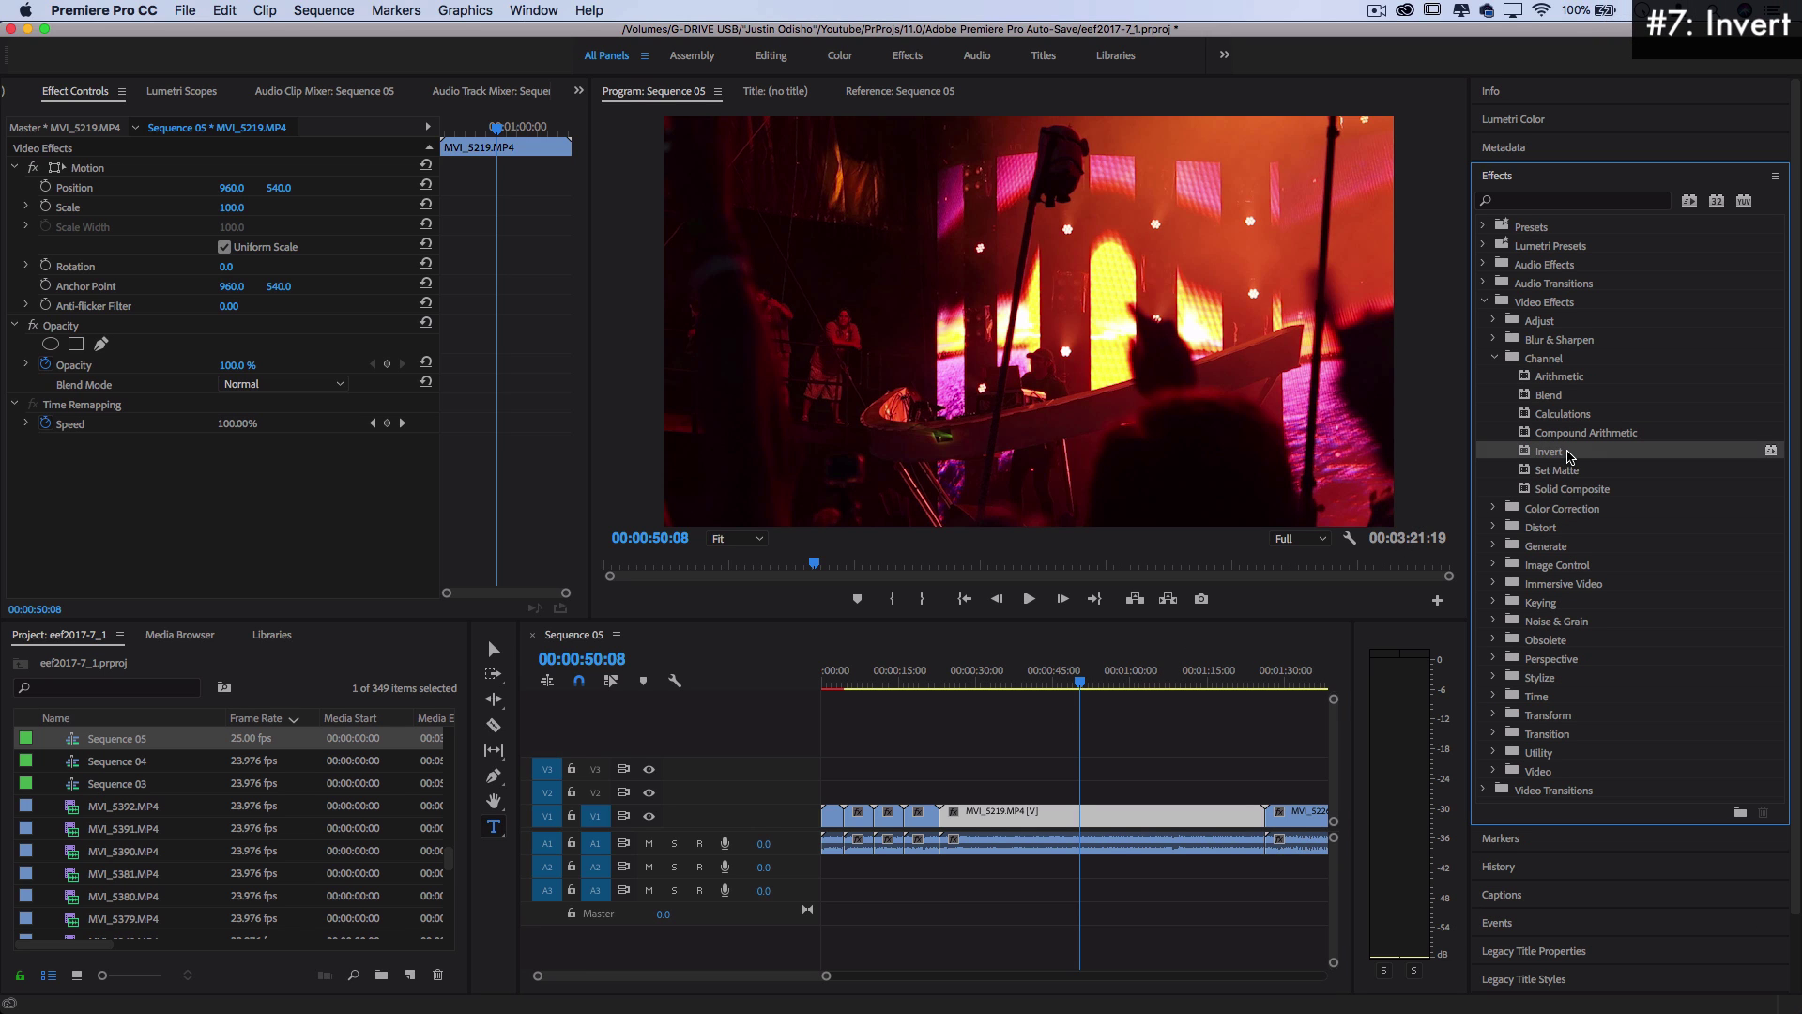
left_click_drag(1566, 456, 1124, 823)
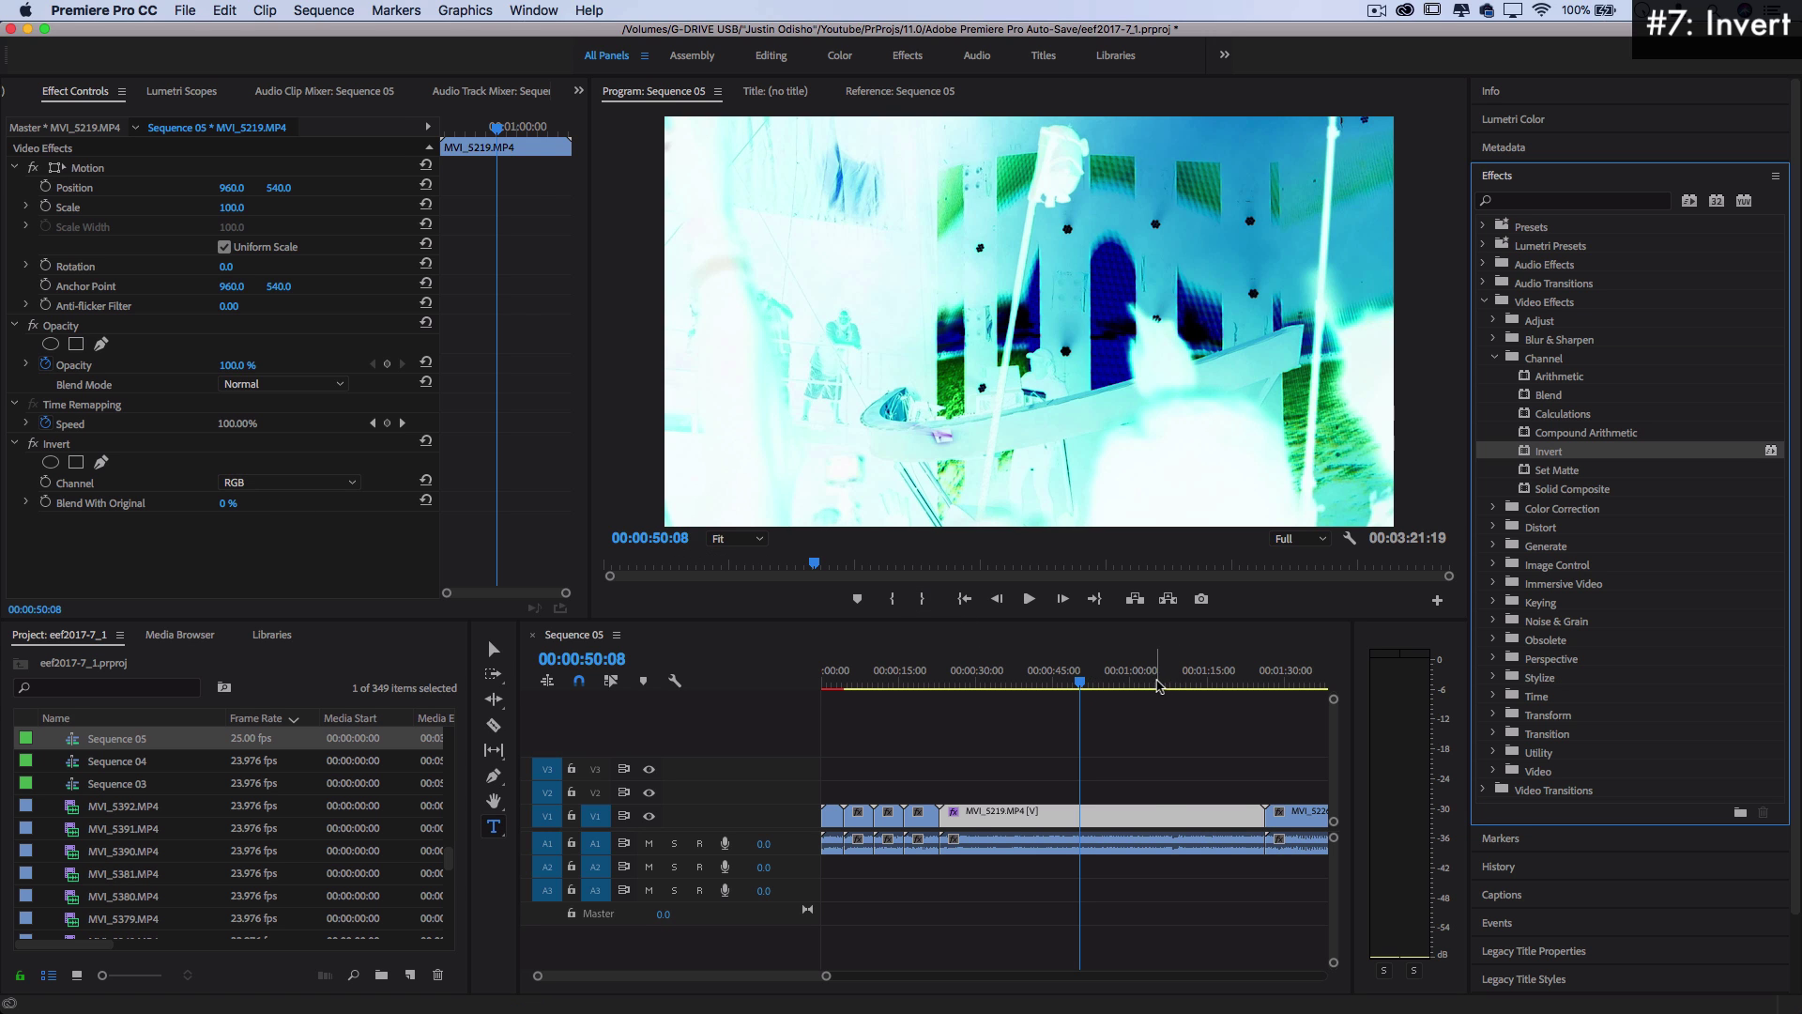
left_click(1184, 683)
left_click_drag(1185, 684, 1186, 684)
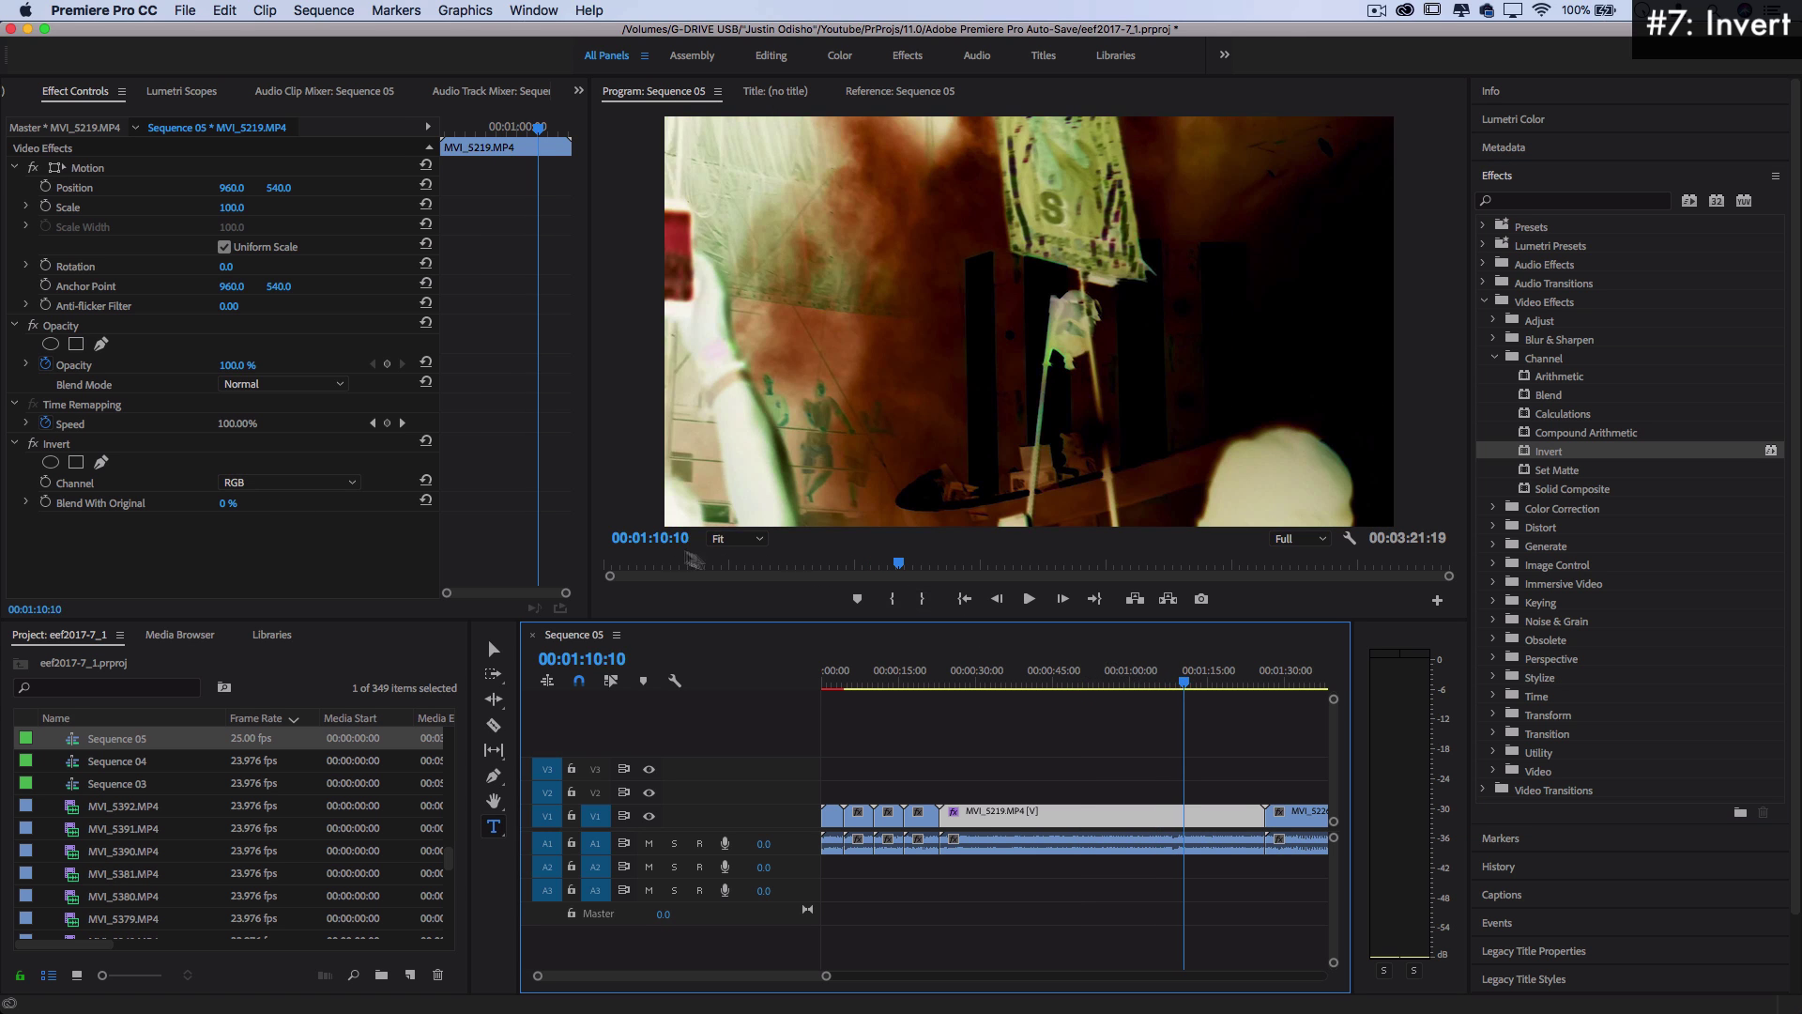
Set Invert's Channel to Green and Blend With Original to 53%, then preview
left_click(281, 481)
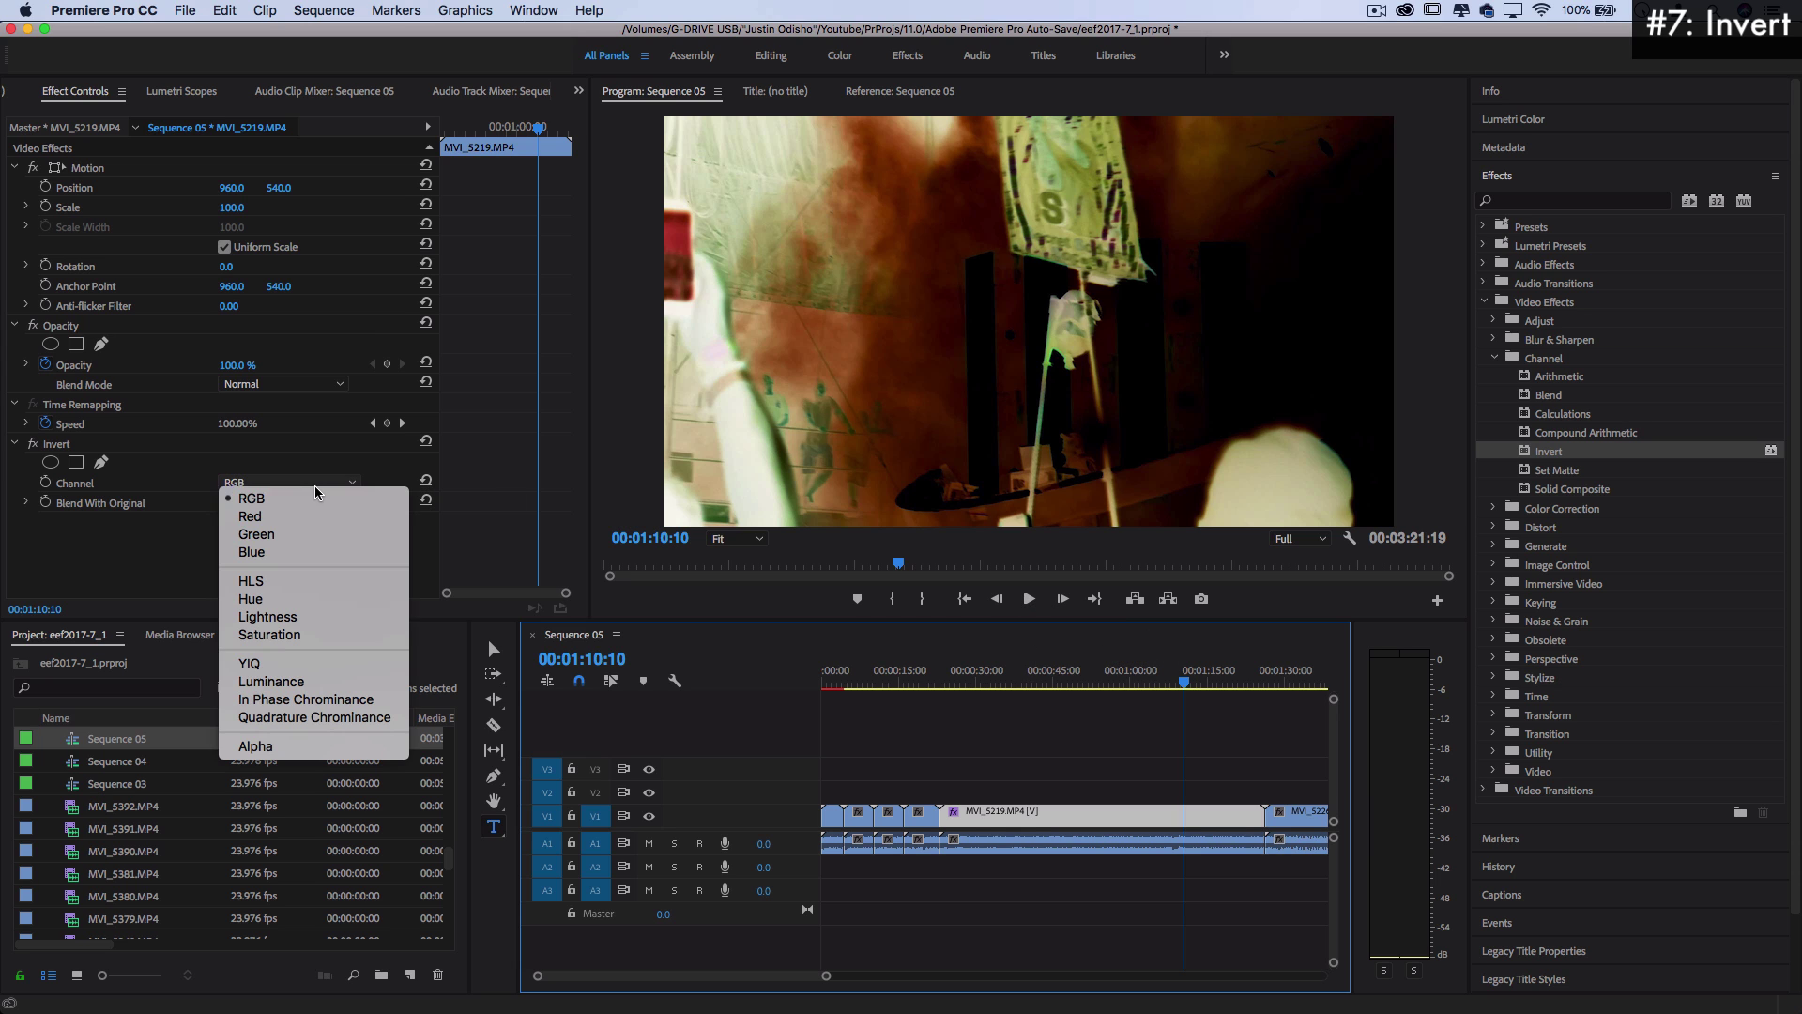
left_click(275, 518)
left_click(280, 482)
left_click(278, 535)
left_click(303, 487)
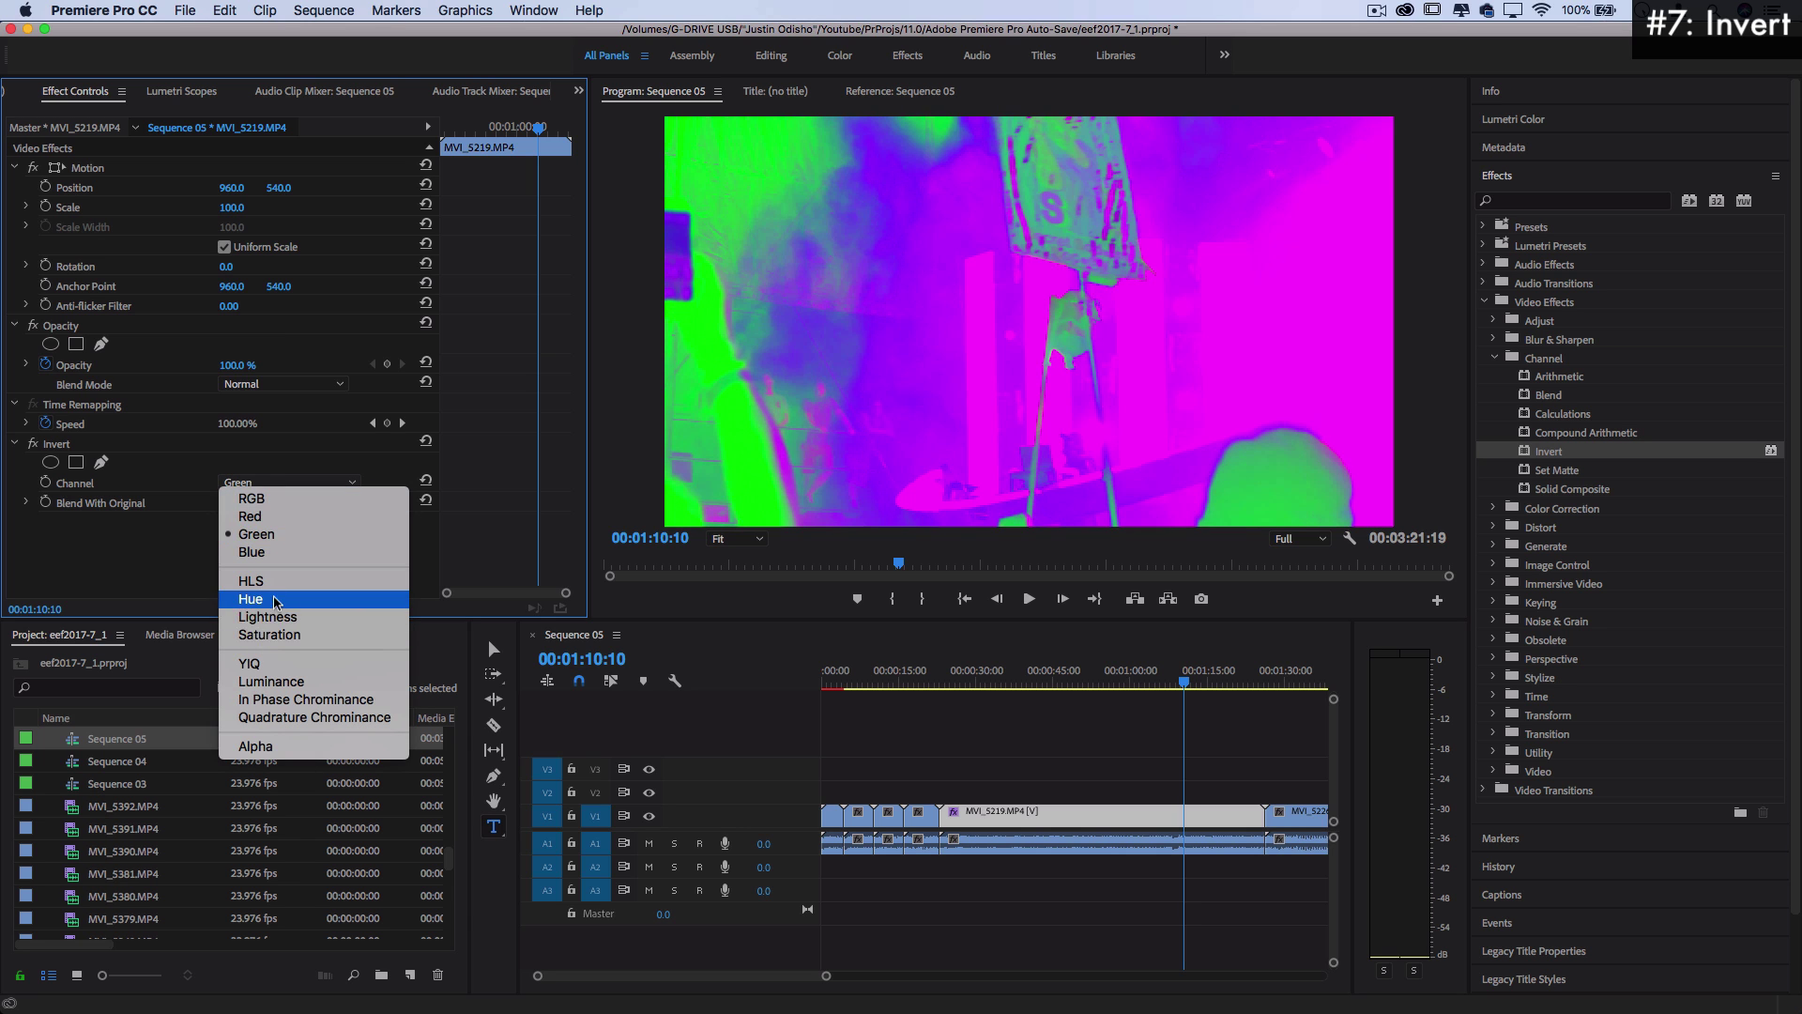
left_click(290, 461)
left_click_drag(222, 508, 271, 507)
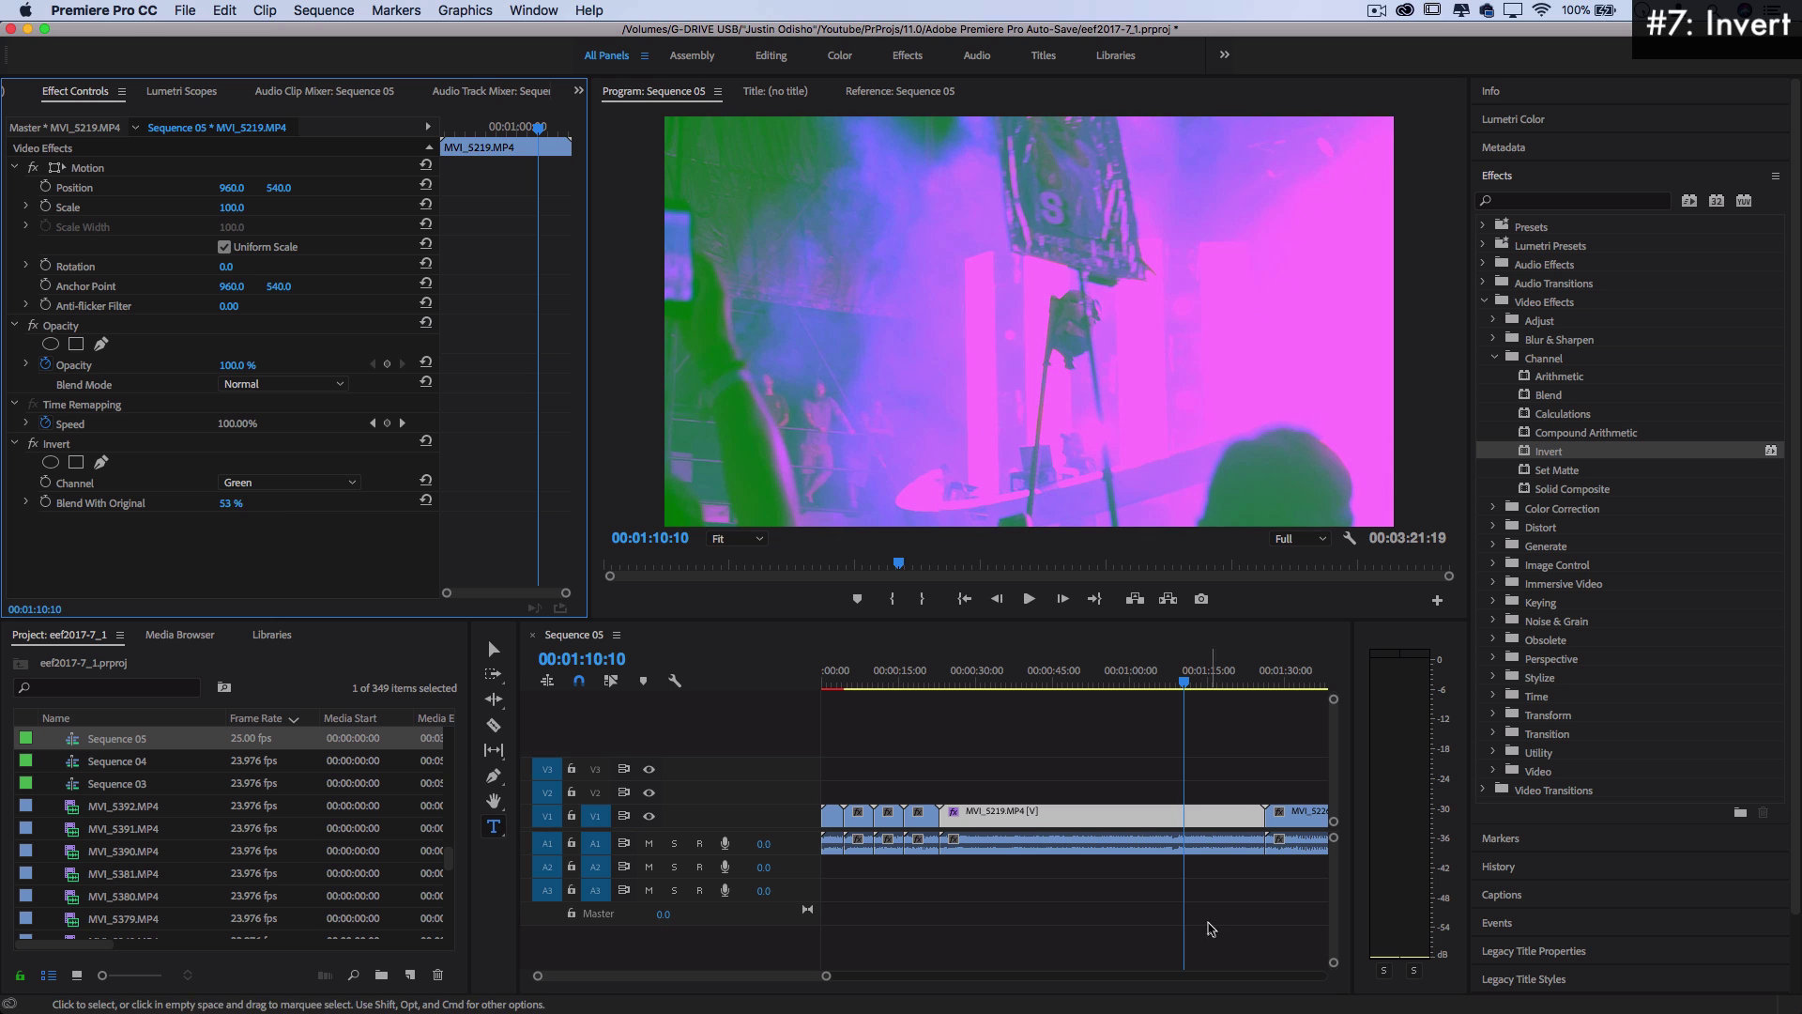
left_click(1206, 684)
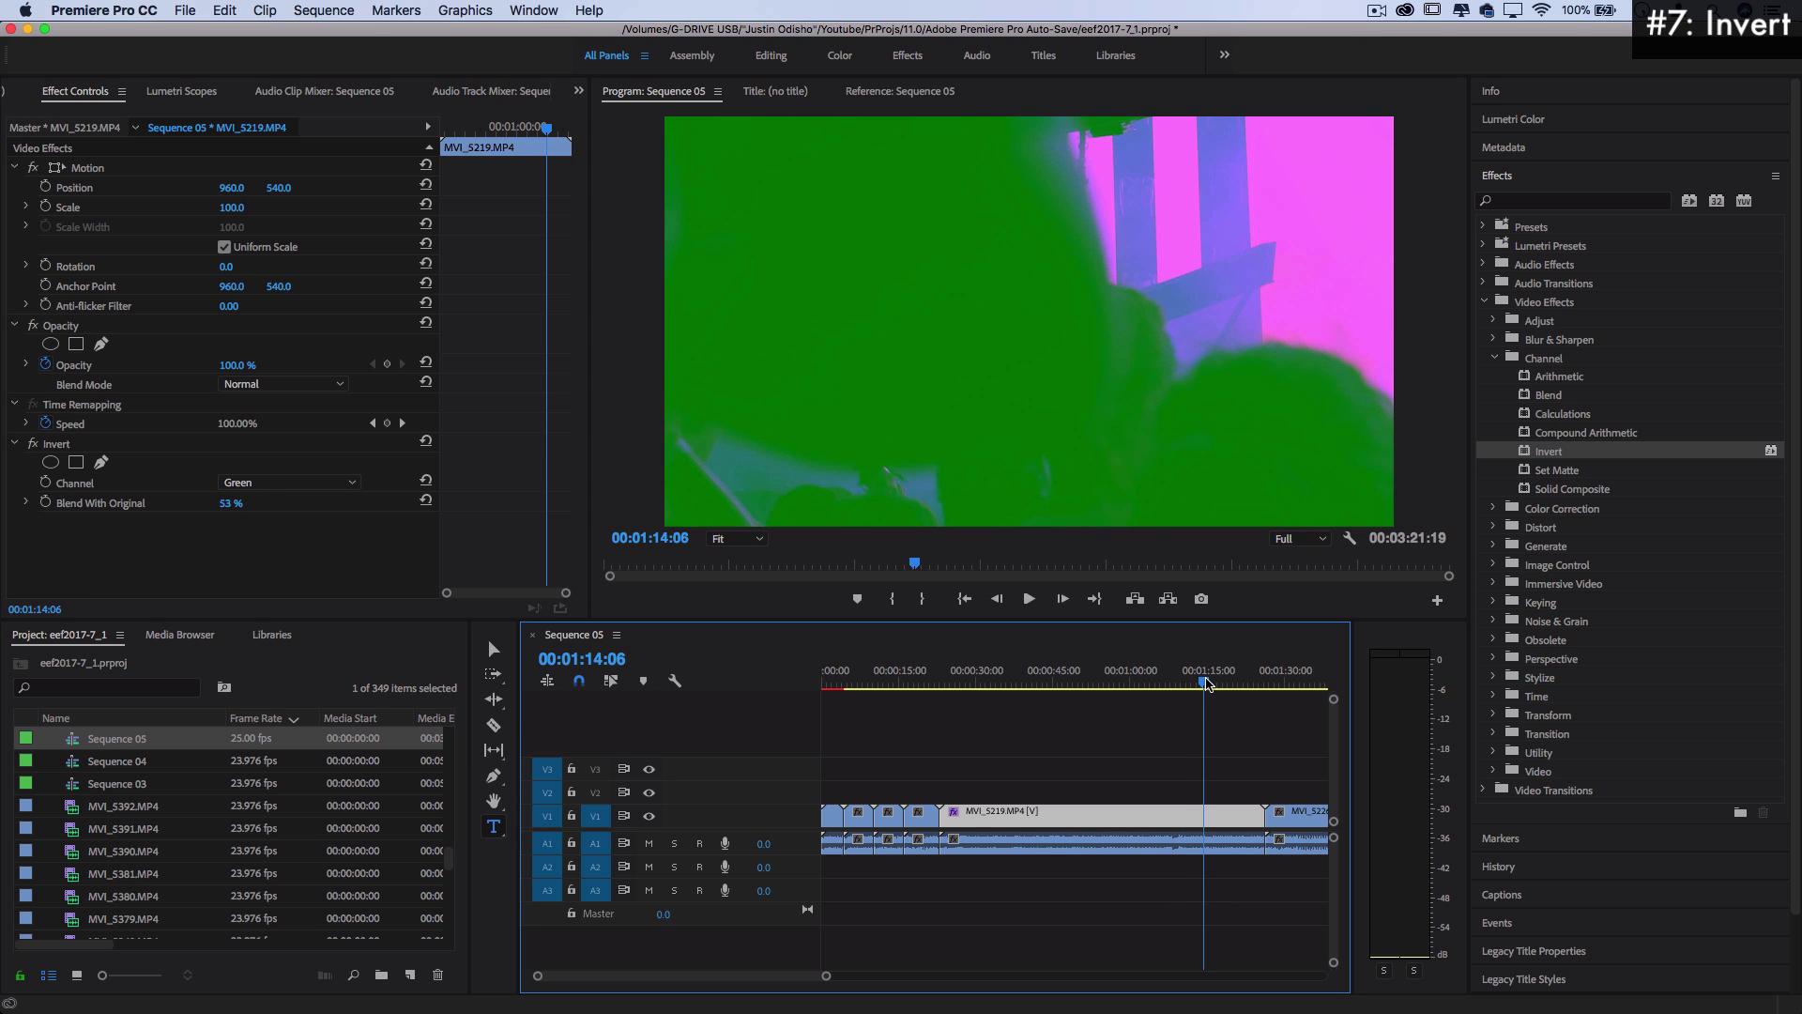
left_click(1145, 684)
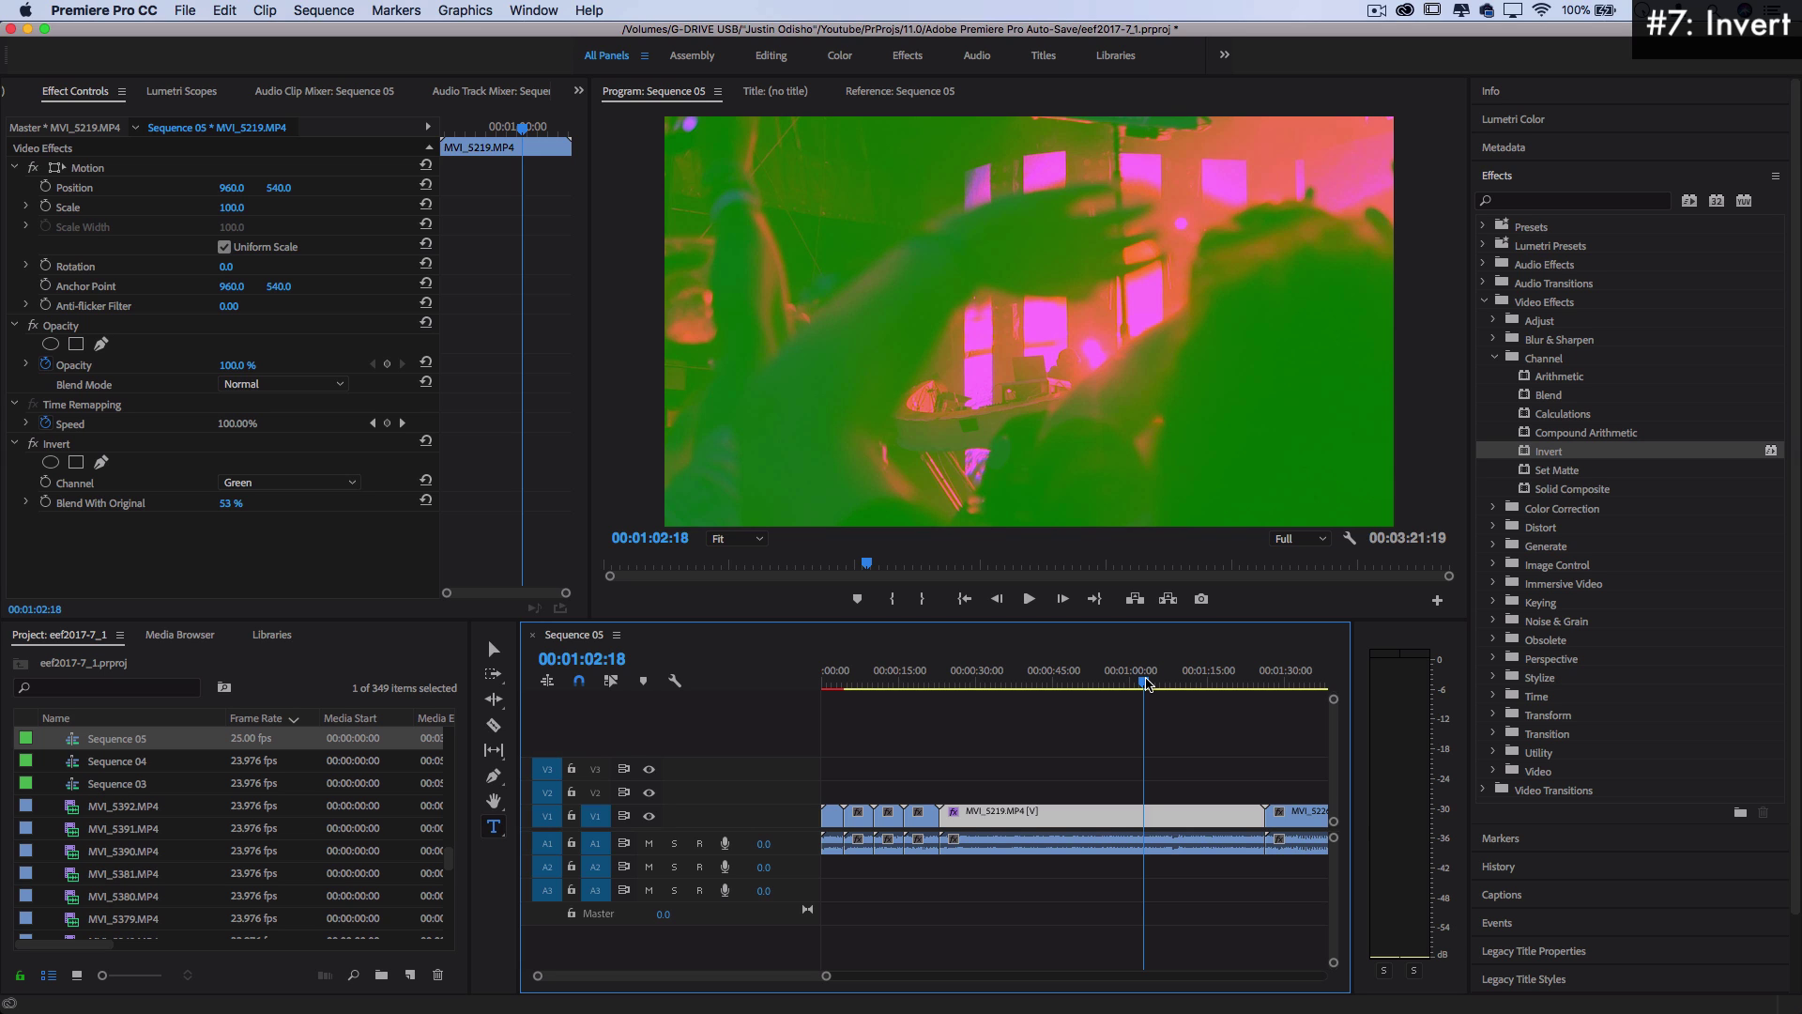
Create a 'Hello' title over the video at the playhead and select it
left_click(929, 329)
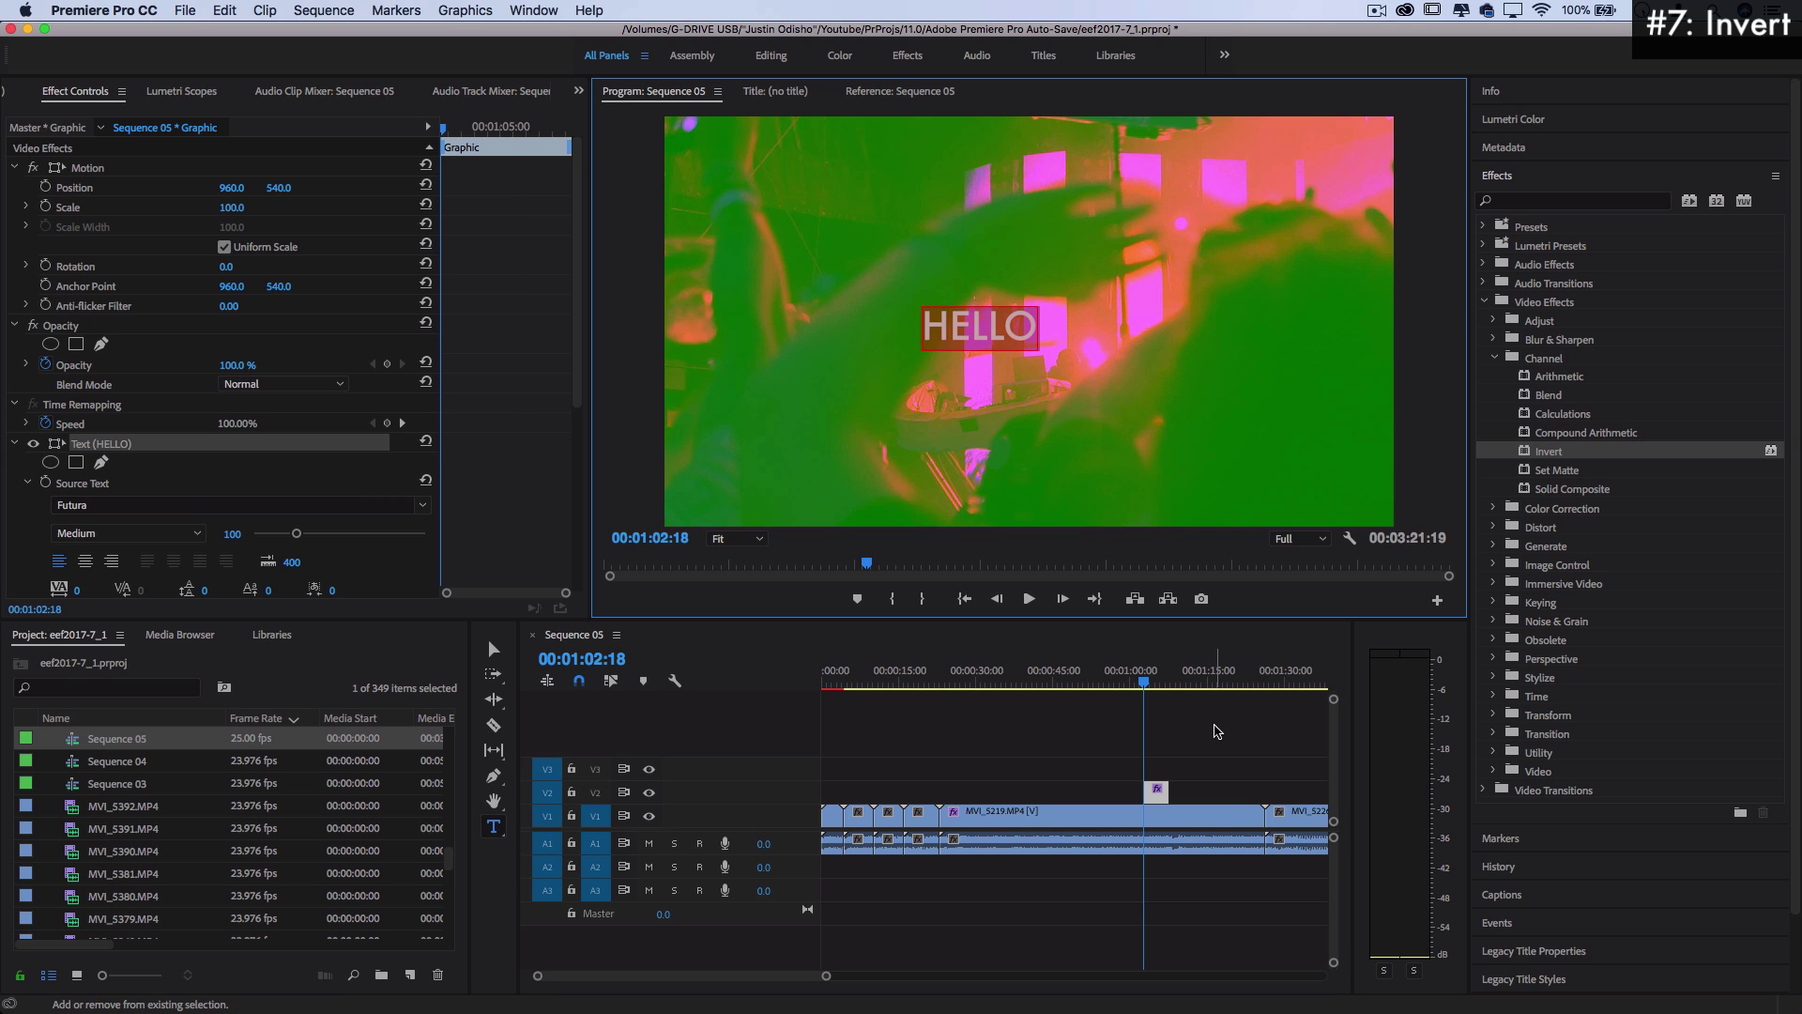
type("Hello")
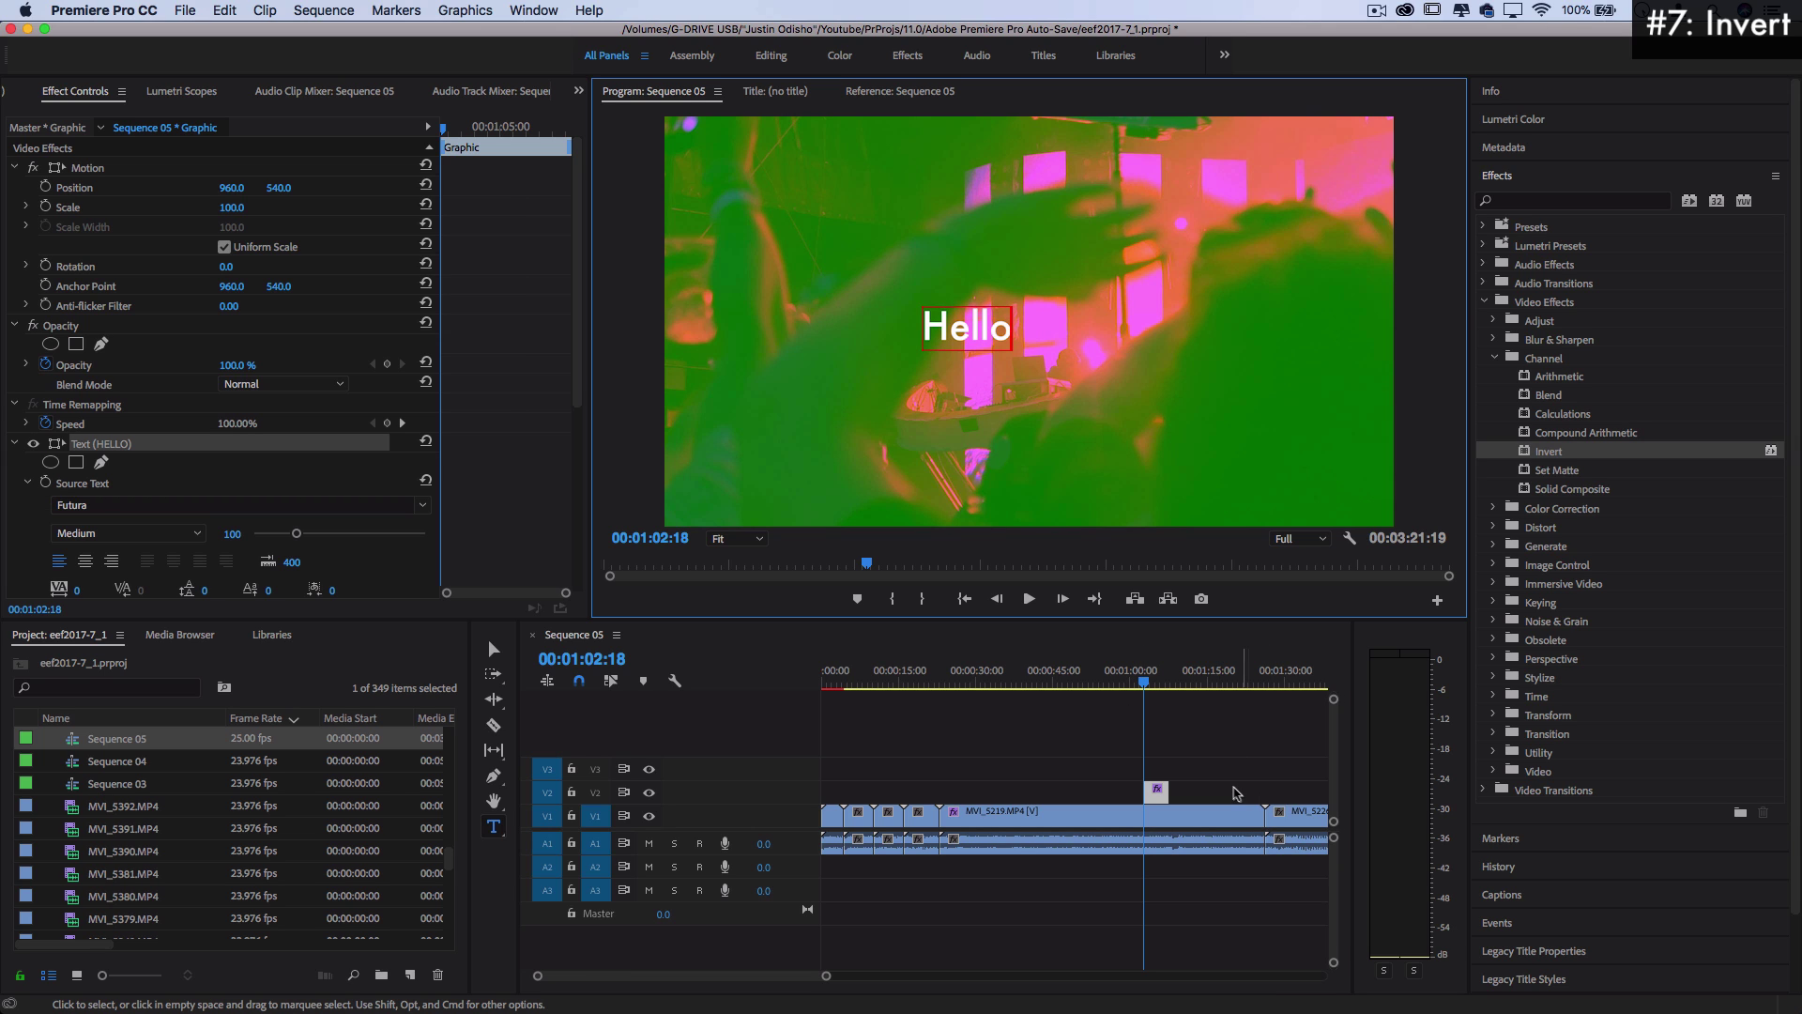
left_click(1234, 791)
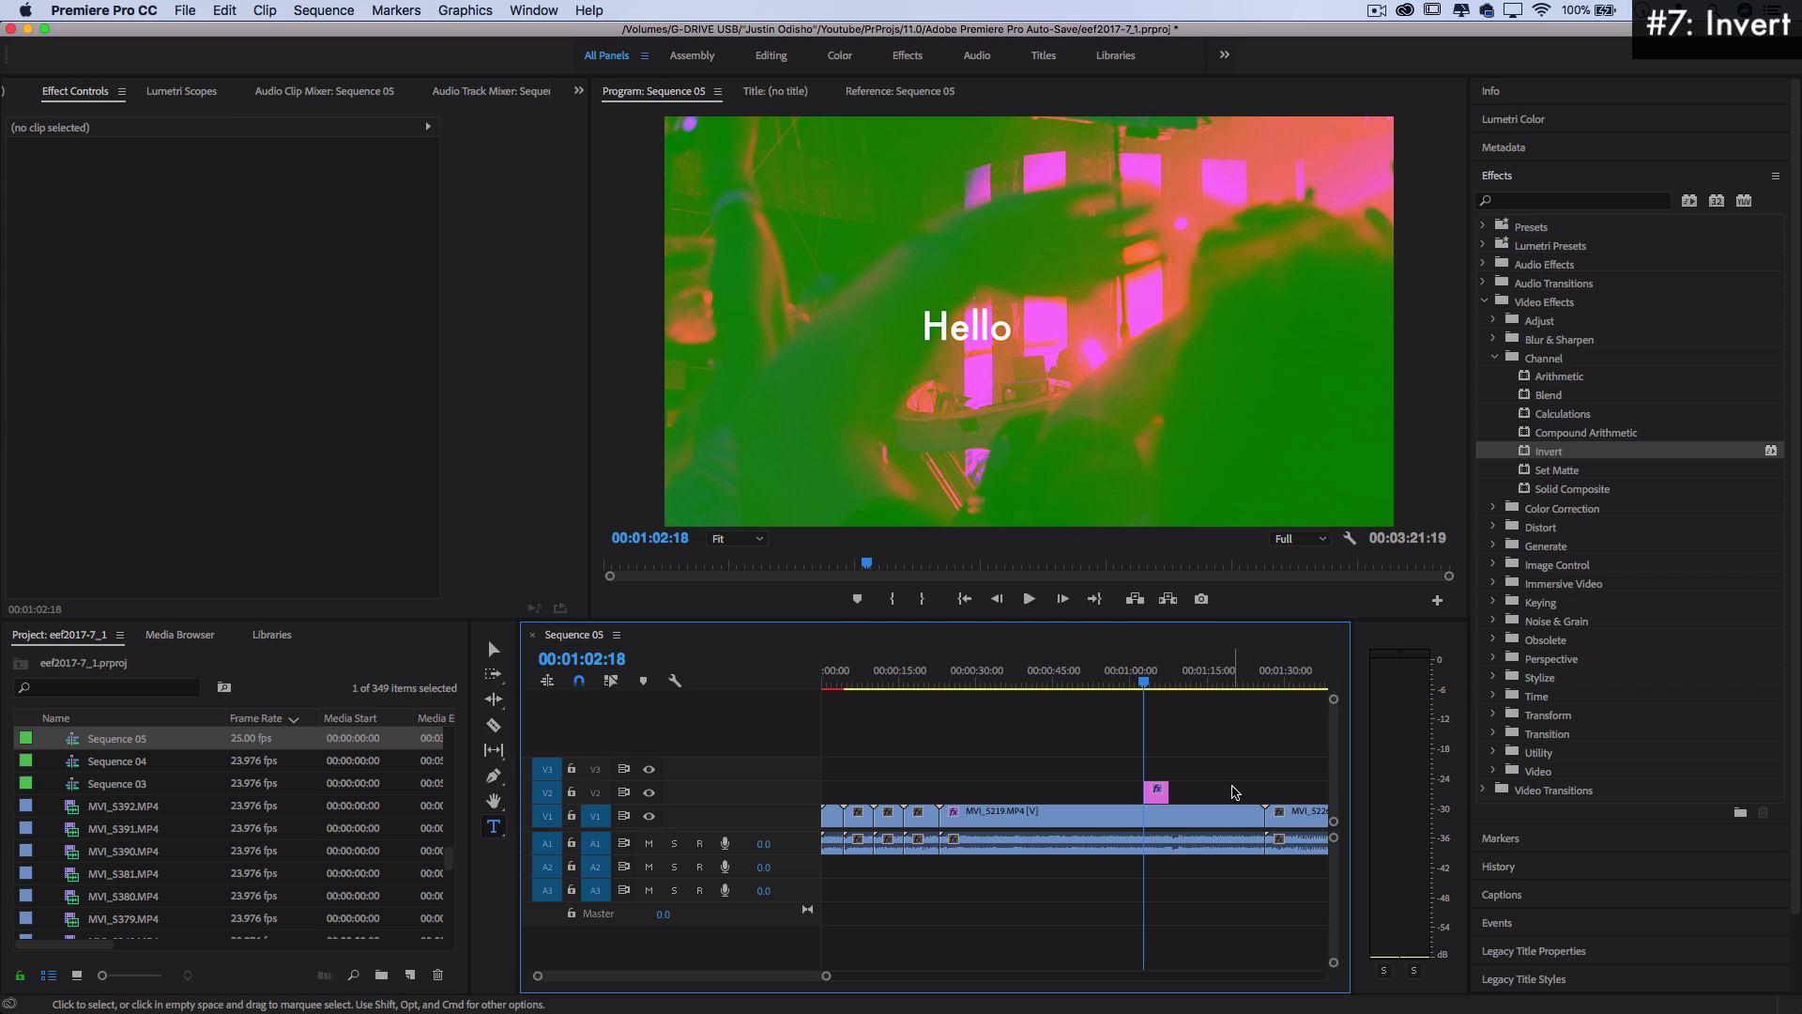
left_click(1156, 791)
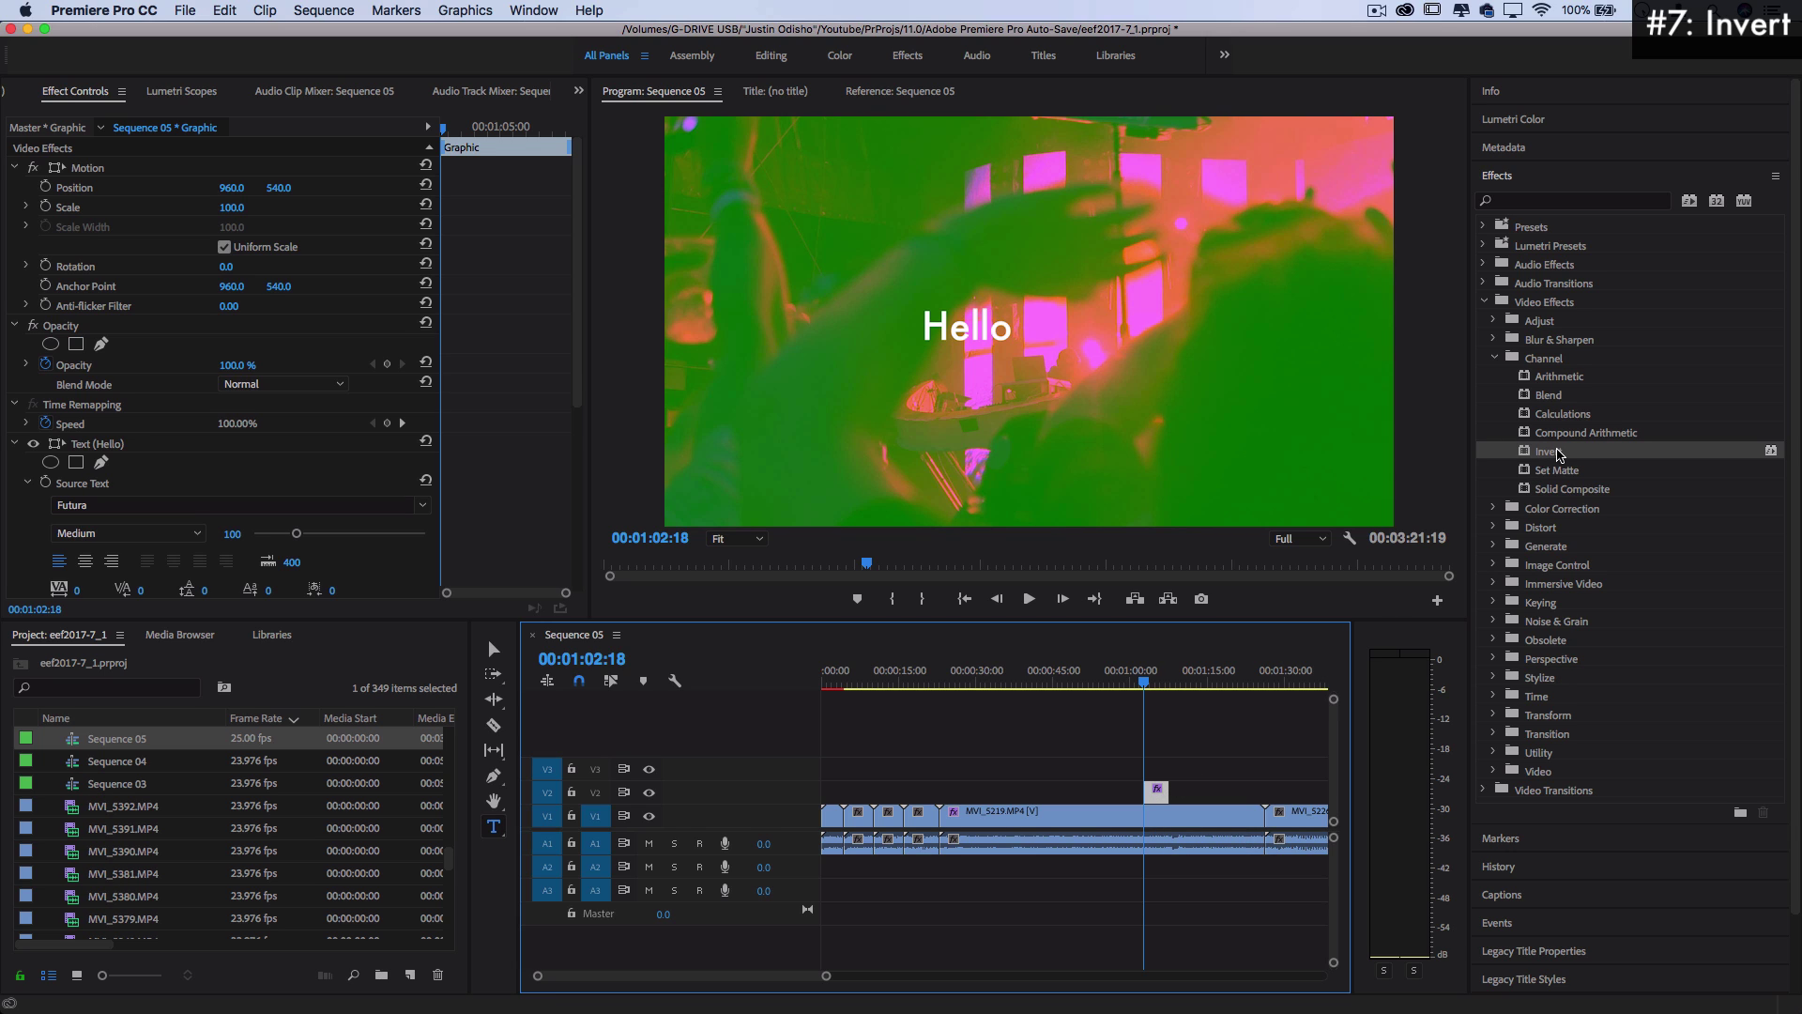
Apply Invert to the Hello title with Channel set to Blue
left_click_drag(1559, 454, 1154, 794)
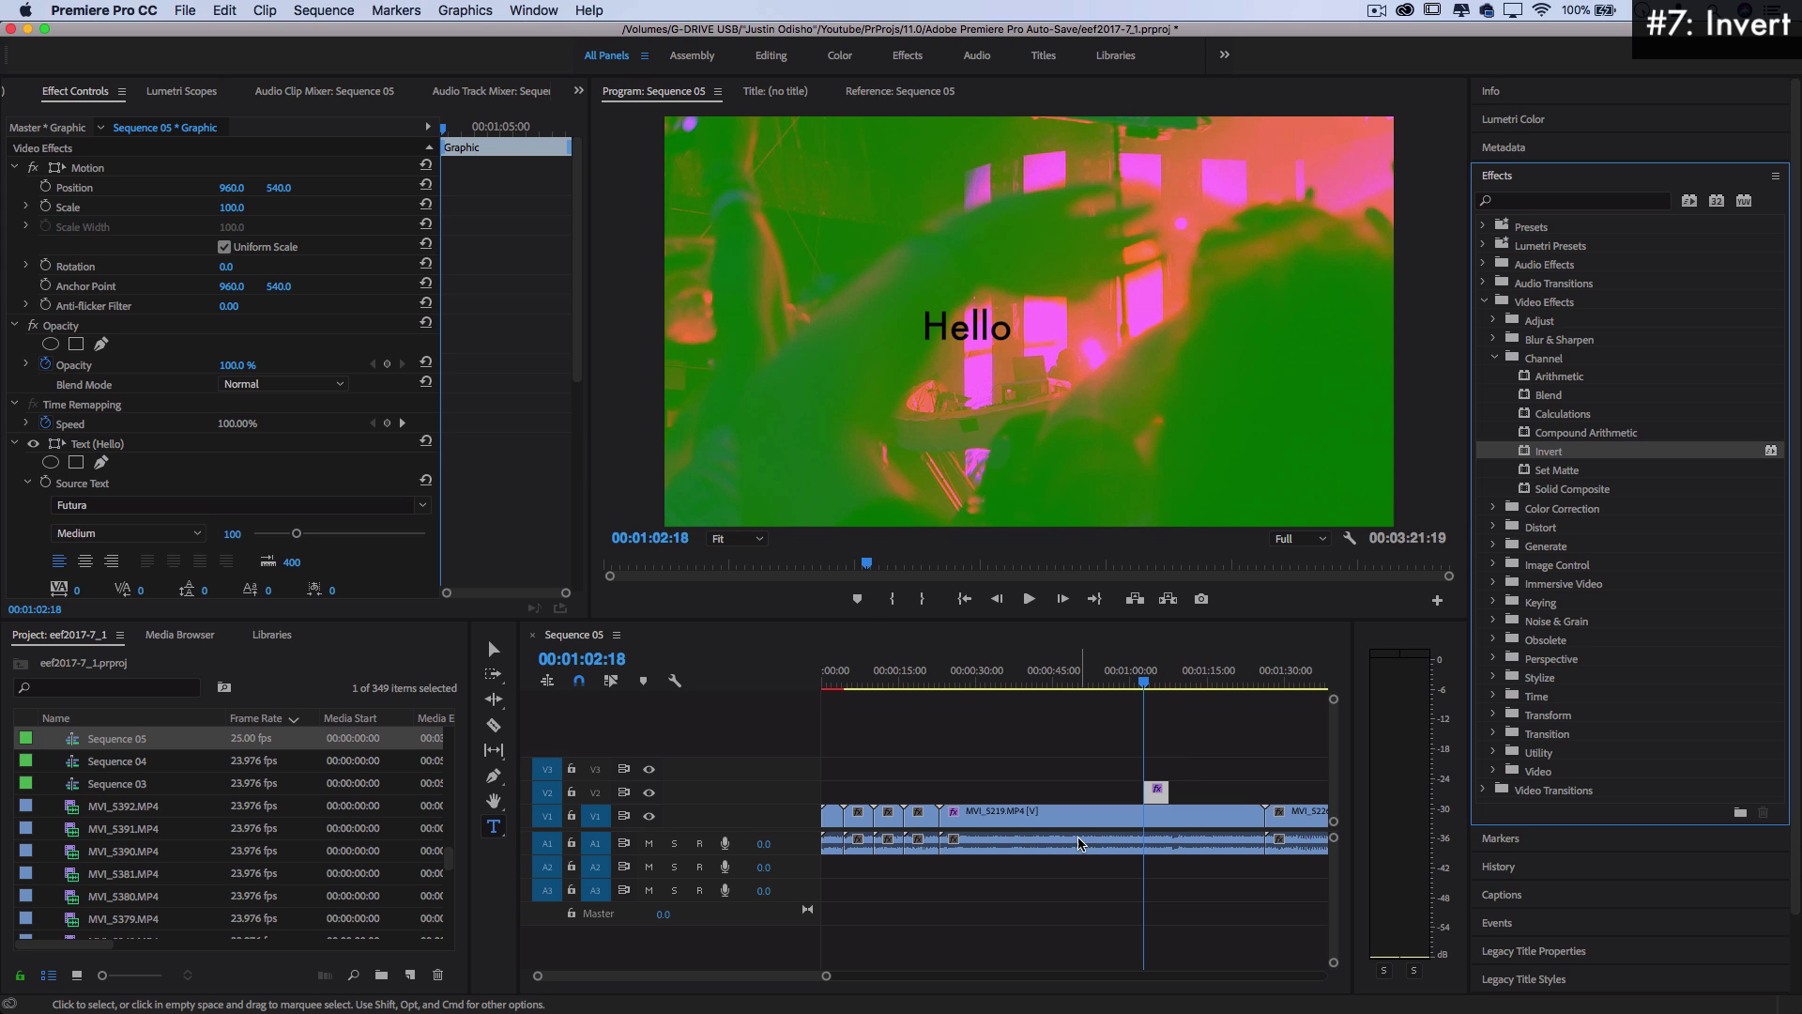
scroll(507, 511, "down", 8)
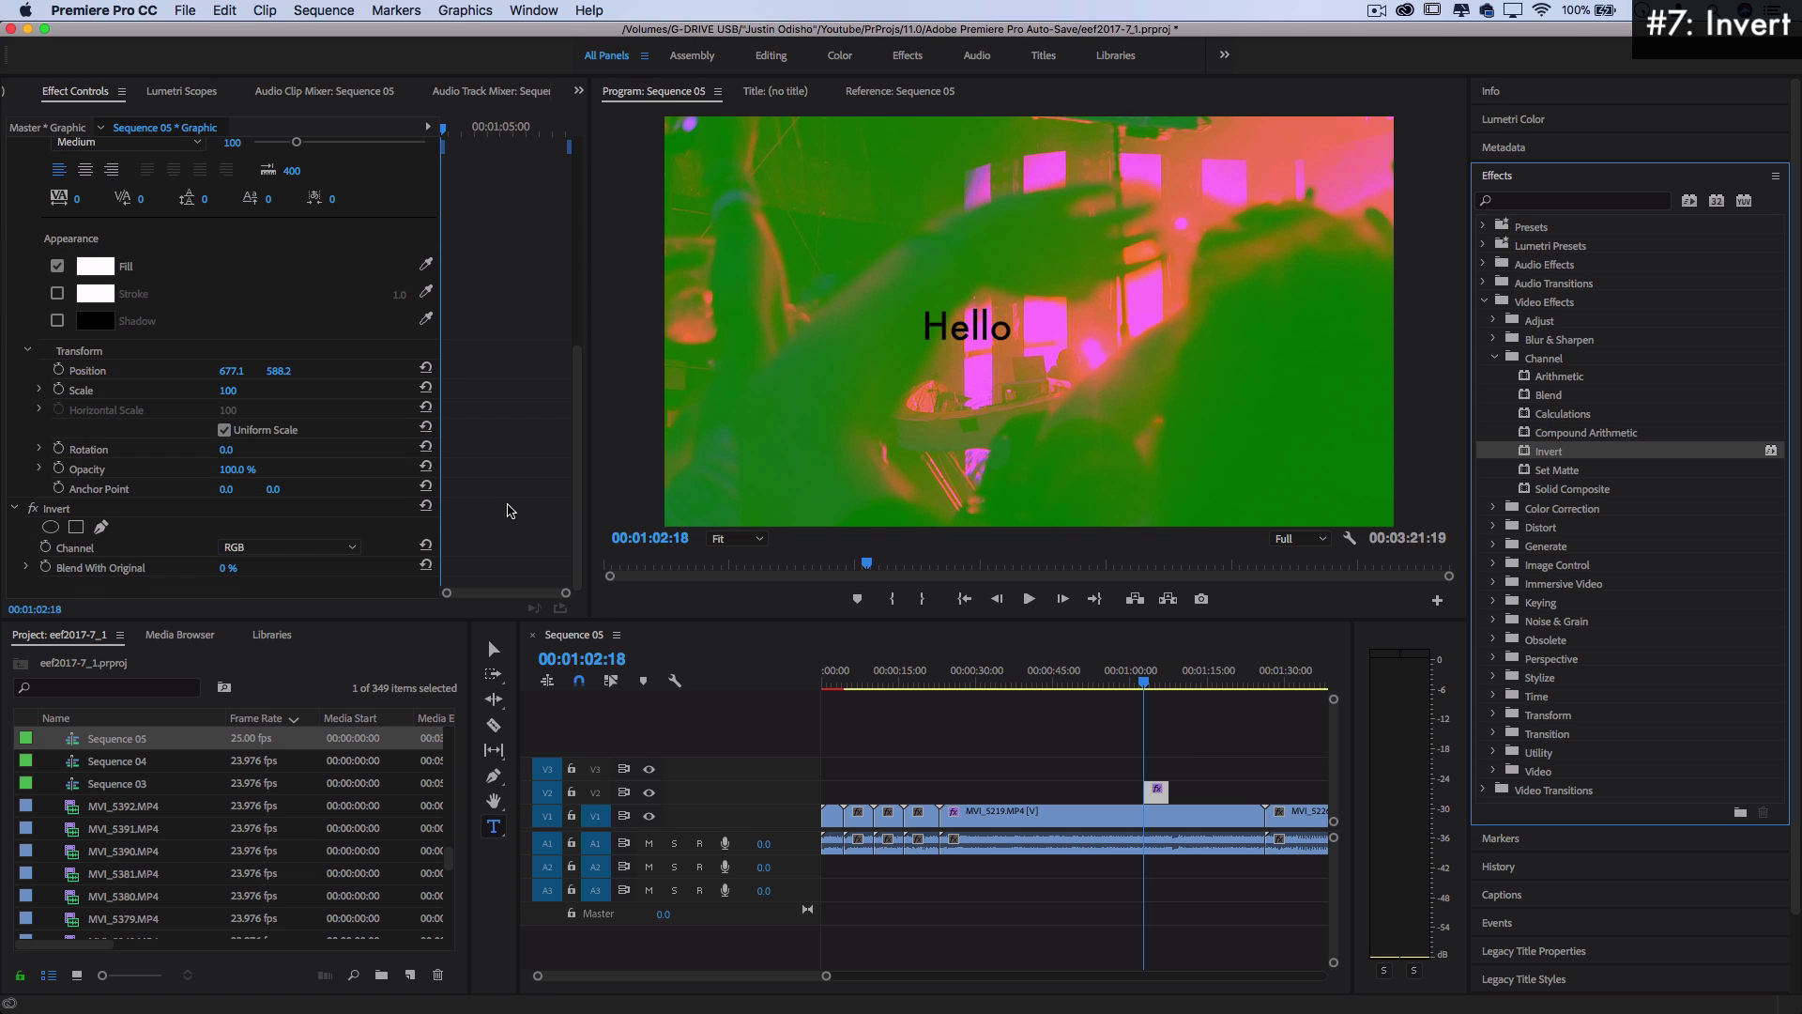
left_click(314, 548)
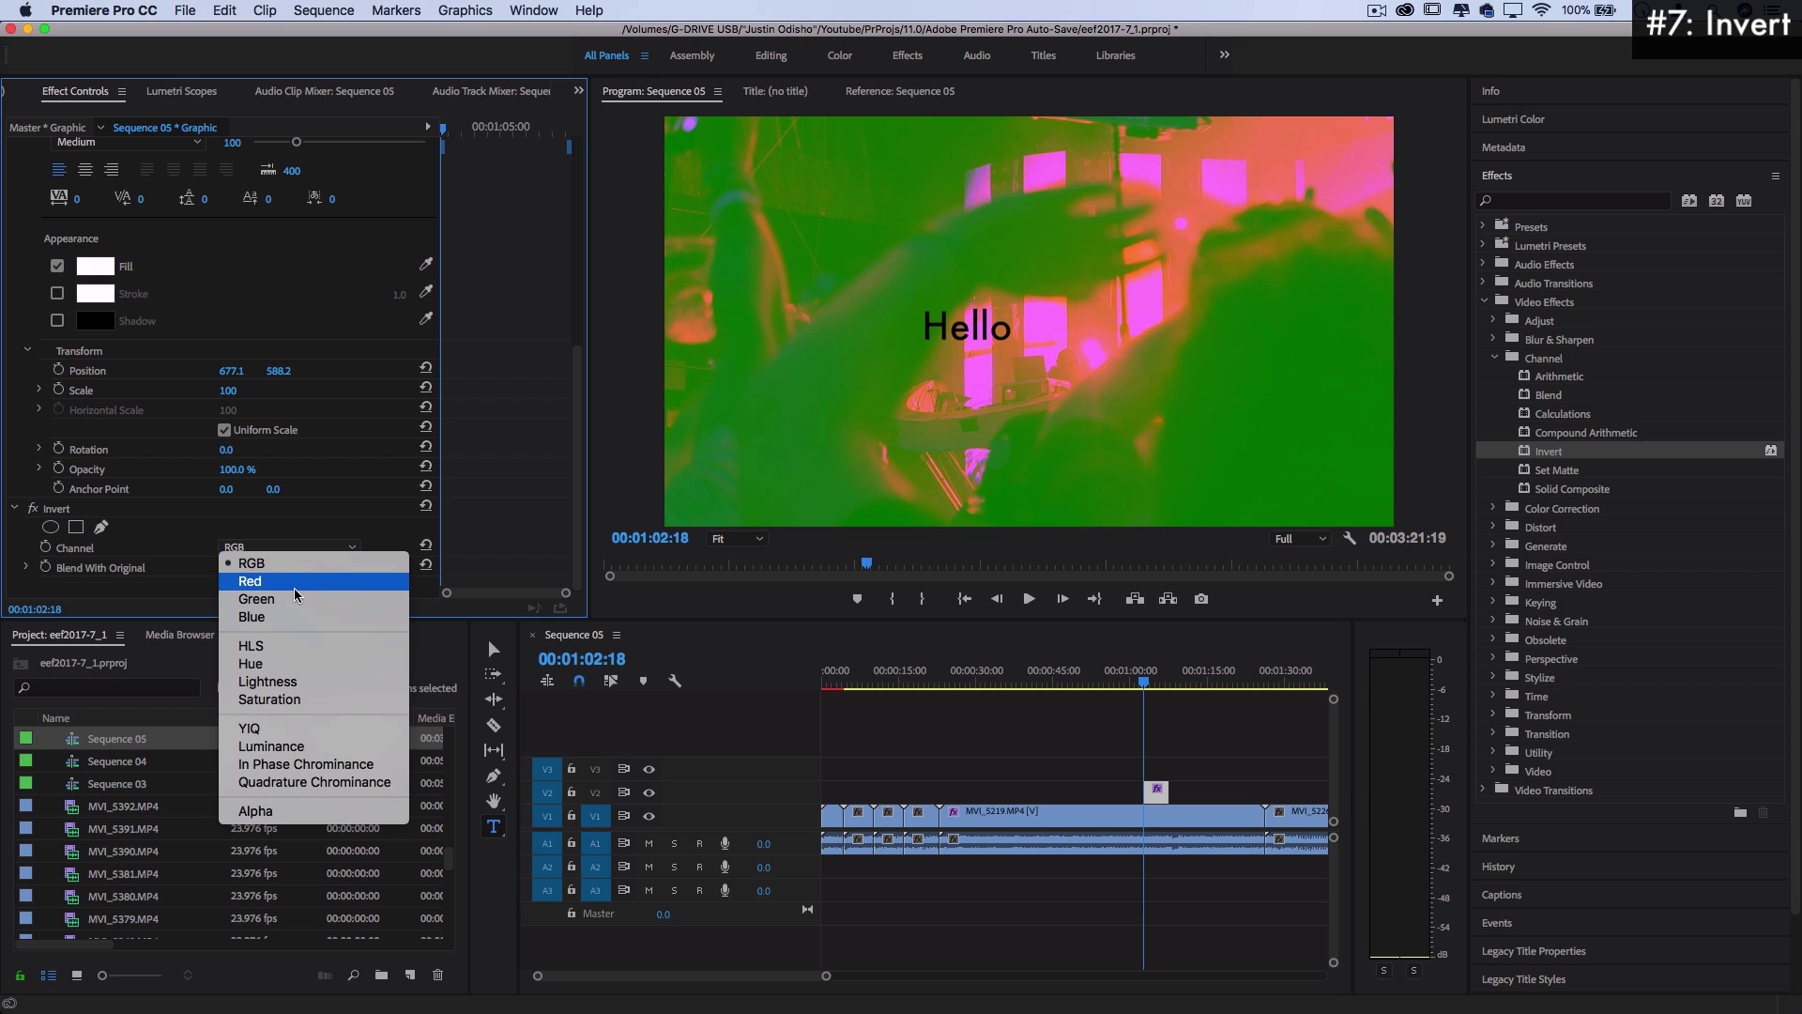
left_click(297, 617)
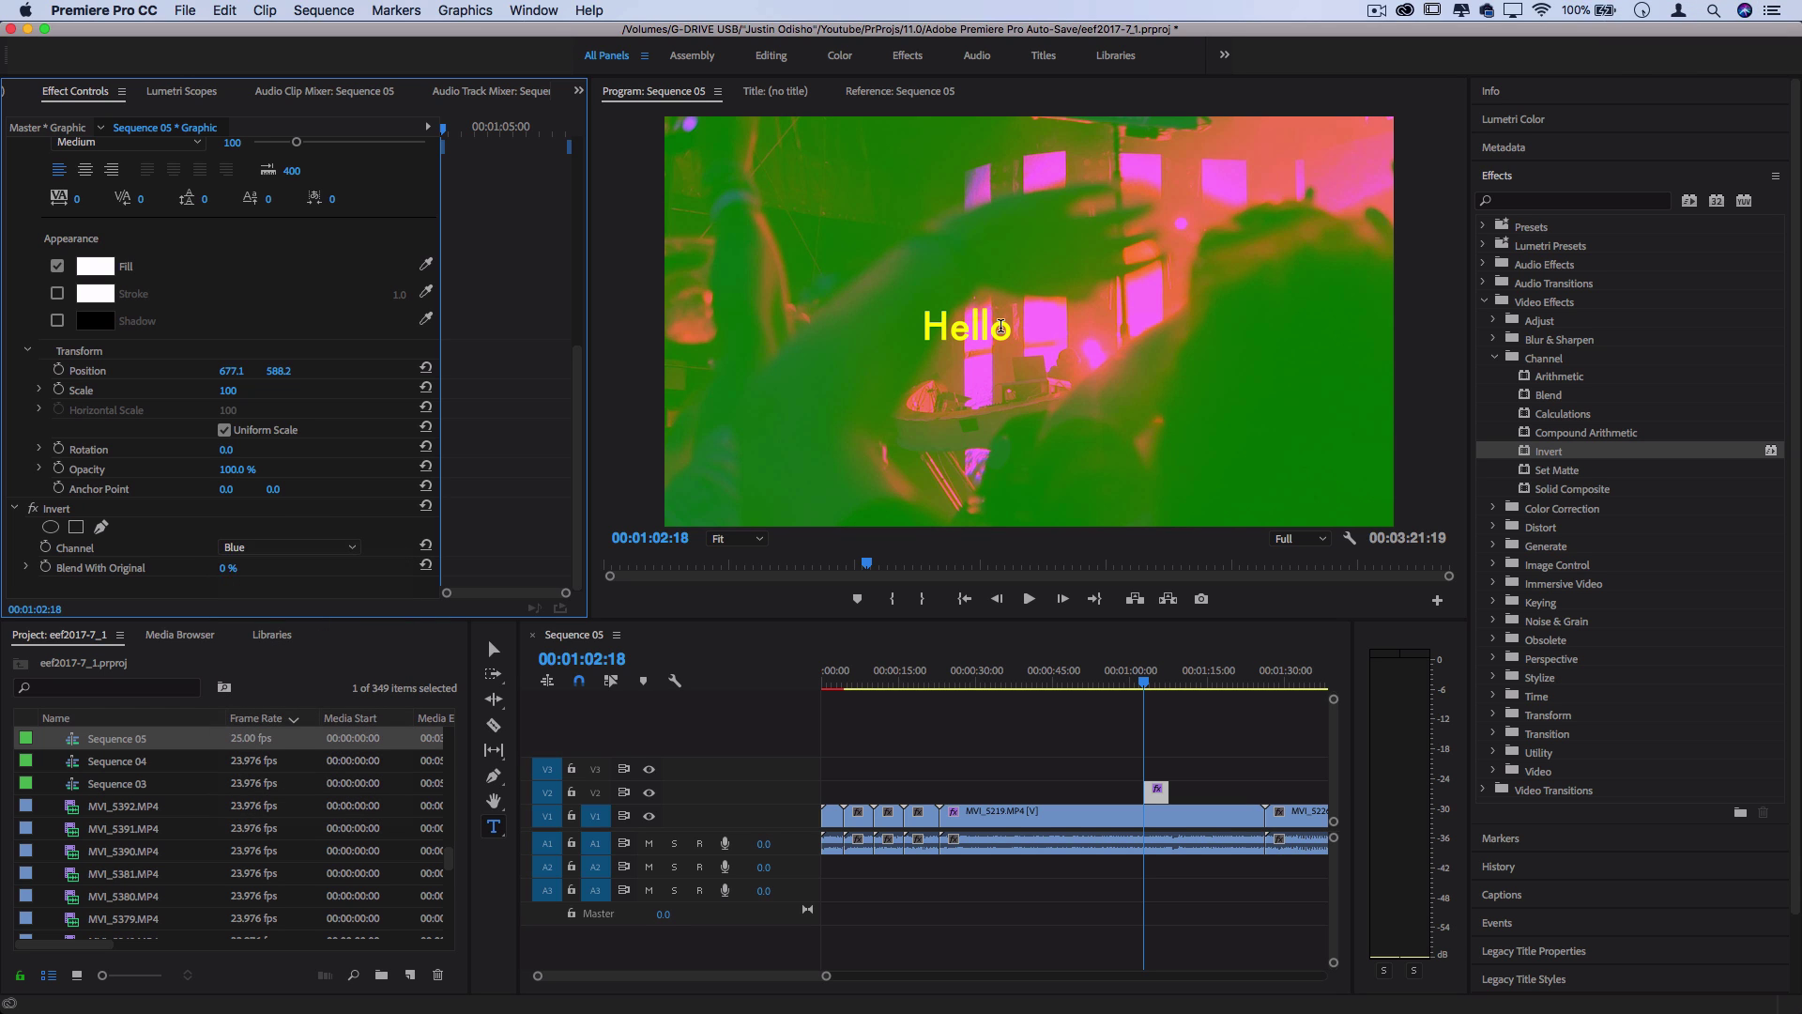
scroll(1186, 765, "down", 3)
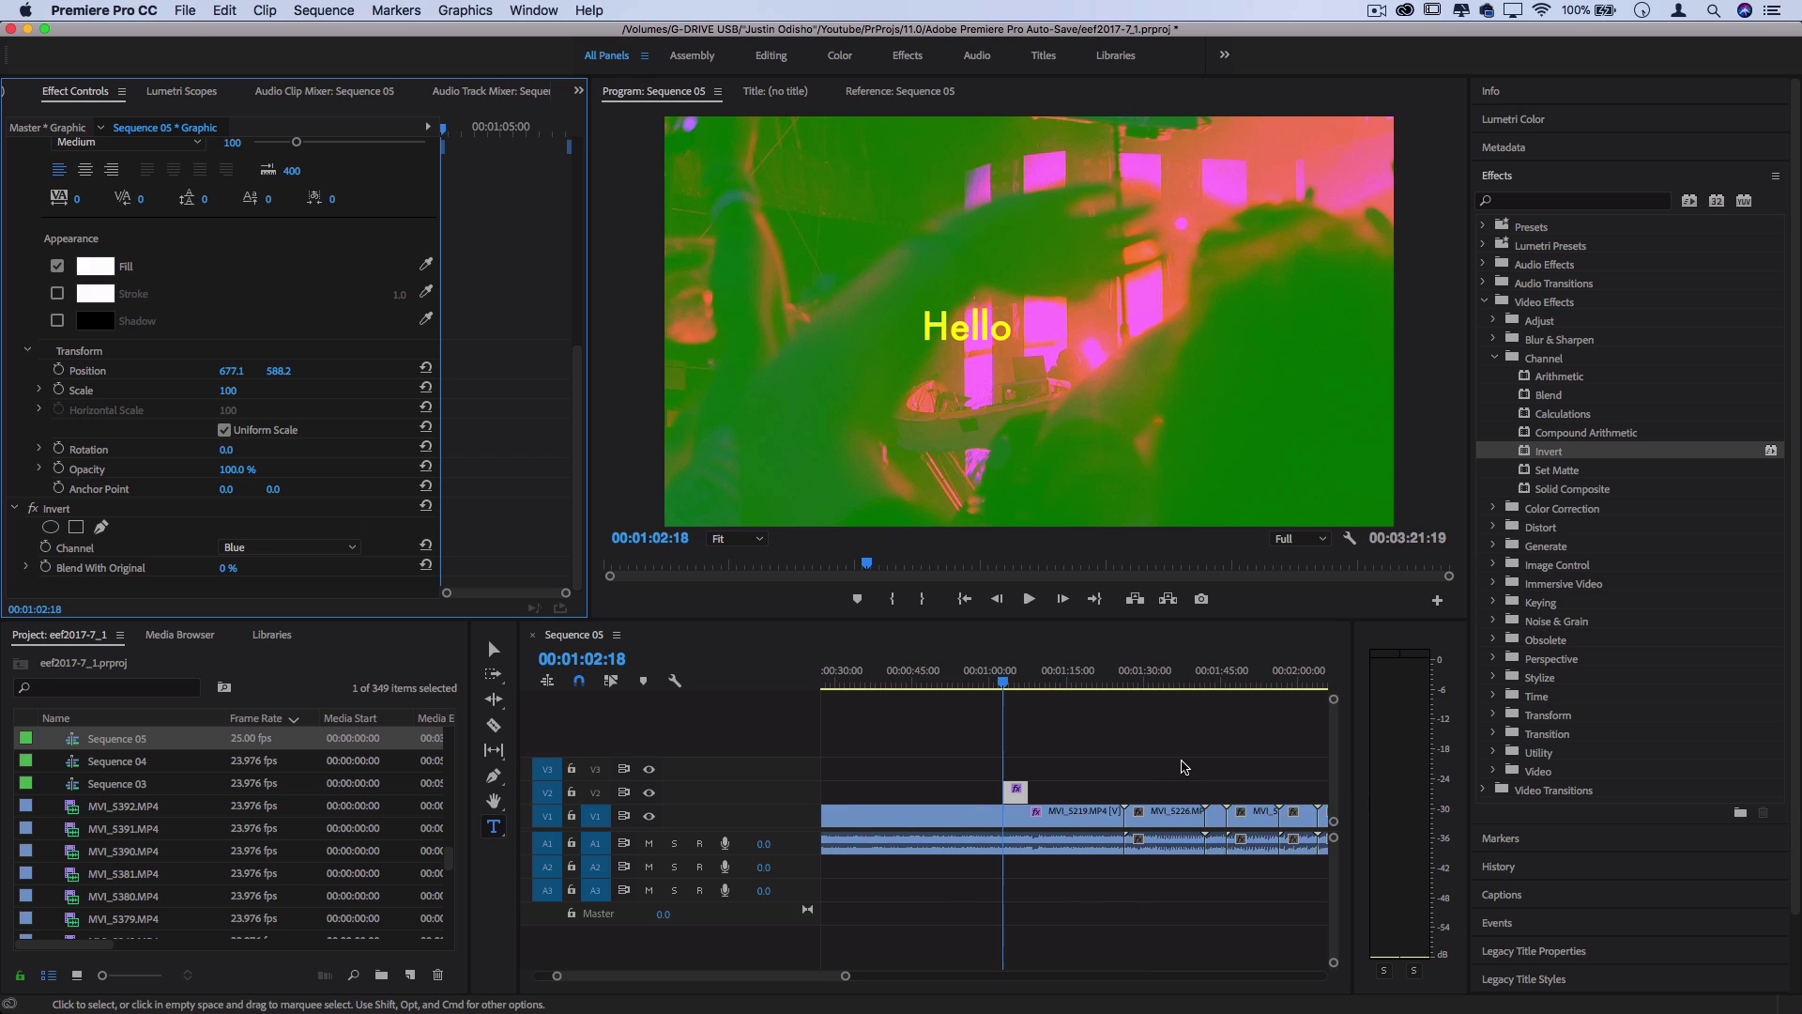
Apply the Color Correction > Tint effect to the Ferris wheel clip MVI_5226
left_click(1145, 679)
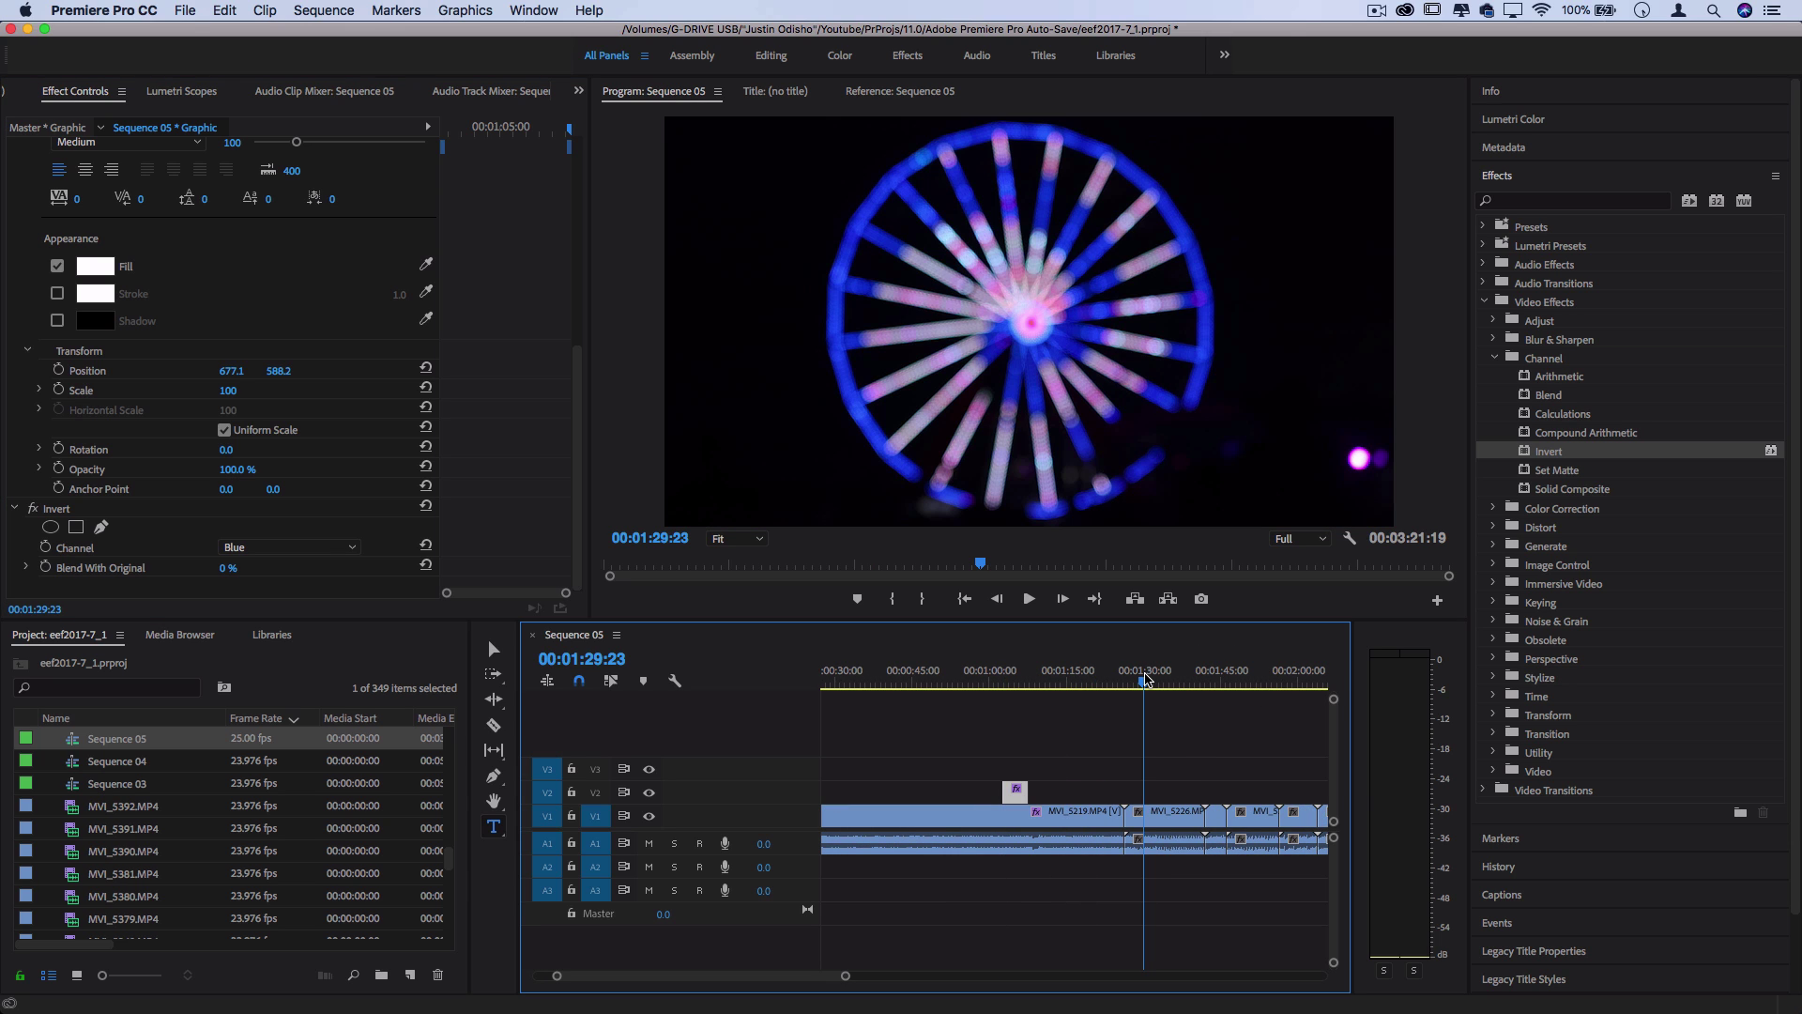
left_click(1648, 539)
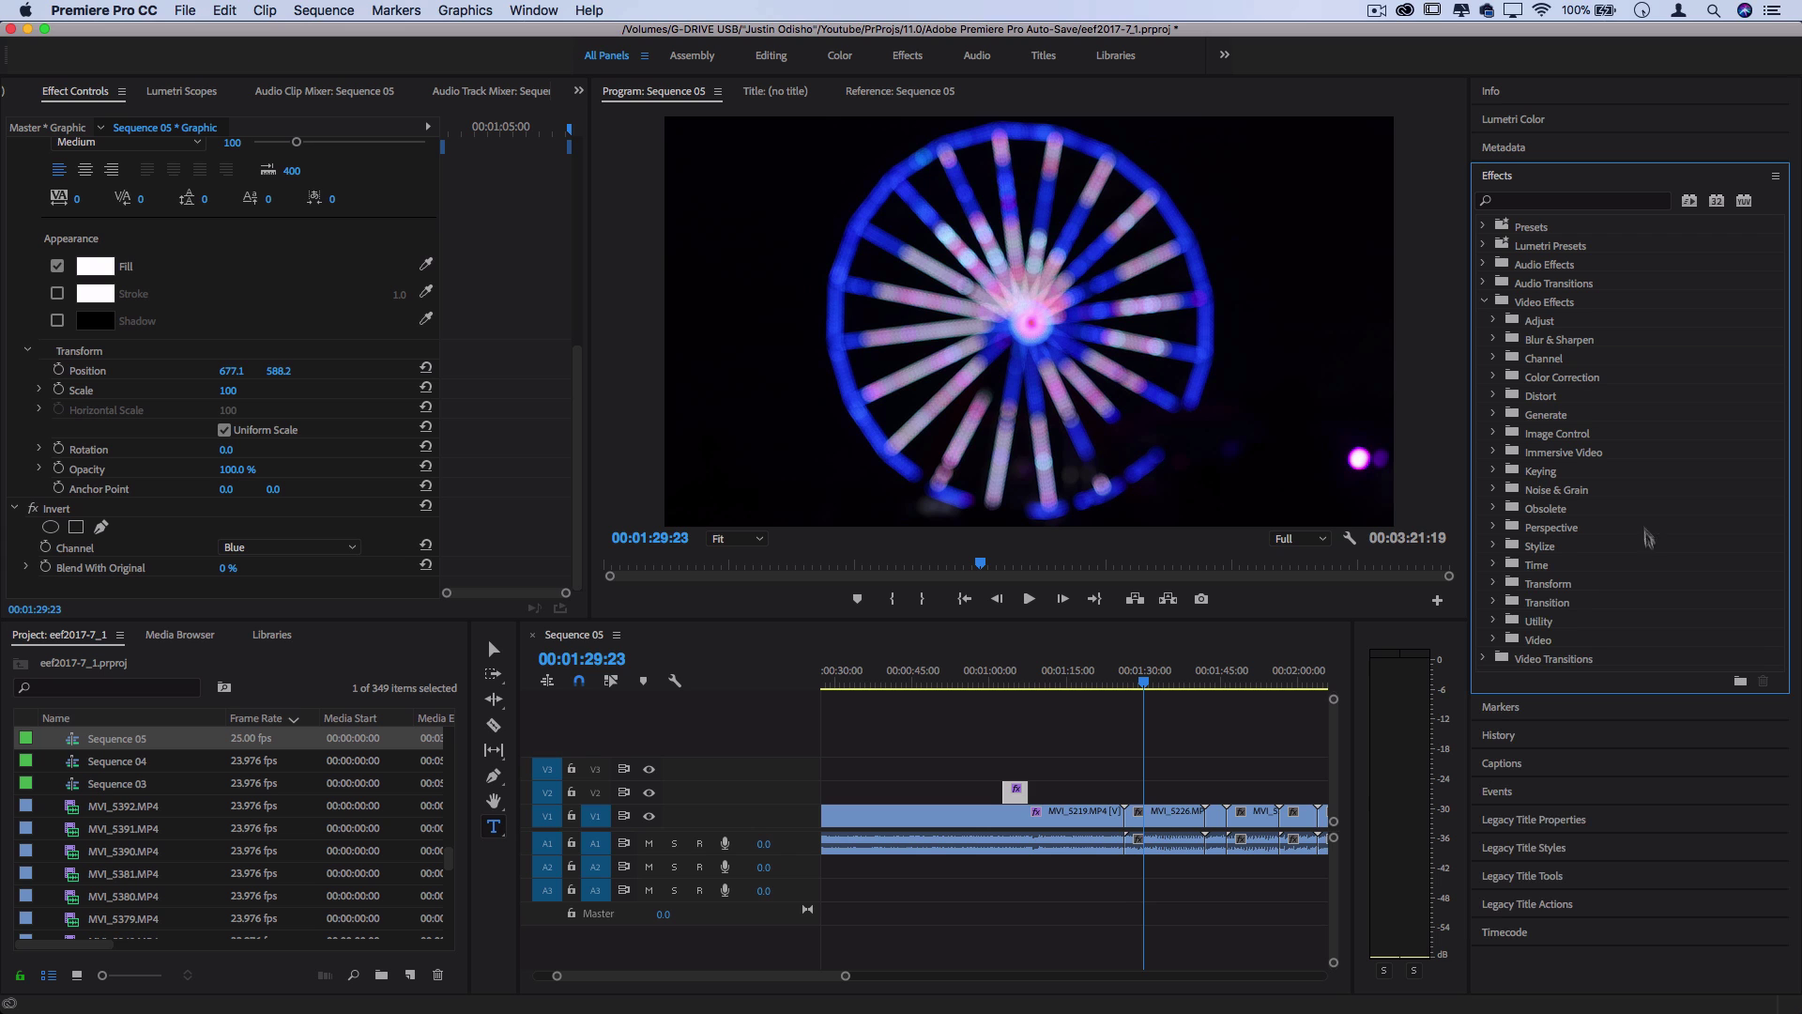
left_click(1494, 378)
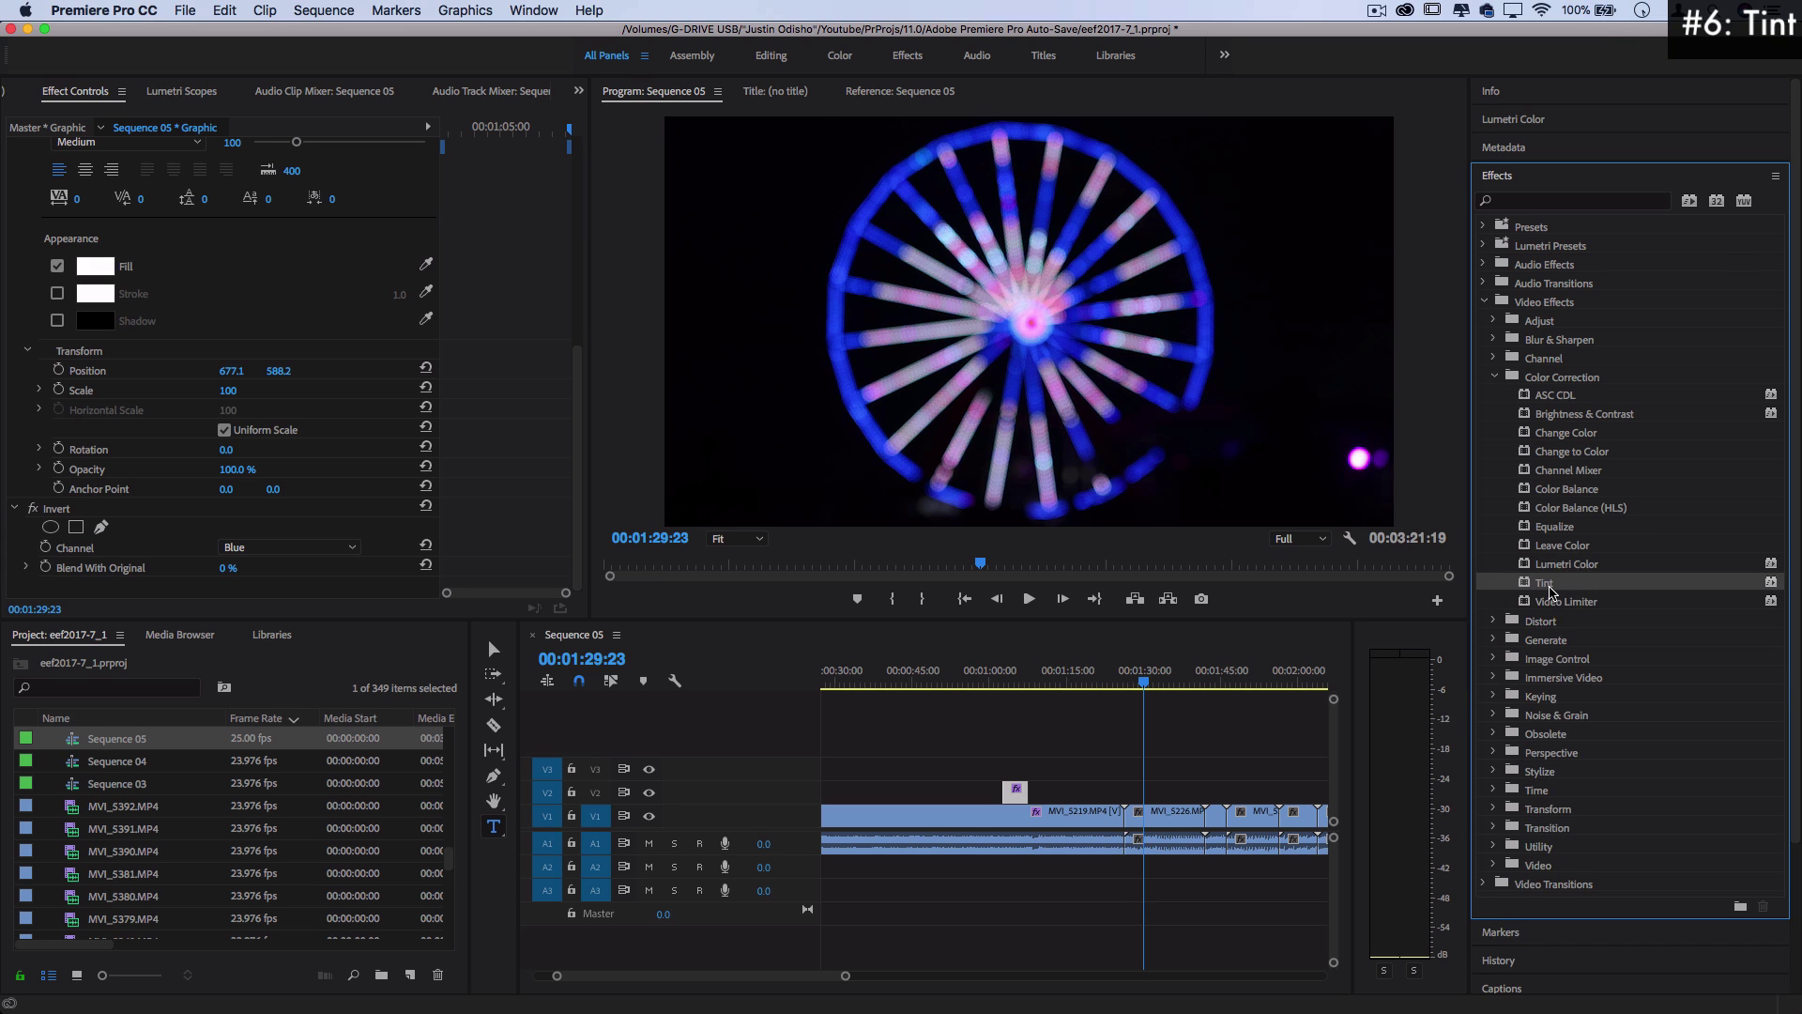
left_click_drag(1546, 587, 1164, 817)
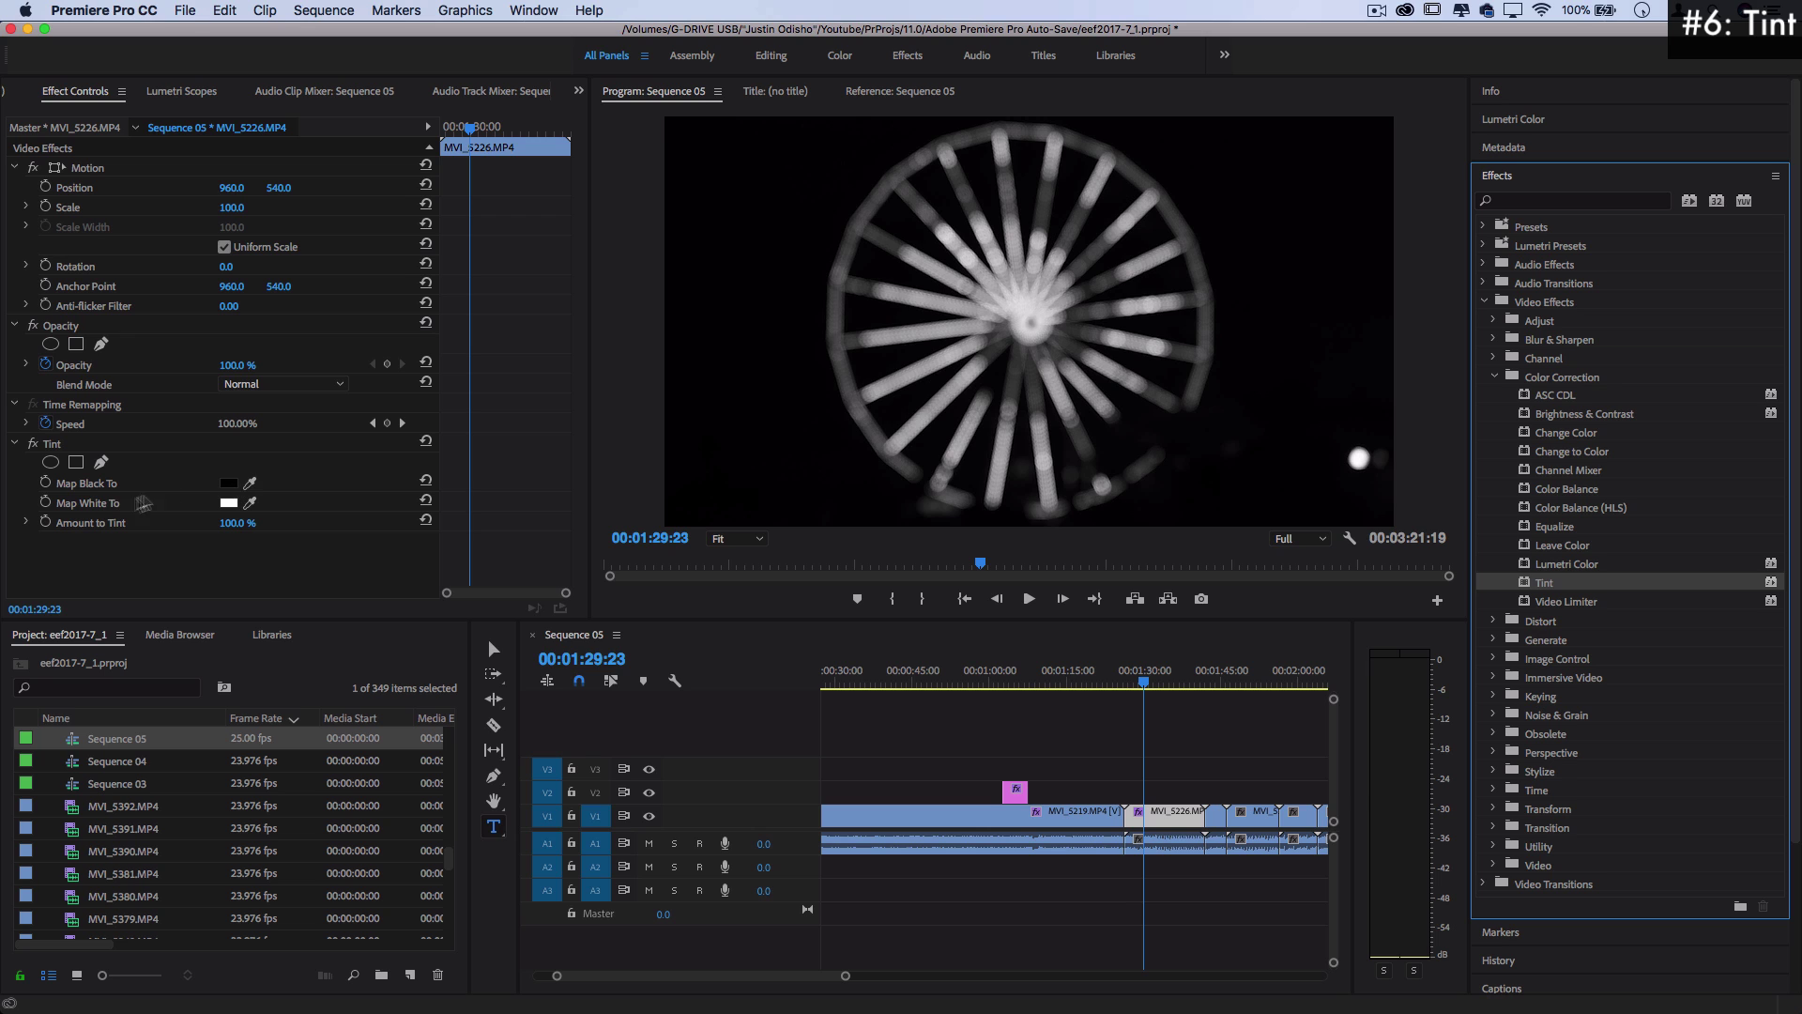
Set the Tint's Map Black To colour to dark green
left_click(228, 484)
left_click(948, 340)
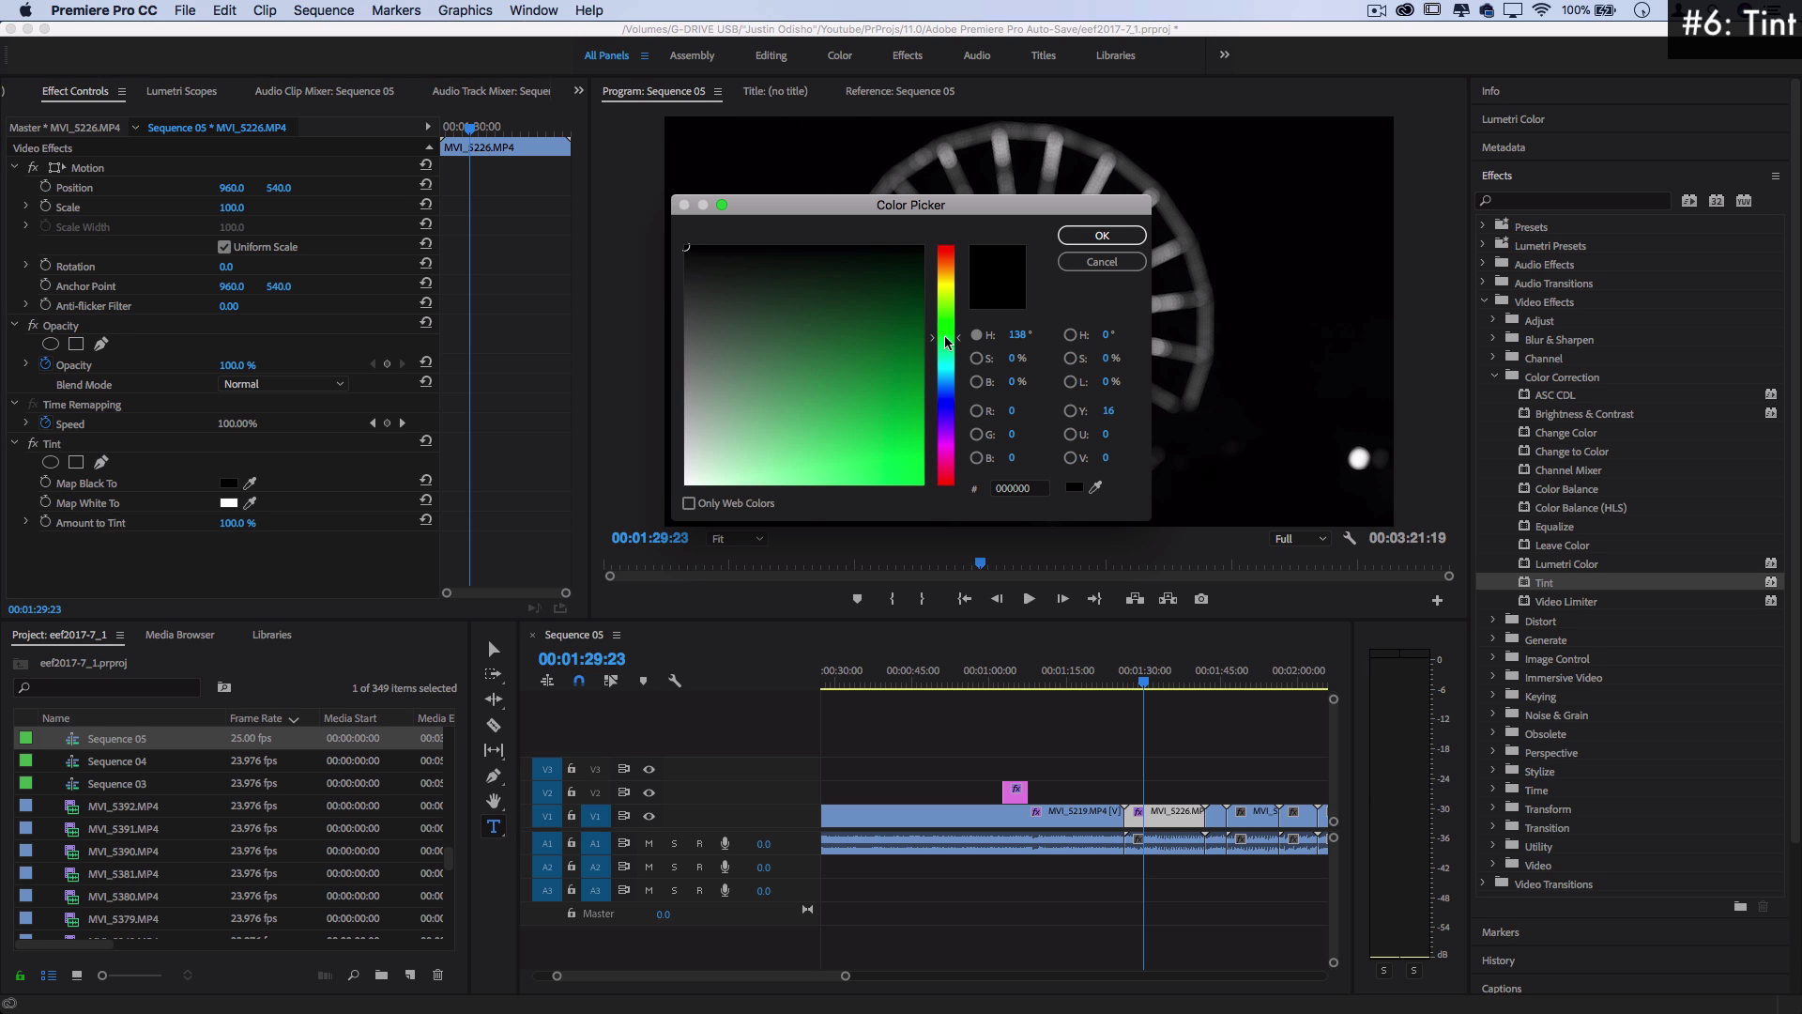
left_click(851, 370)
left_click_drag(851, 370, 923, 486)
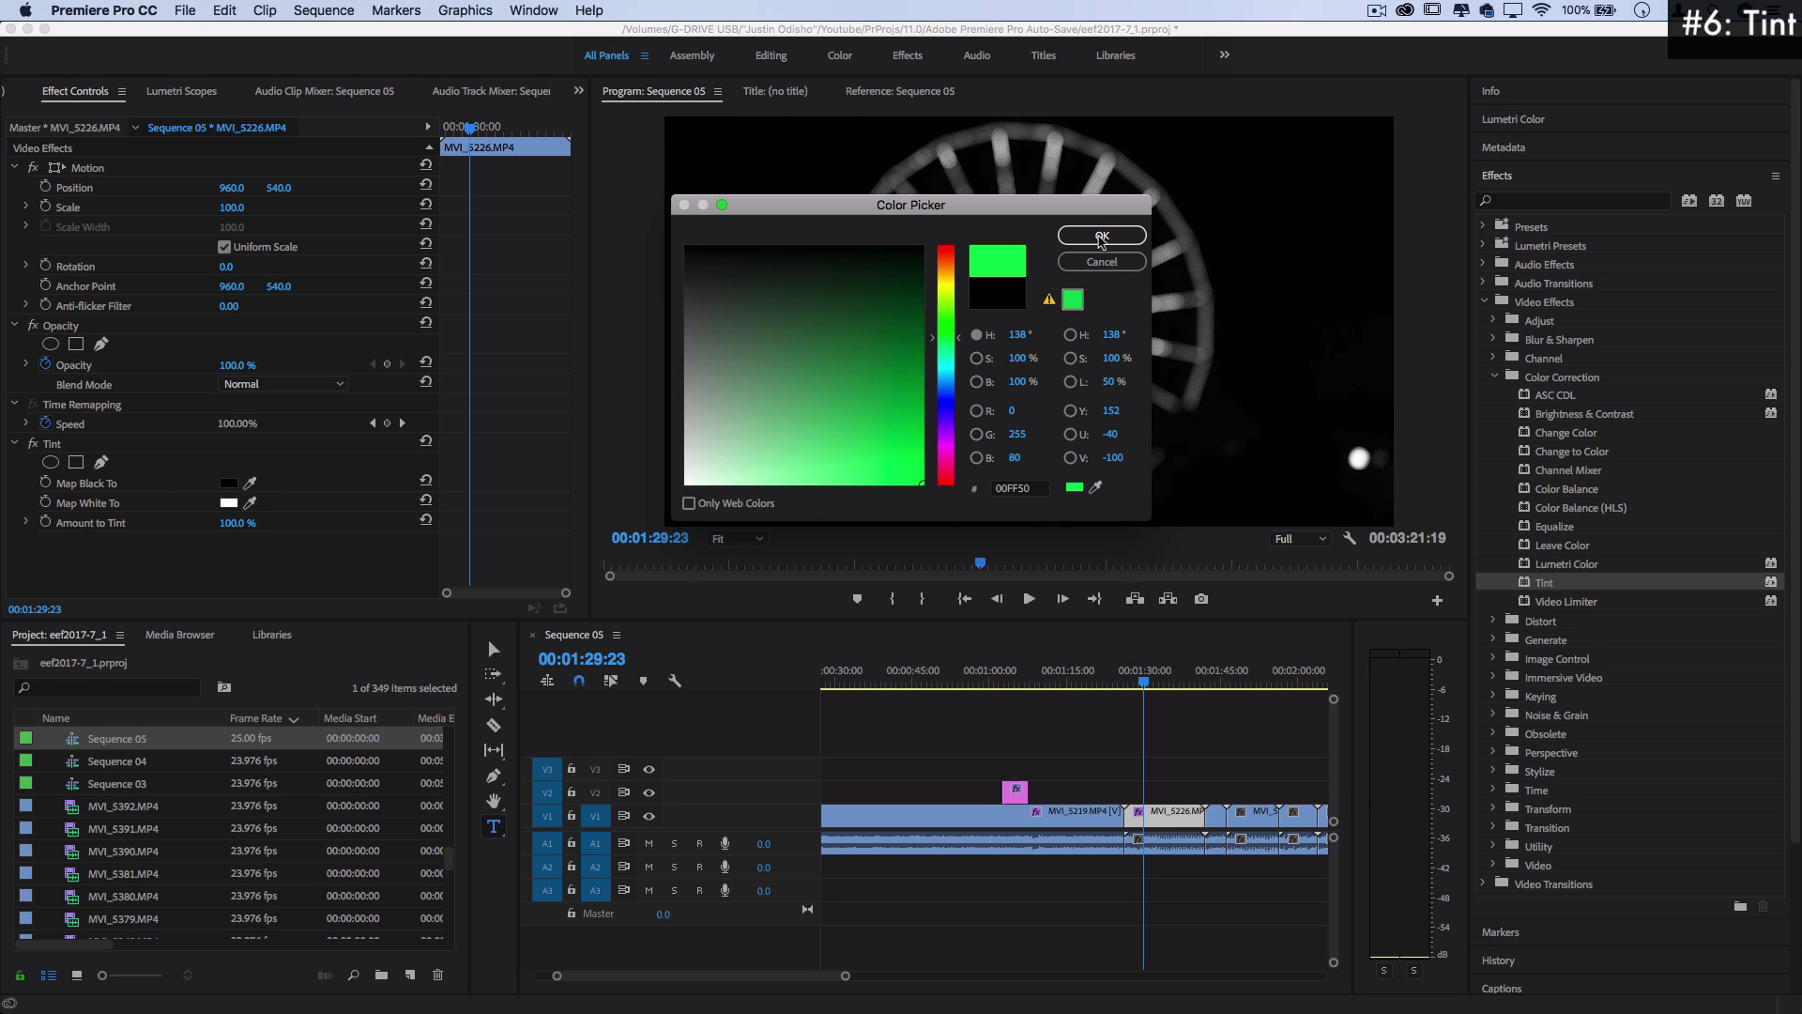
left_click(1101, 236)
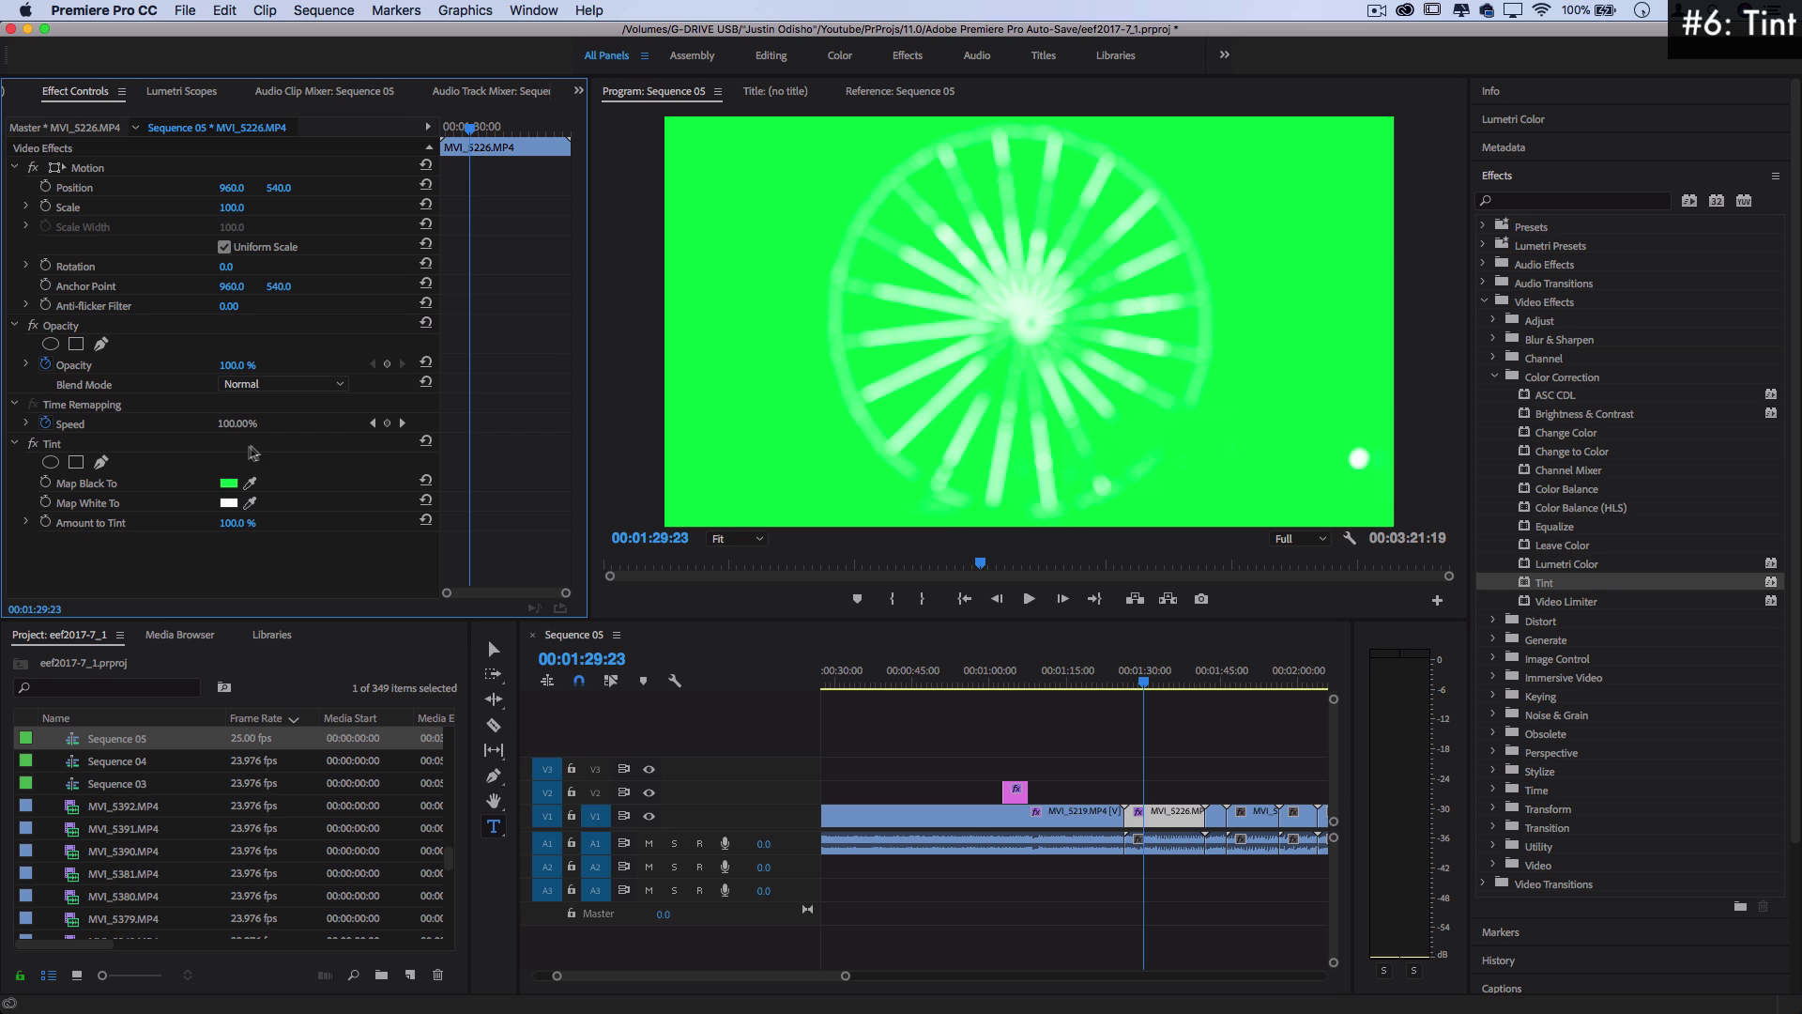
left_click(228, 482)
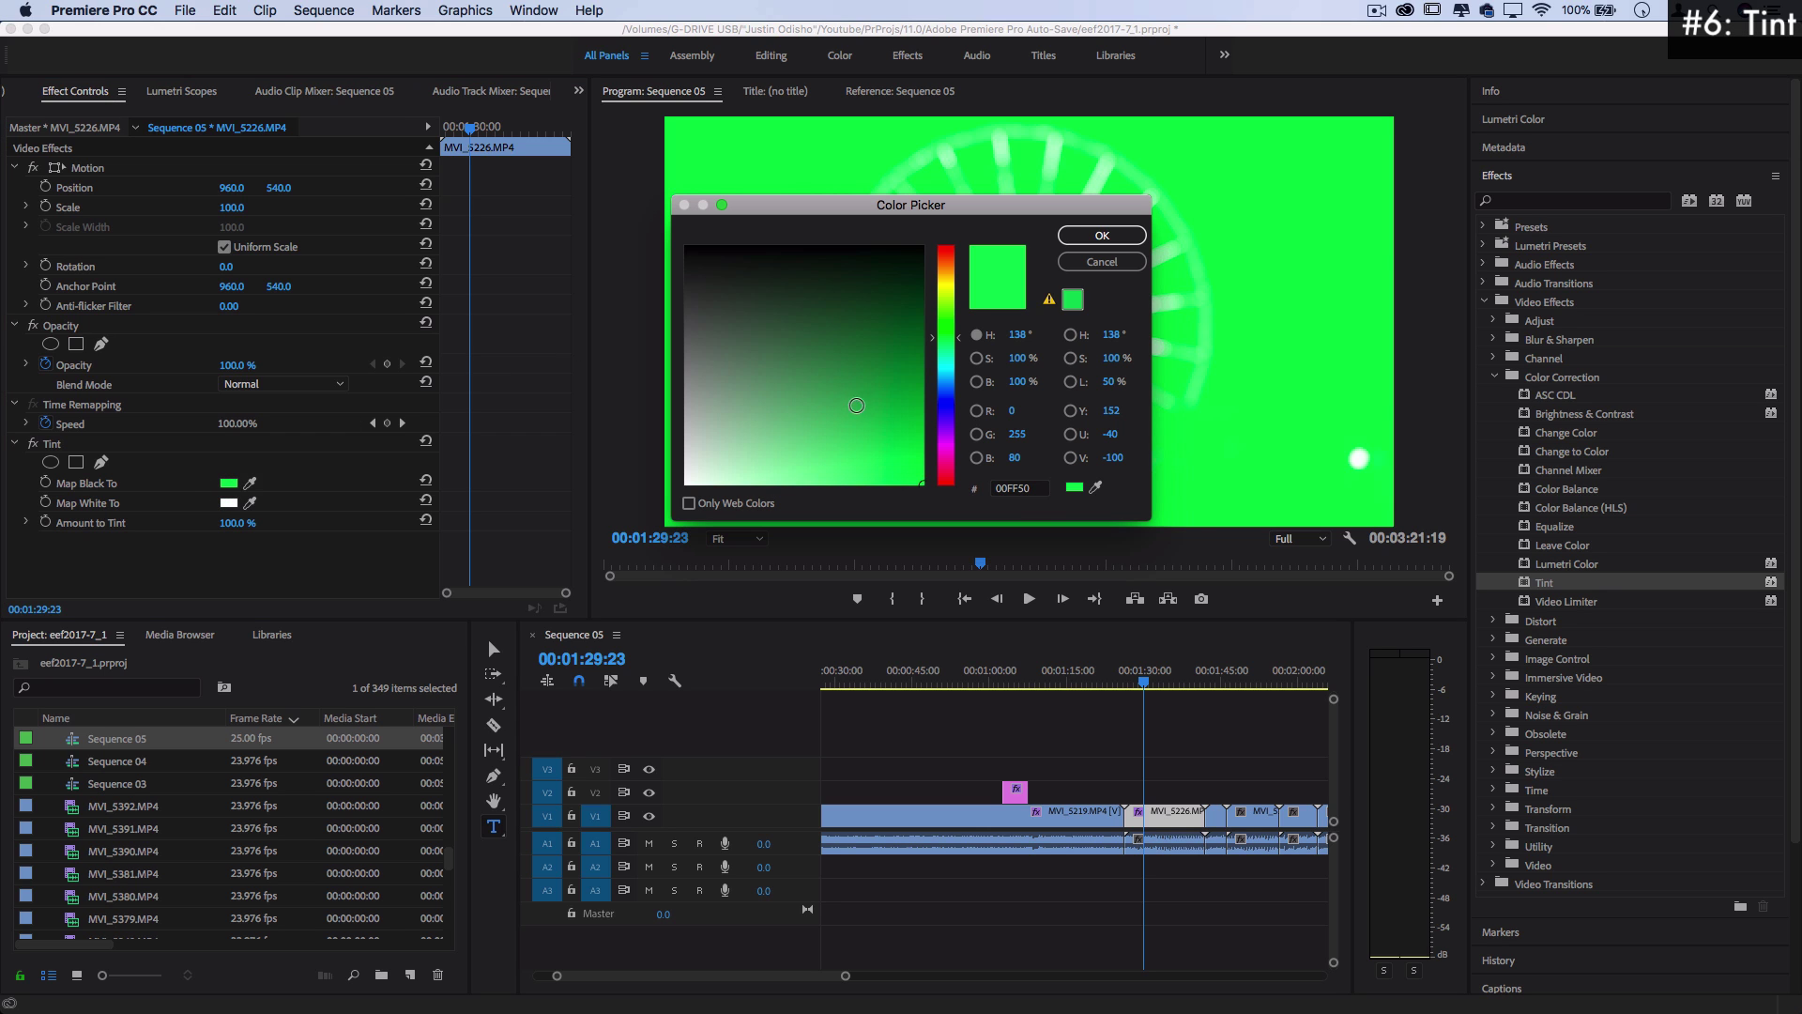
left_click(883, 369)
left_click(1102, 235)
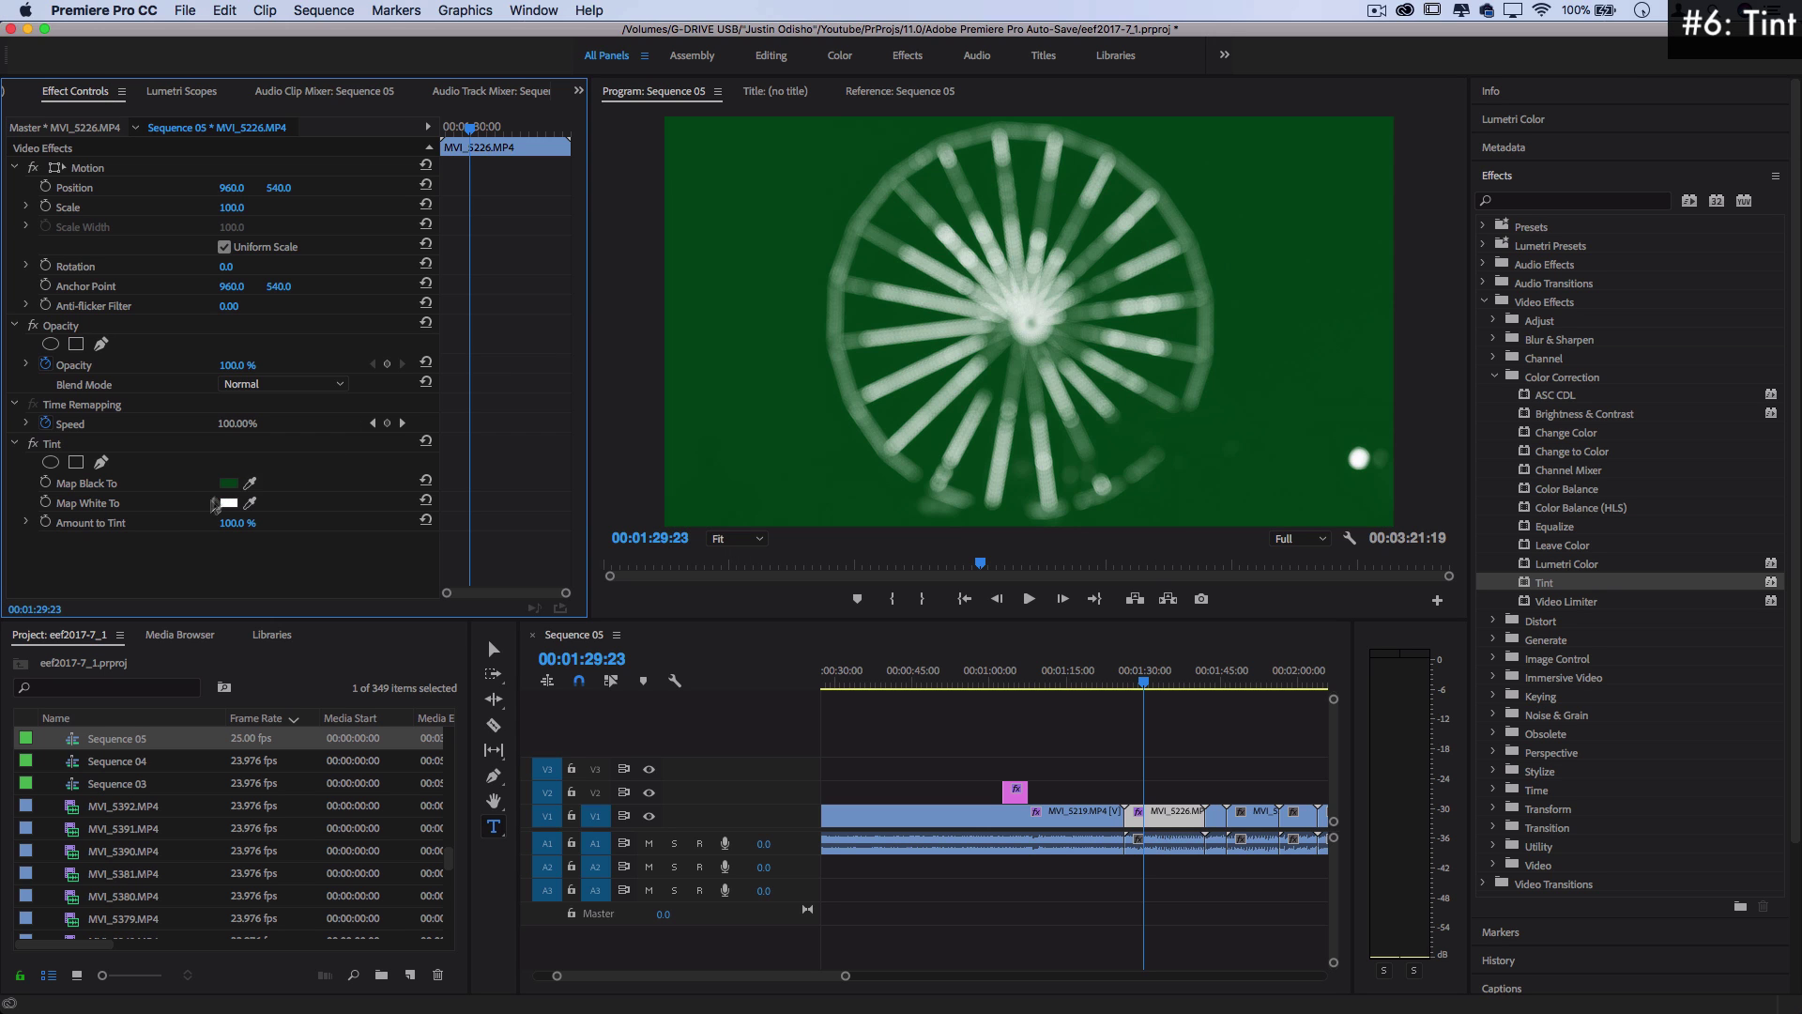
Set Map White To cyan and preview the tinted footage at 01:34:21
left_click(228, 503)
left_click(945, 392)
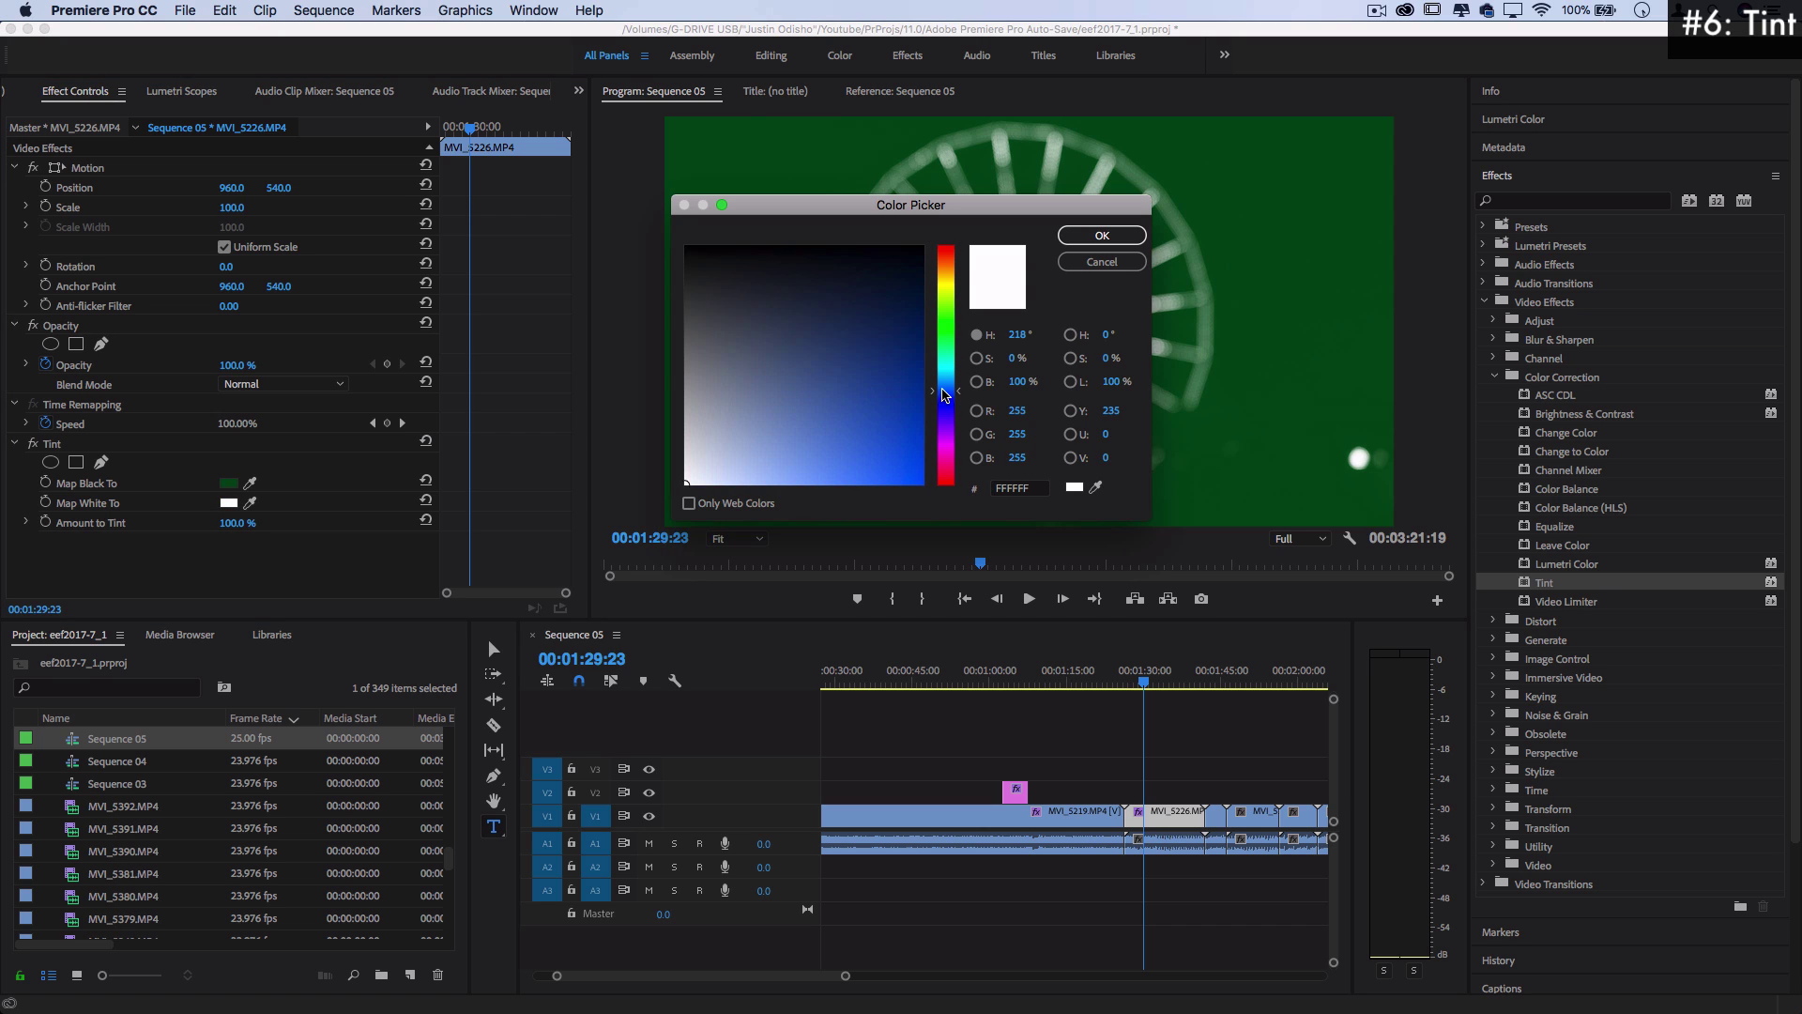
left_click(886, 484)
left_click(945, 378)
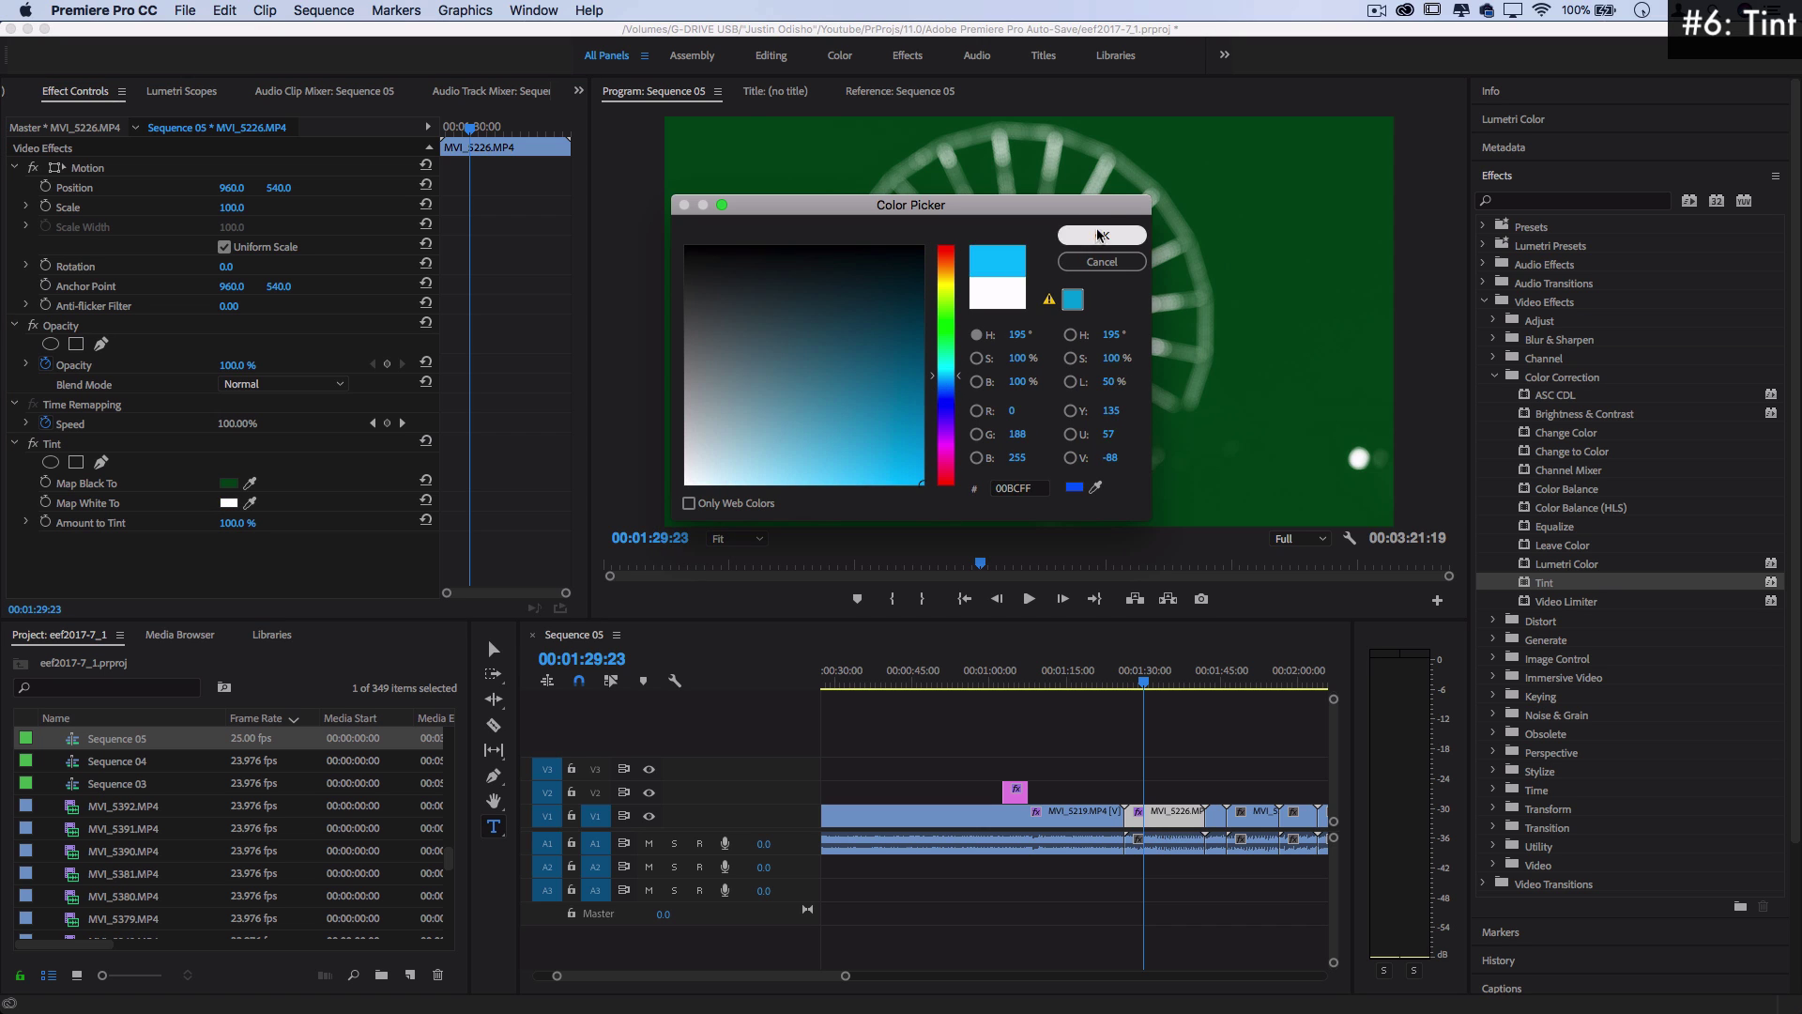
left_click(1101, 236)
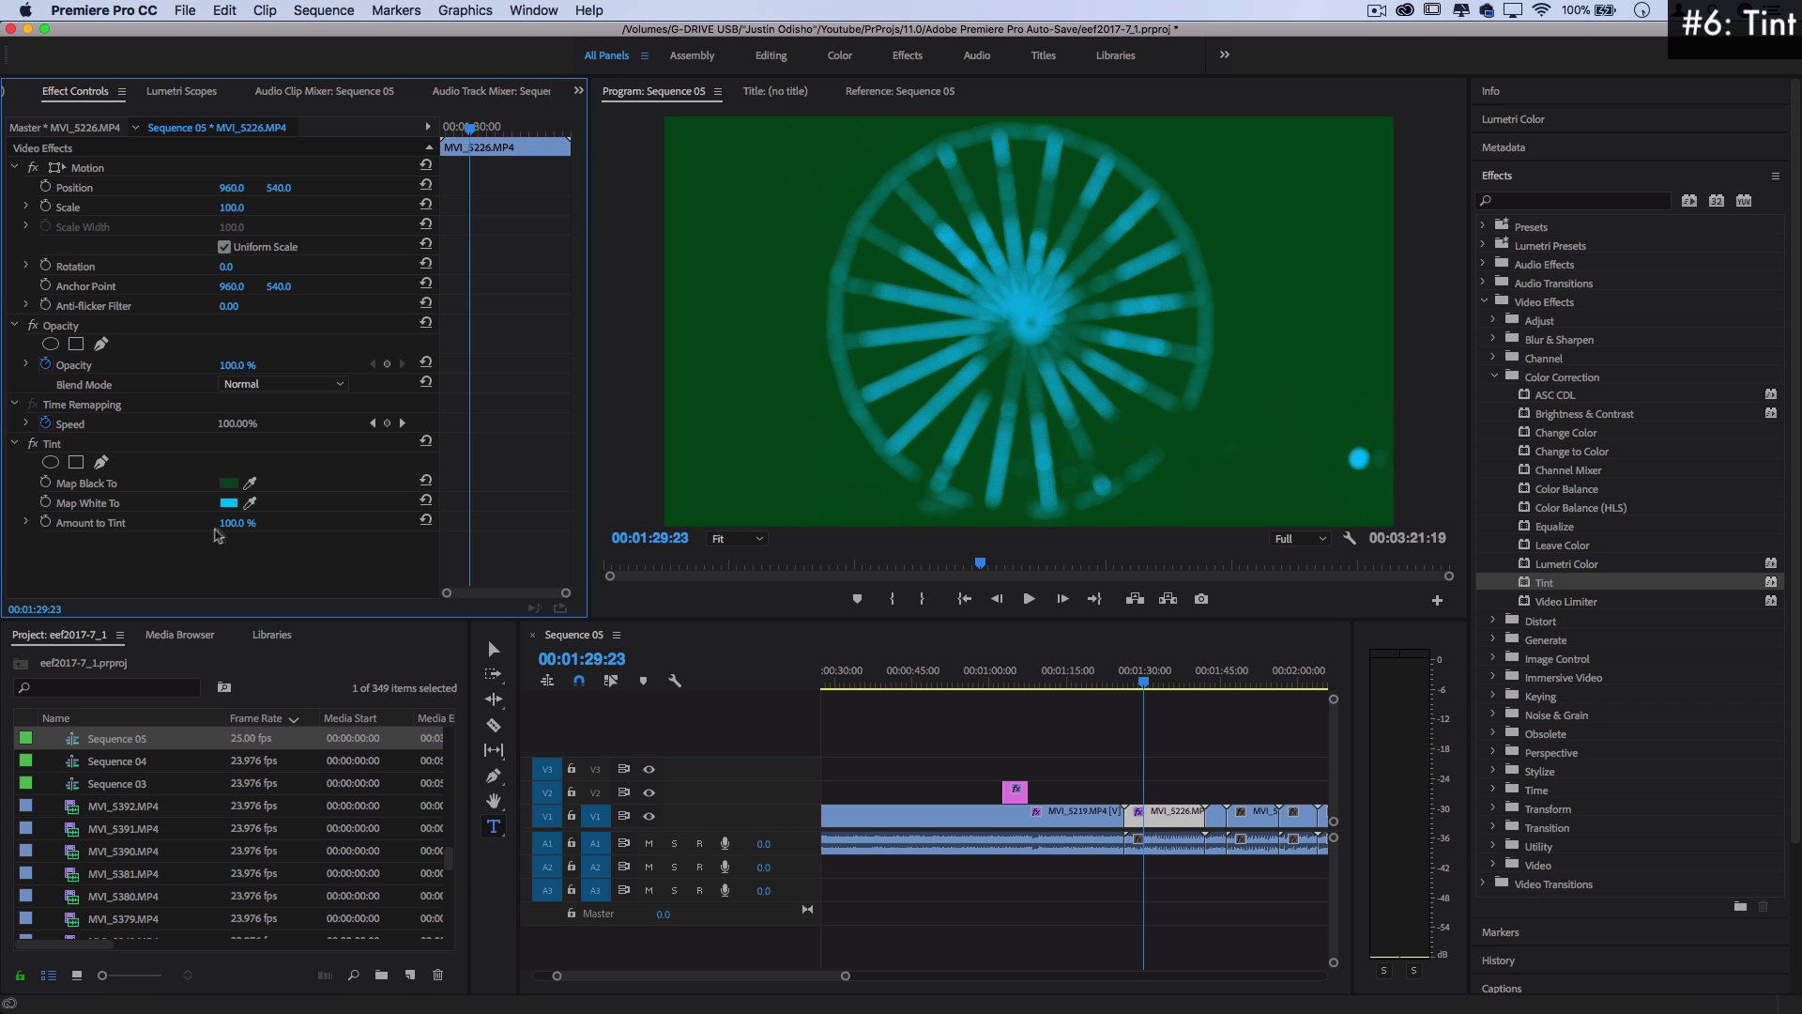
left_click(1169, 683)
mouse_move(1176, 687)
left_mouse_down()
mouse_move(1205, 685)
mouse_move(1158, 680)
mouse_move(1176, 683)
left_mouse_up()
Apply Tint to the bubbles clip at 01:49:20 and lower Amount to Tint to compare
scroll(1134, 679, "down", 1)
left_click(1134, 679)
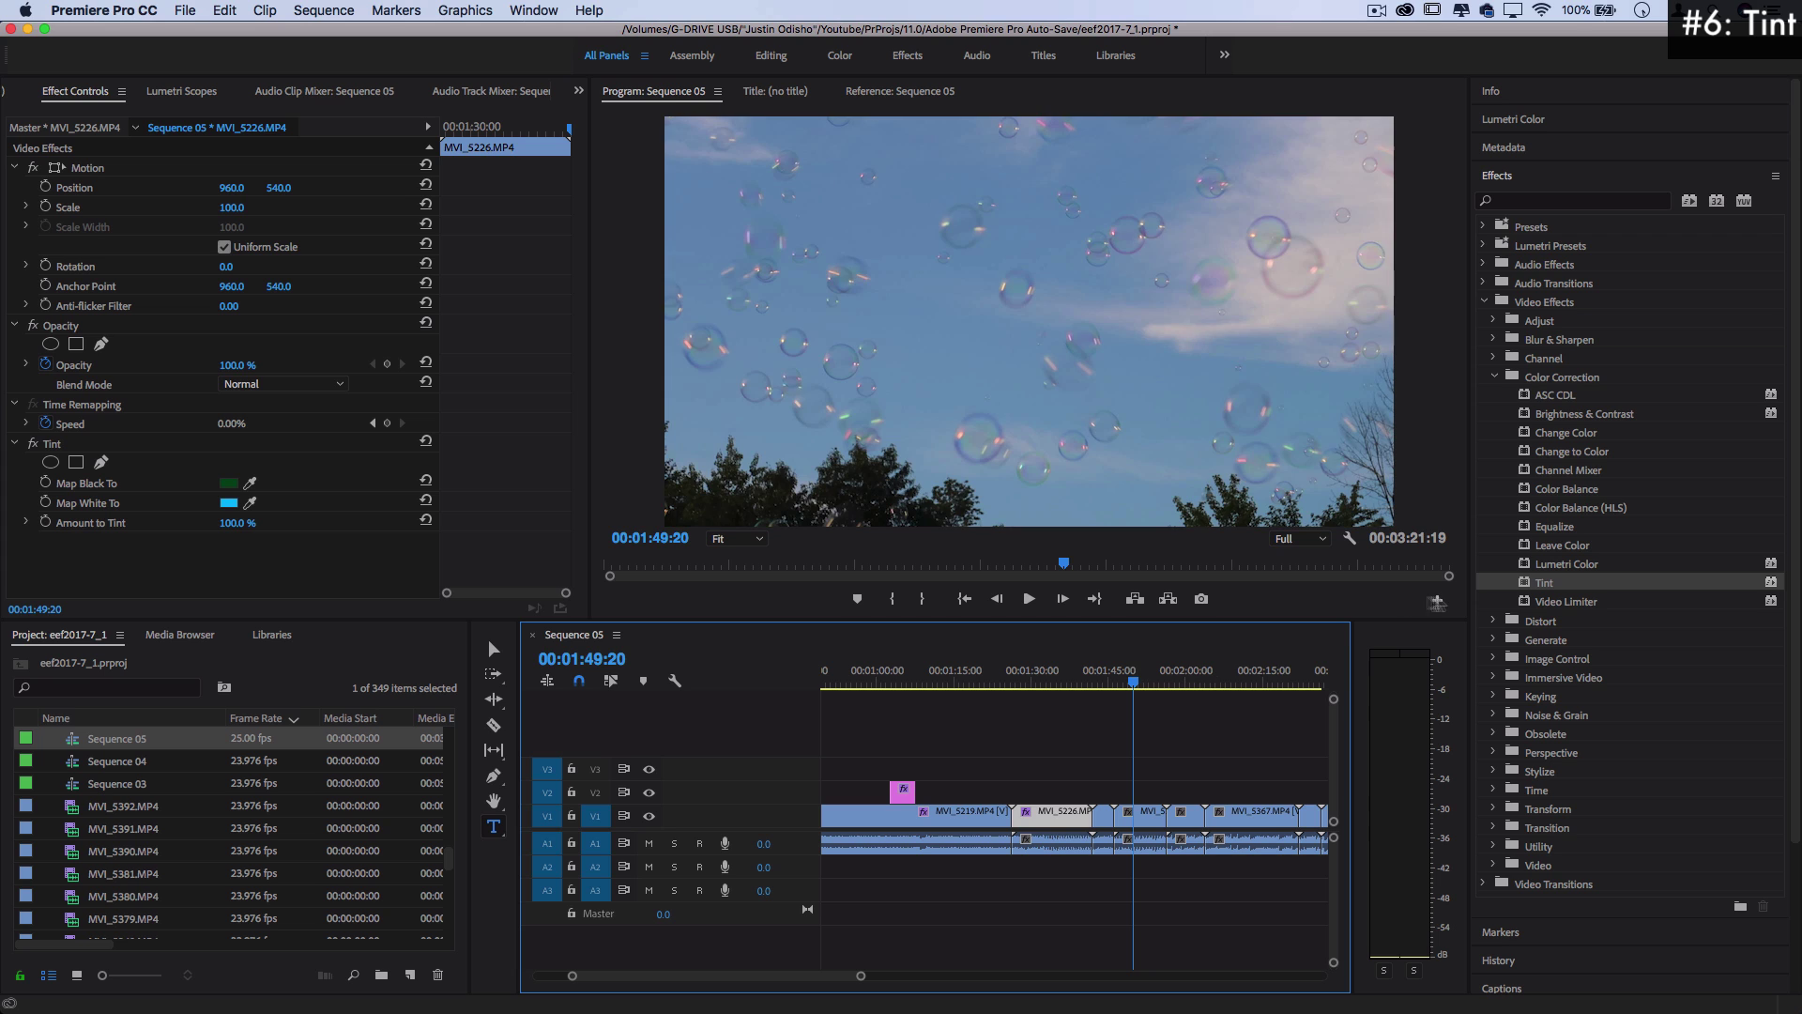
left_click_drag(1546, 583, 1142, 812)
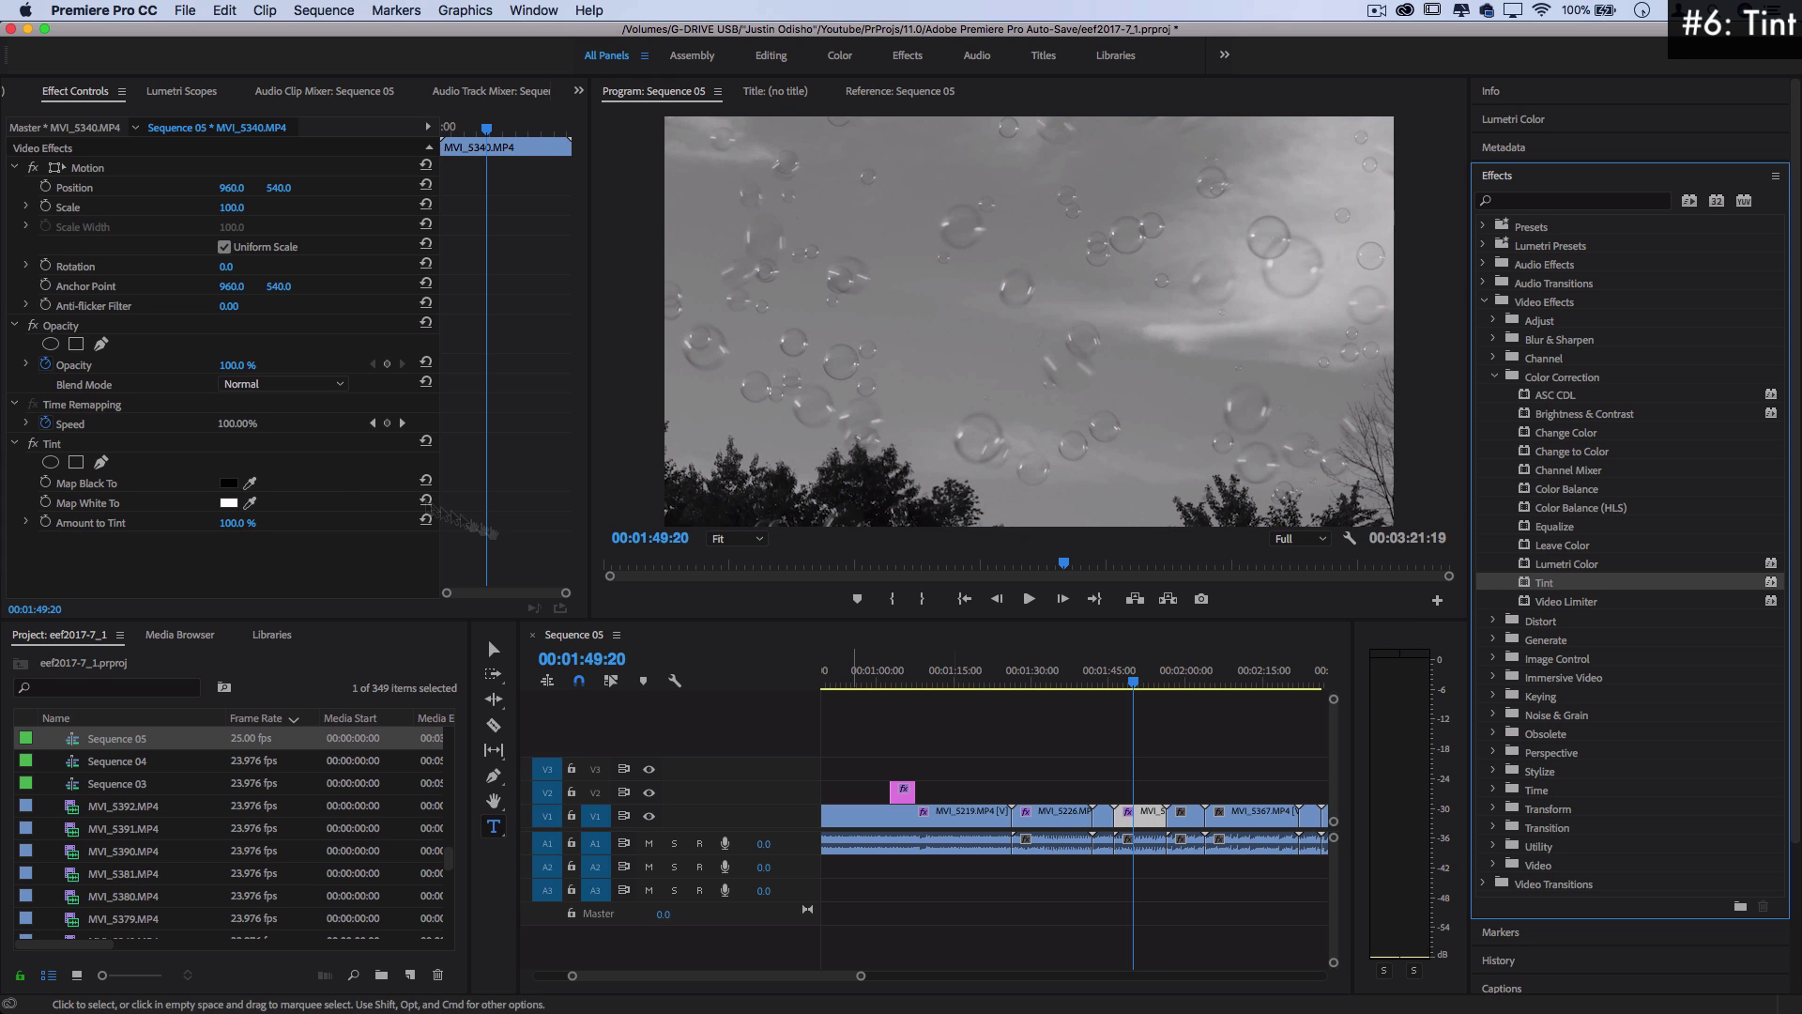
left_click_drag(233, 523, 281, 524)
Set the bubbles clip's Map Black To colour to cyan
left_click(229, 482)
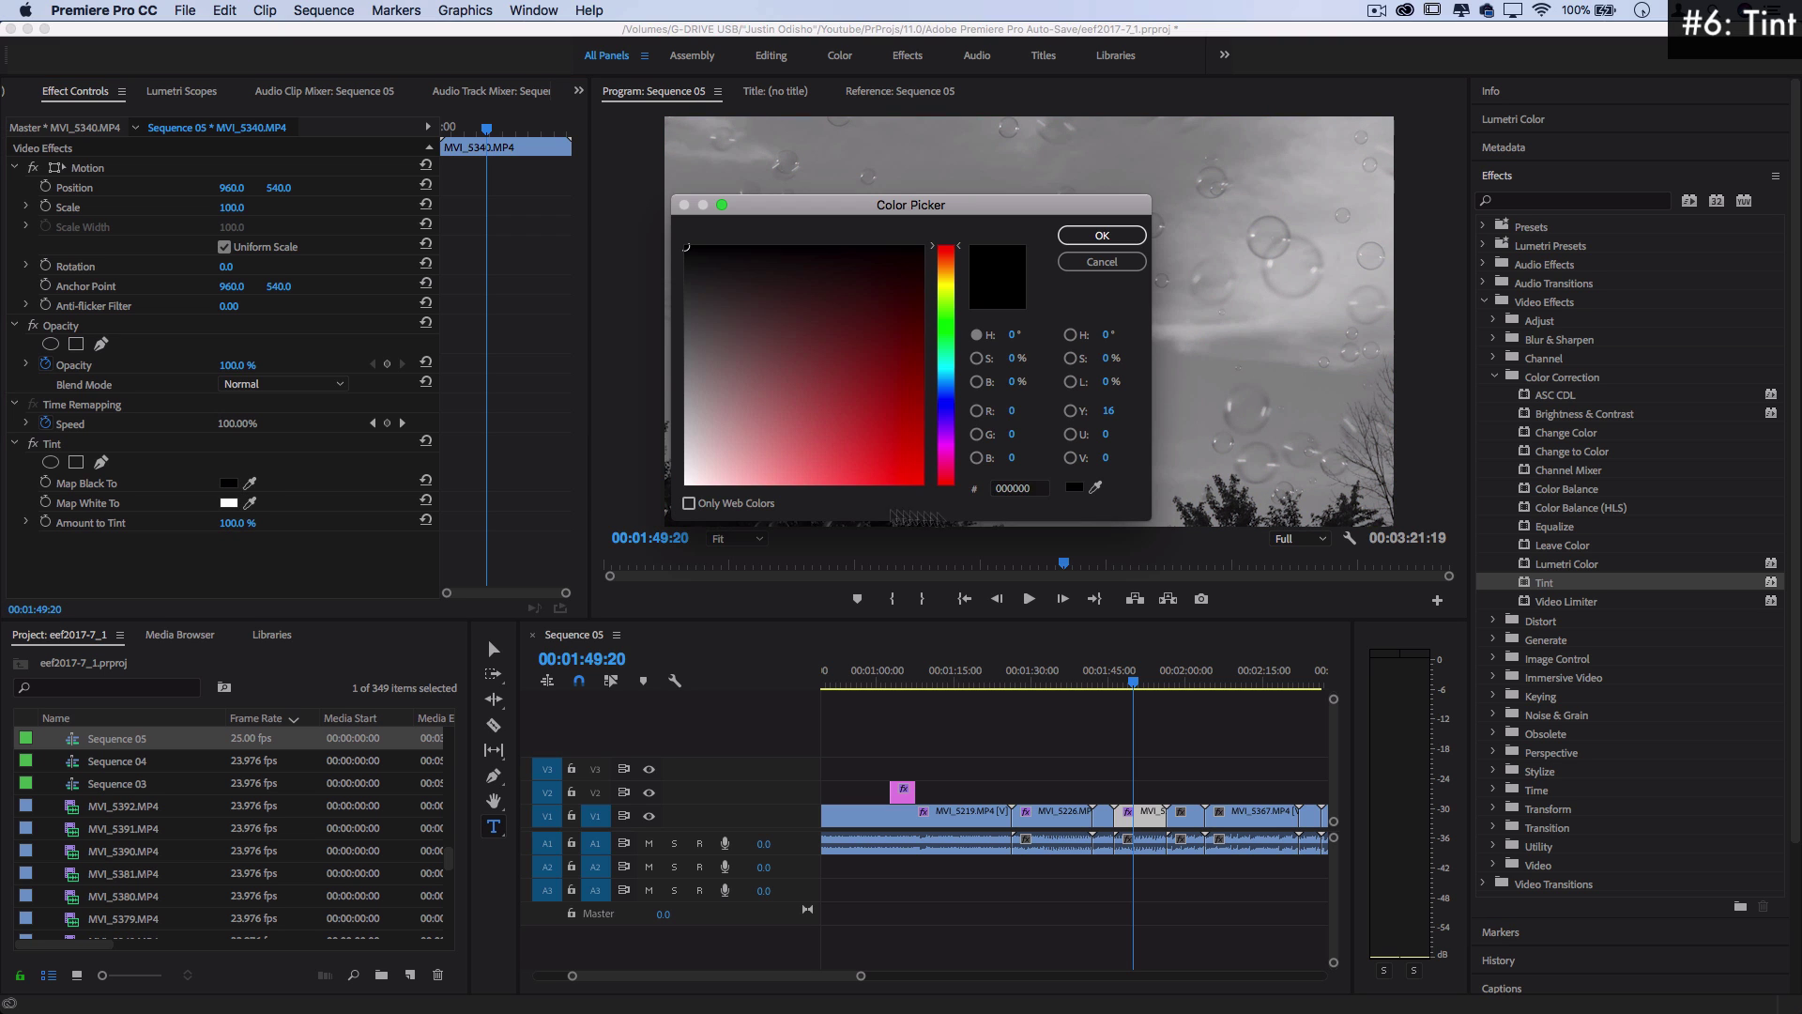
left_click(946, 380)
left_click(833, 359)
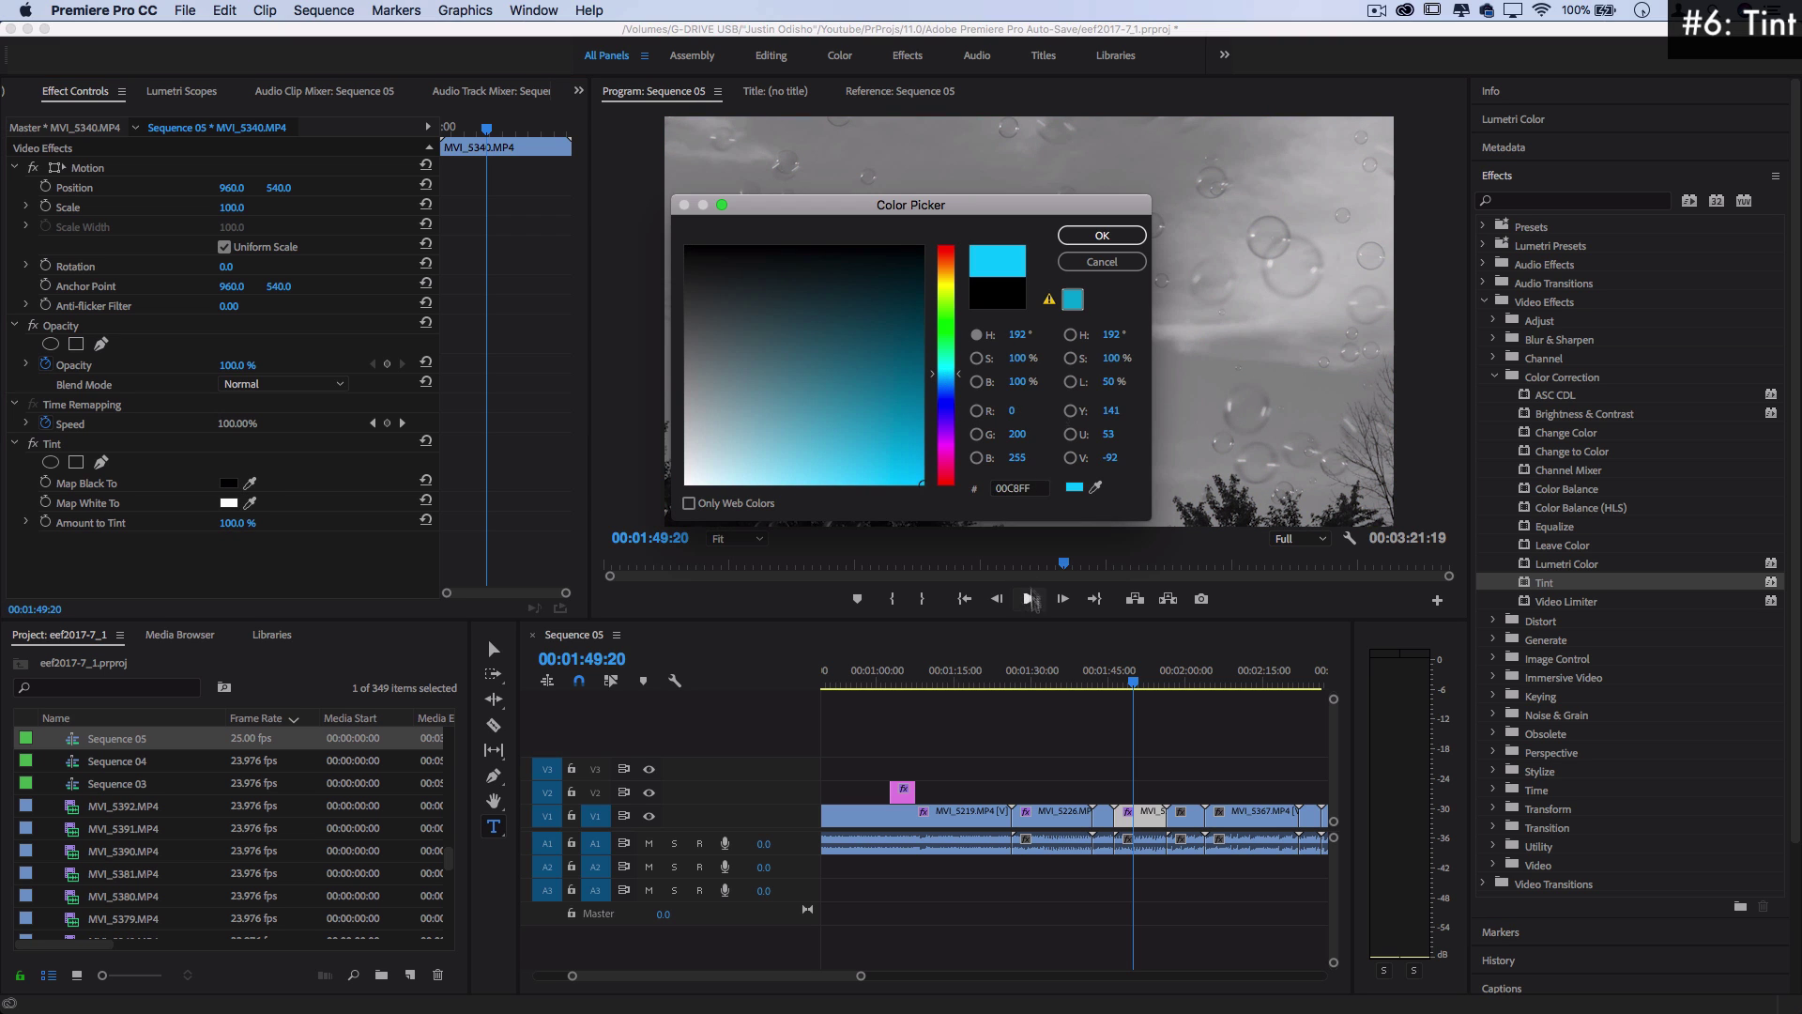
left_click(1103, 240)
Set Map White To red, then change it to a light cyan
left_click(228, 502)
left_click(916, 346)
left_click(1102, 236)
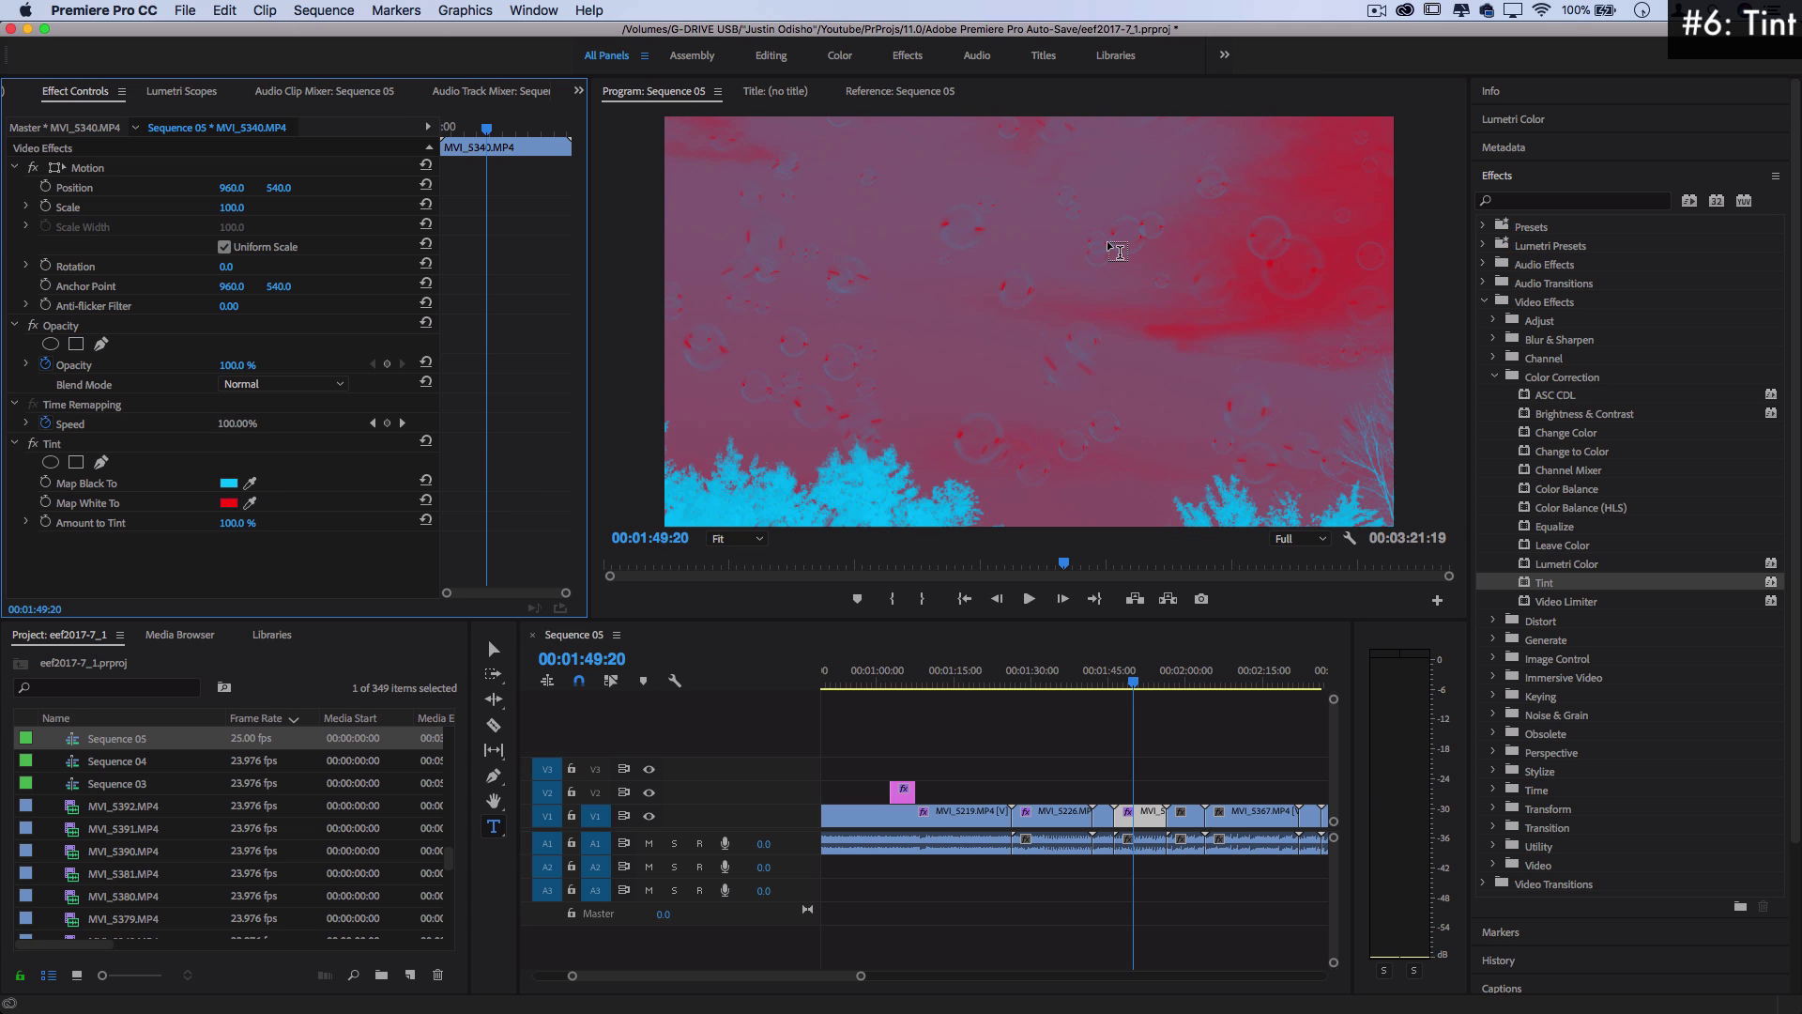
left_click(228, 503)
left_click(947, 370)
left_click(826, 481)
left_click(1103, 235)
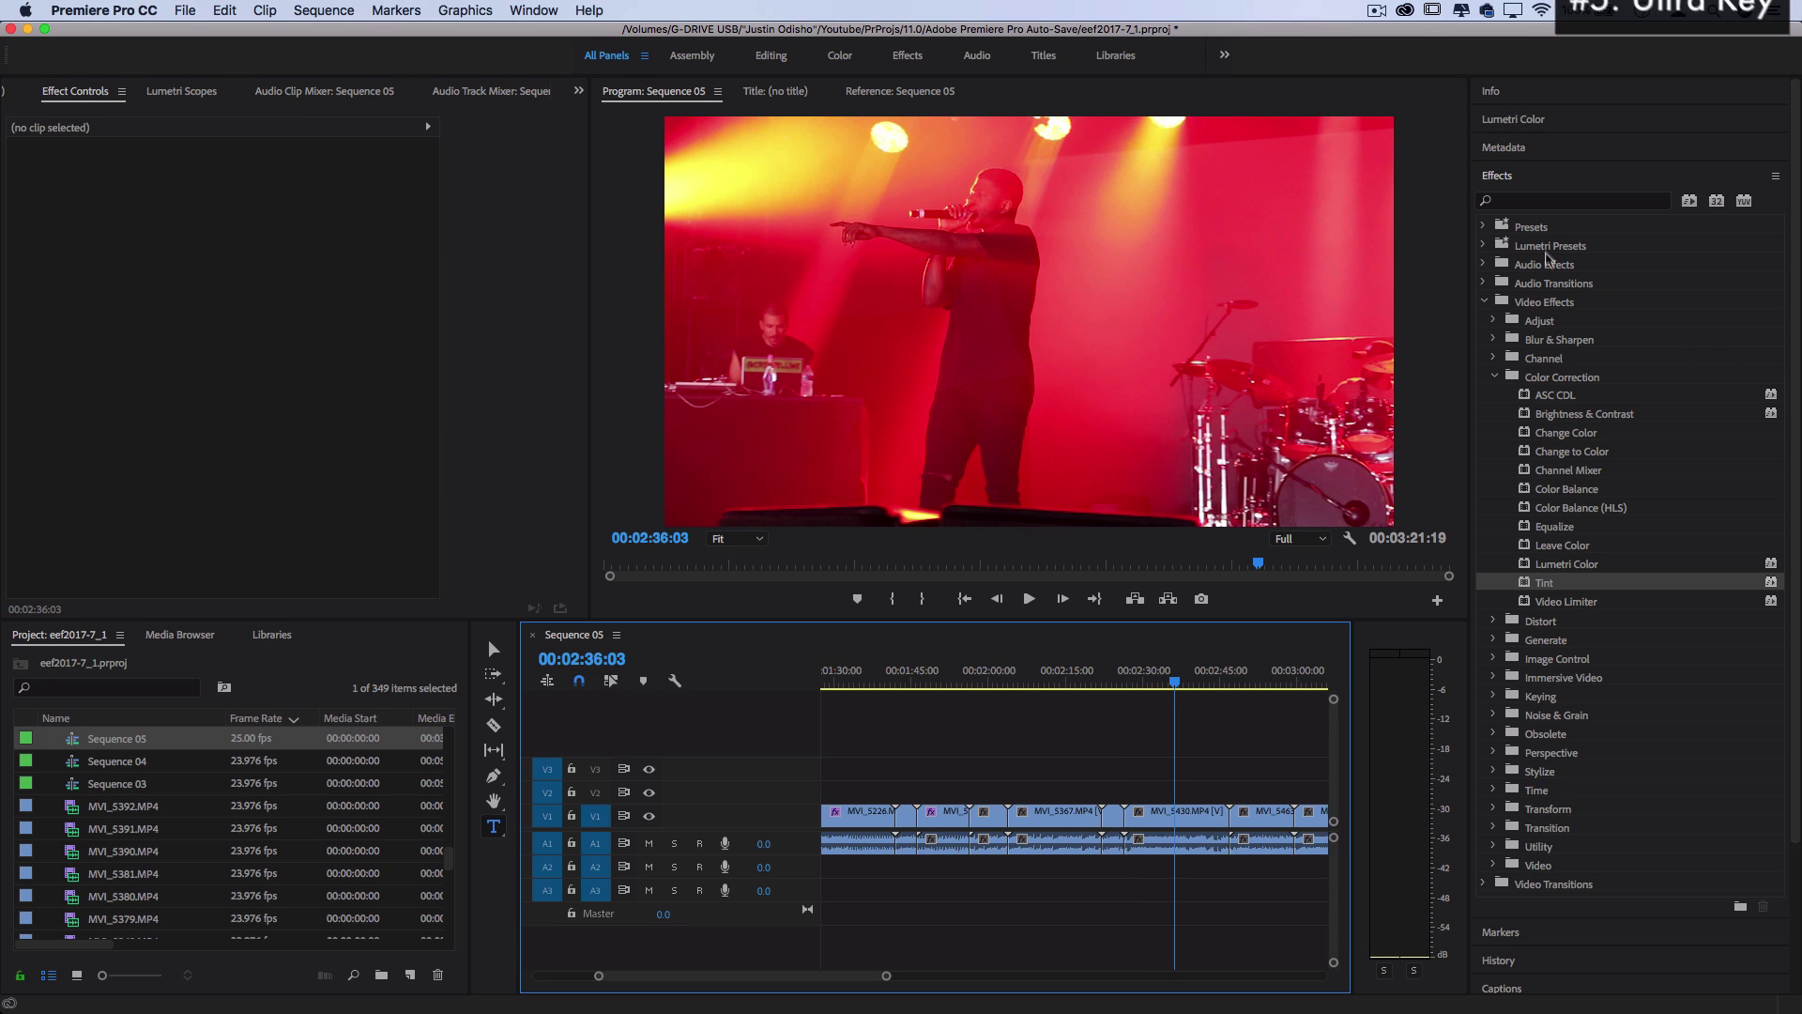
Apply Ultra Key to the MVI_5430 clip and set its key colour to red
left_click(1529, 202)
type("ultra")
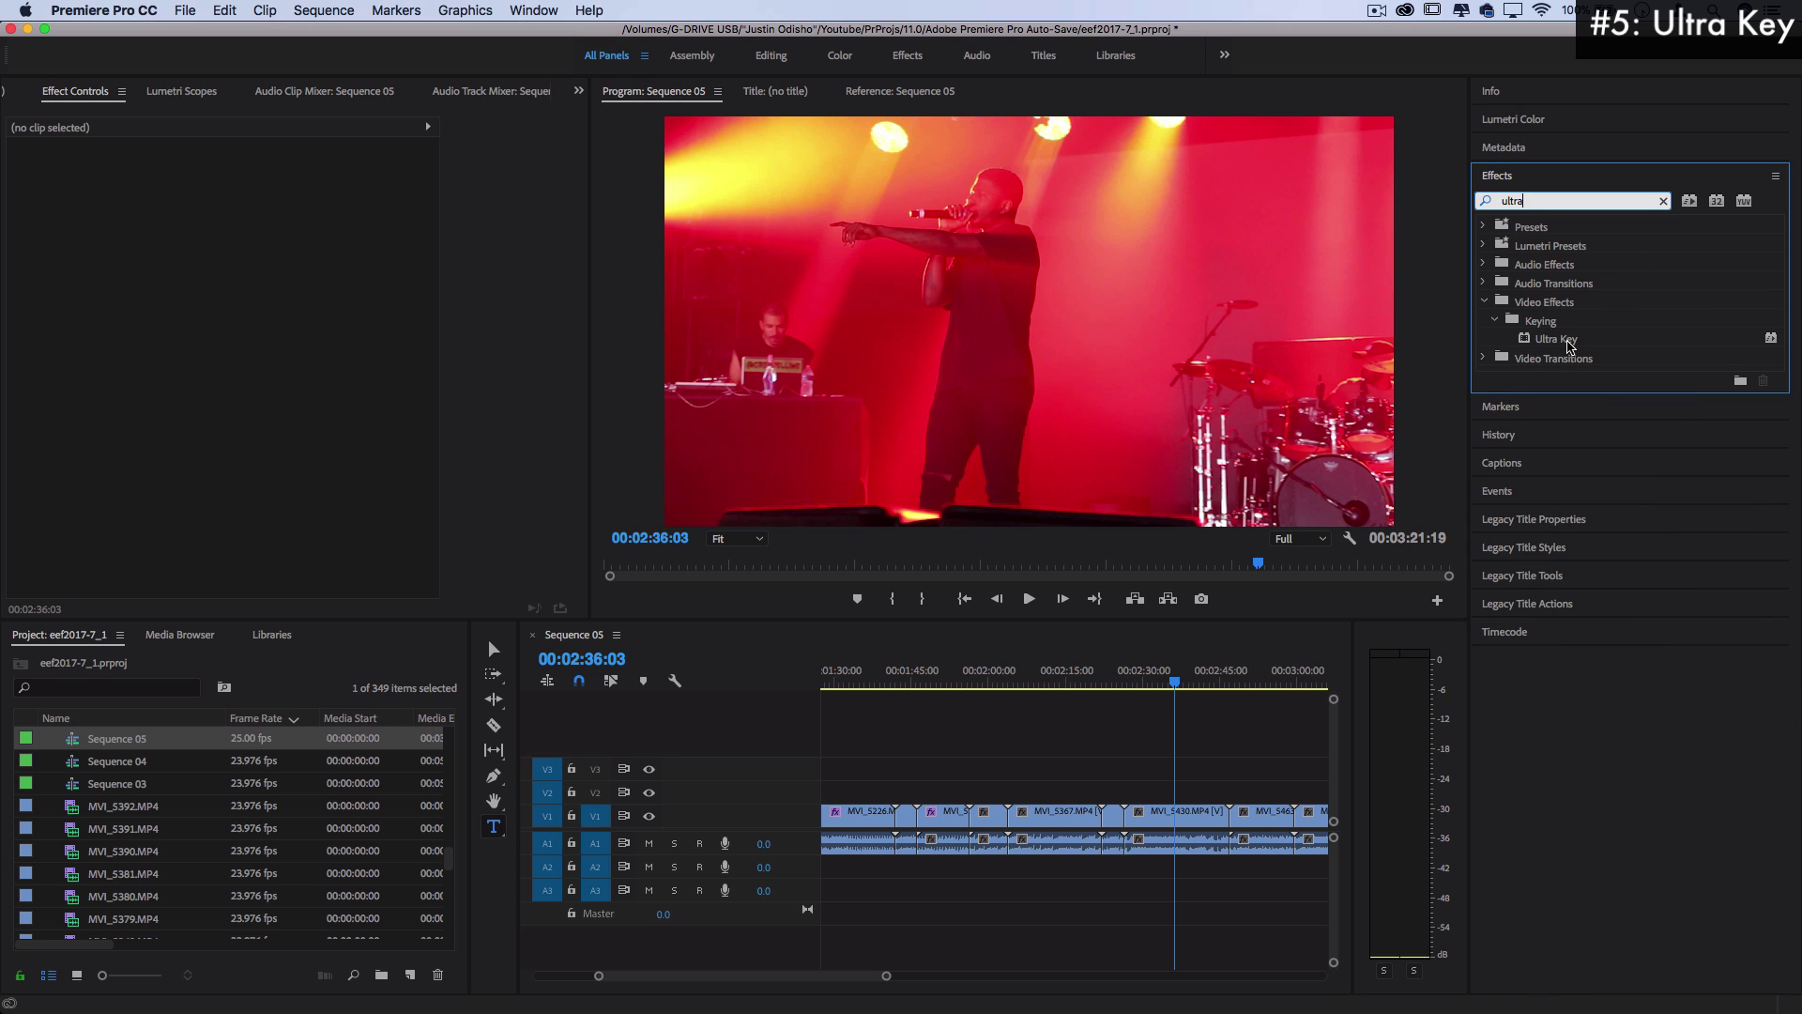
left_click_drag(1568, 344, 1175, 816)
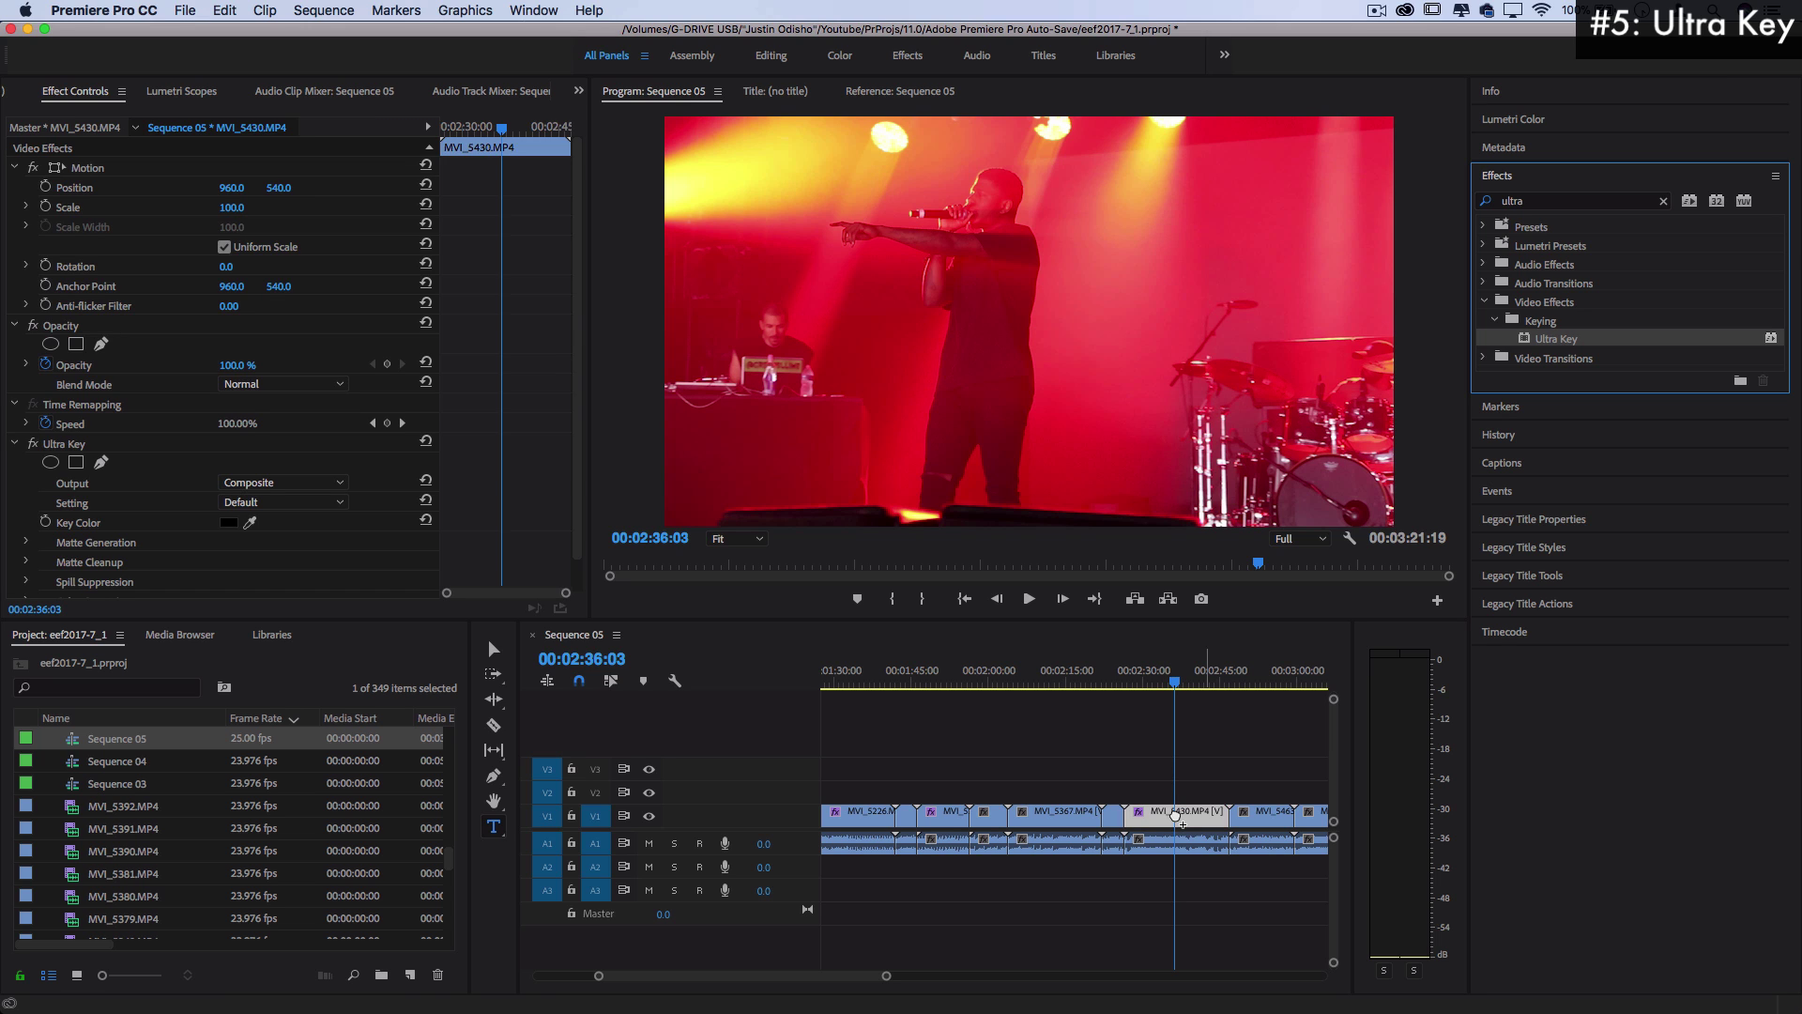
scroll(325, 570, "down", 2)
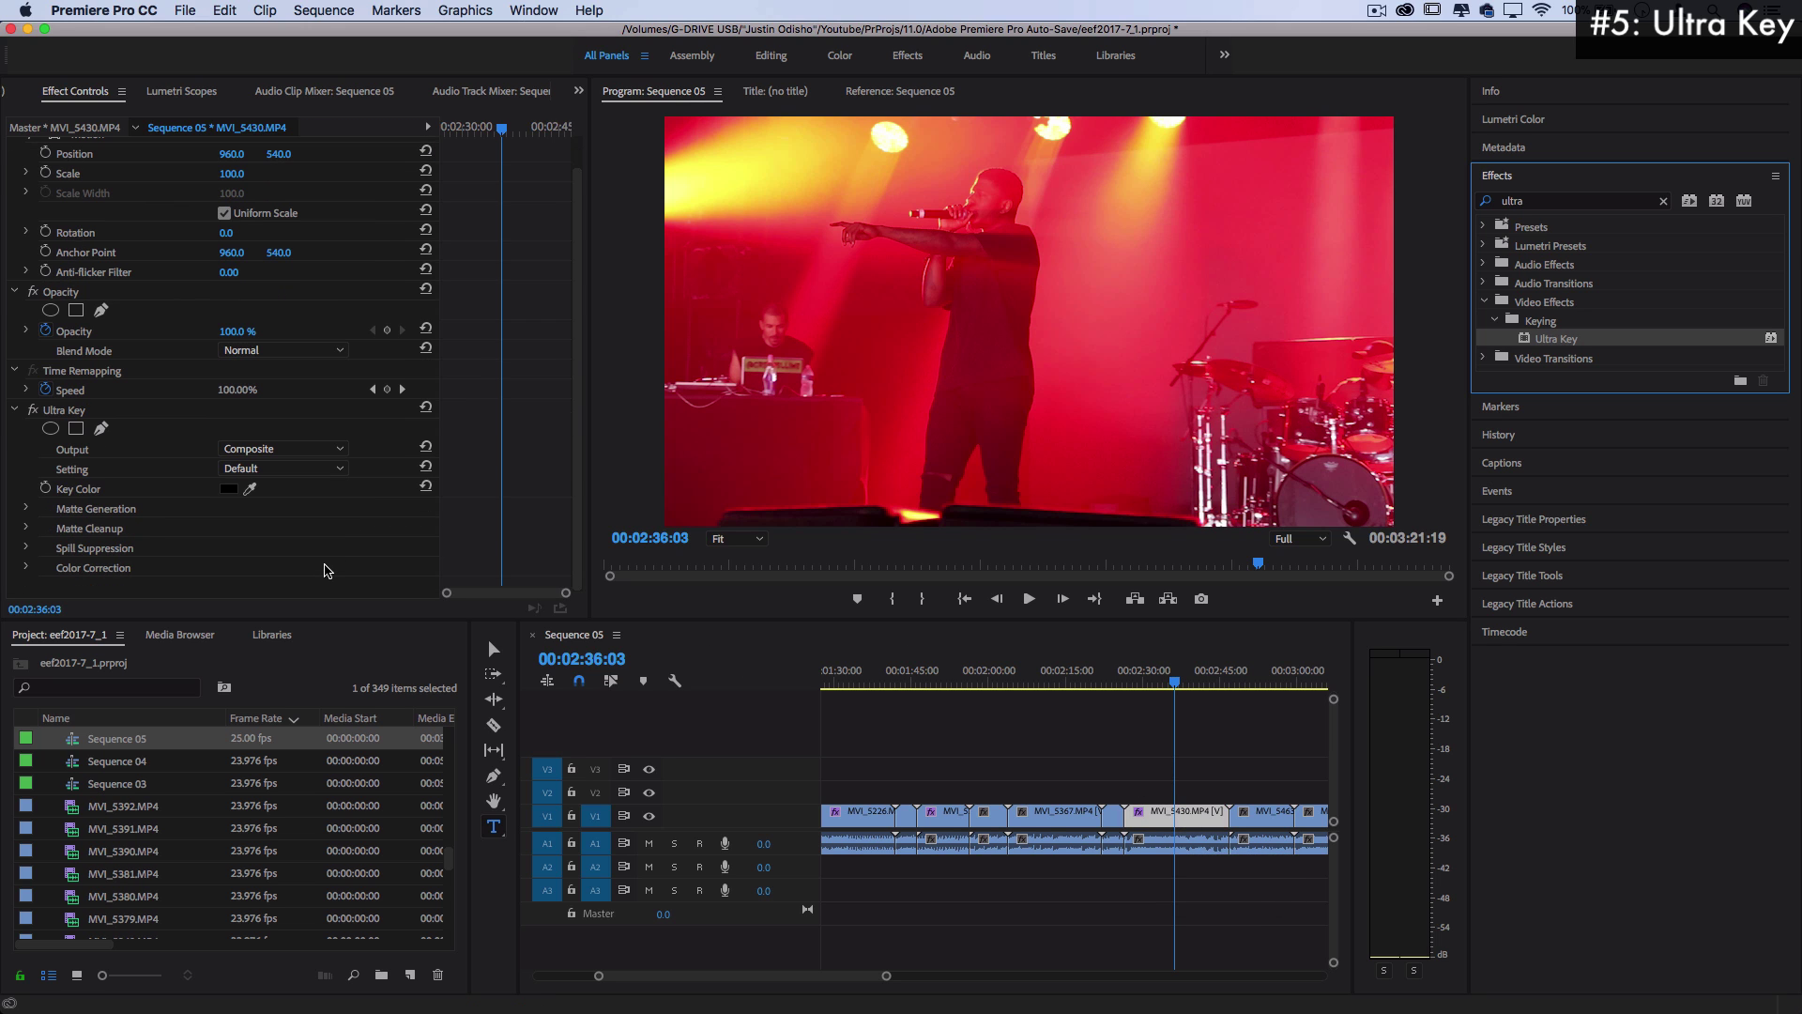
left_click(228, 488)
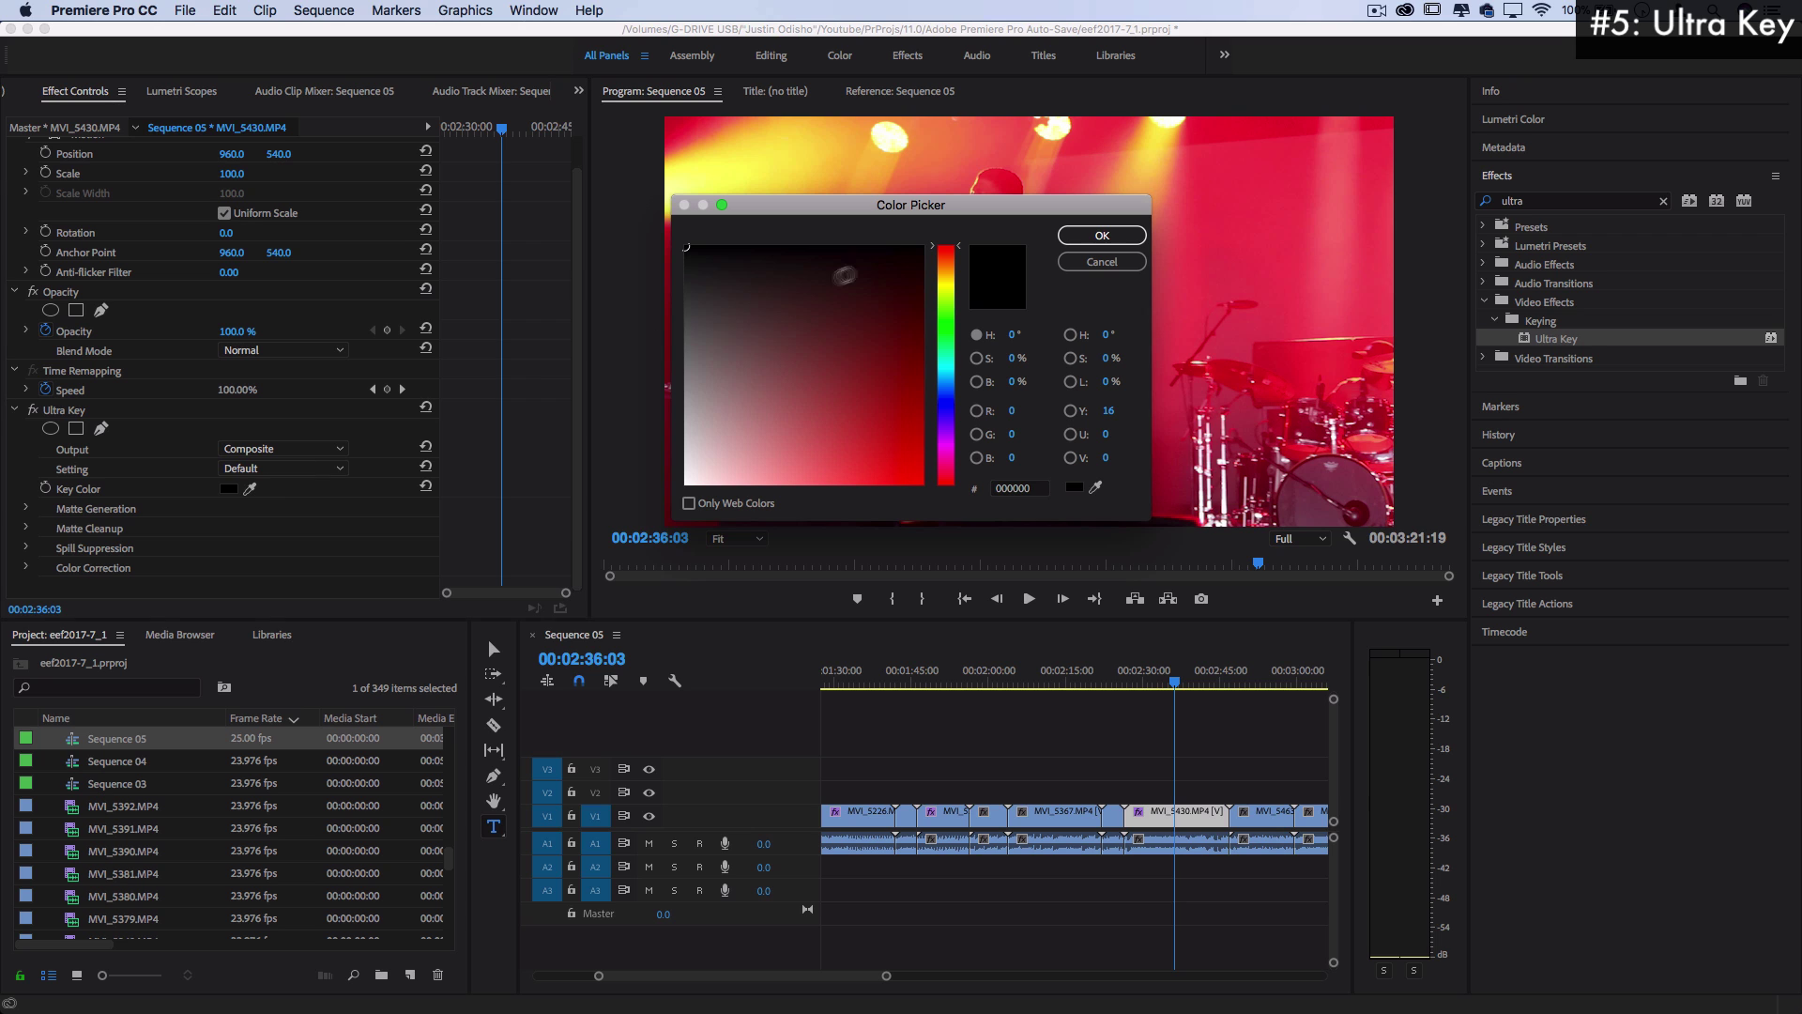
left_click(876, 279)
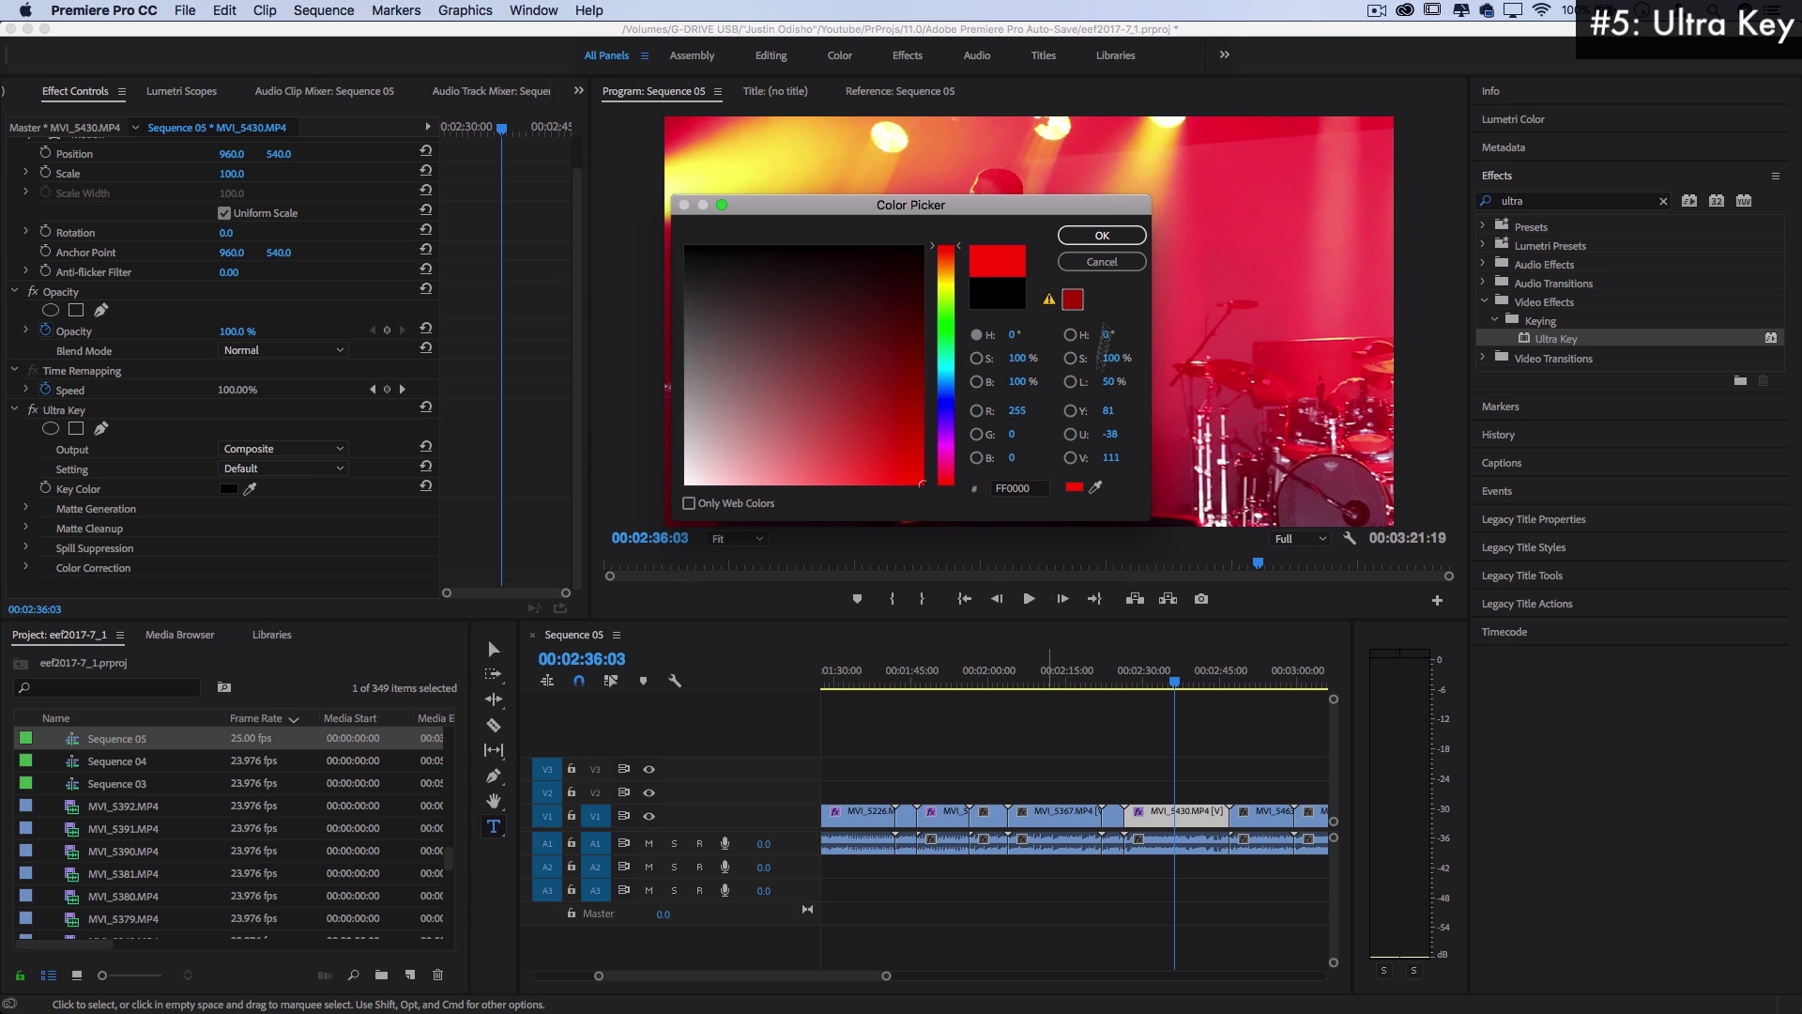
left_click(1102, 235)
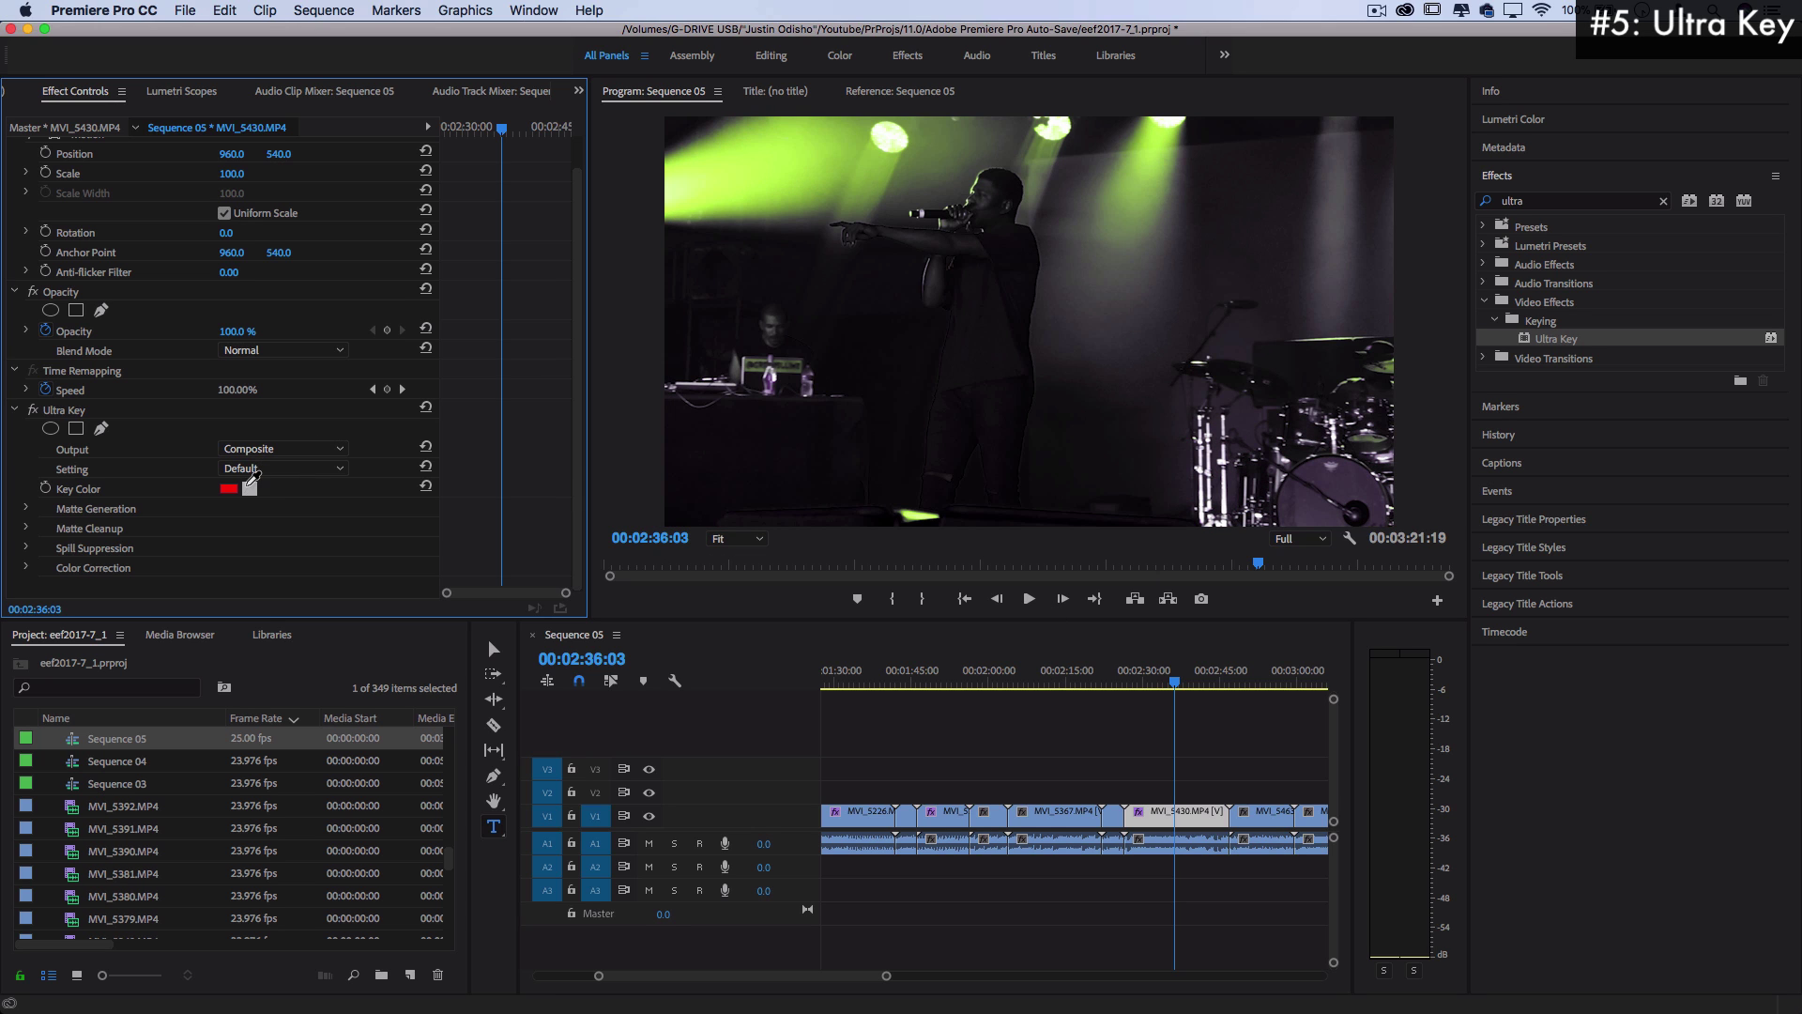
Preview the Ultra Key Output as Alpha Channel, then Color Channel, then return to Composite
left_click(249, 449)
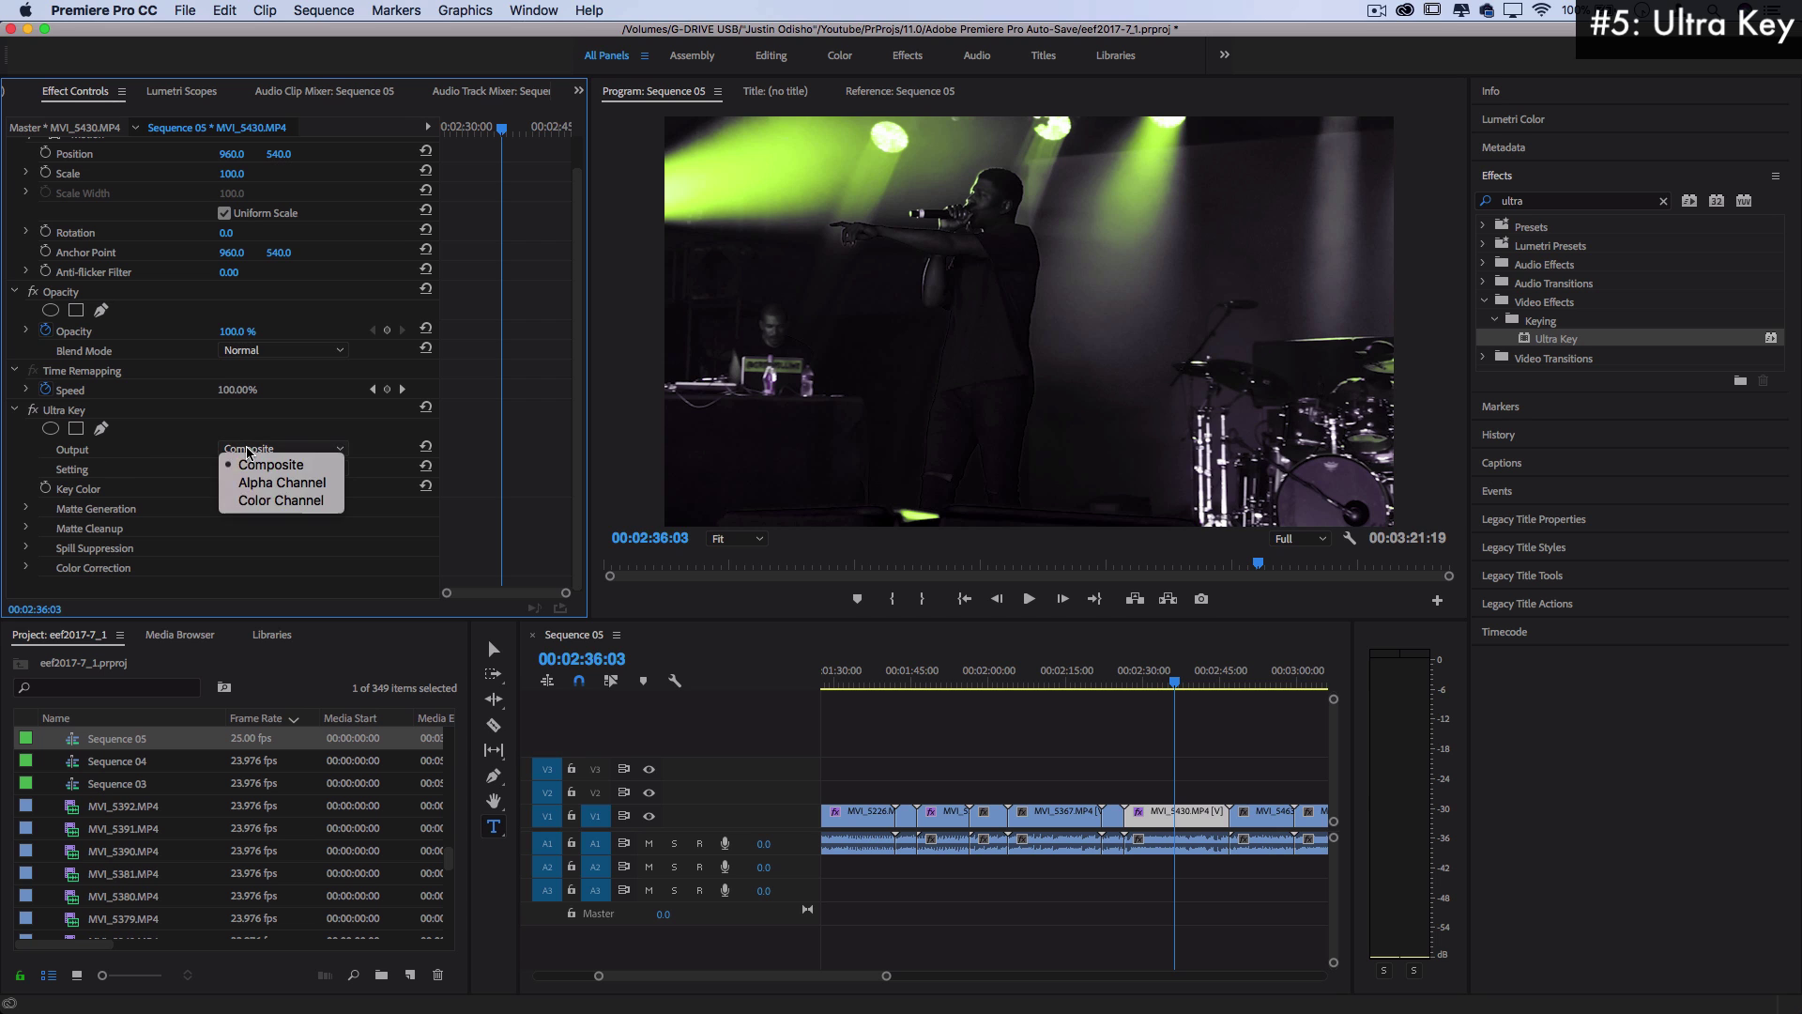
left_click(267, 482)
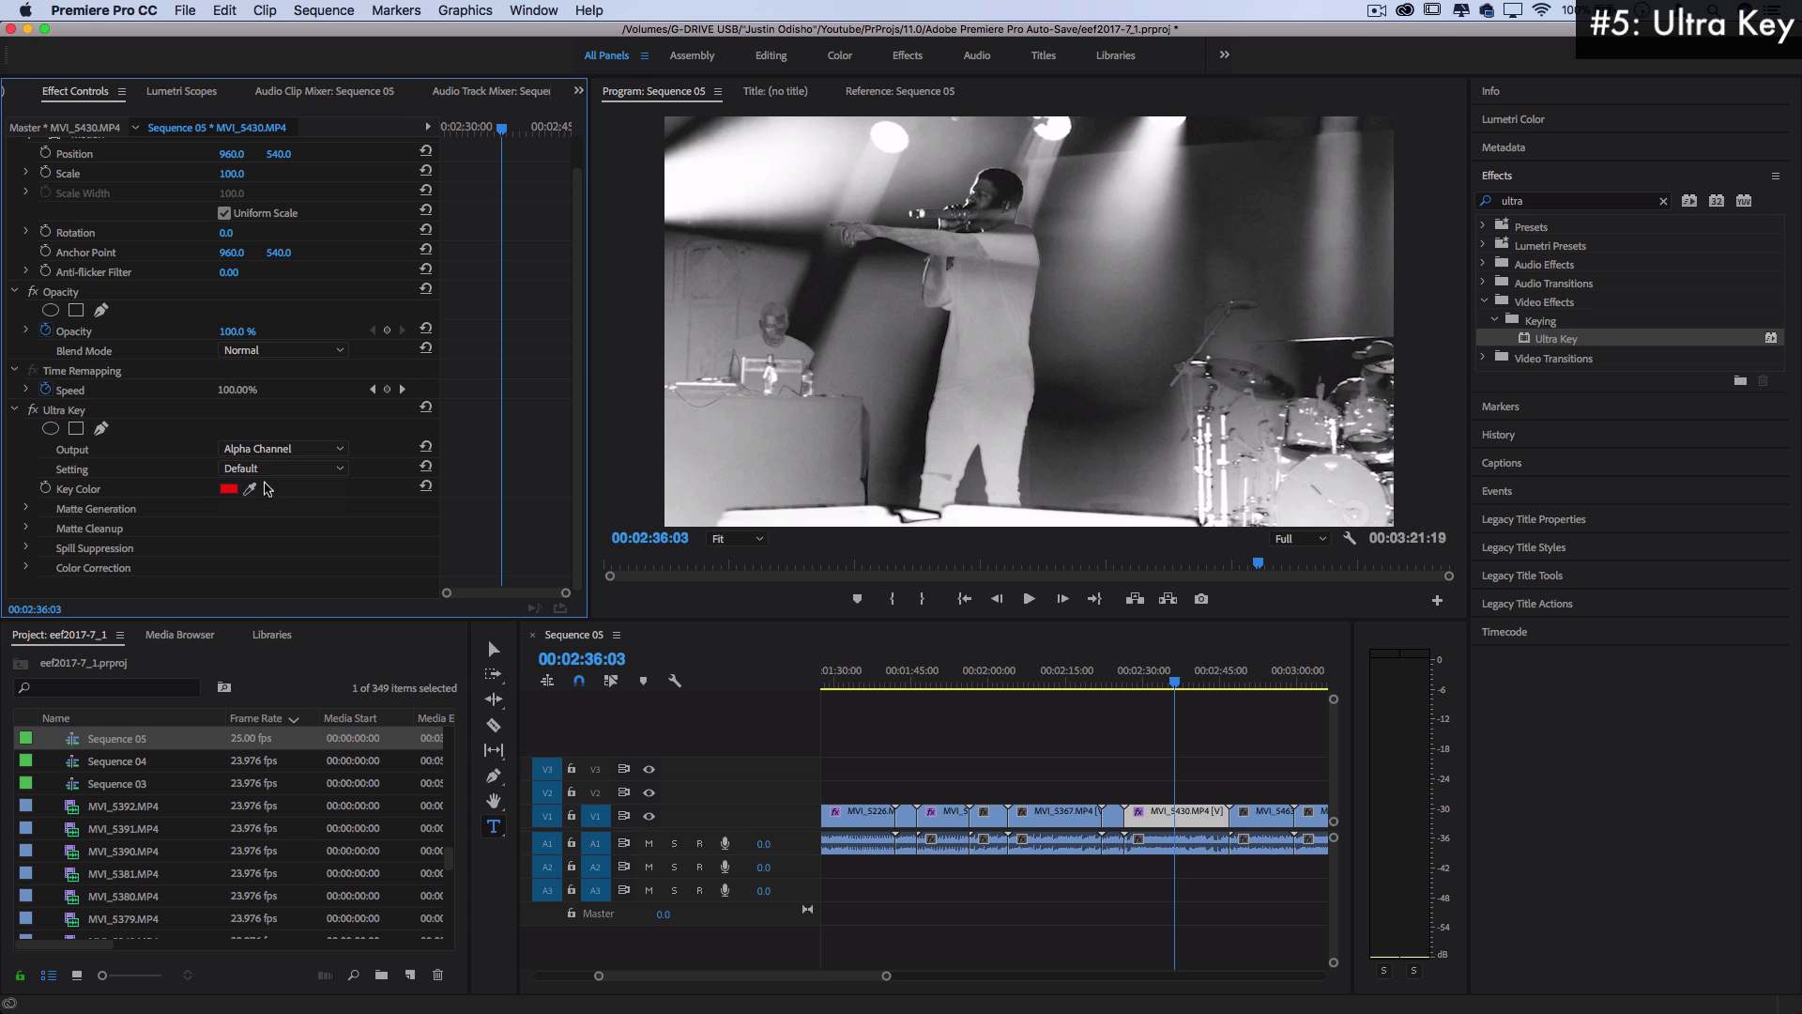
left_click(279, 448)
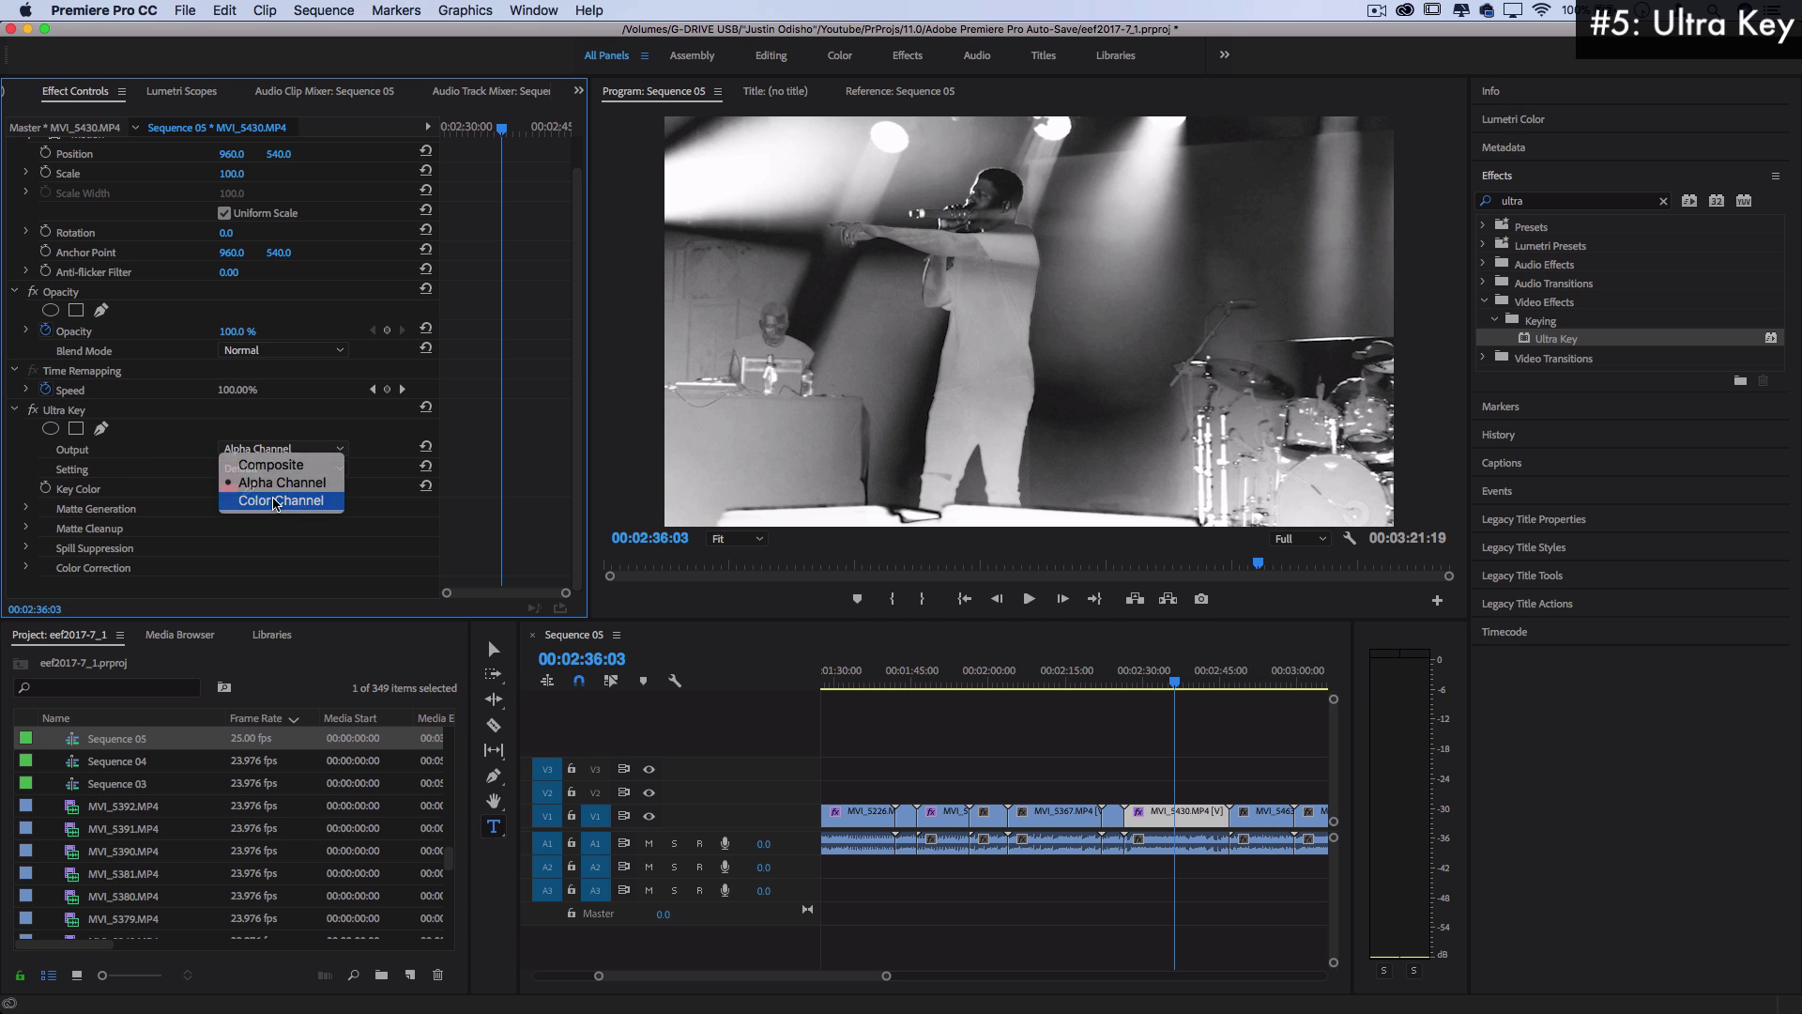
left_click(277, 502)
left_click(246, 452)
left_click(252, 467)
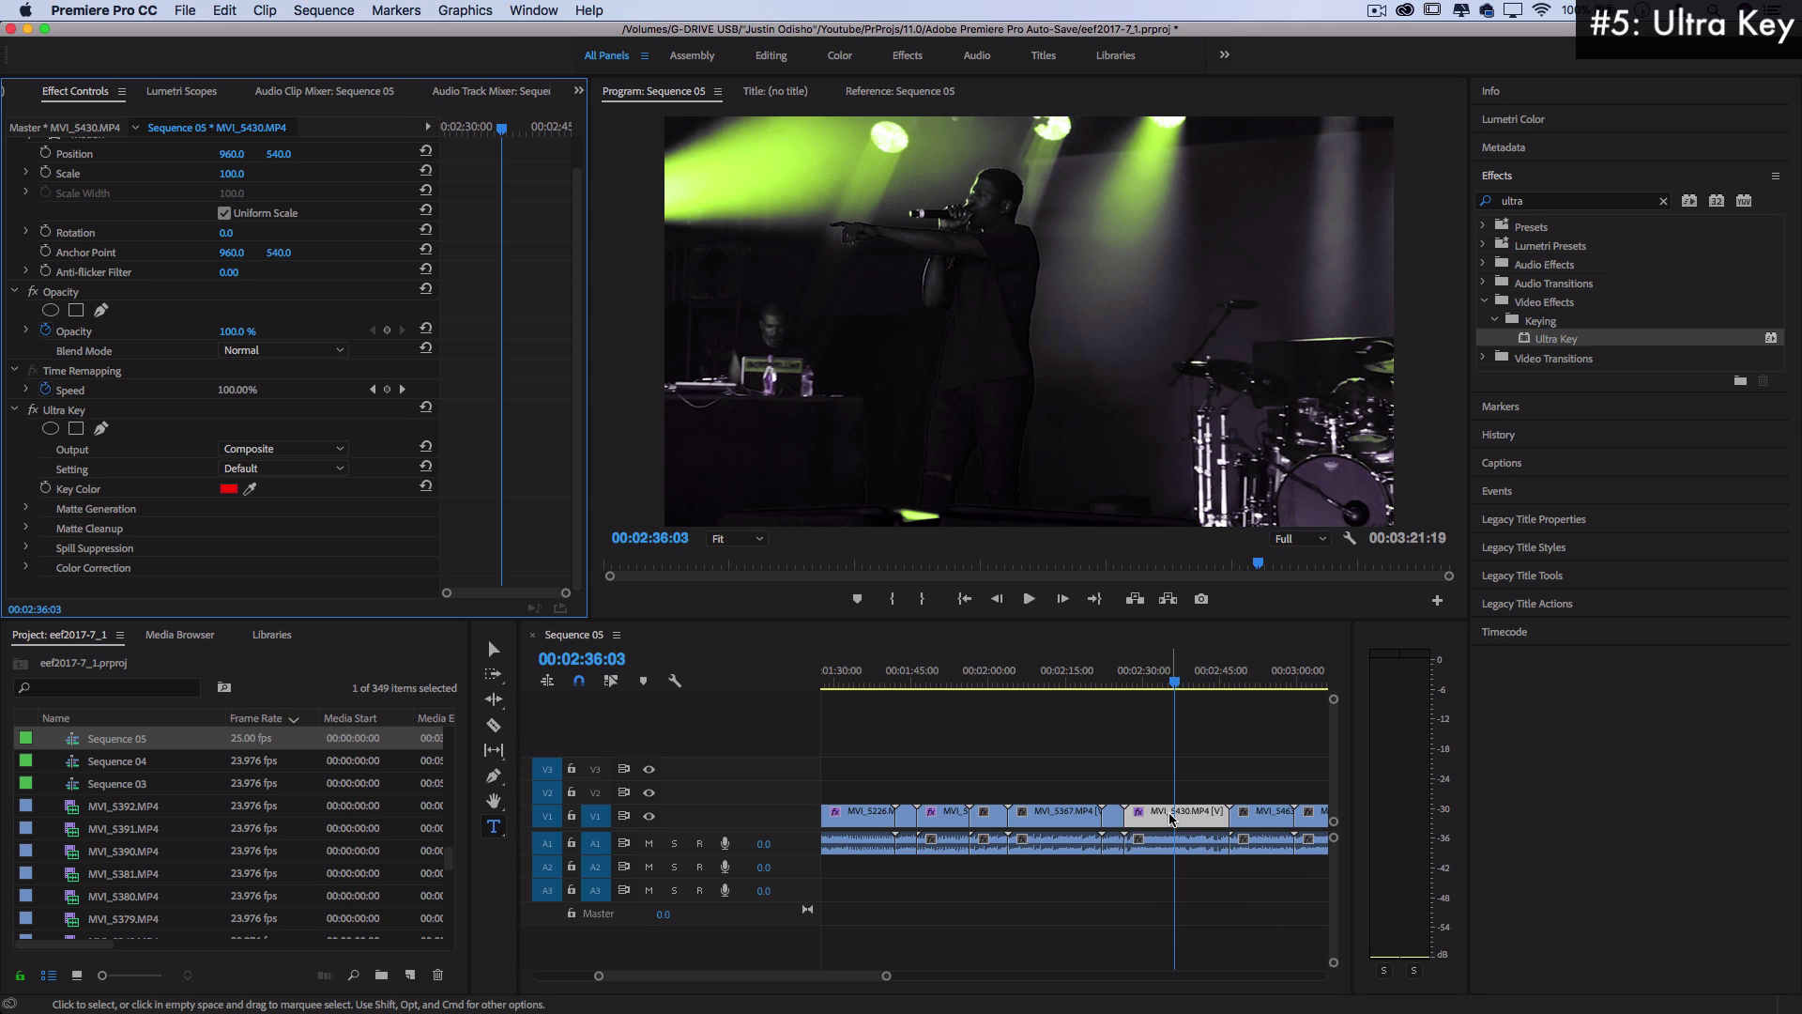
Move the keyed MVI_5430 clip onto V2 above the fireworks clip
left_click_drag(1170, 816, 1042, 799)
left_click(1055, 672)
left_click_drag(1056, 674, 1033, 673)
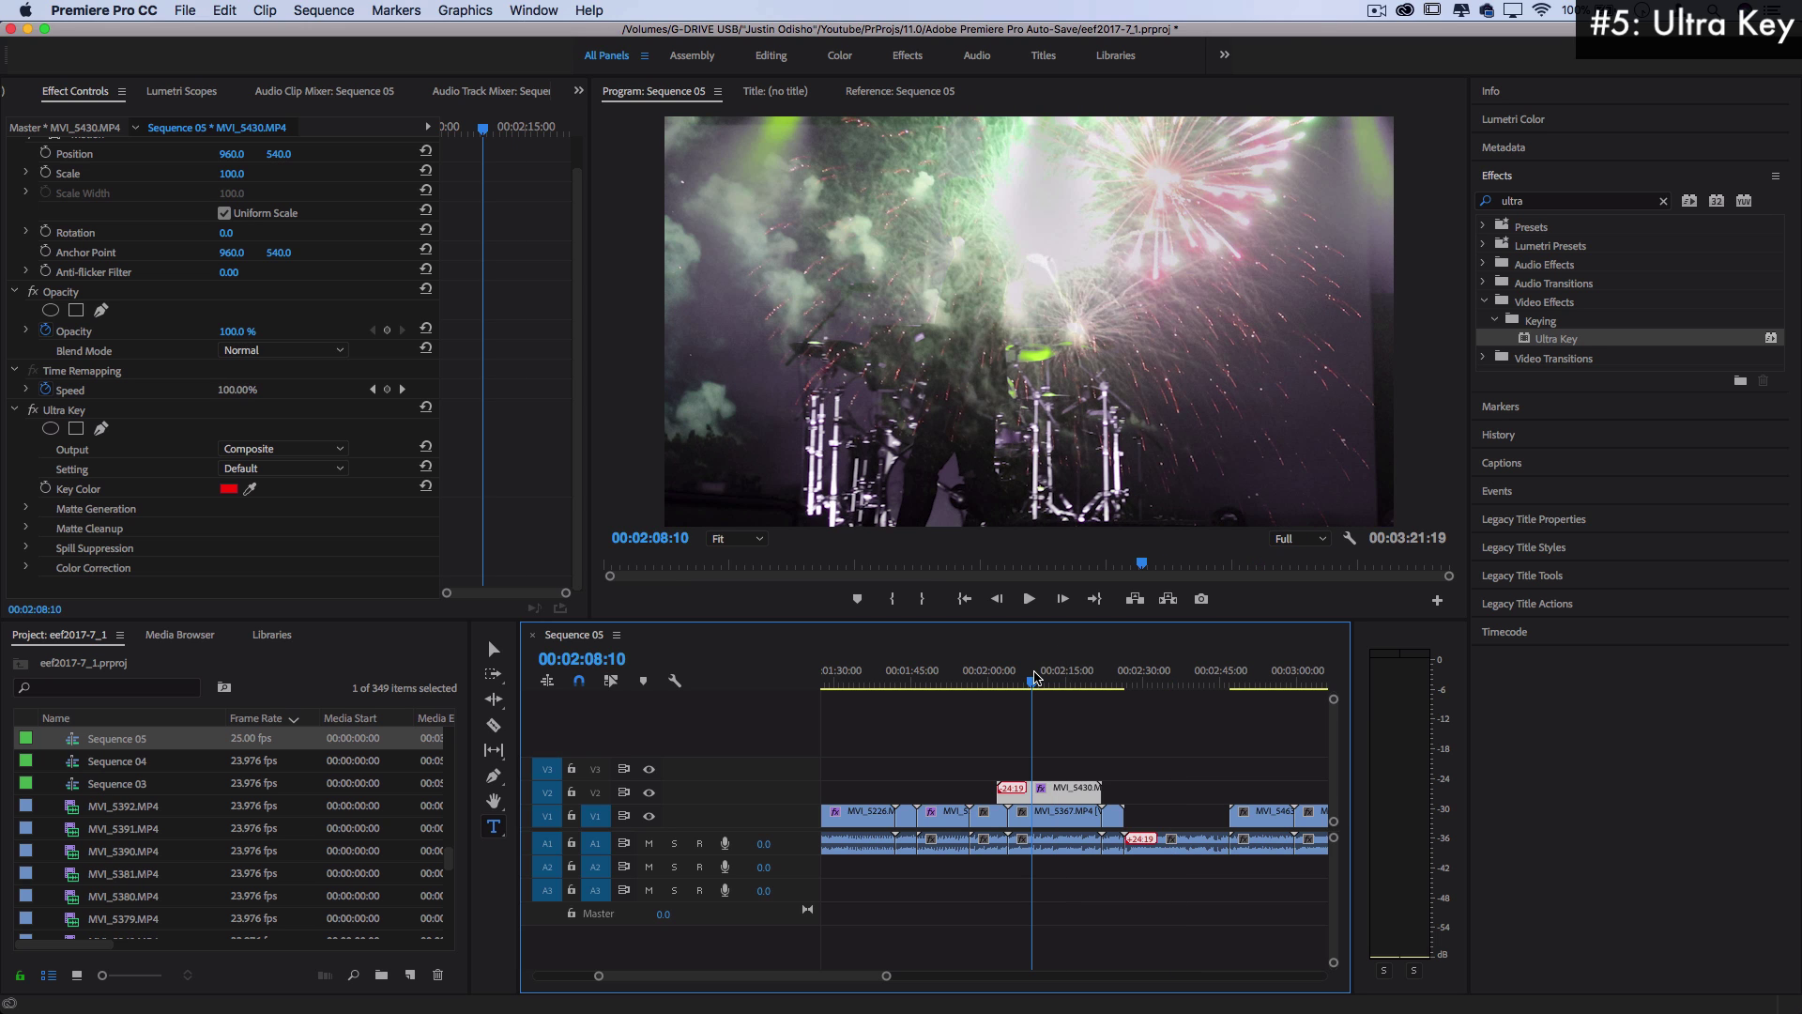
left_click(1018, 683)
Play back the layered section from about 00:02:05, replaying from about 00:02:07
key("space")
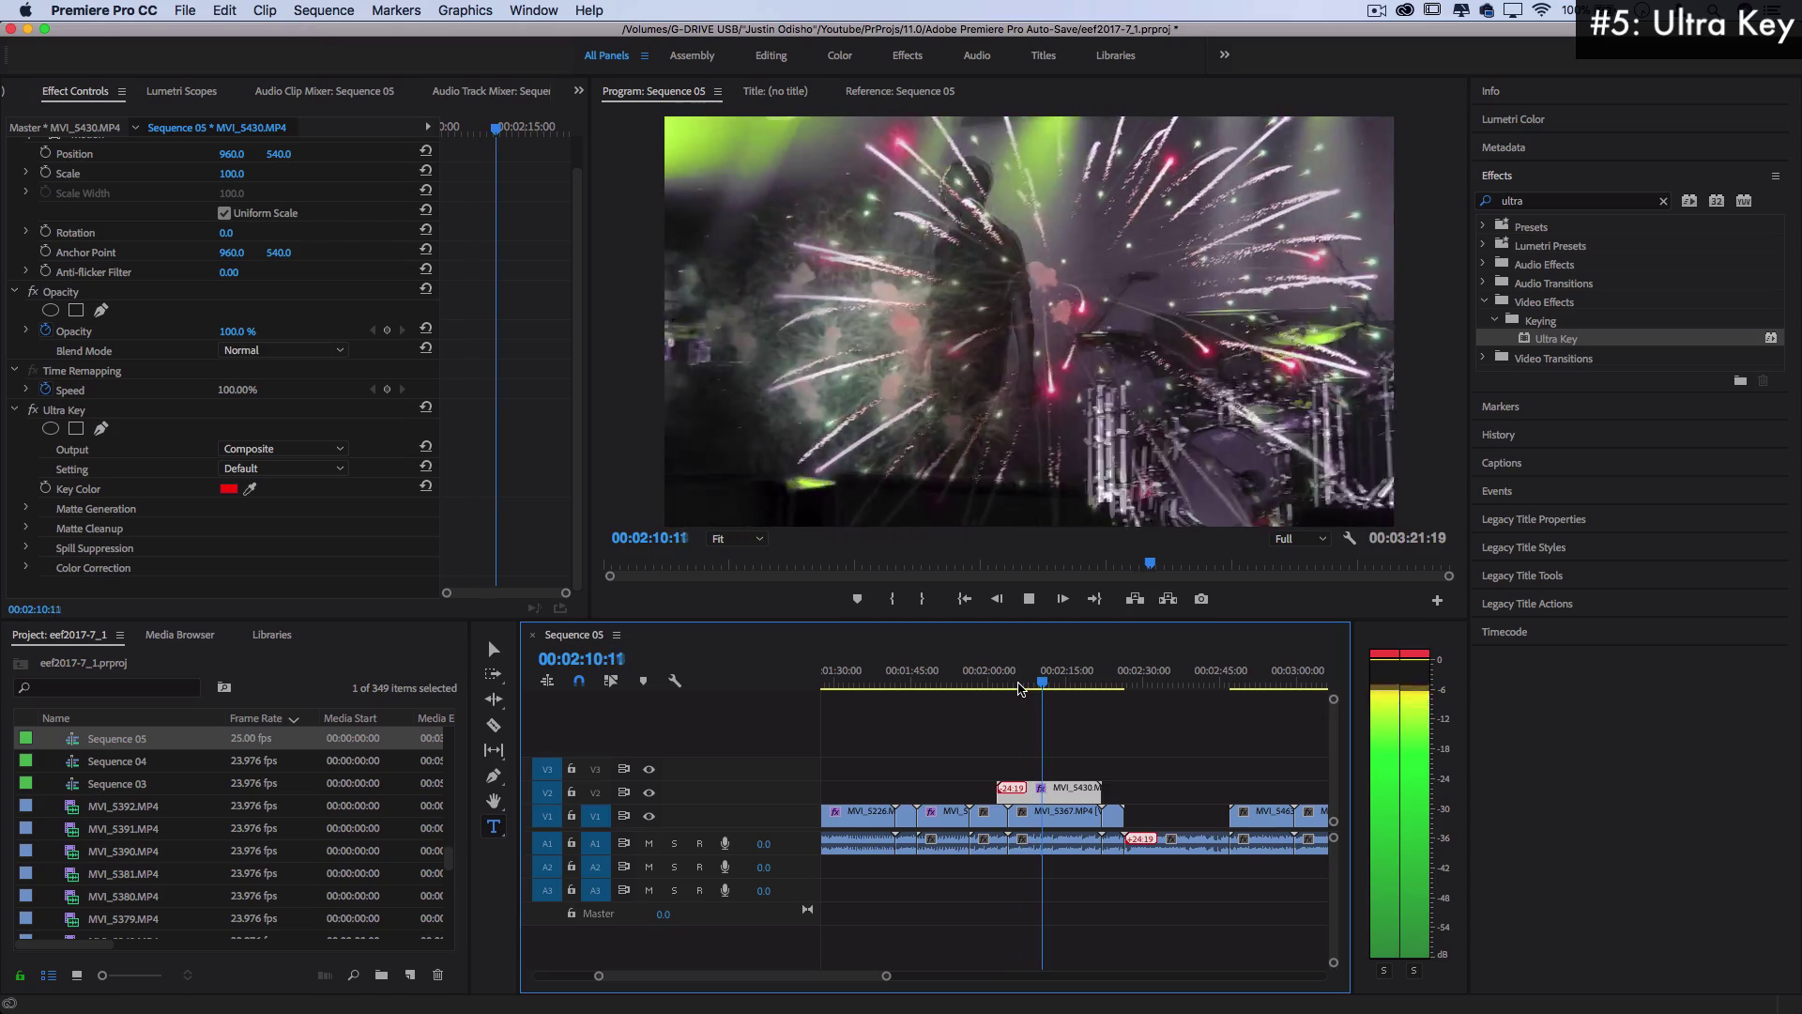
left_click(1028, 681)
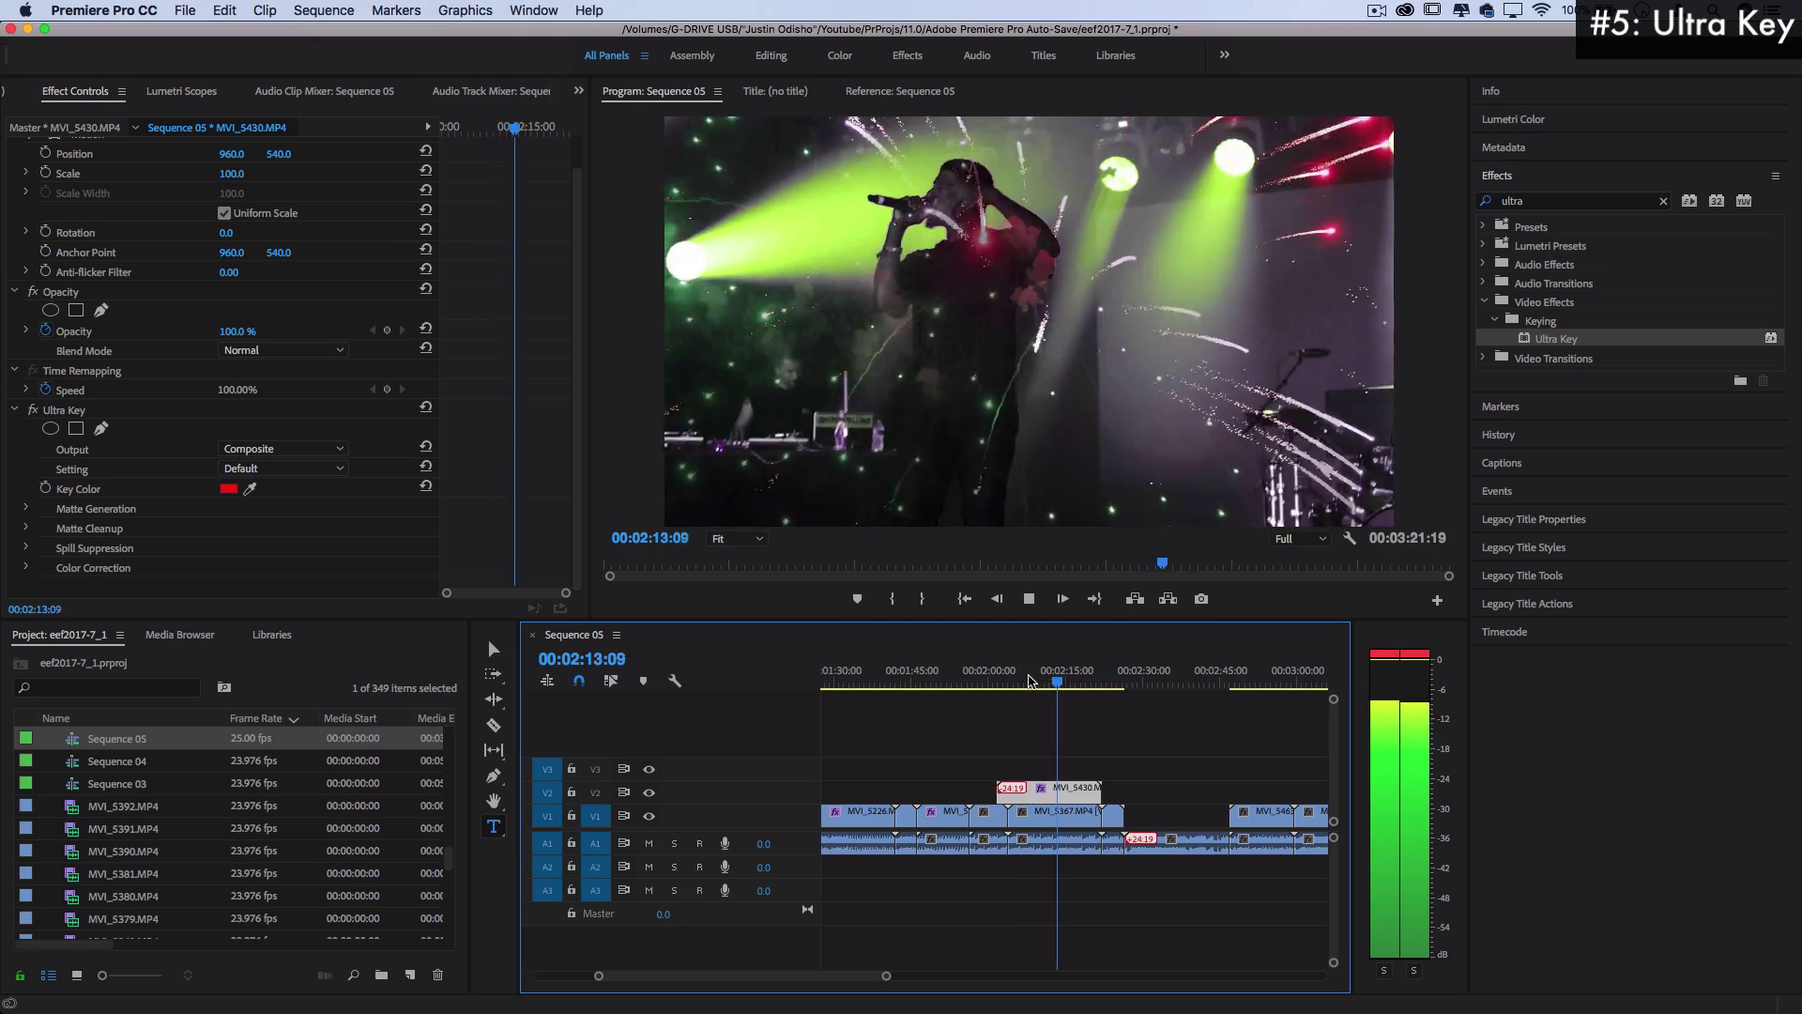
key("space")
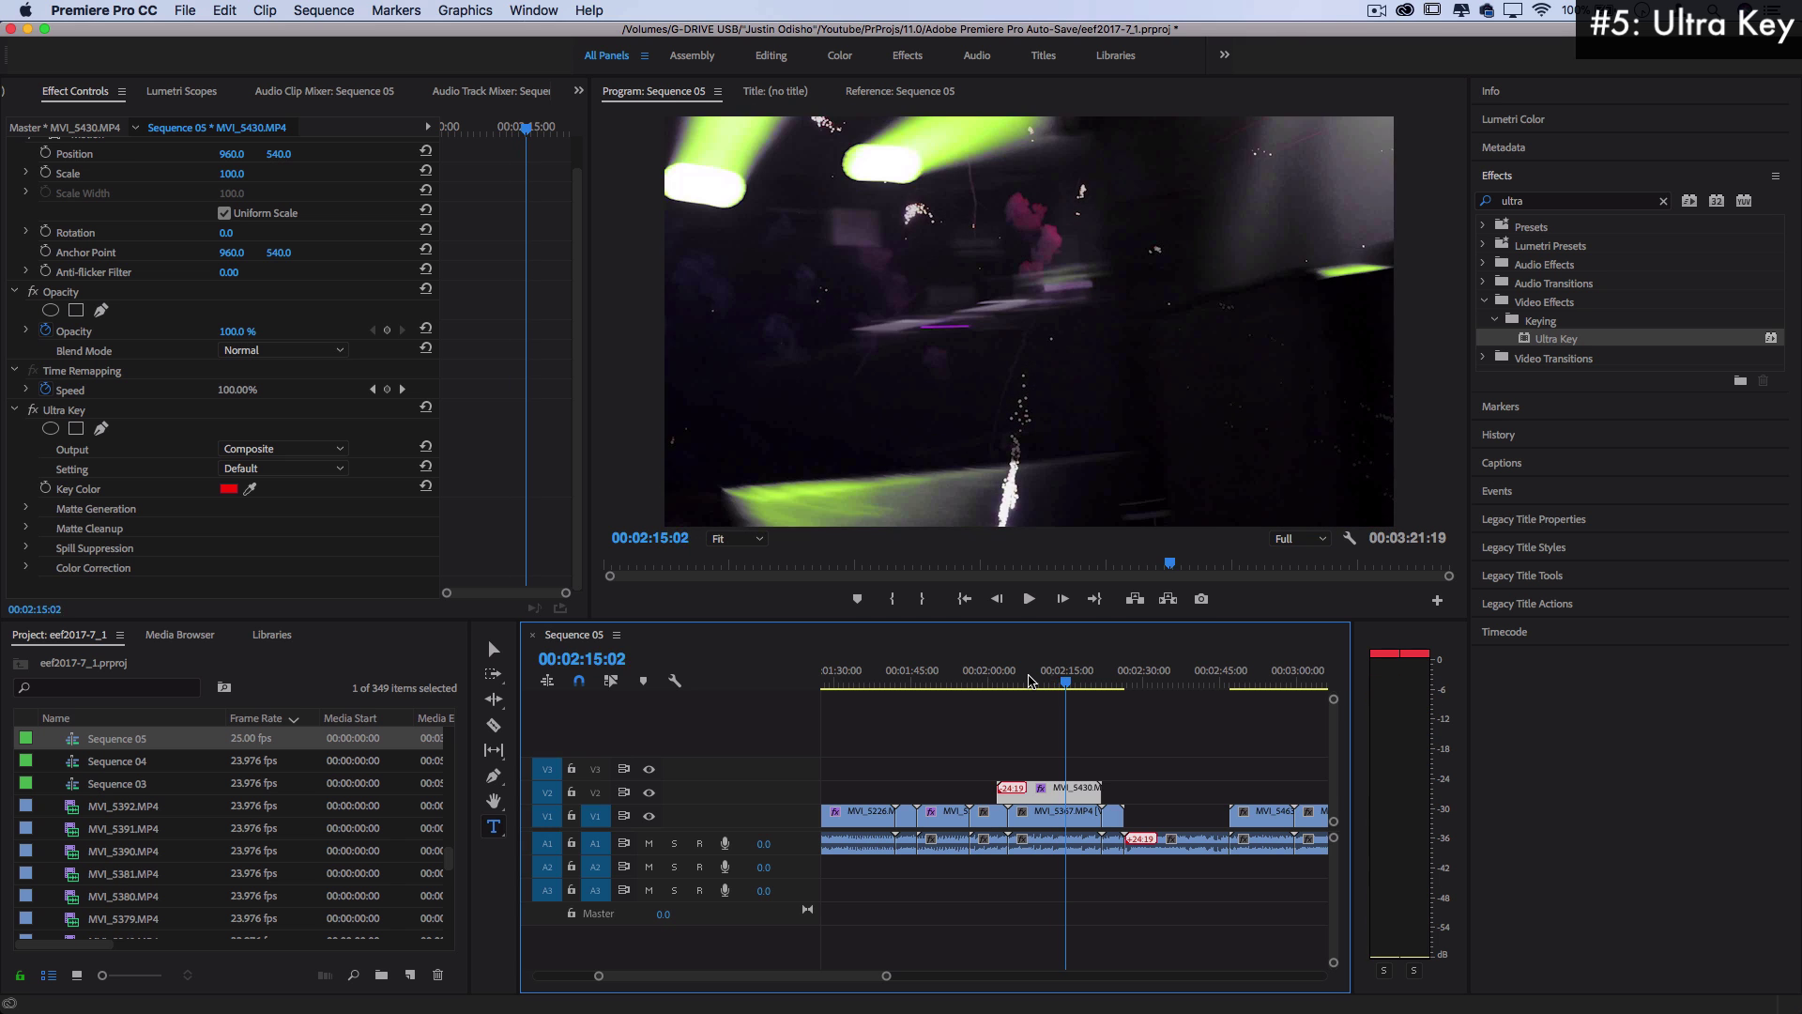
left_click(1041, 690)
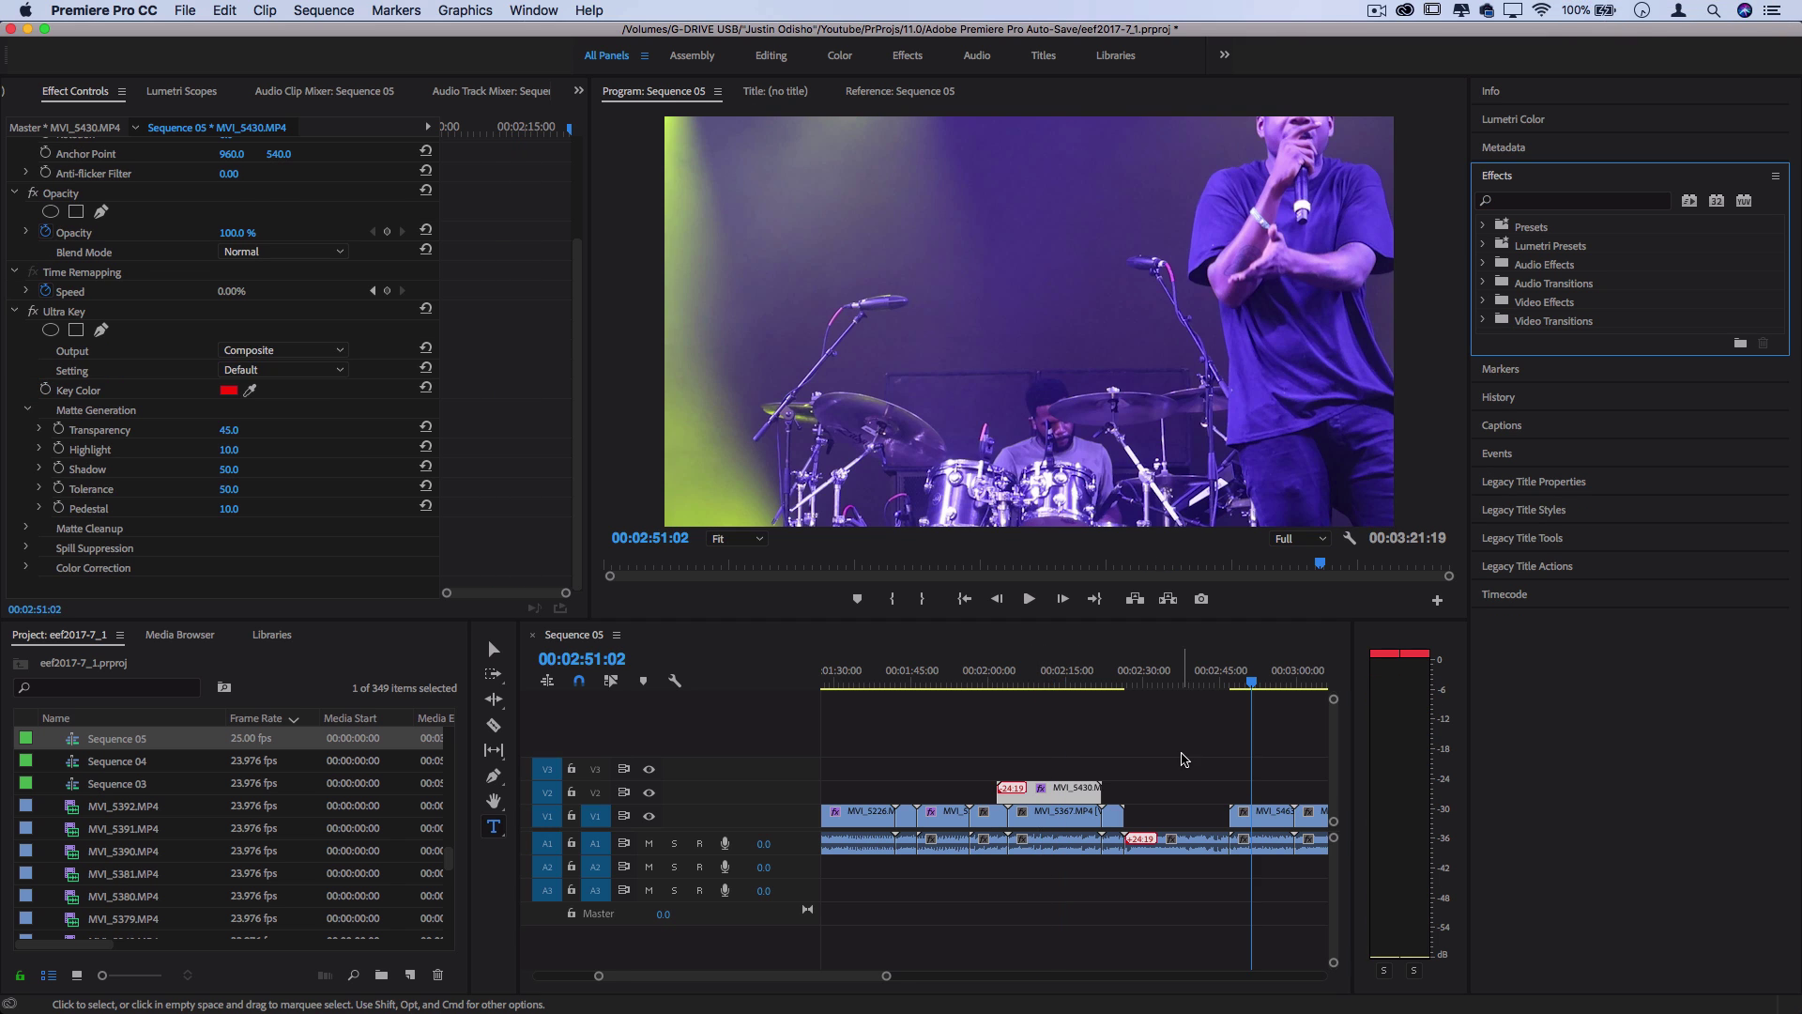
Search effects for 'luma' and apply Keying > Luma Key to MVI_5463 on V1
scroll(1182, 760, "right", 3)
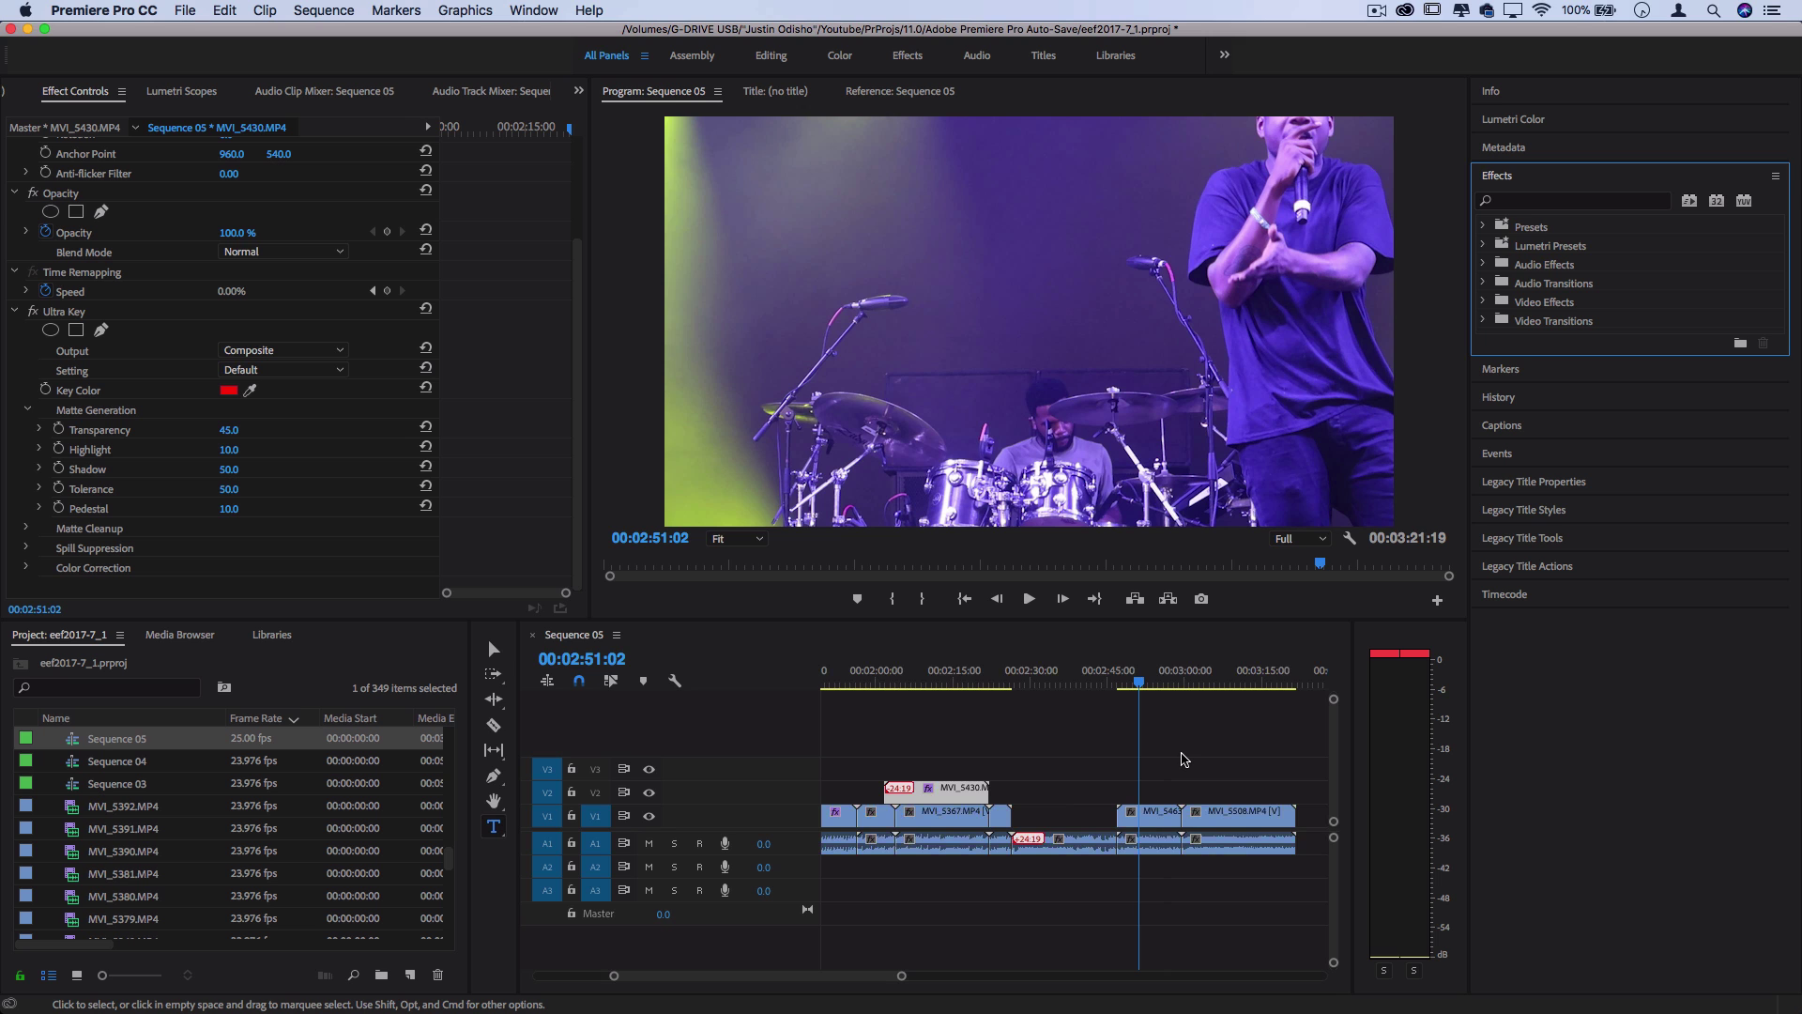
left_click(1512, 200)
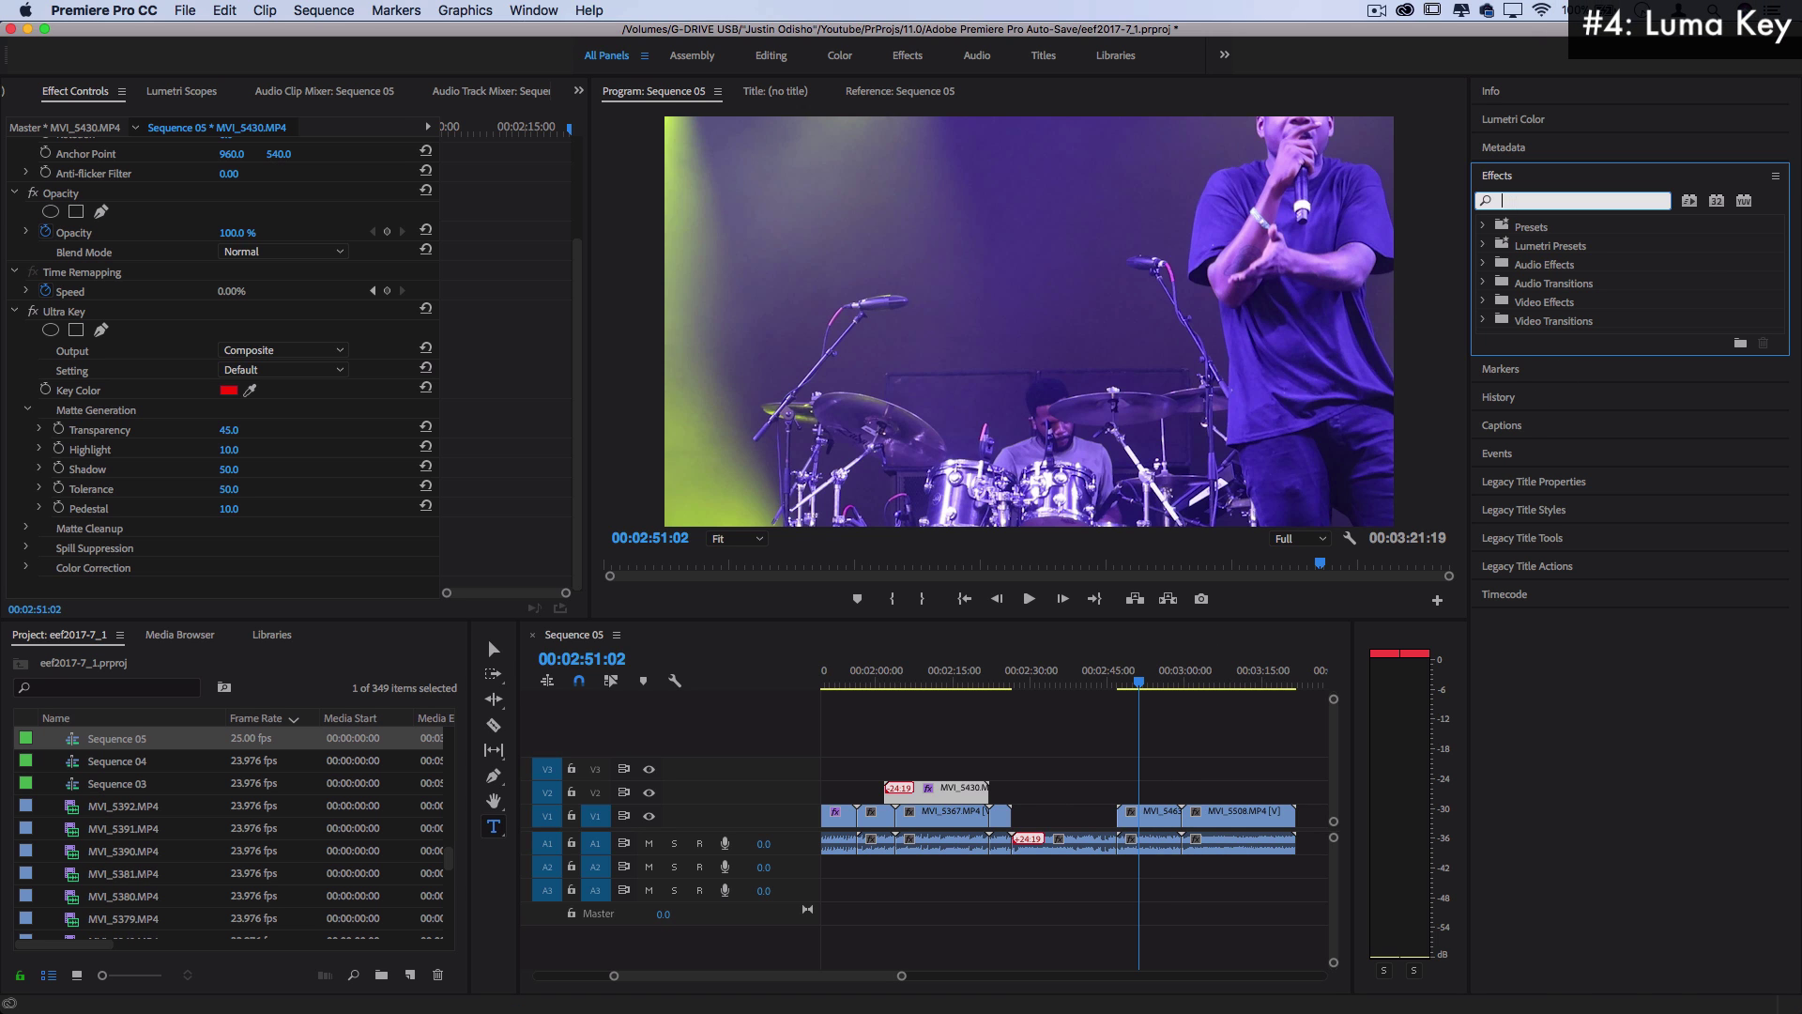
type("luma")
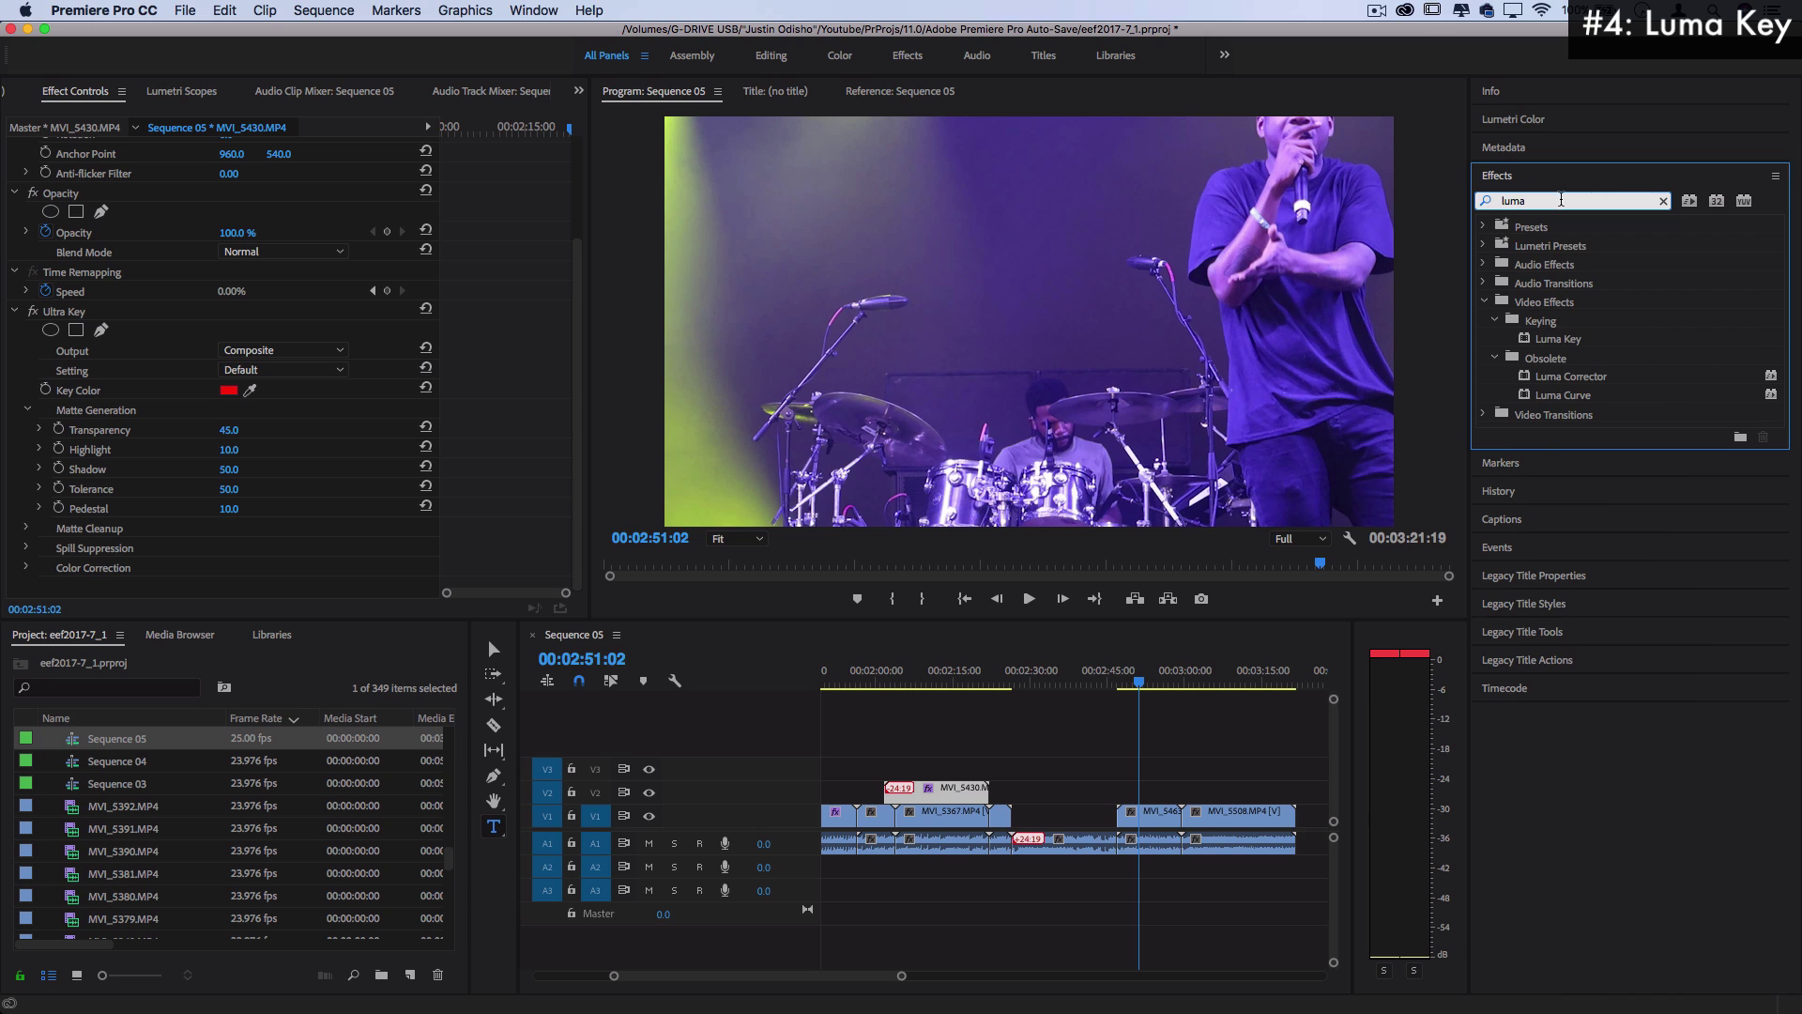
left_click(1561, 338)
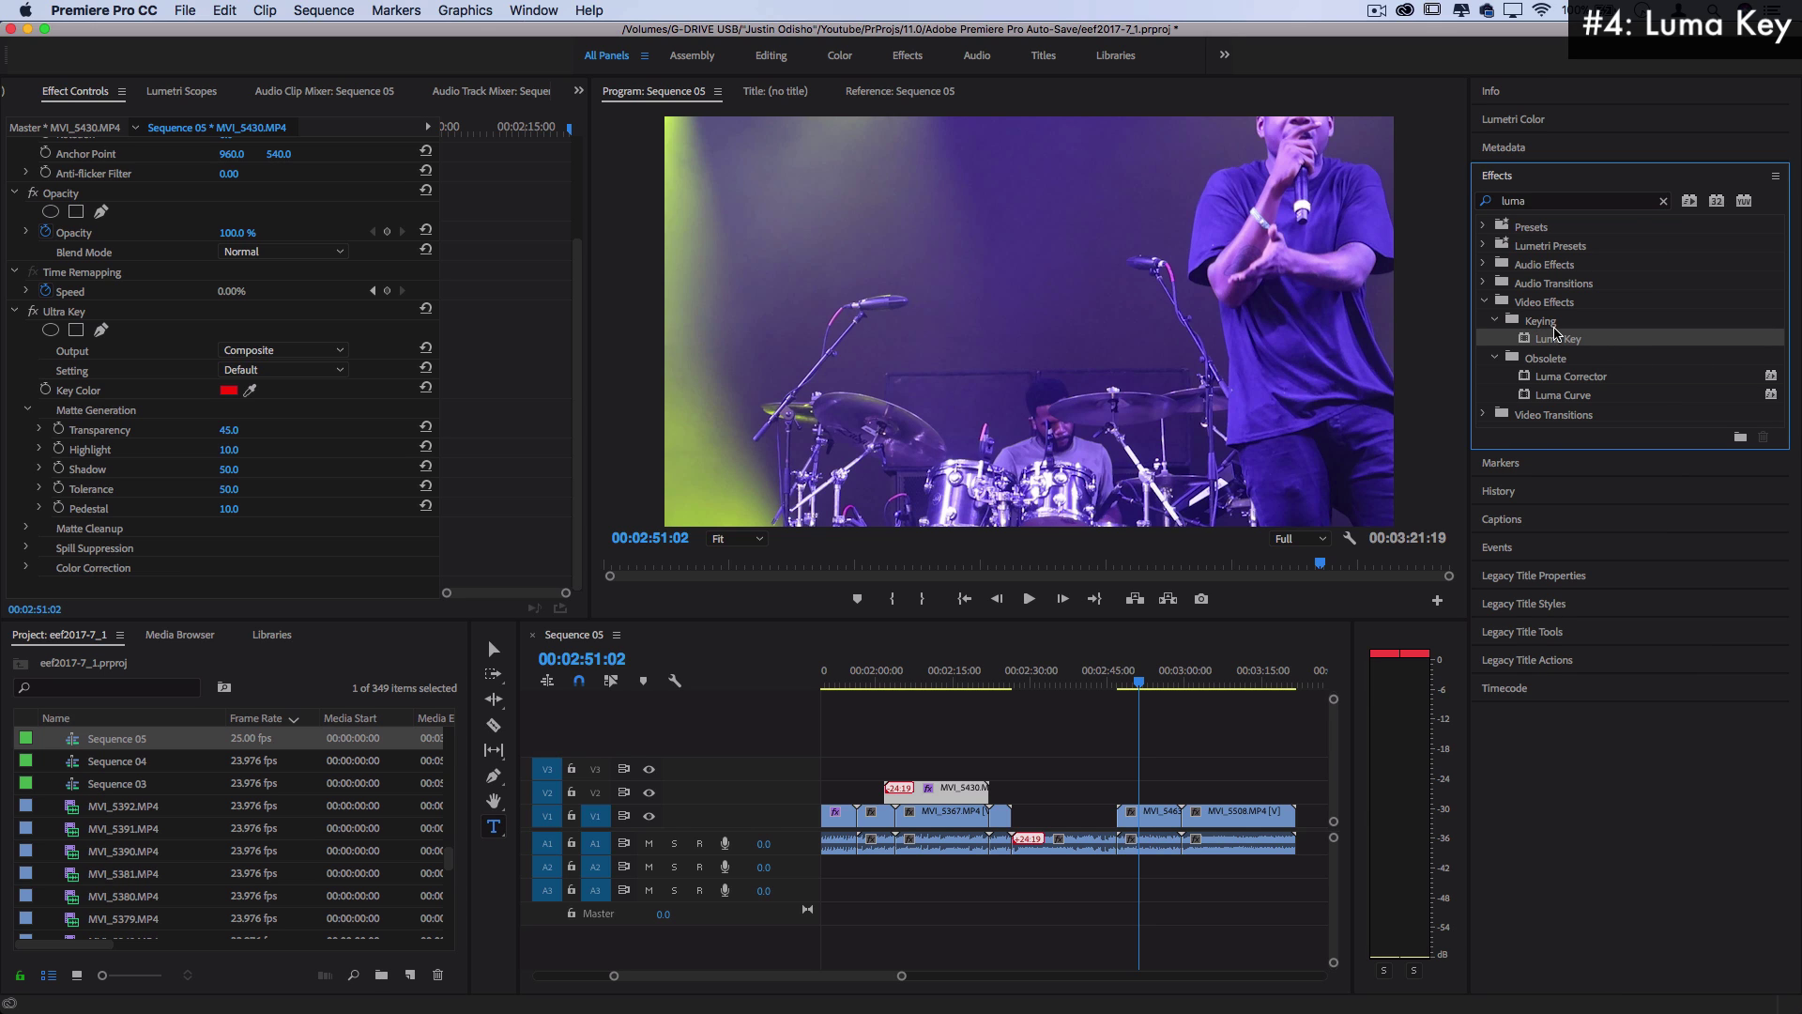
left_click(1548, 325)
left_click(1563, 341)
left_click_drag(1562, 342, 1142, 813)
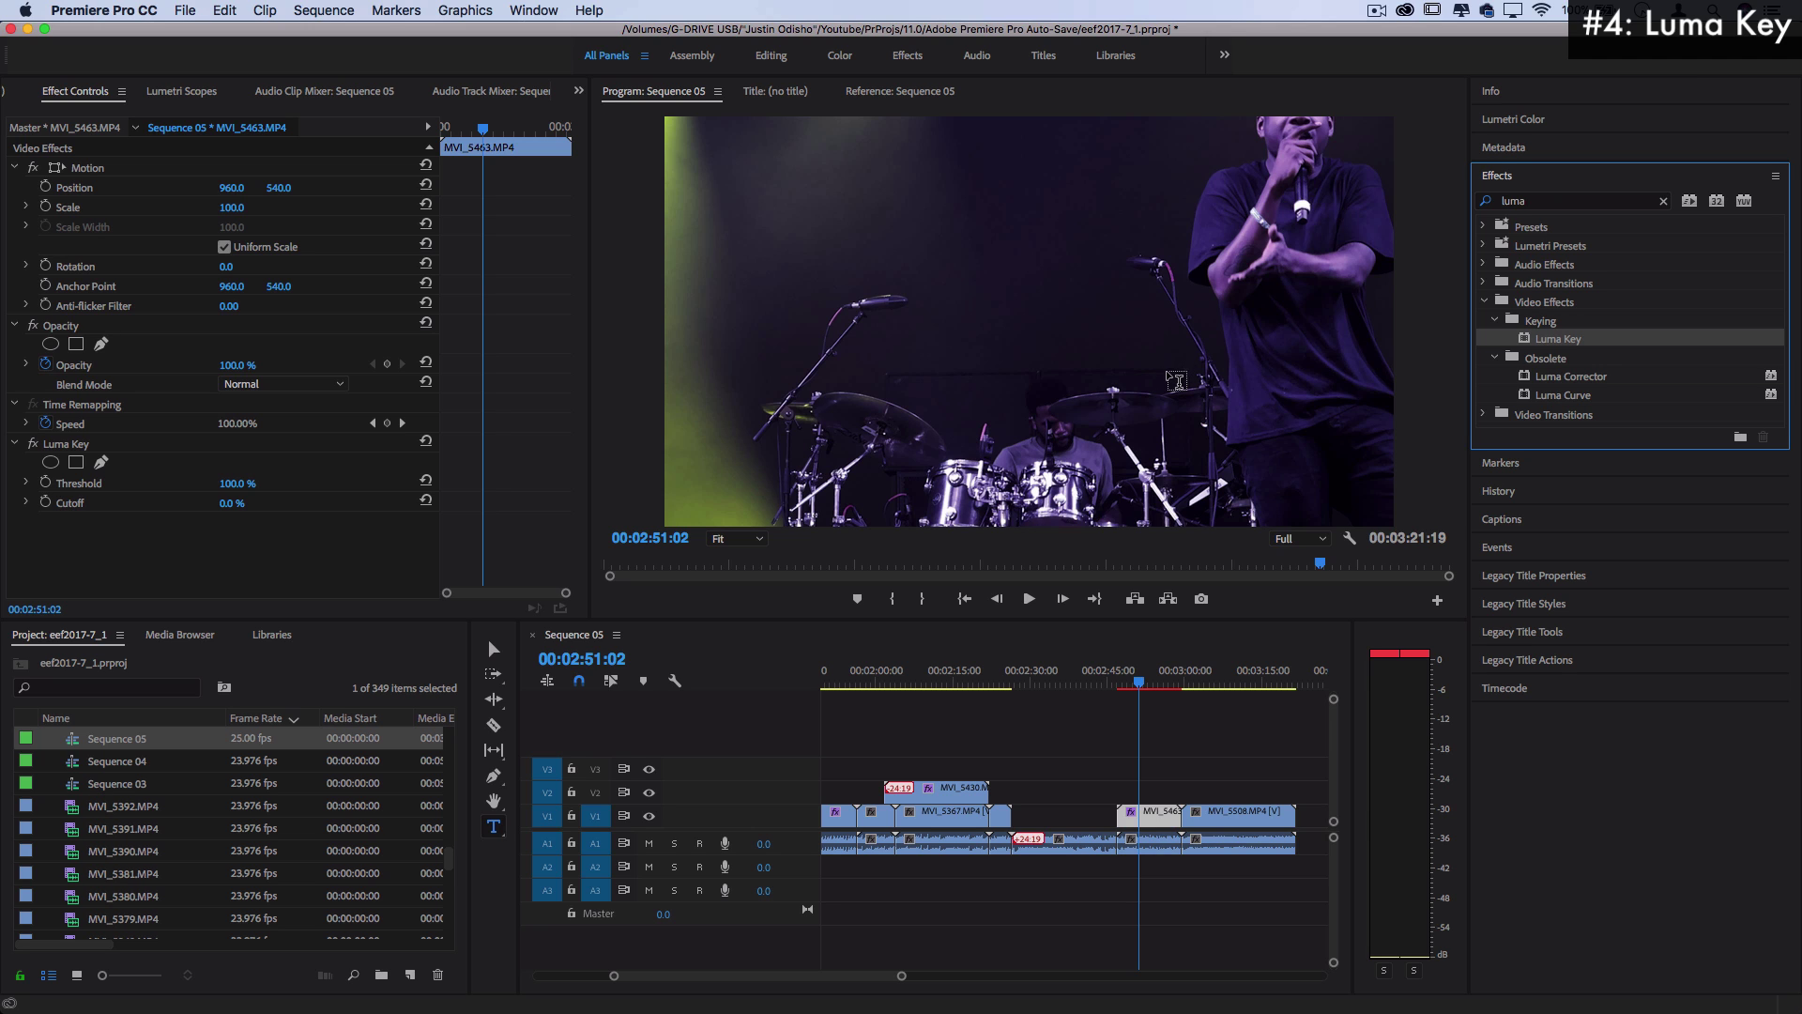
left_click(58, 446)
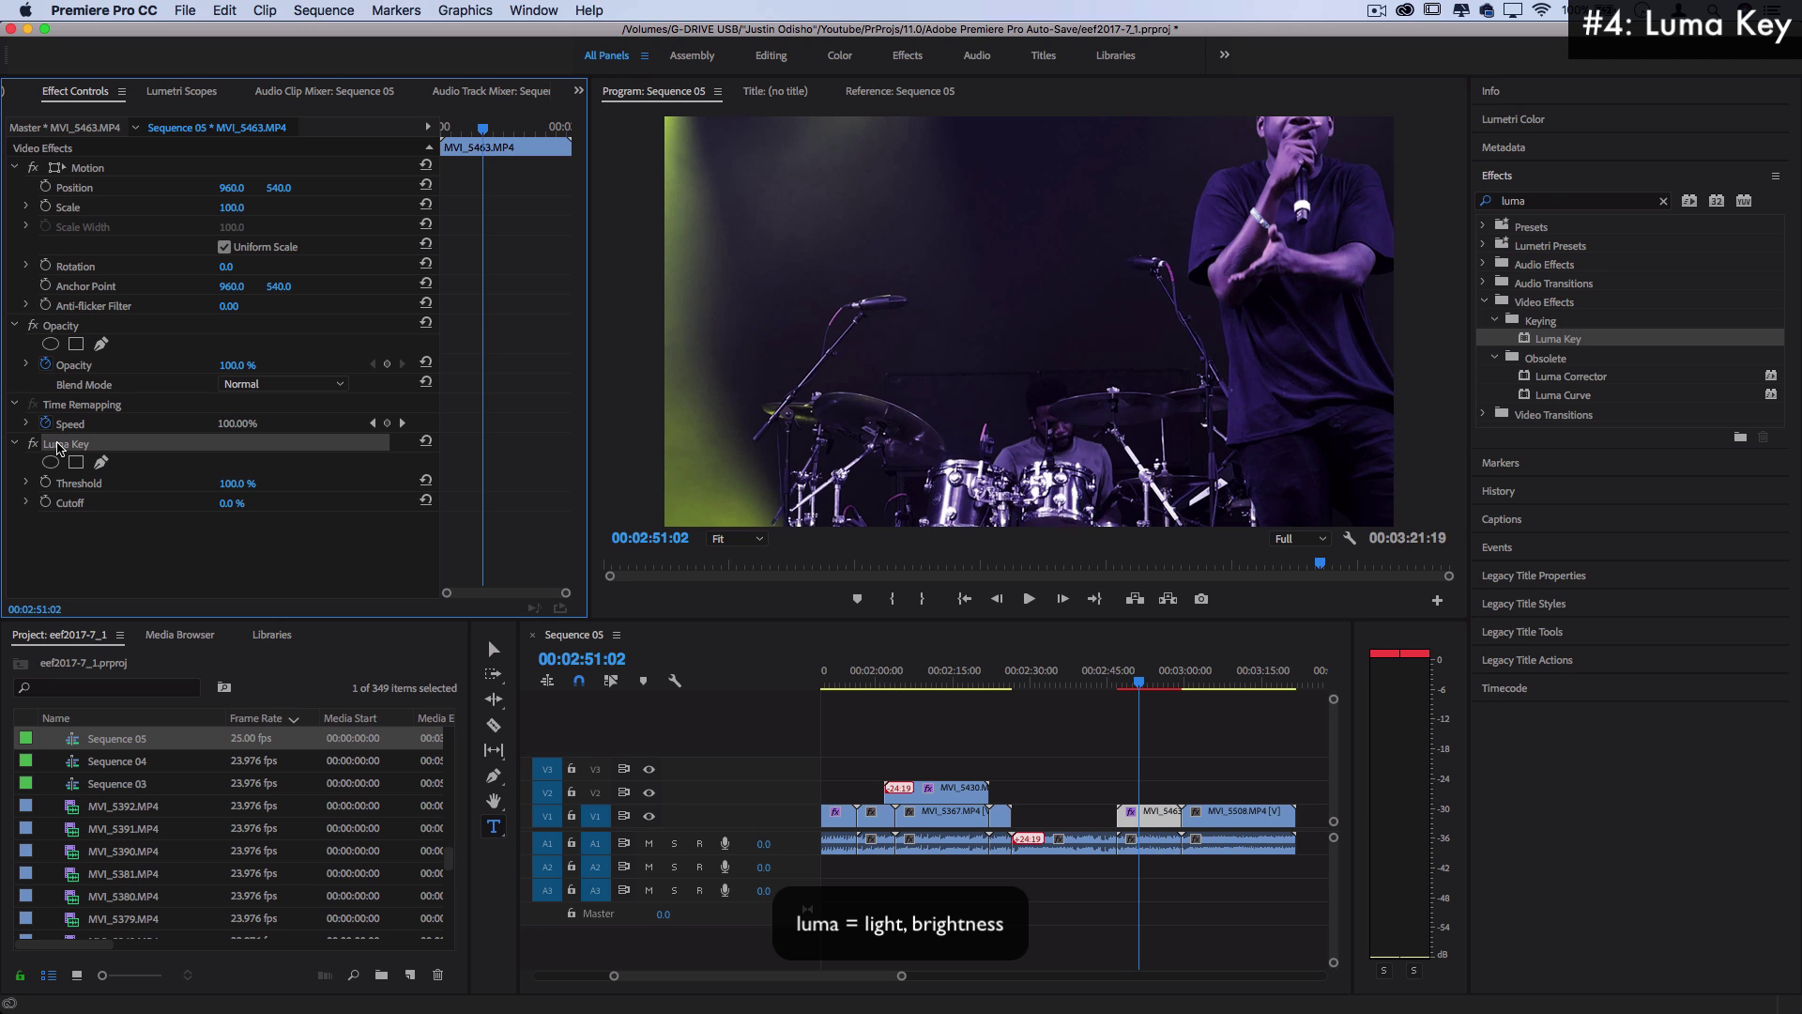
Drop the Luma Key Threshold to 0% and raise the Cutoff to about 30%
left_click_drag(232, 484, 215, 500)
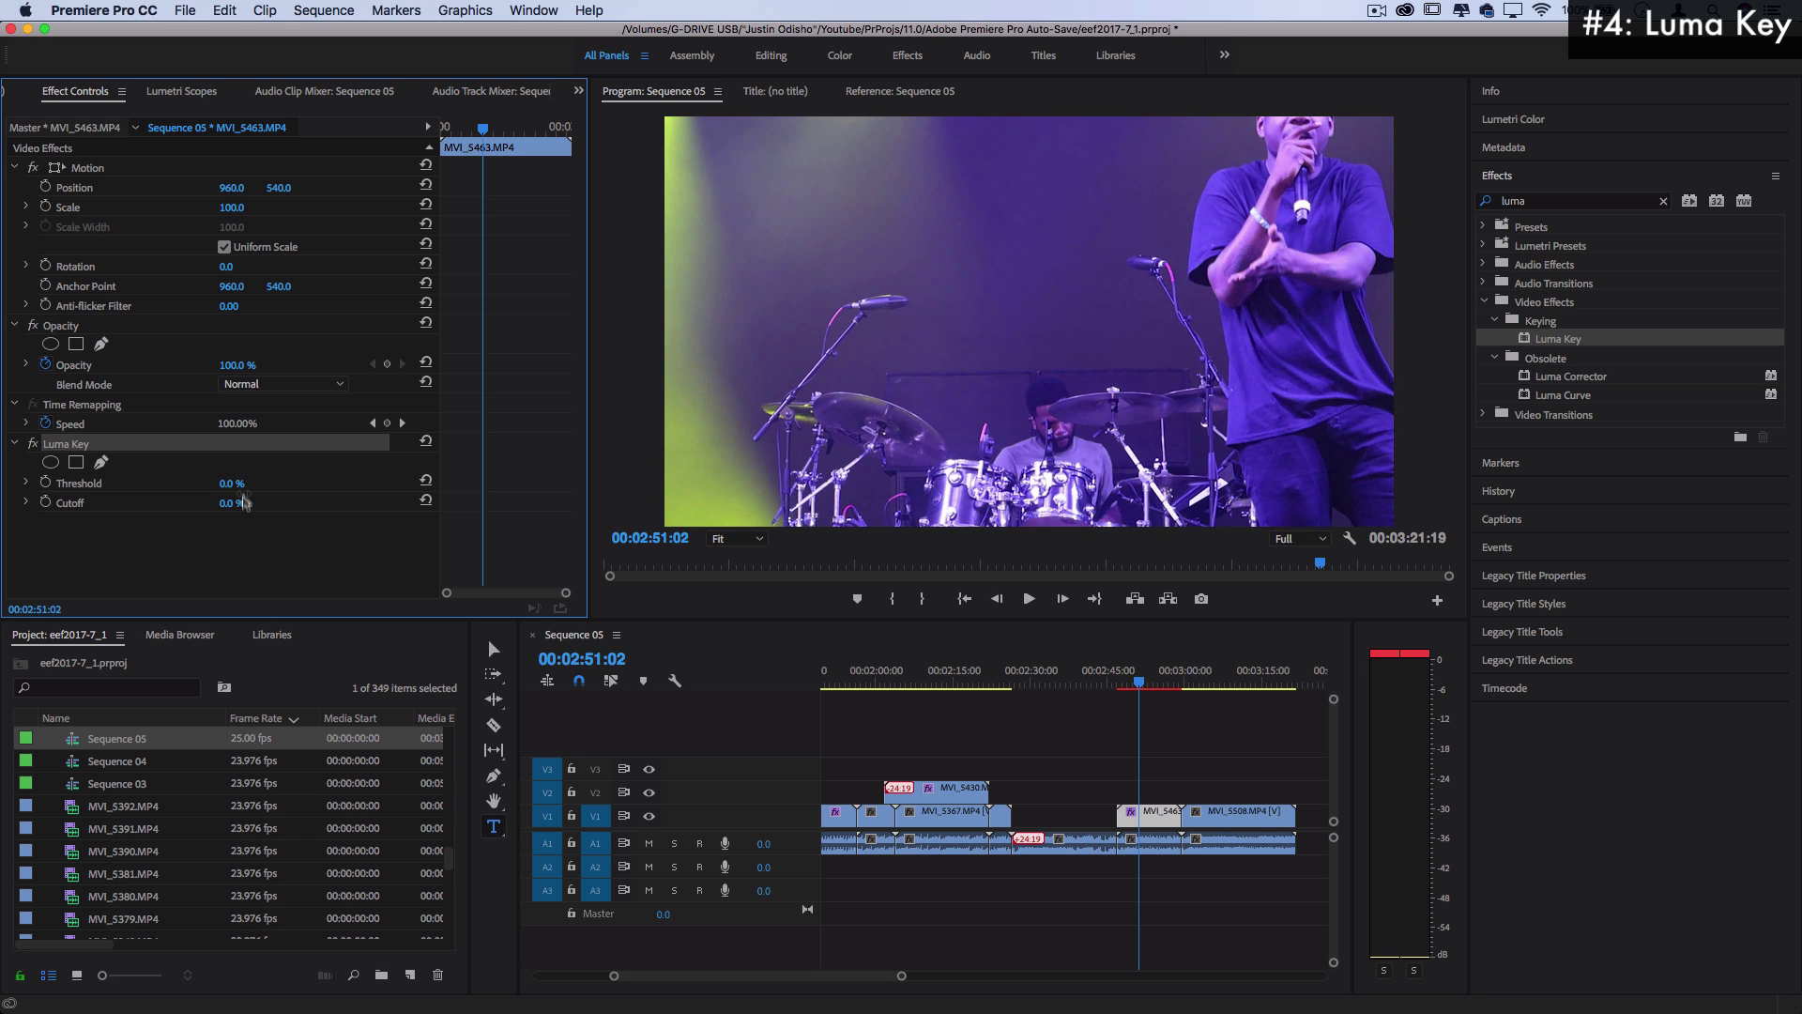
mouse_move(228, 503)
left_mouse_down()
mouse_move(282, 503)
mouse_move(237, 504)
mouse_move(272, 484)
mouse_move(268, 503)
mouse_move(291, 503)
mouse_move(262, 503)
left_mouse_up()
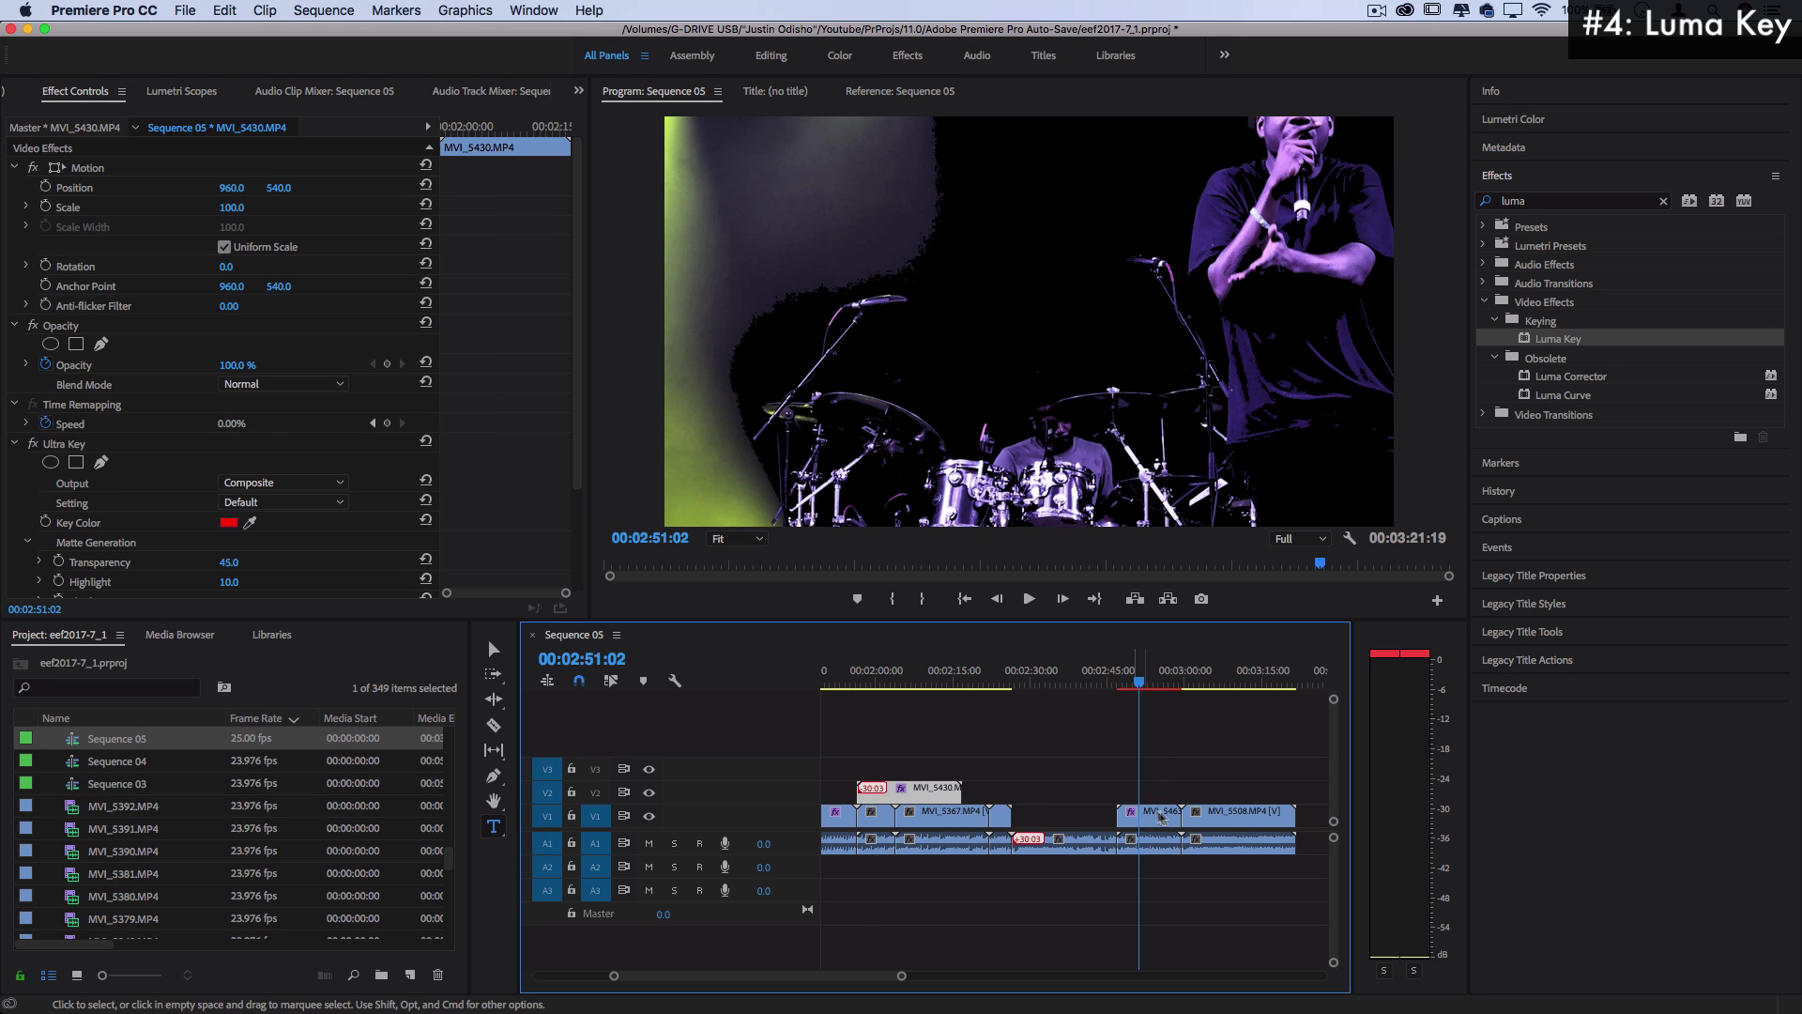
Move MVI_5463 onto V2 over the fireworks and raise its Luma Key Cutoff to 41%
left_click_drag(1167, 817, 1015, 794)
left_click(976, 679)
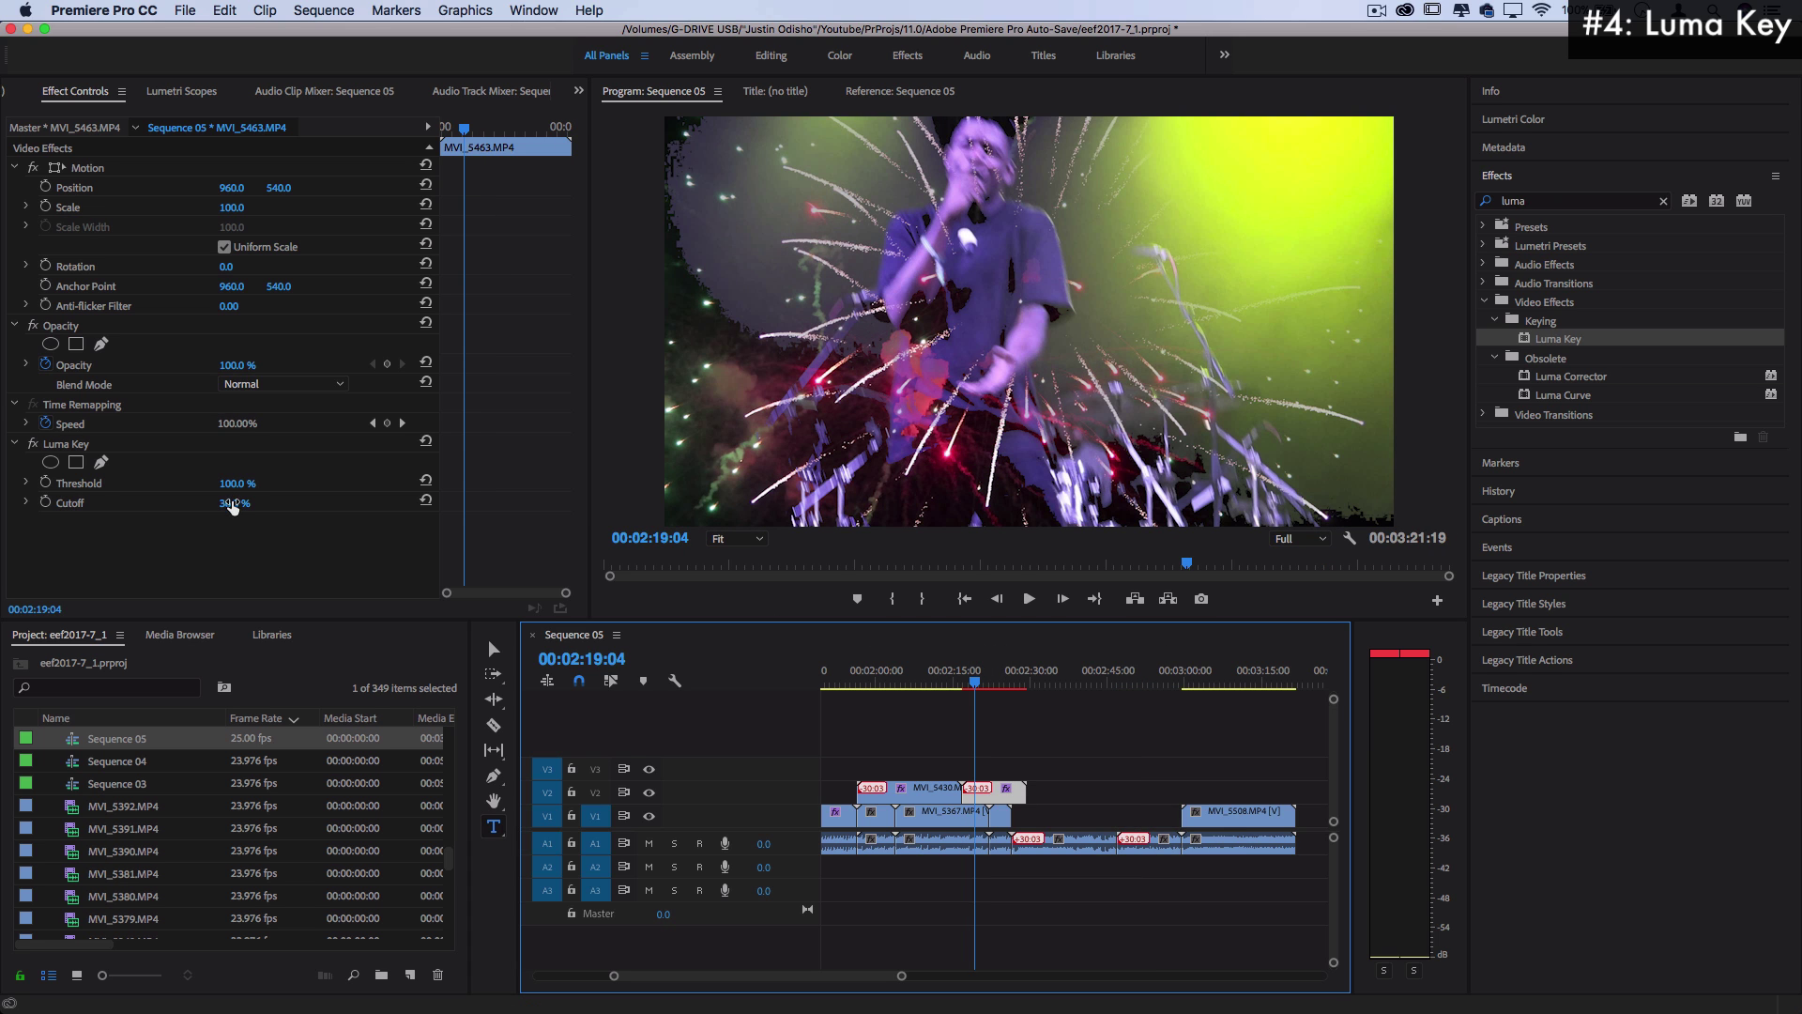
mouse_move(233, 507)
left_mouse_down()
mouse_move(276, 507)
mouse_move(243, 507)
left_mouse_up()
Zoom the timeline in around the playhead and play back the layered clips
key("equal")
key("space")
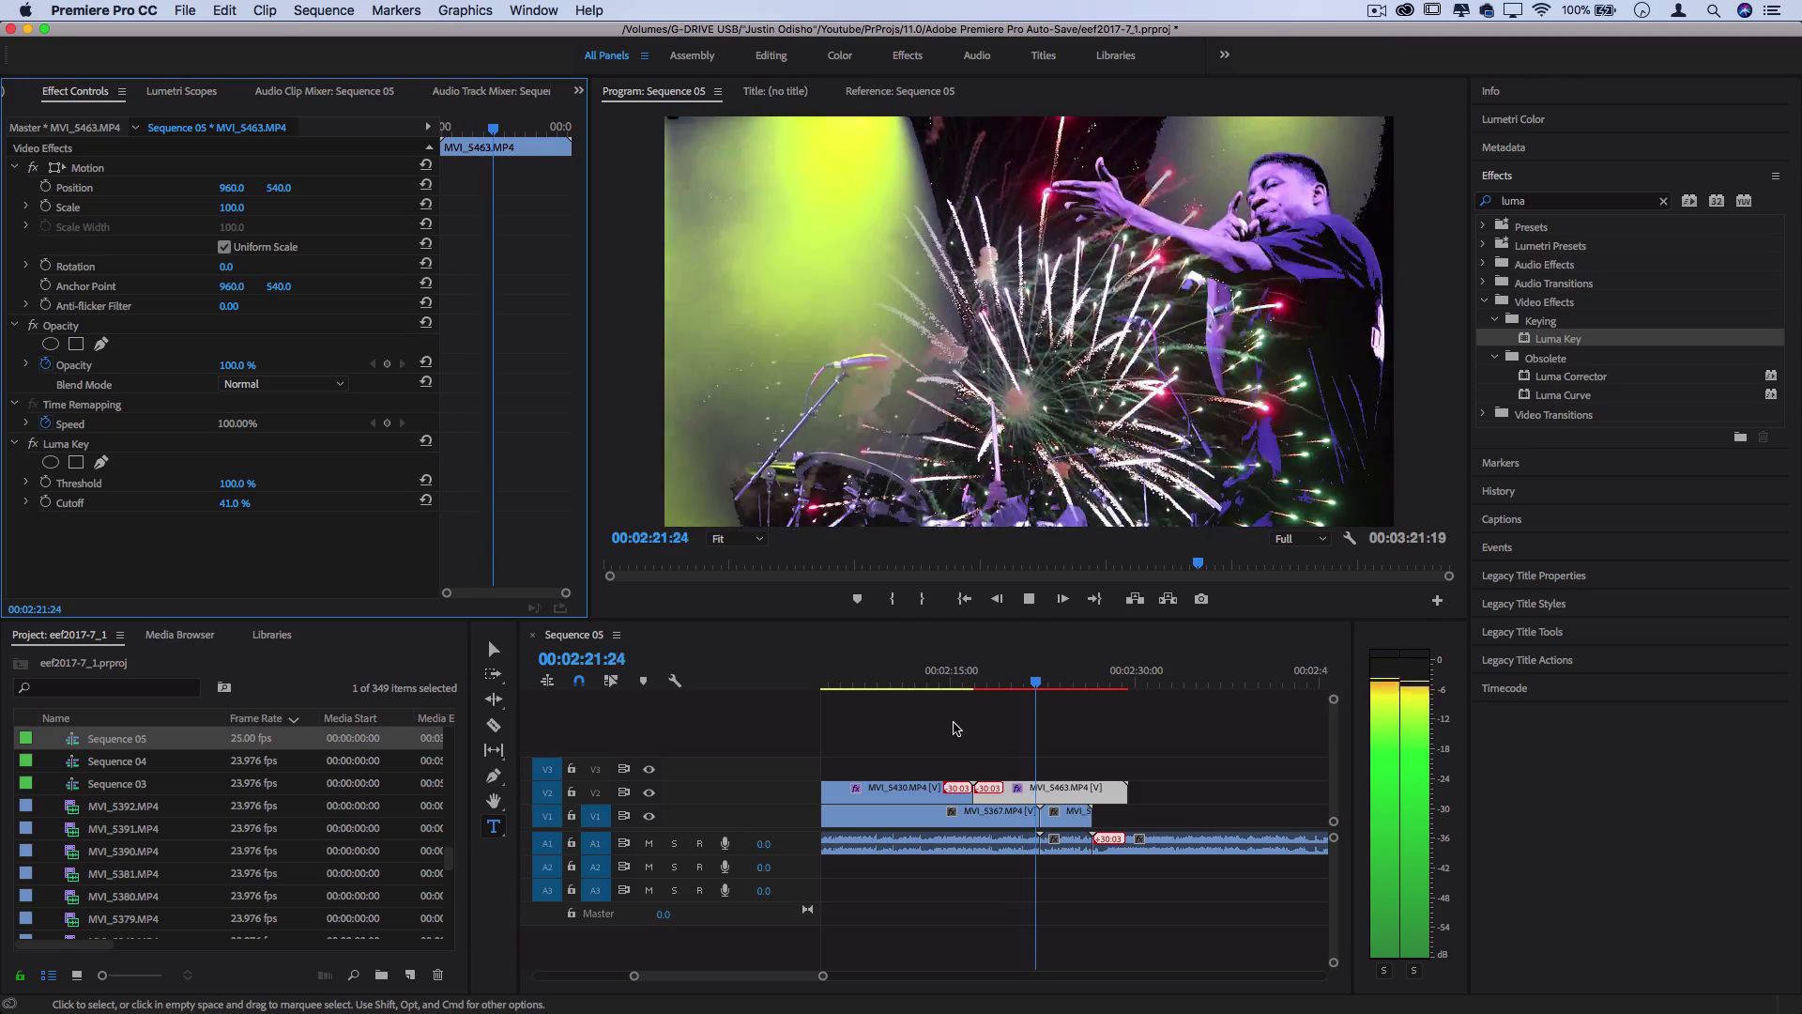
key("space")
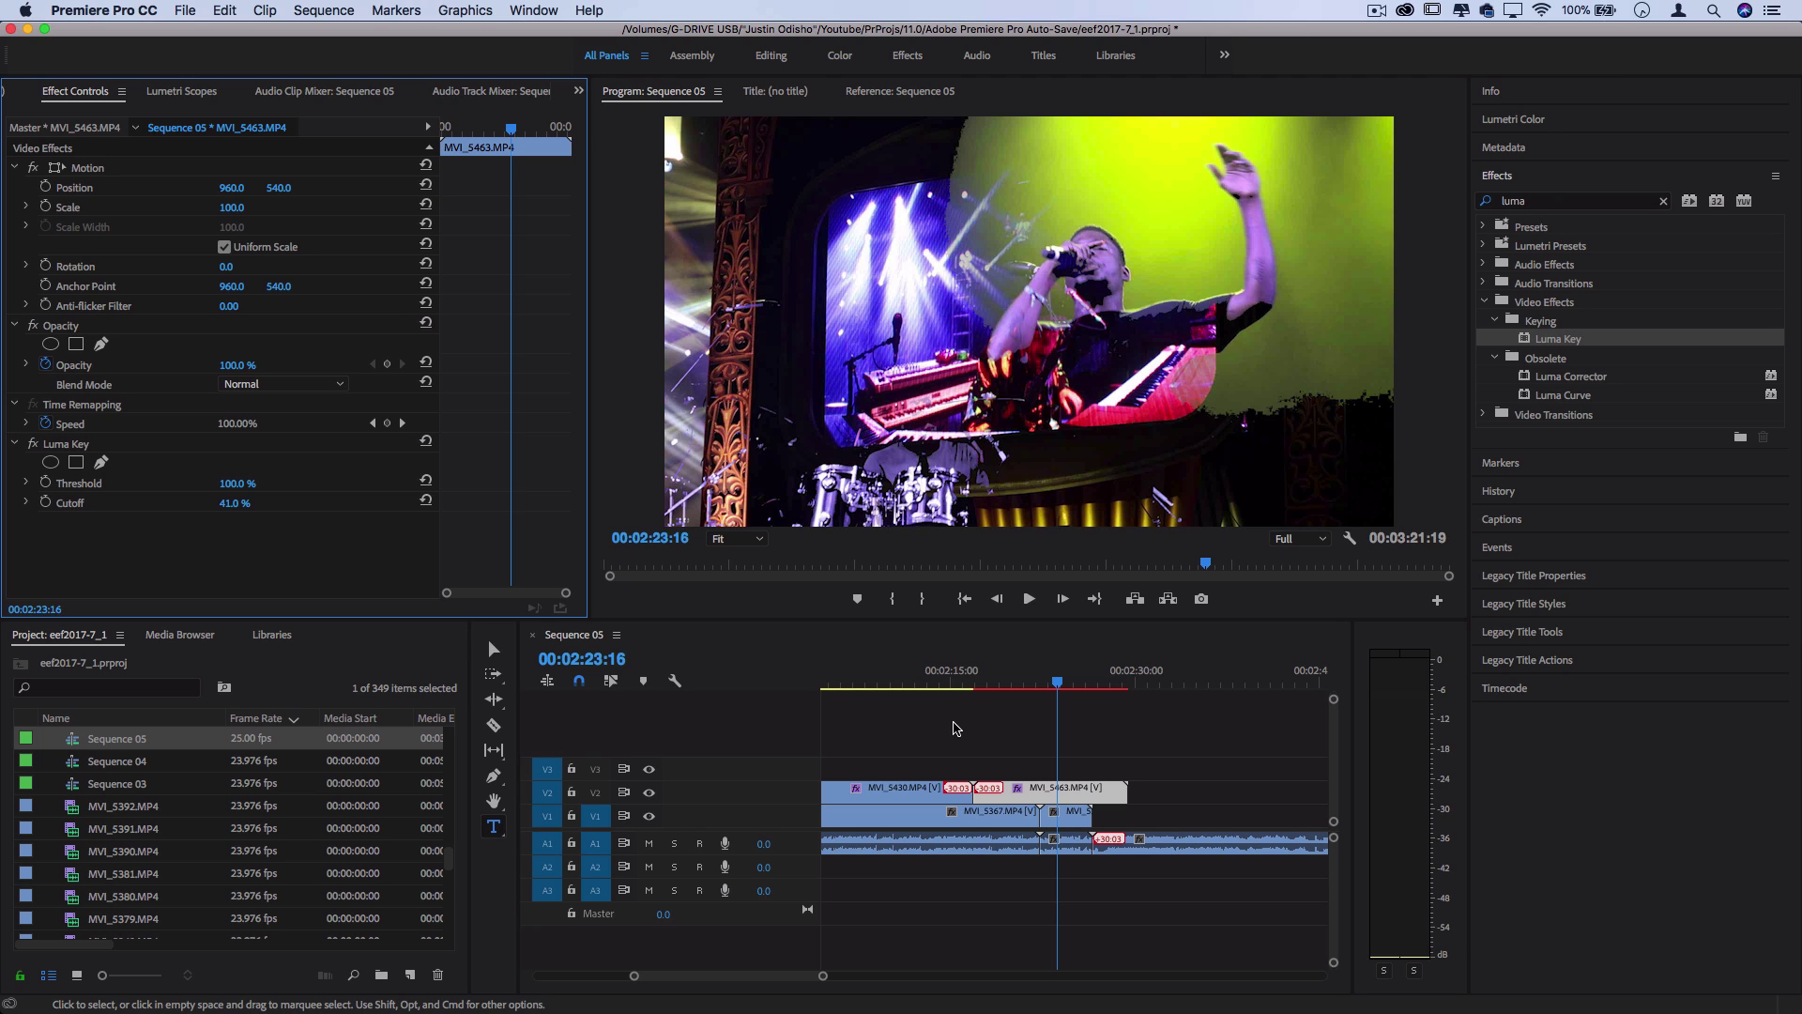
scroll(1033, 741, "down", 10)
Apply the Time > Echo effect to the MVI_5508 laser clip at 00:03:02:21
left_click(1113, 755)
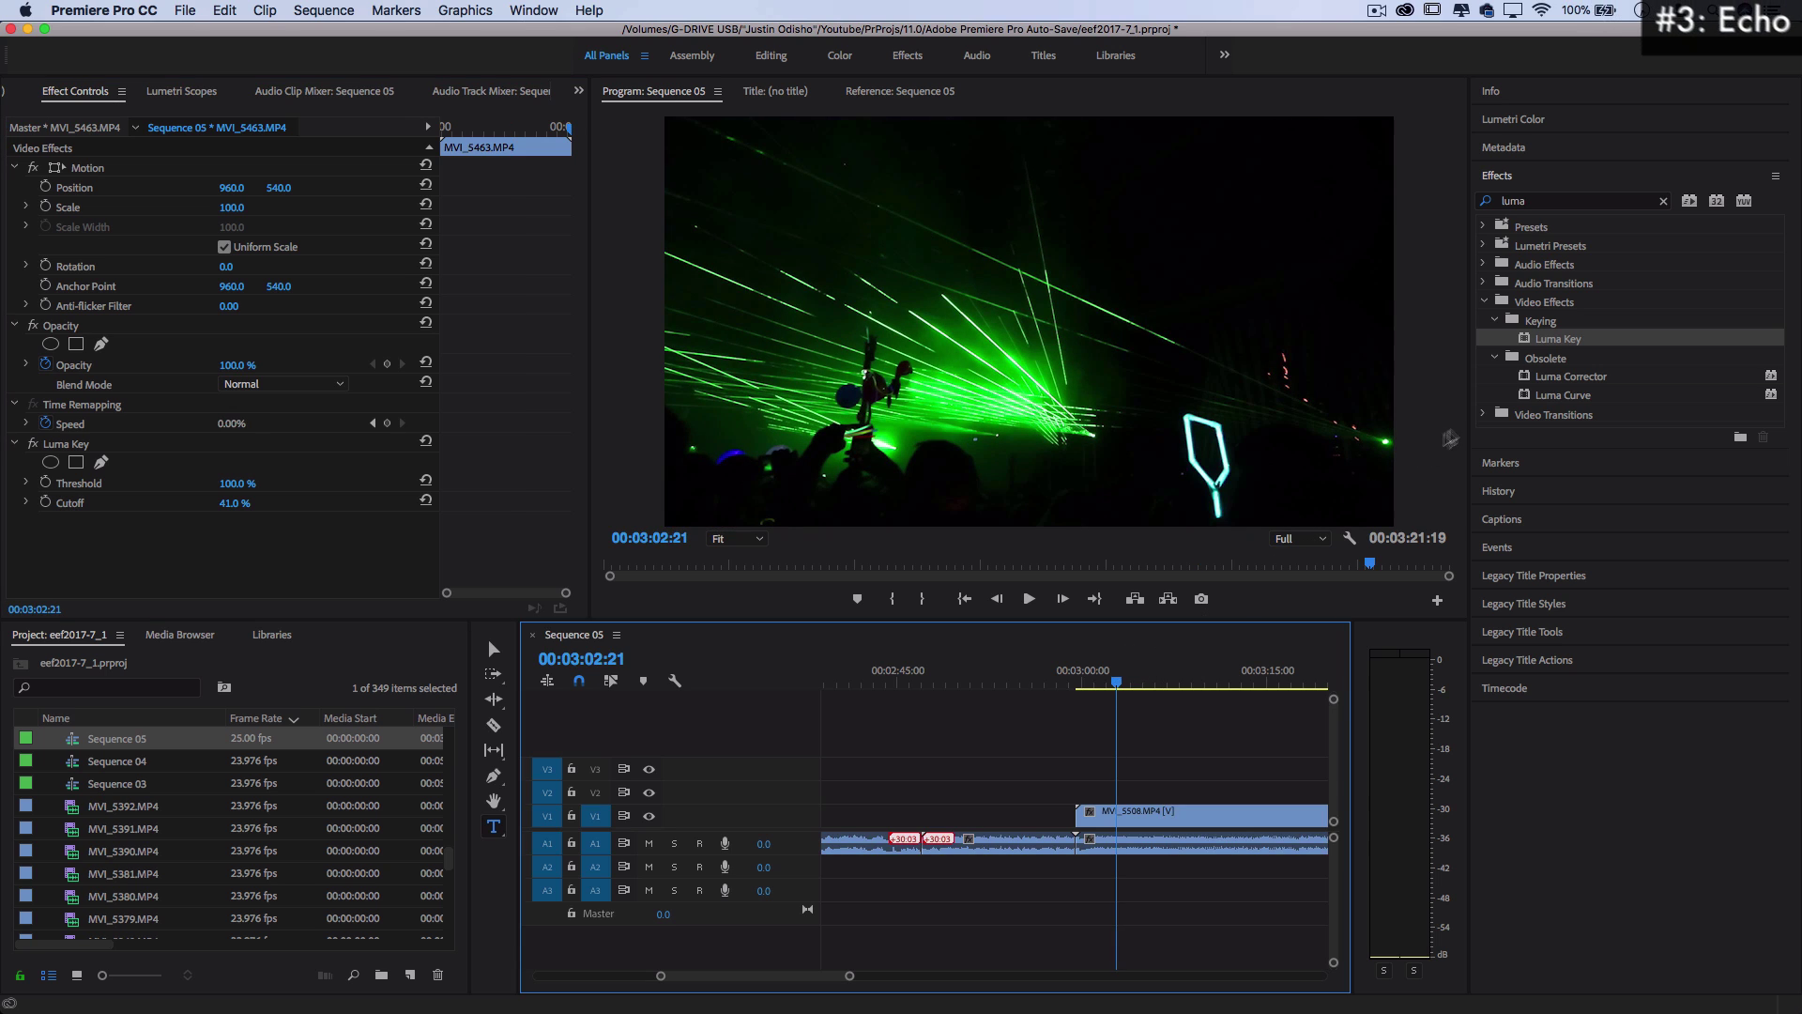
left_click(1664, 201)
left_click(1664, 201)
type("echo")
left_click(1554, 343)
left_click(1545, 326)
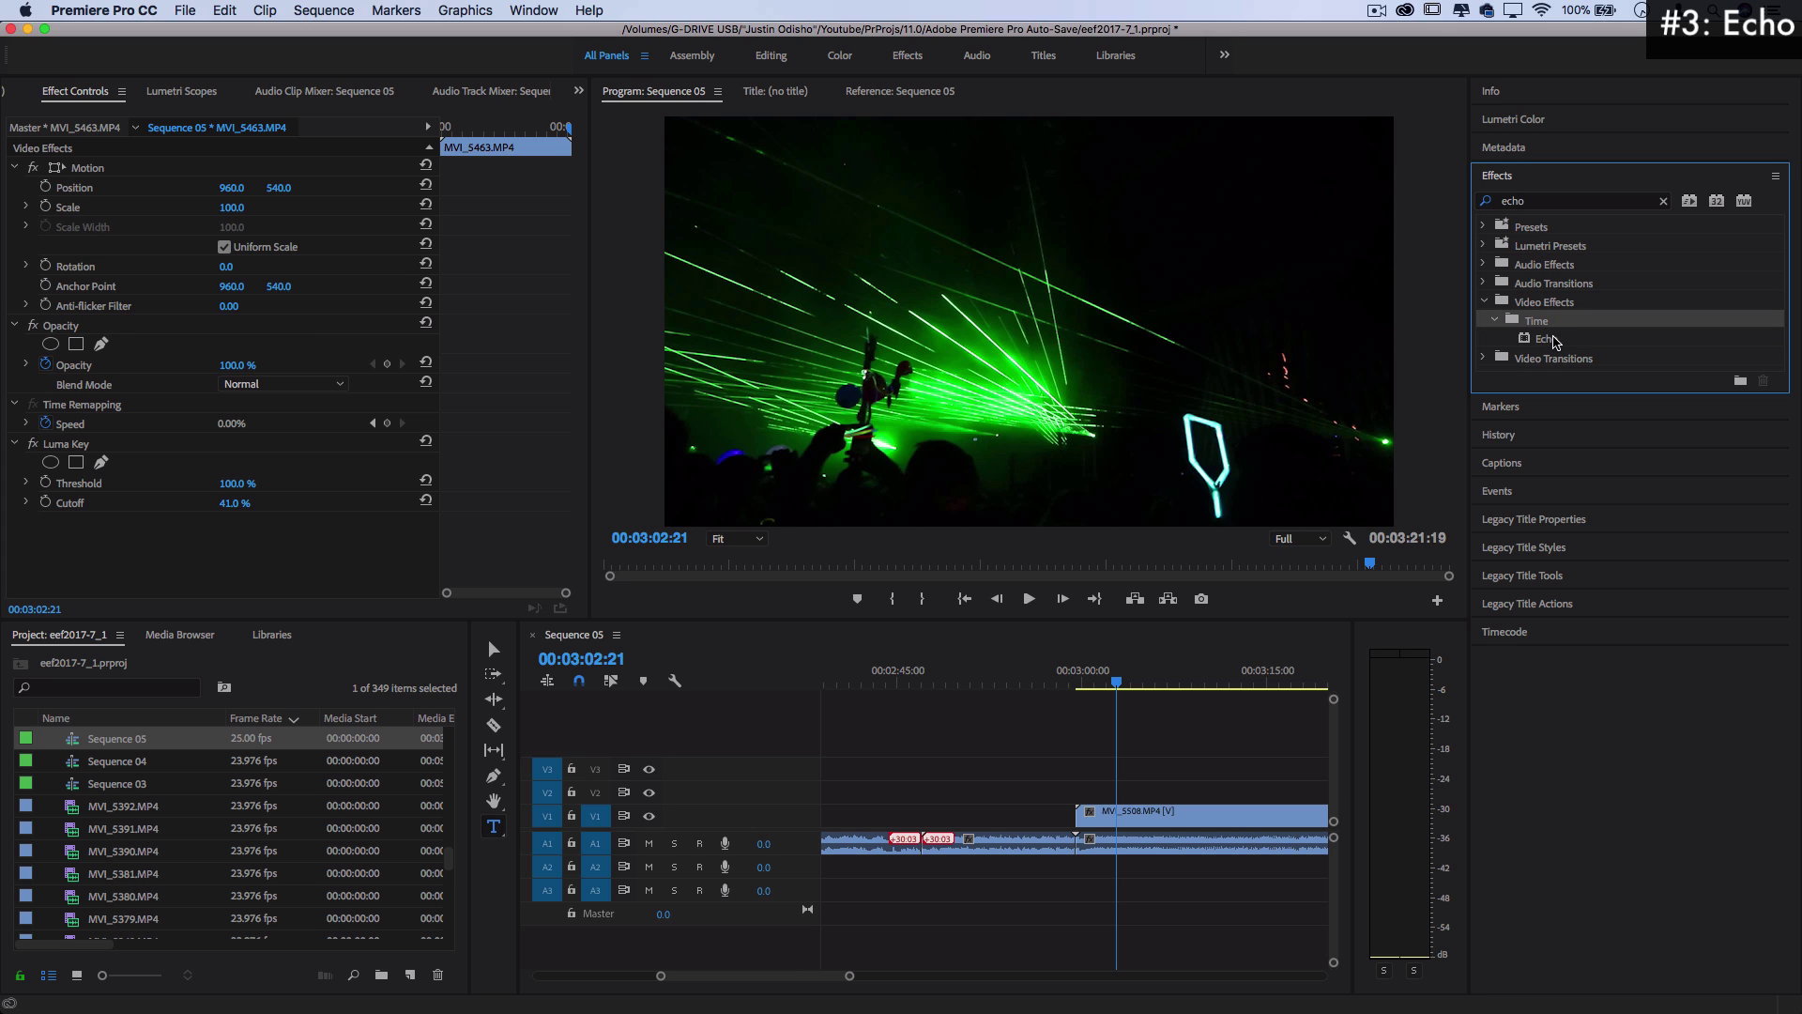
left_click_drag(1555, 343, 1129, 821)
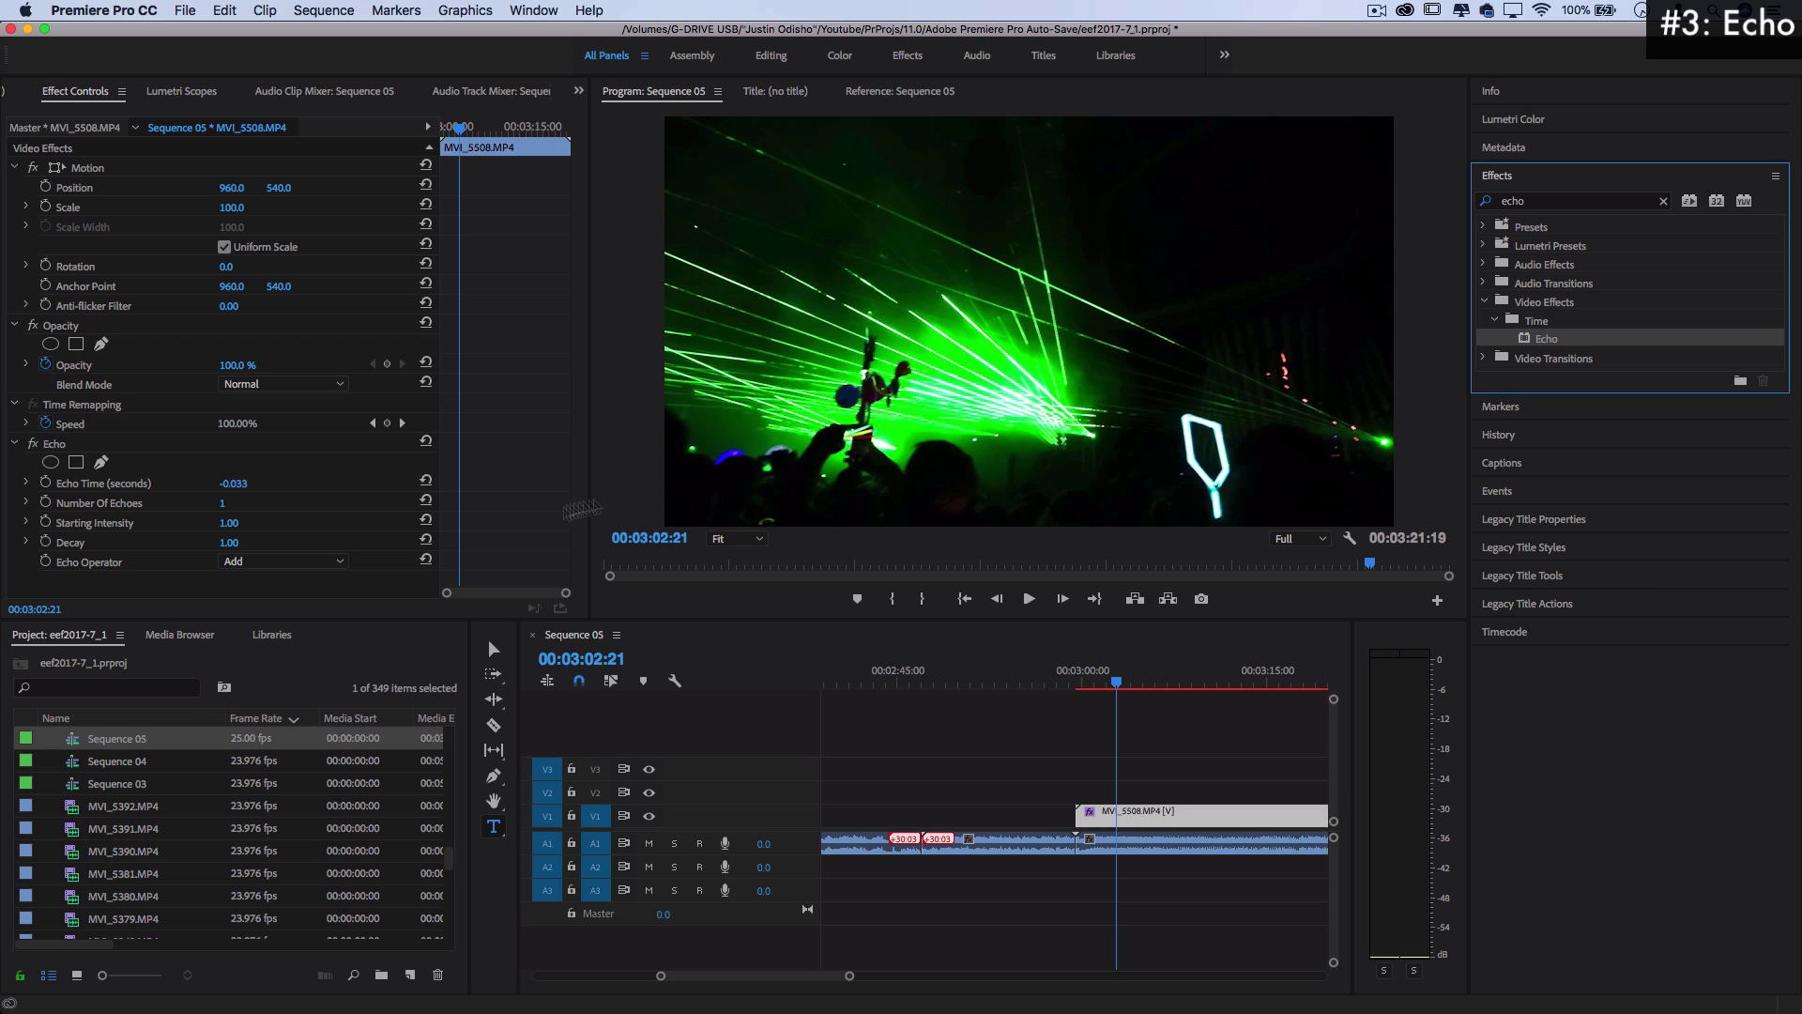
Set Number Of Echoes to 2 and Echo Time to -3.033 seconds
left_click(225, 504)
key("Return")
left_click_drag(233, 484, 174, 483)
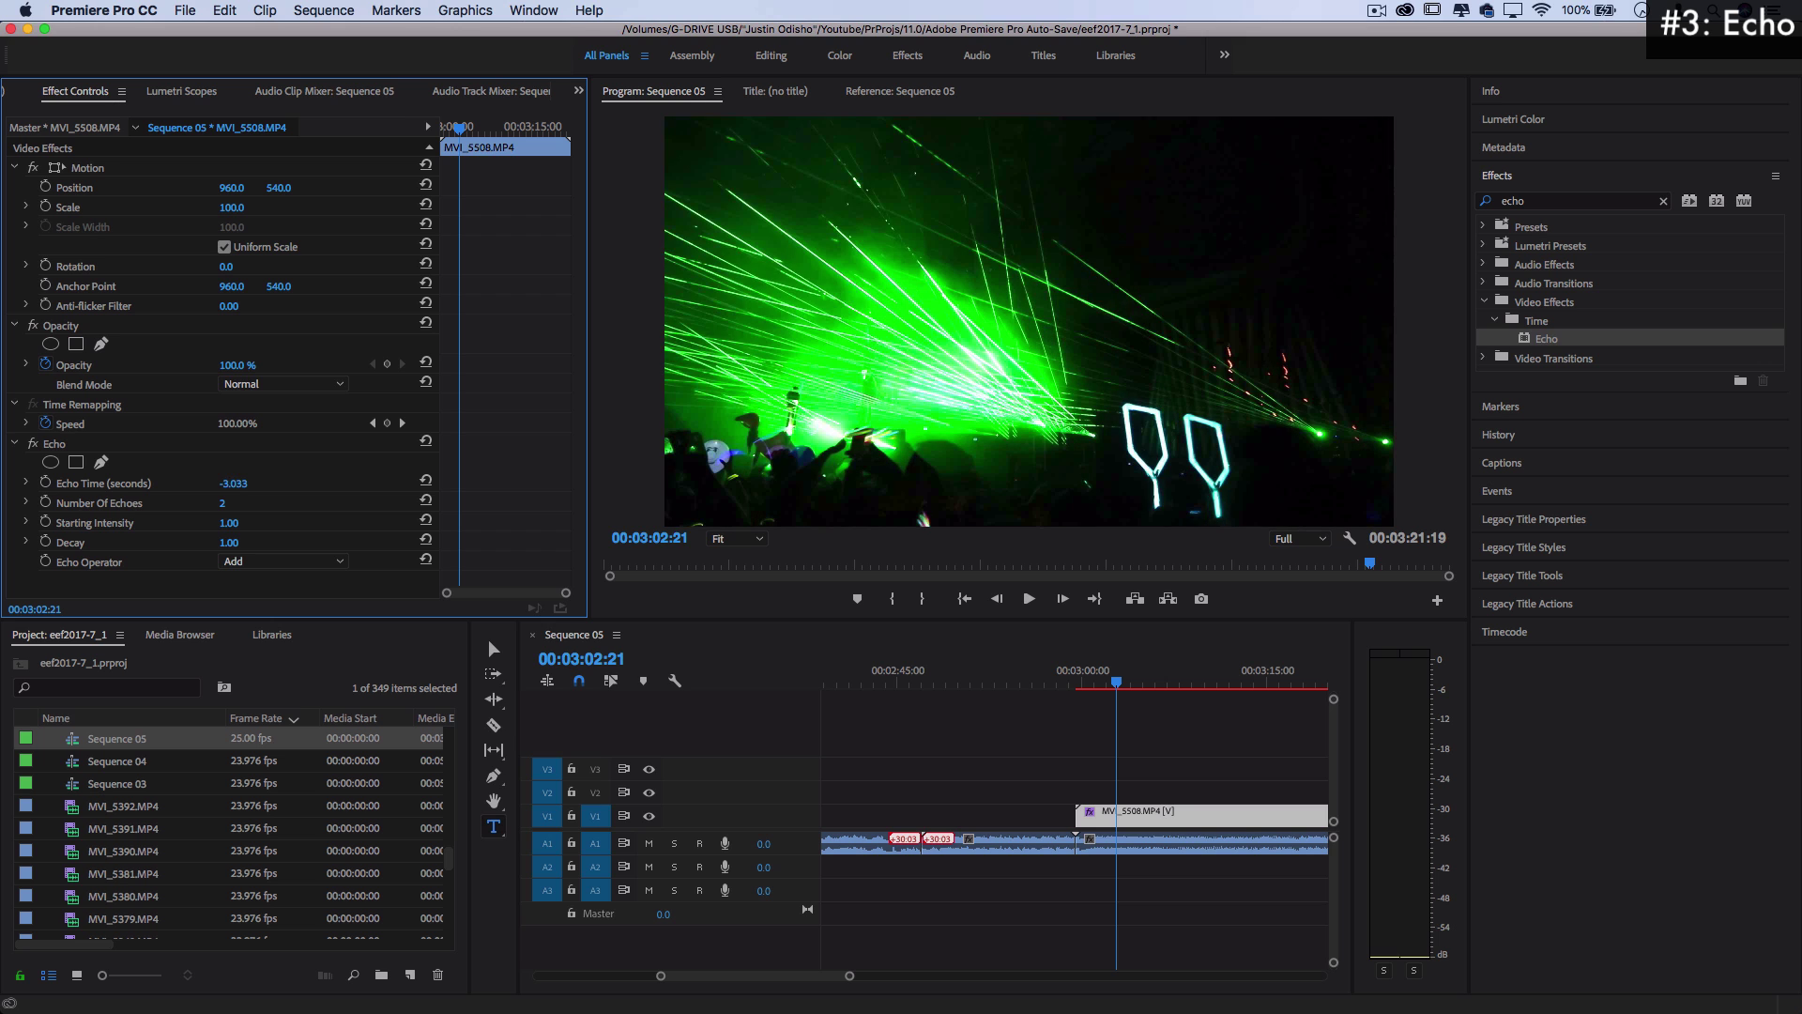
At 00:03:05:00, try the Echo Operator as Maximum and then Minimum
left_click(1145, 682)
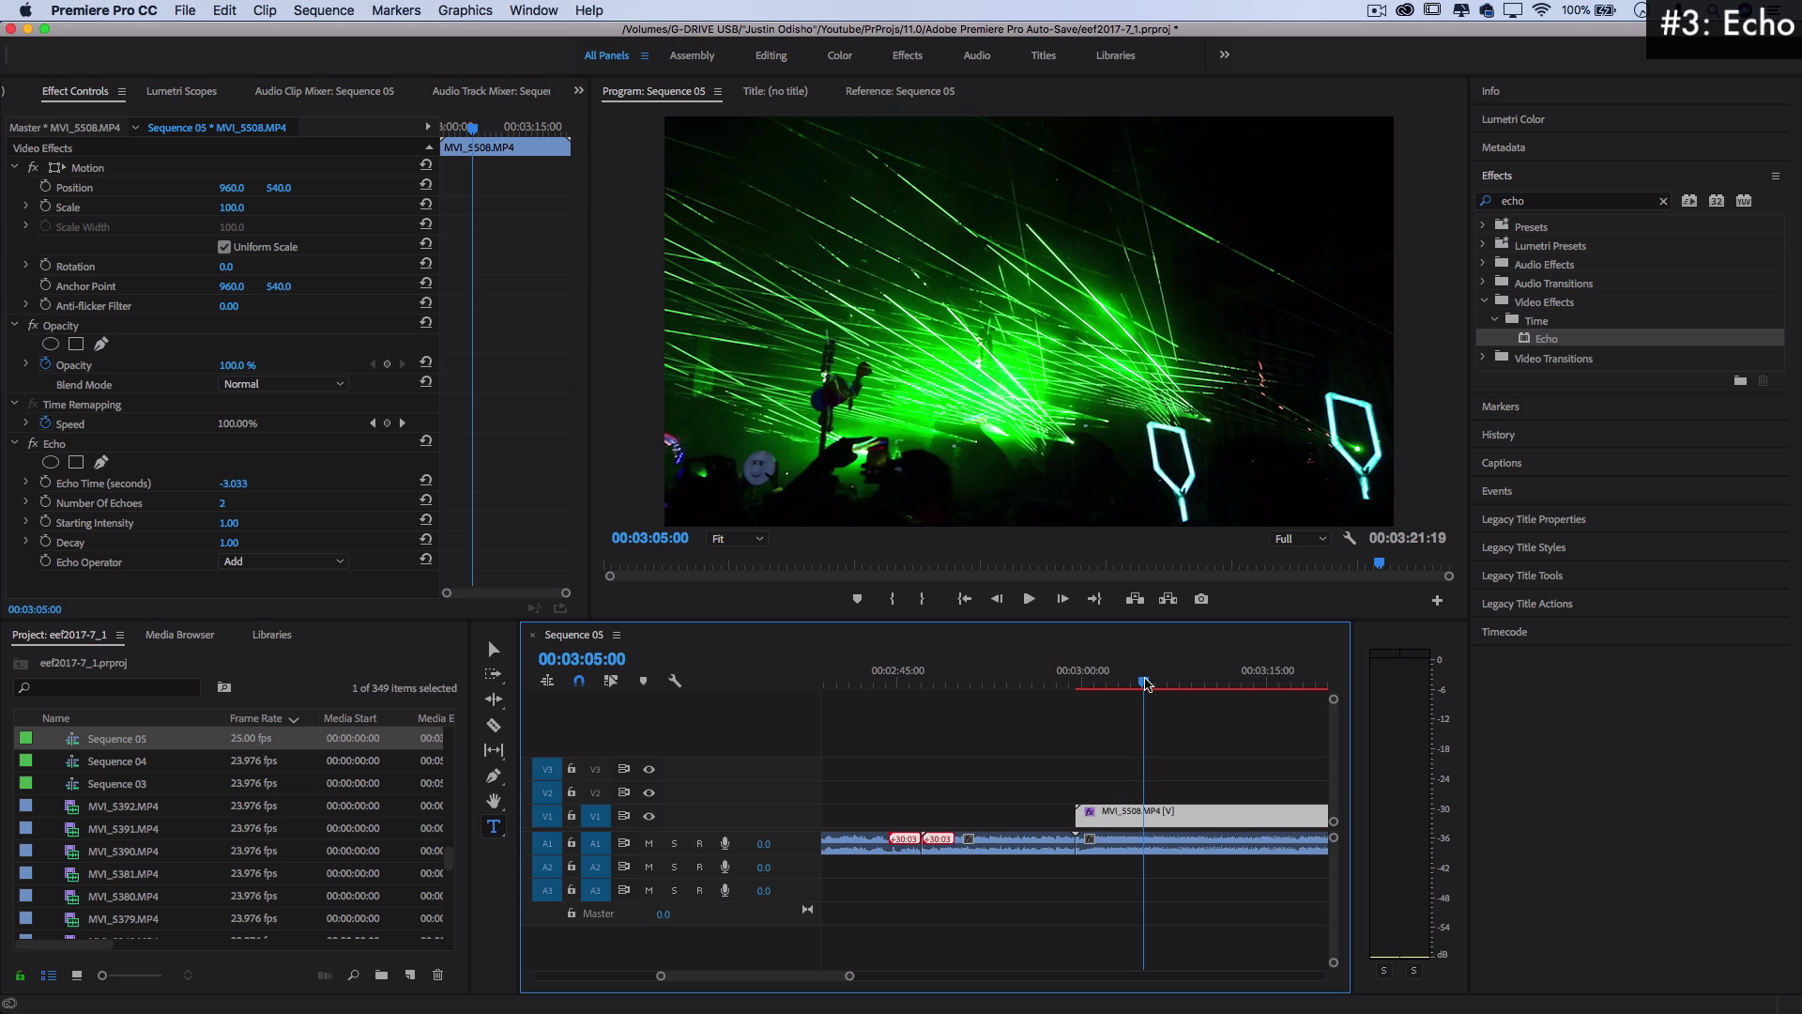
left_click(262, 563)
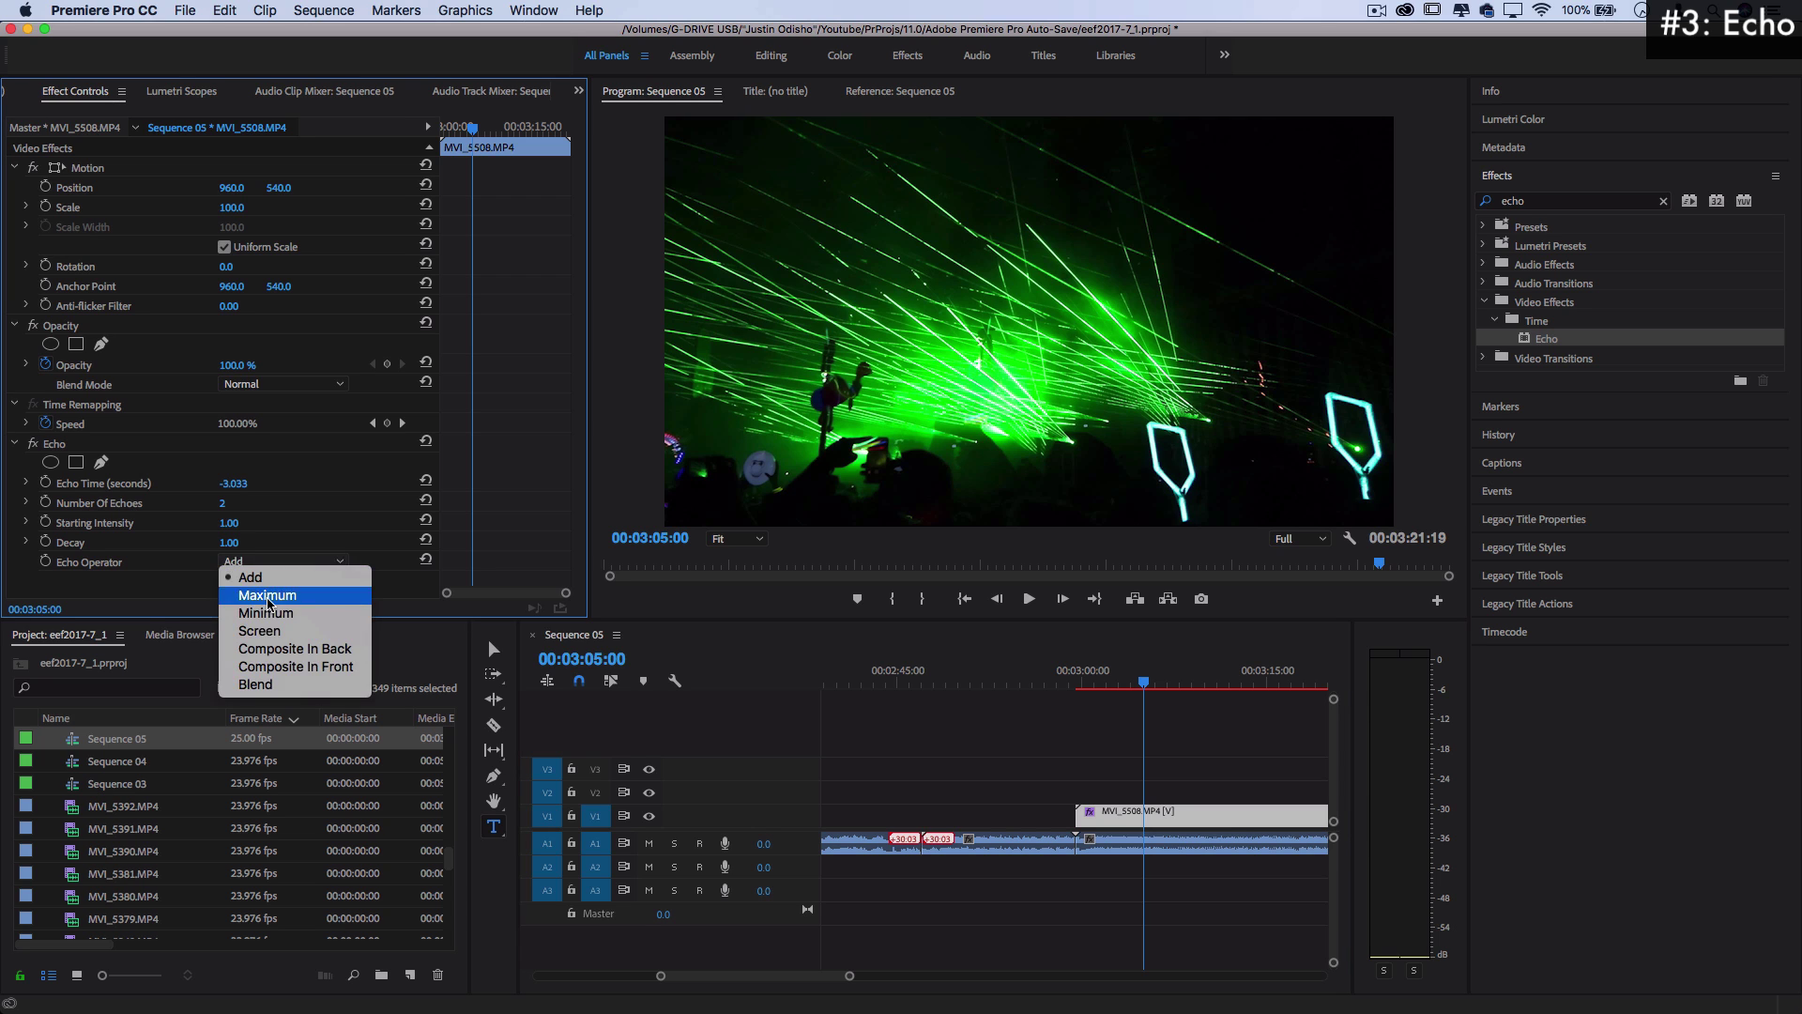
left_click(268, 597)
left_click(276, 563)
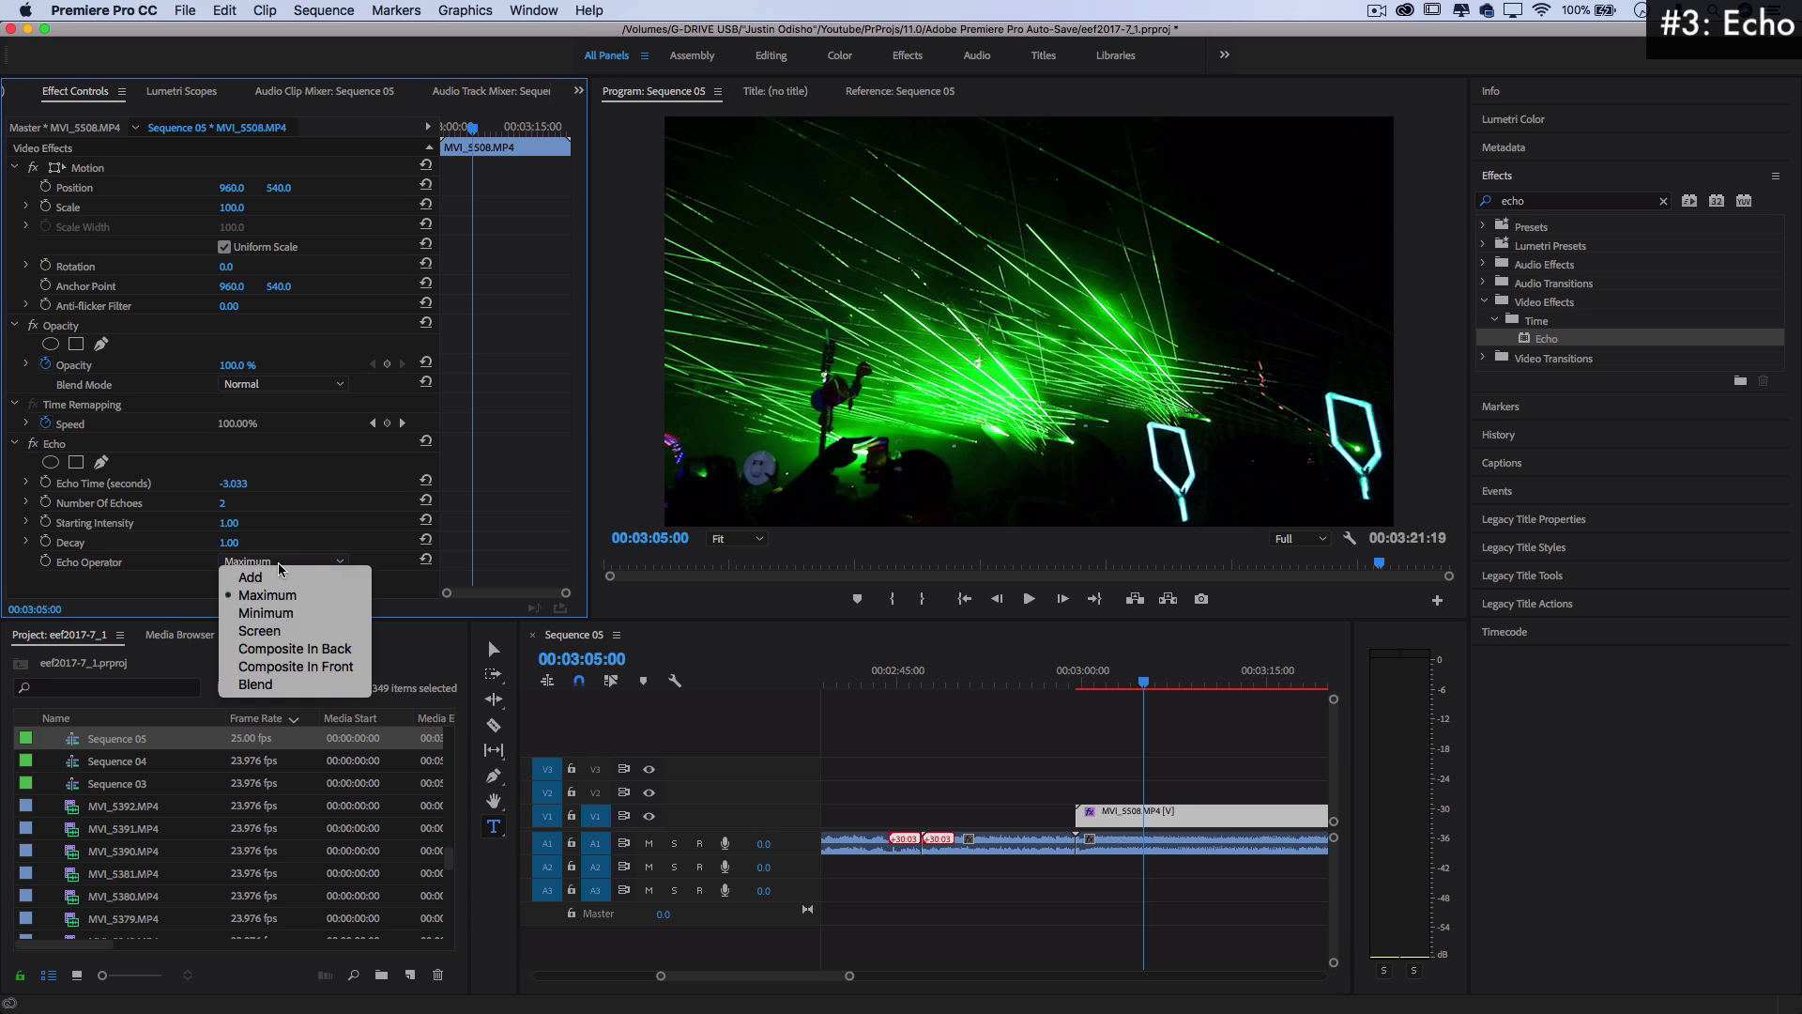
left_click(279, 615)
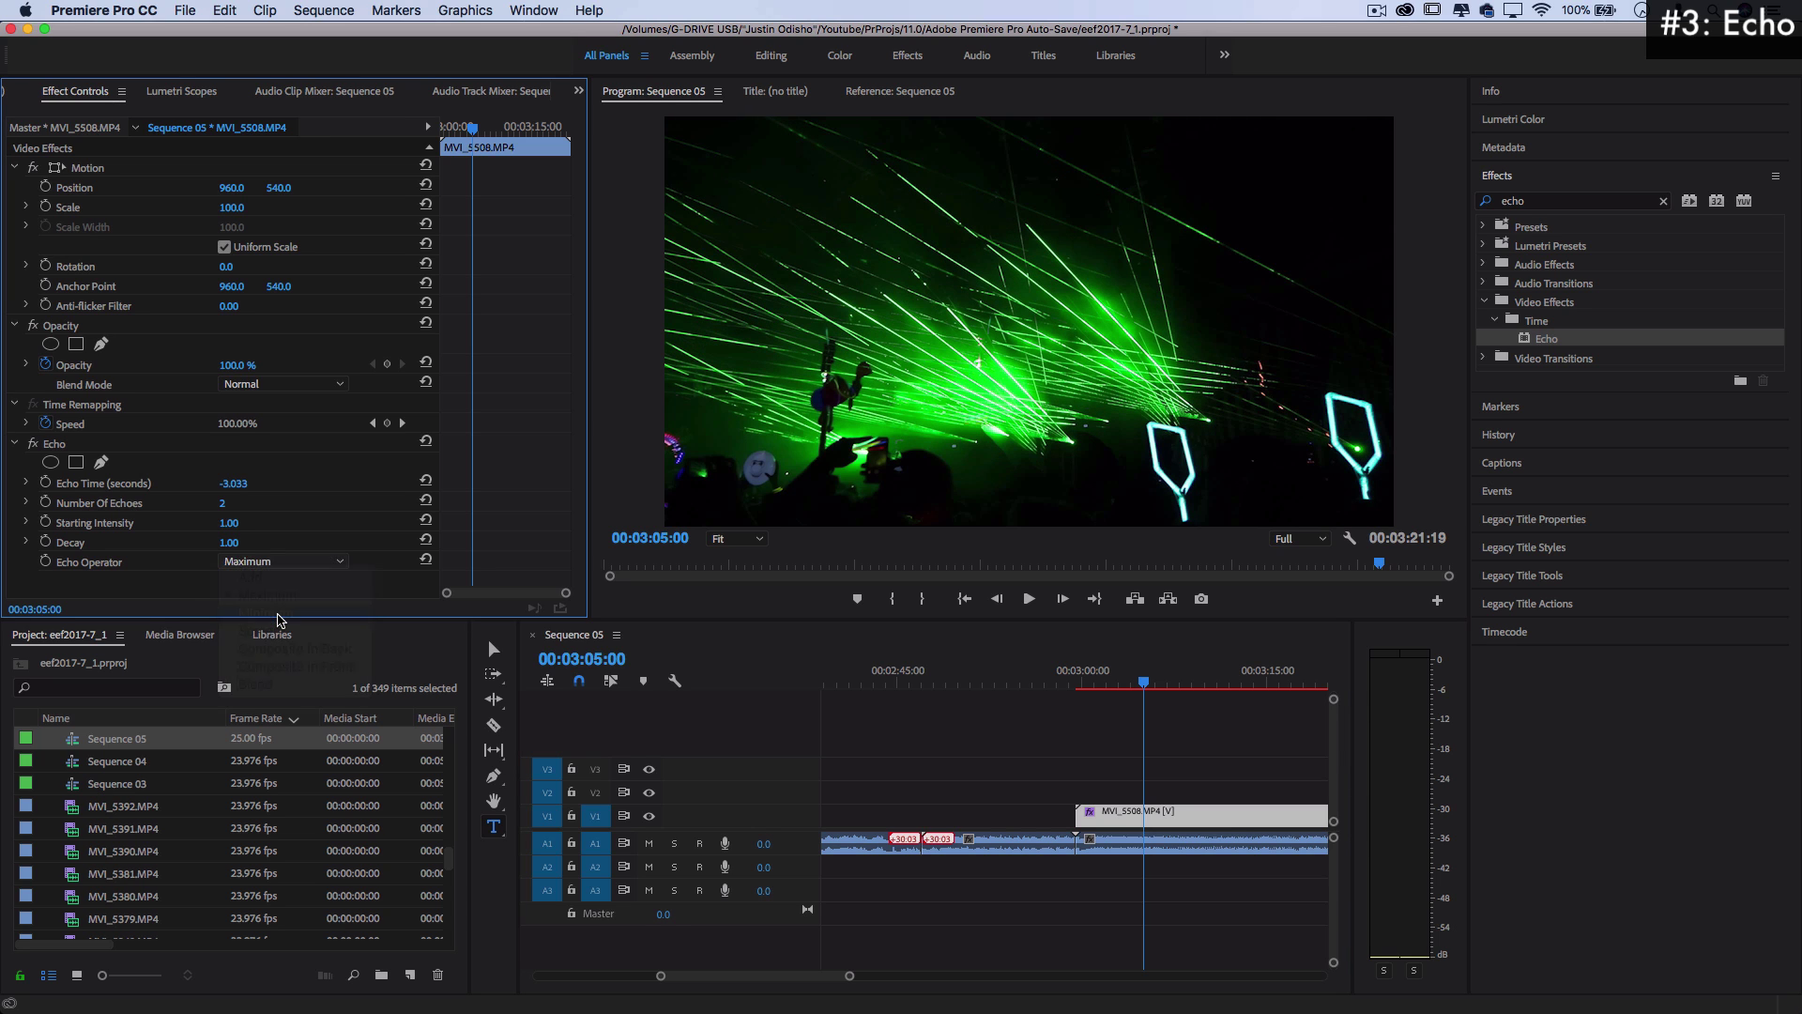
Set Starting Intensity and Decay to 0.50 and switch the Echo Operator to Add
left_click(229, 525)
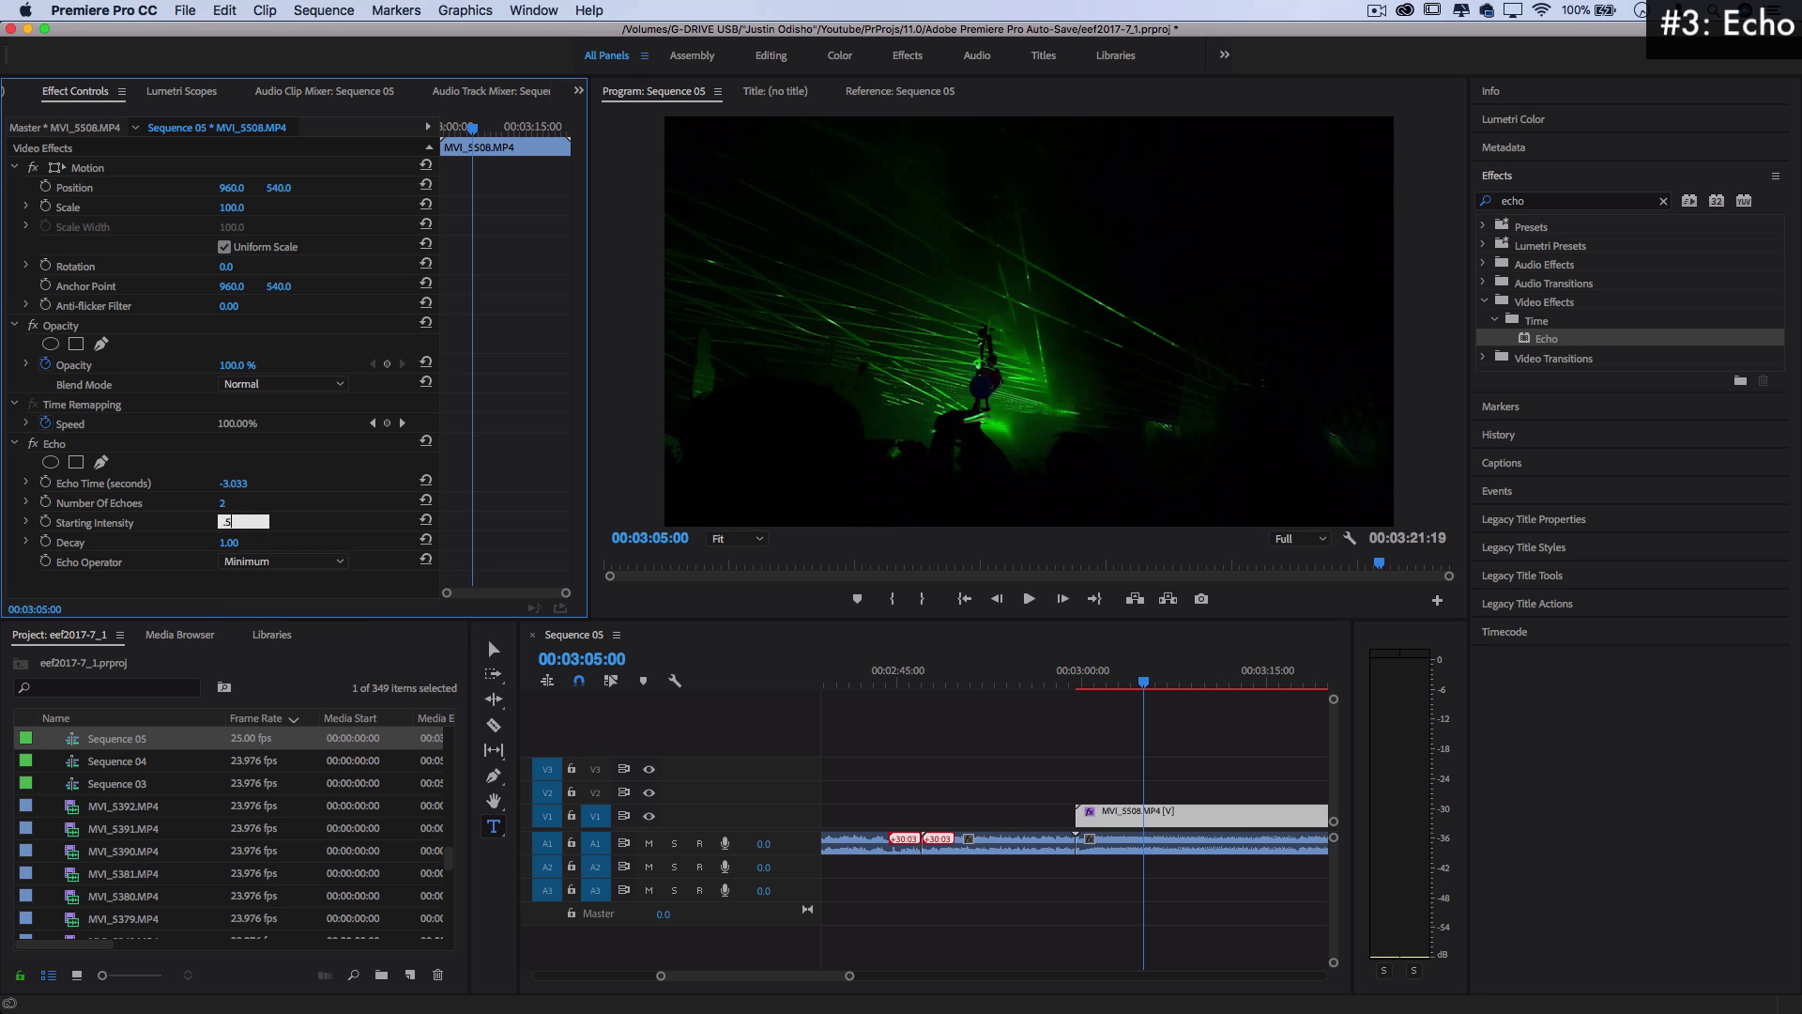
key("Return")
left_click(224, 550)
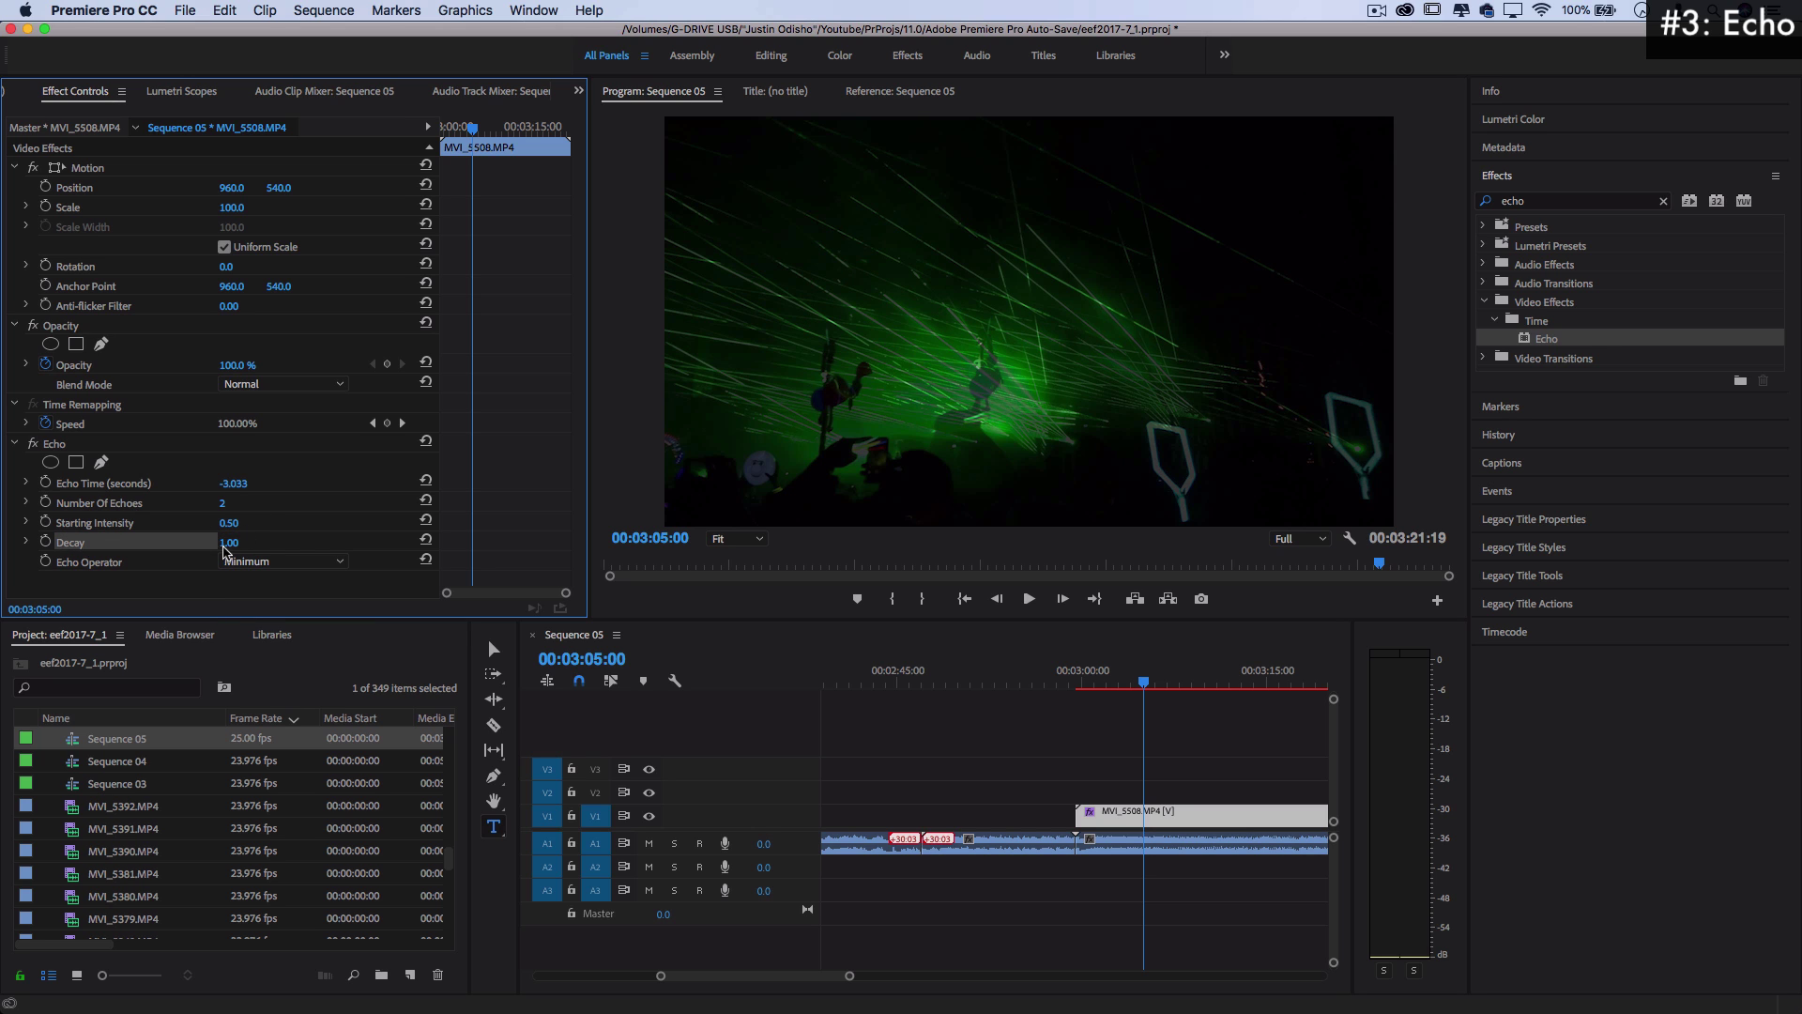
left_click(226, 544)
type(".5")
key("Return")
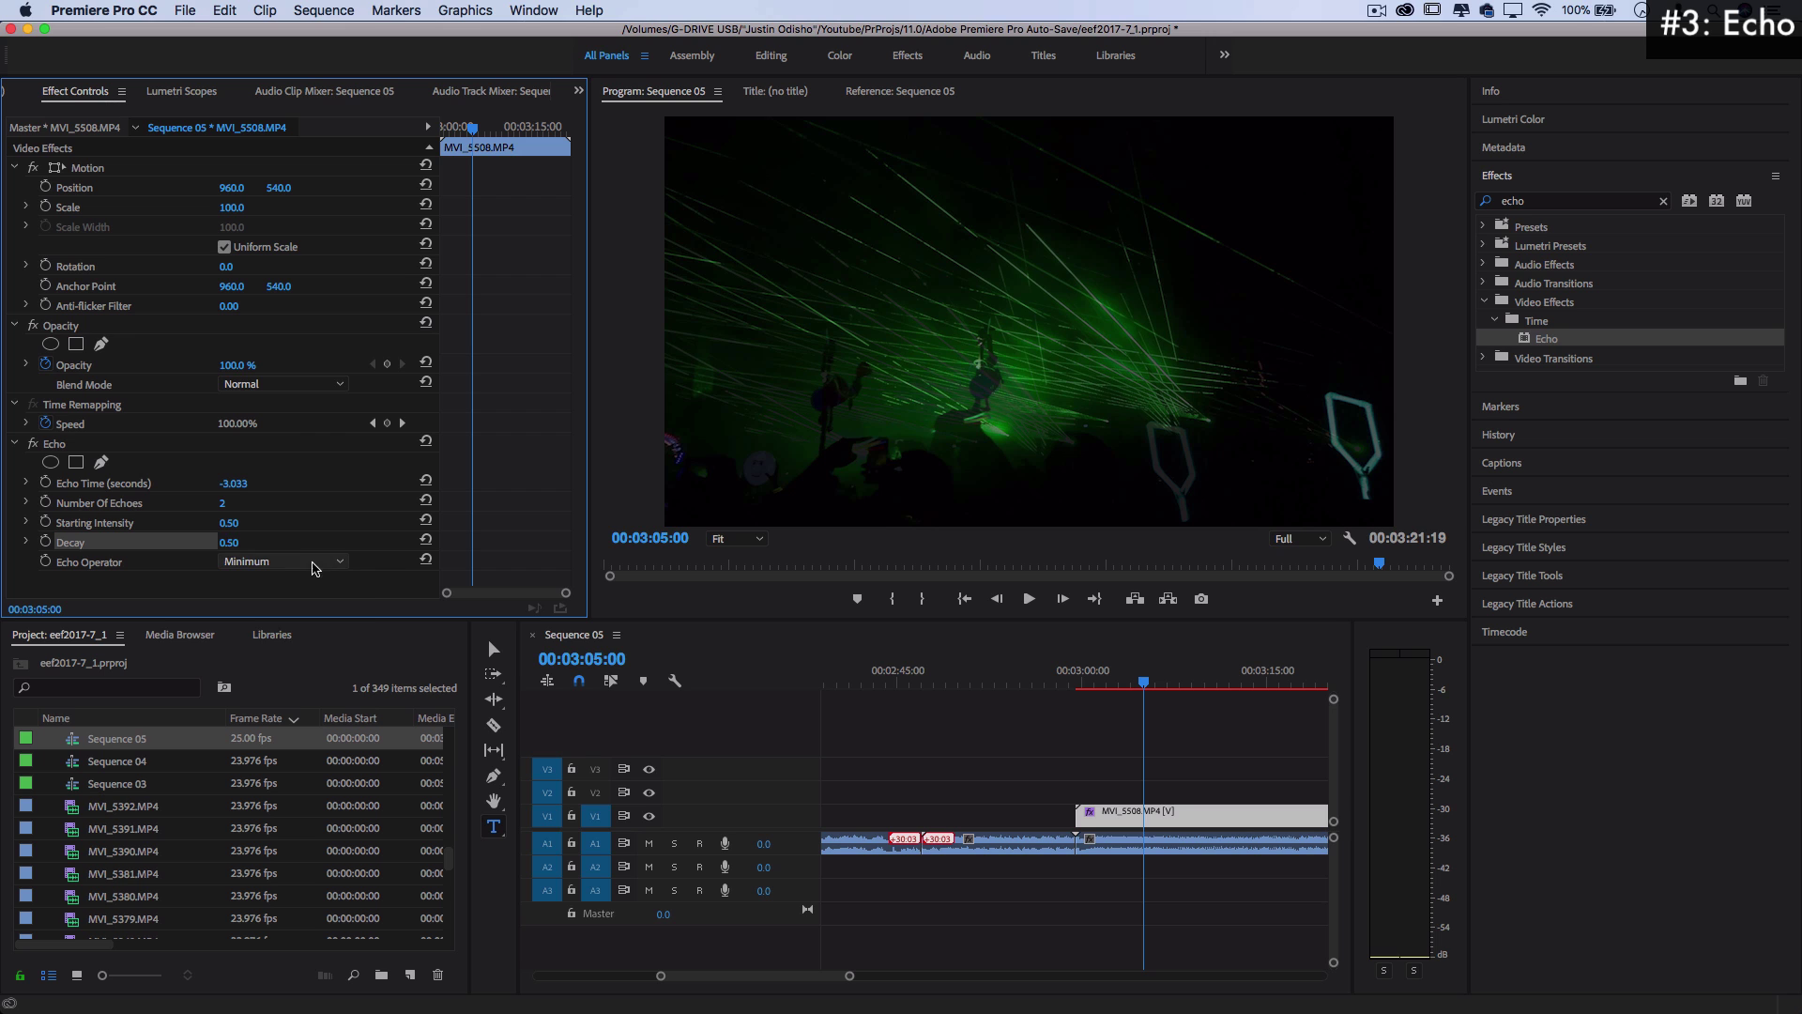
left_click(298, 561)
left_click(305, 580)
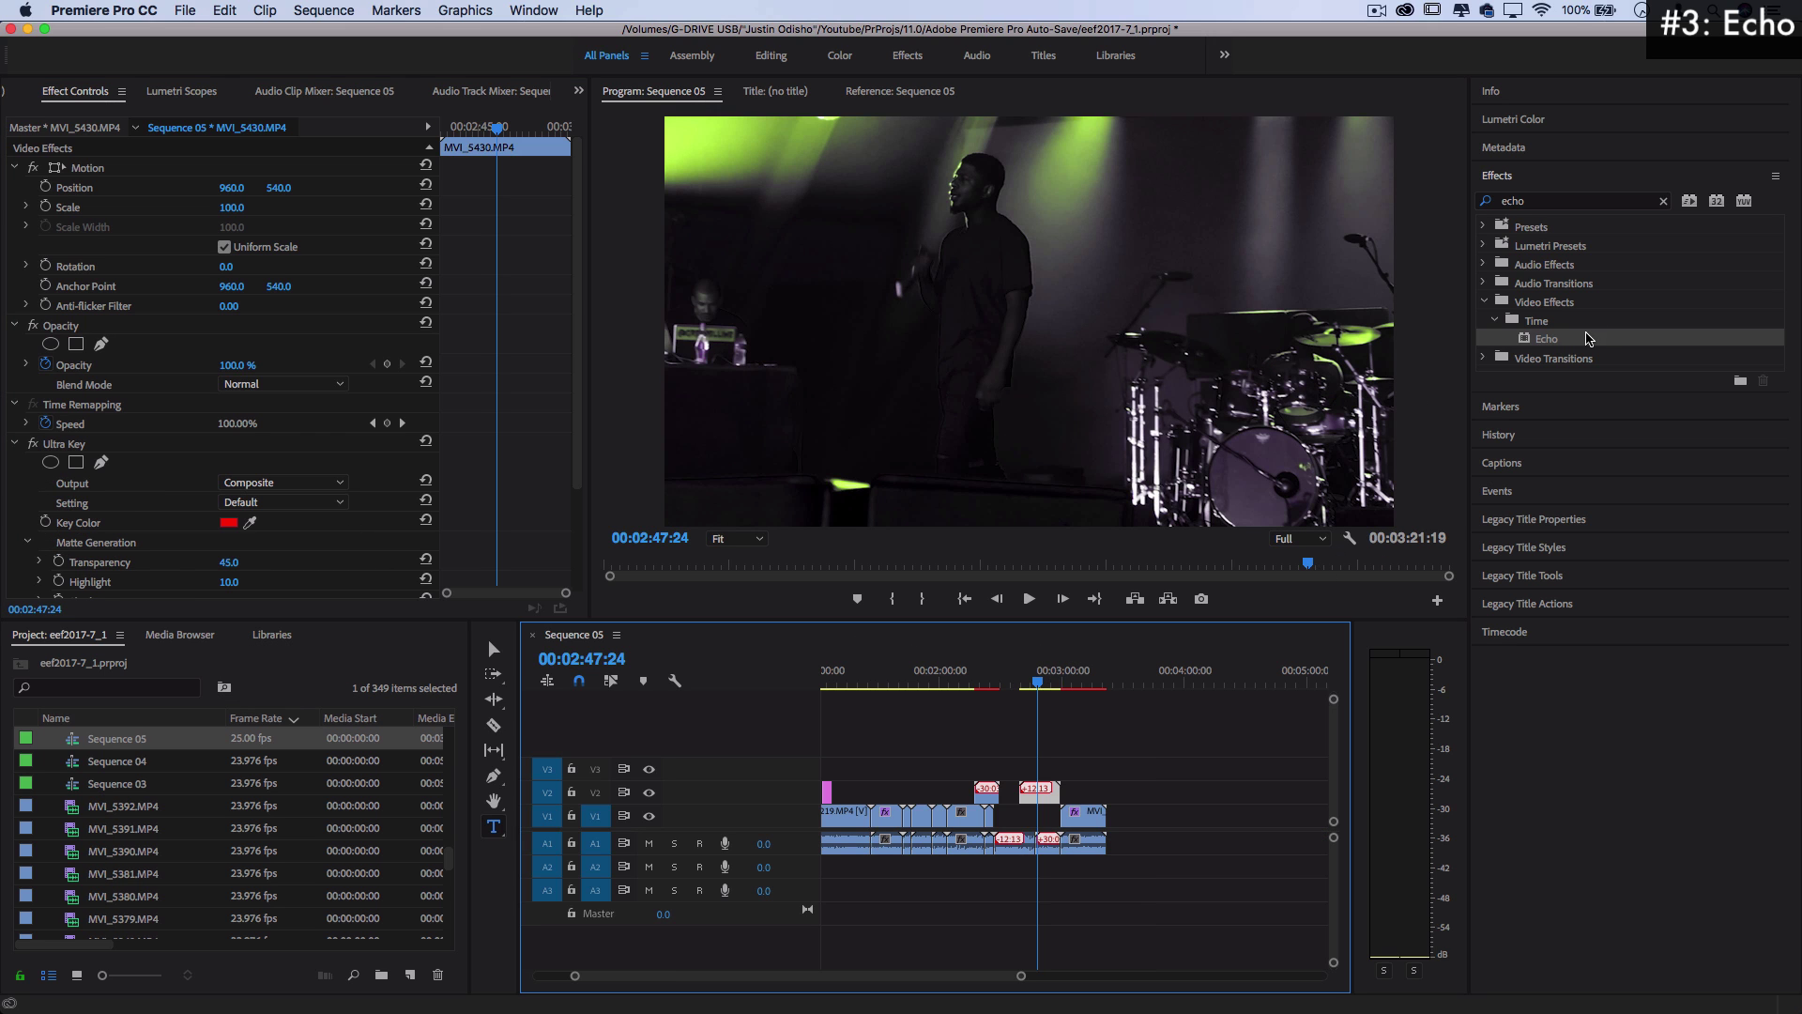
Apply Echo to the MVI_5430 concert clip with 4 echoes and Echo Time -0.090, then preview
left_click_drag(1588, 338, 1035, 802)
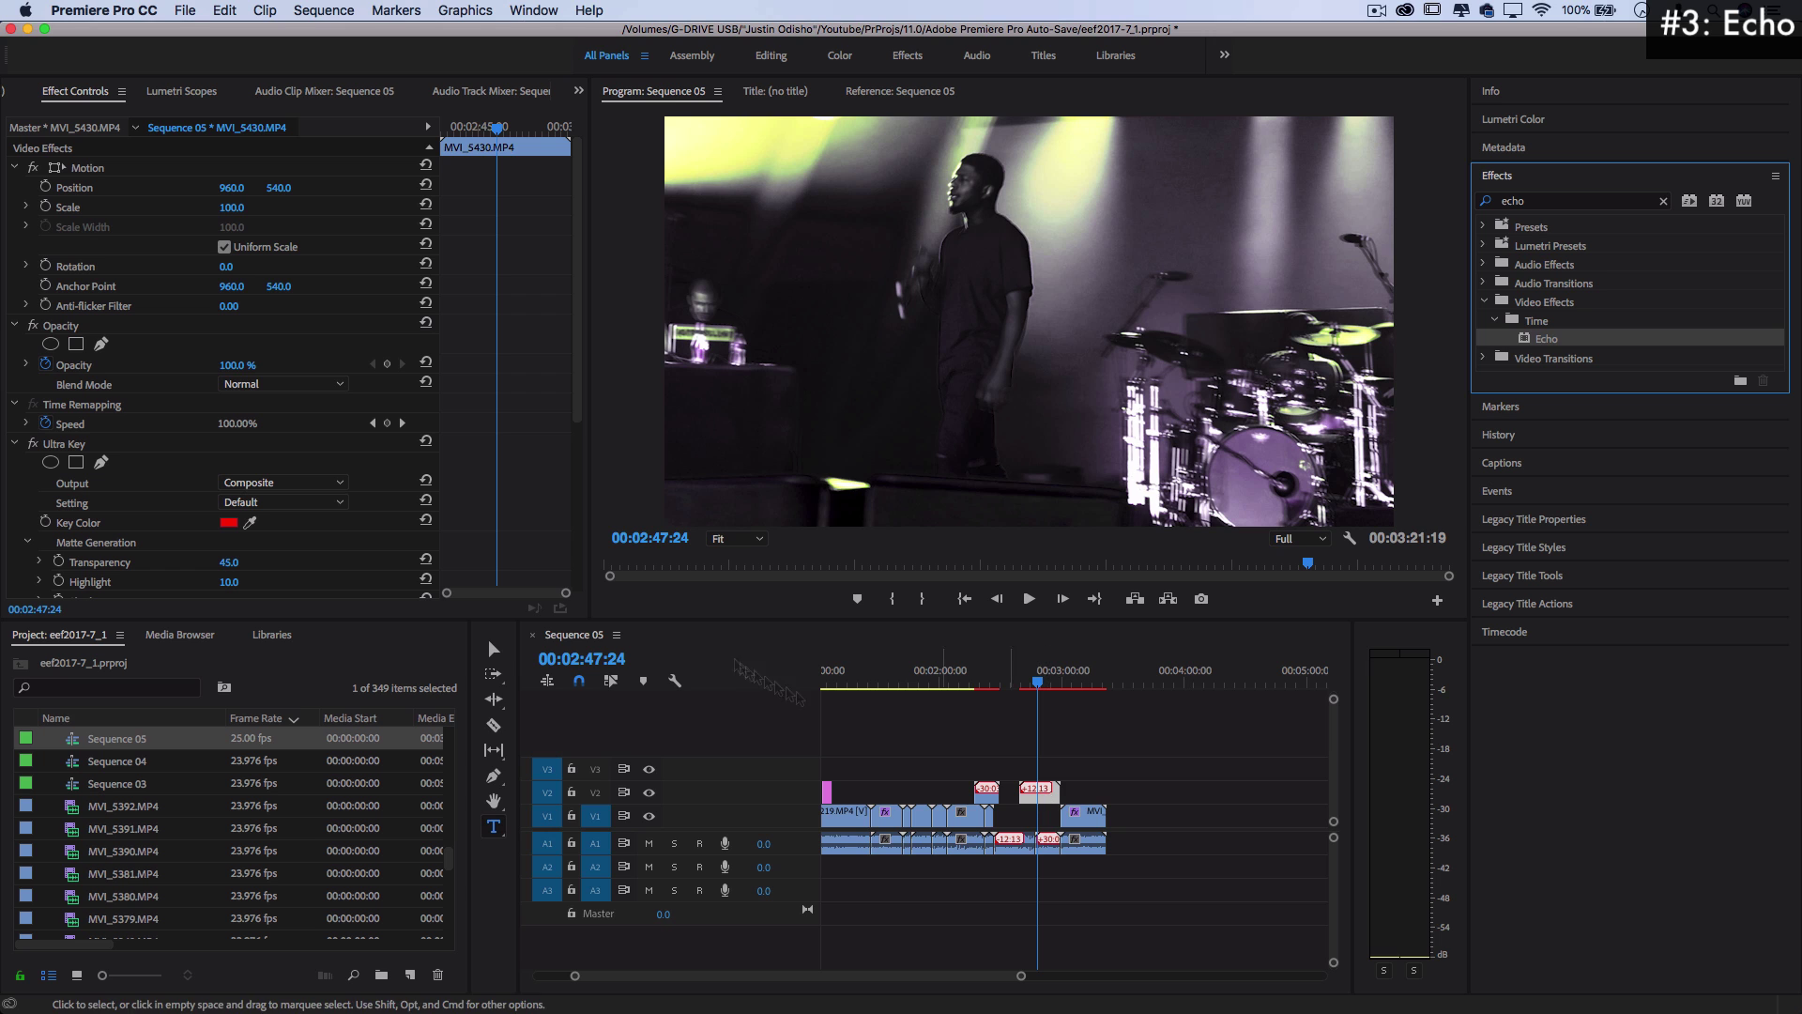
scroll(312, 554, "down", 5)
left_click(243, 534)
type("3")
key("Return")
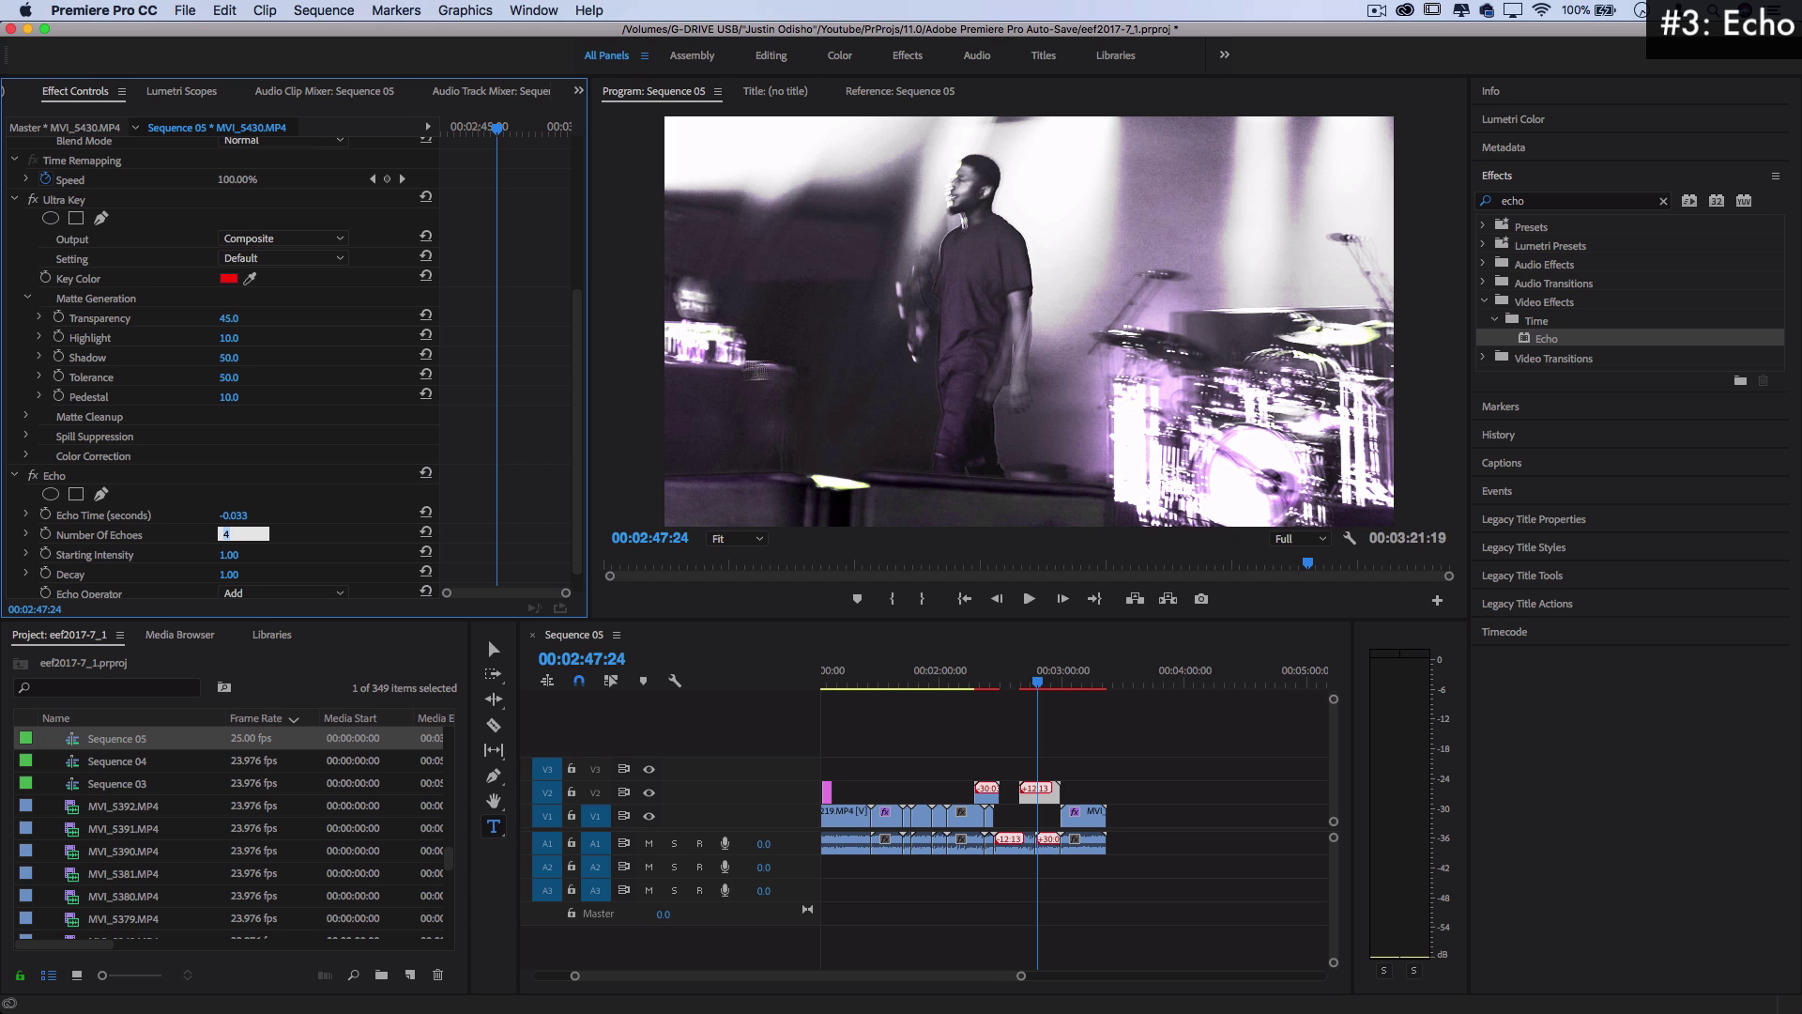
left_click(243, 515)
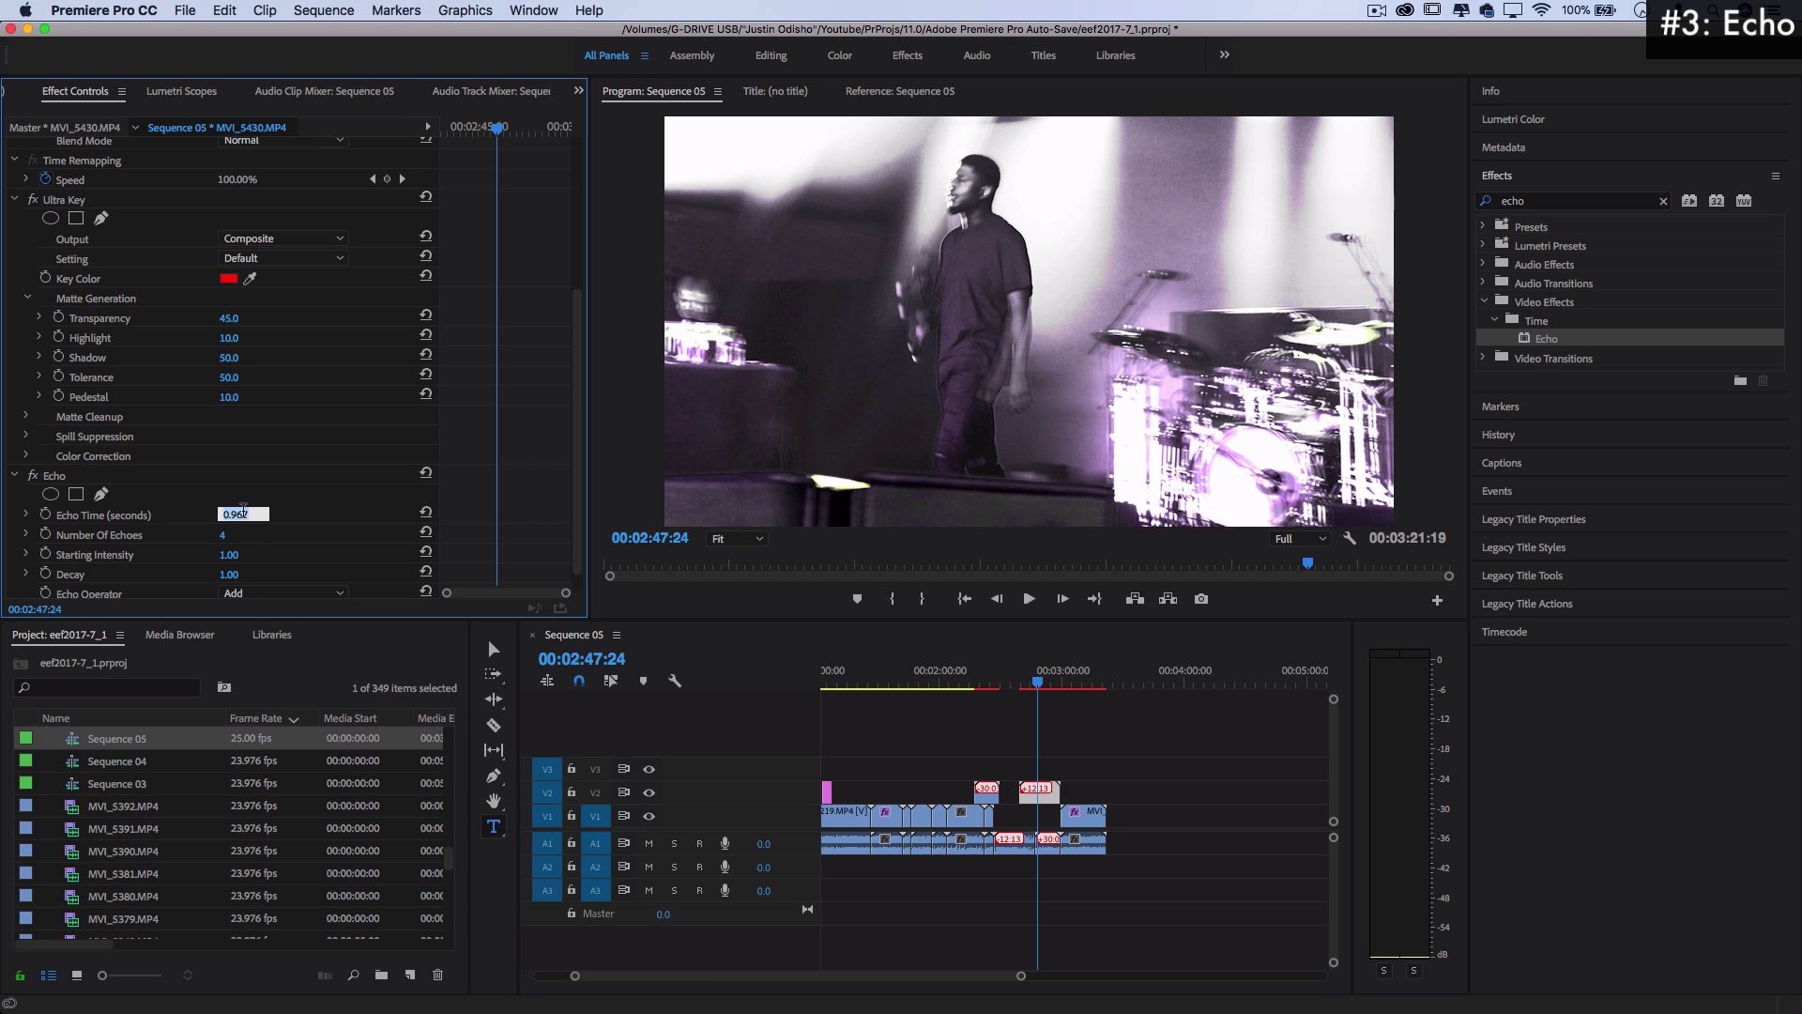
type("-0.09")
key("Return")
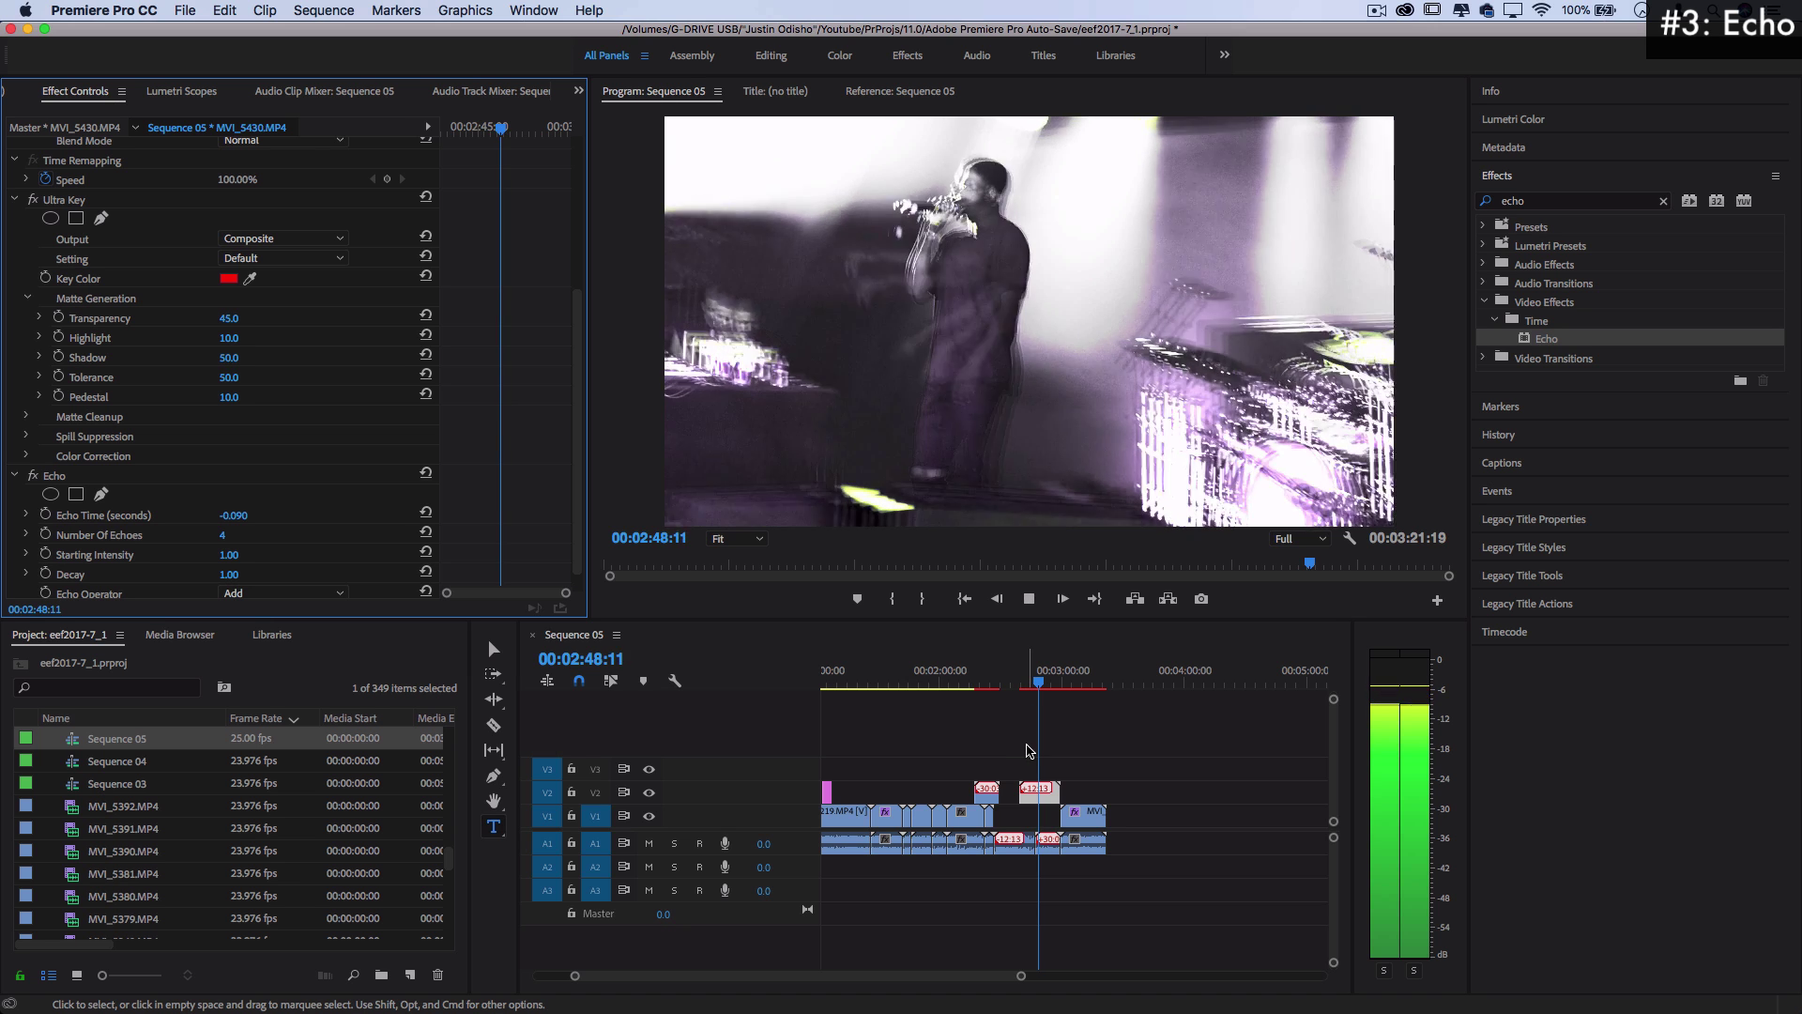
key("space")
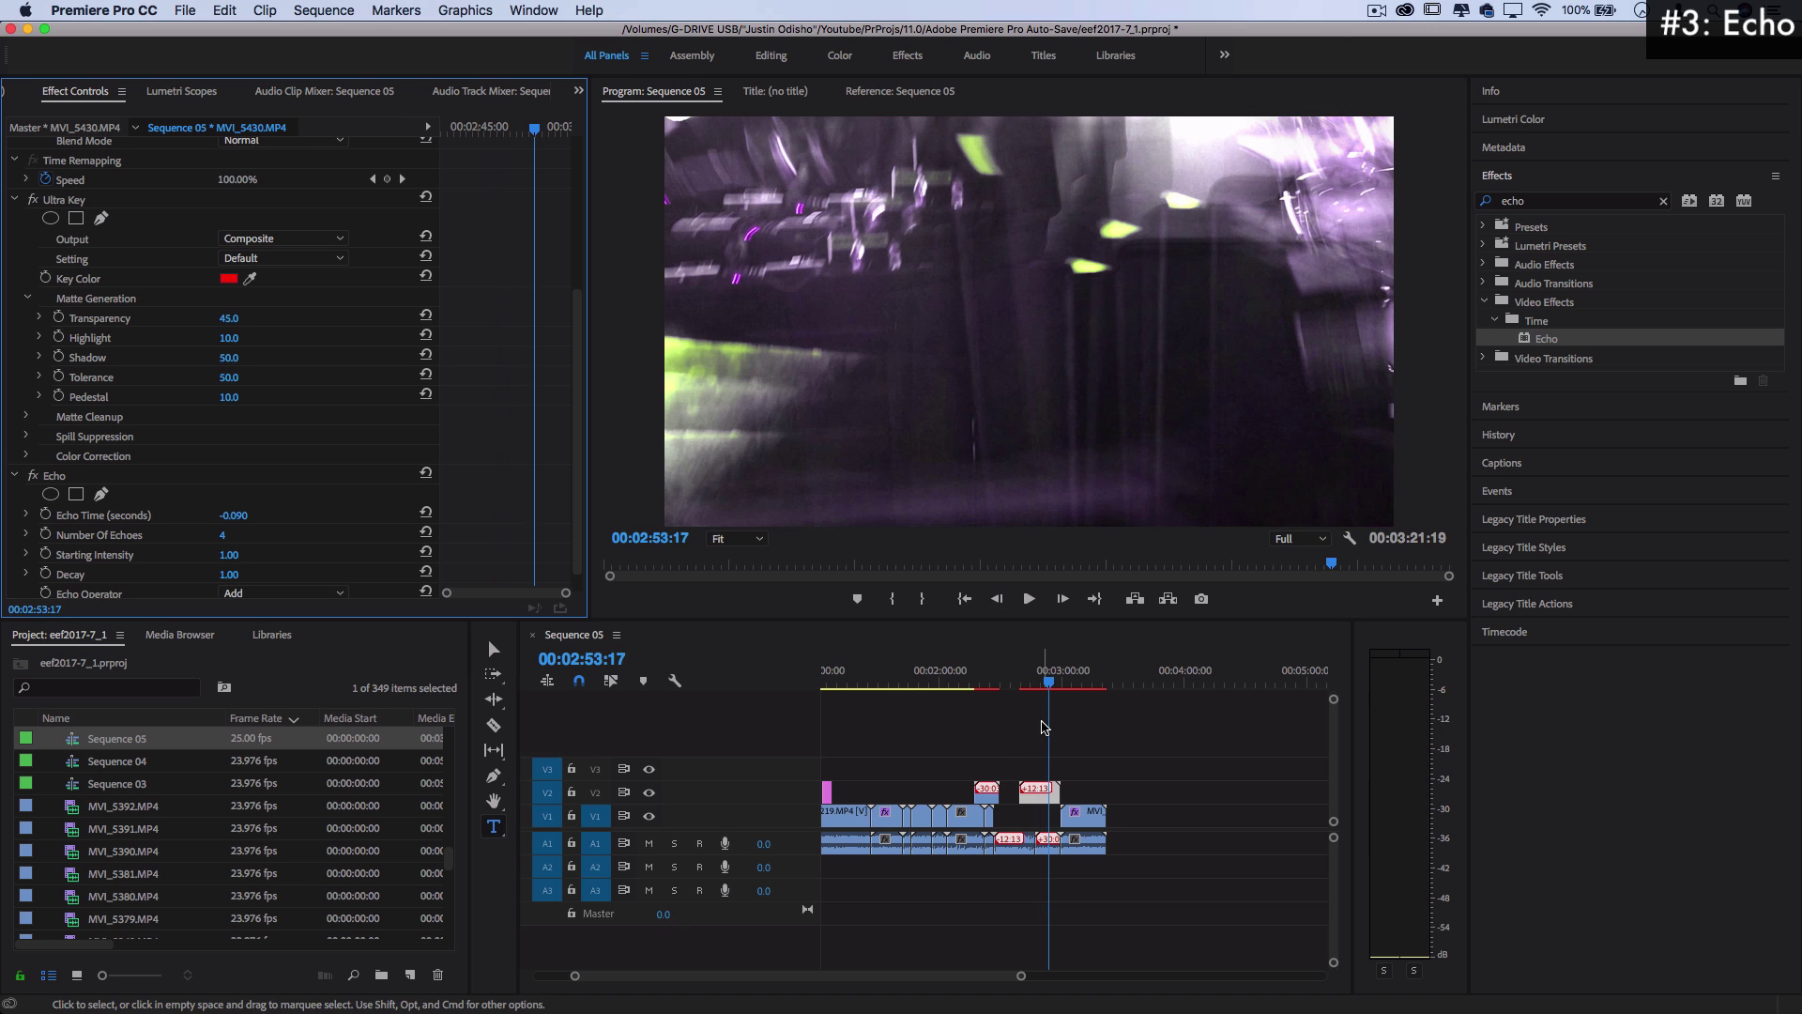
Mark In and Out points around the echo section ending 00:02:59:11, cancelling the preview render
left_click(1019, 675)
key("i")
left_click(1062, 681)
key("o")
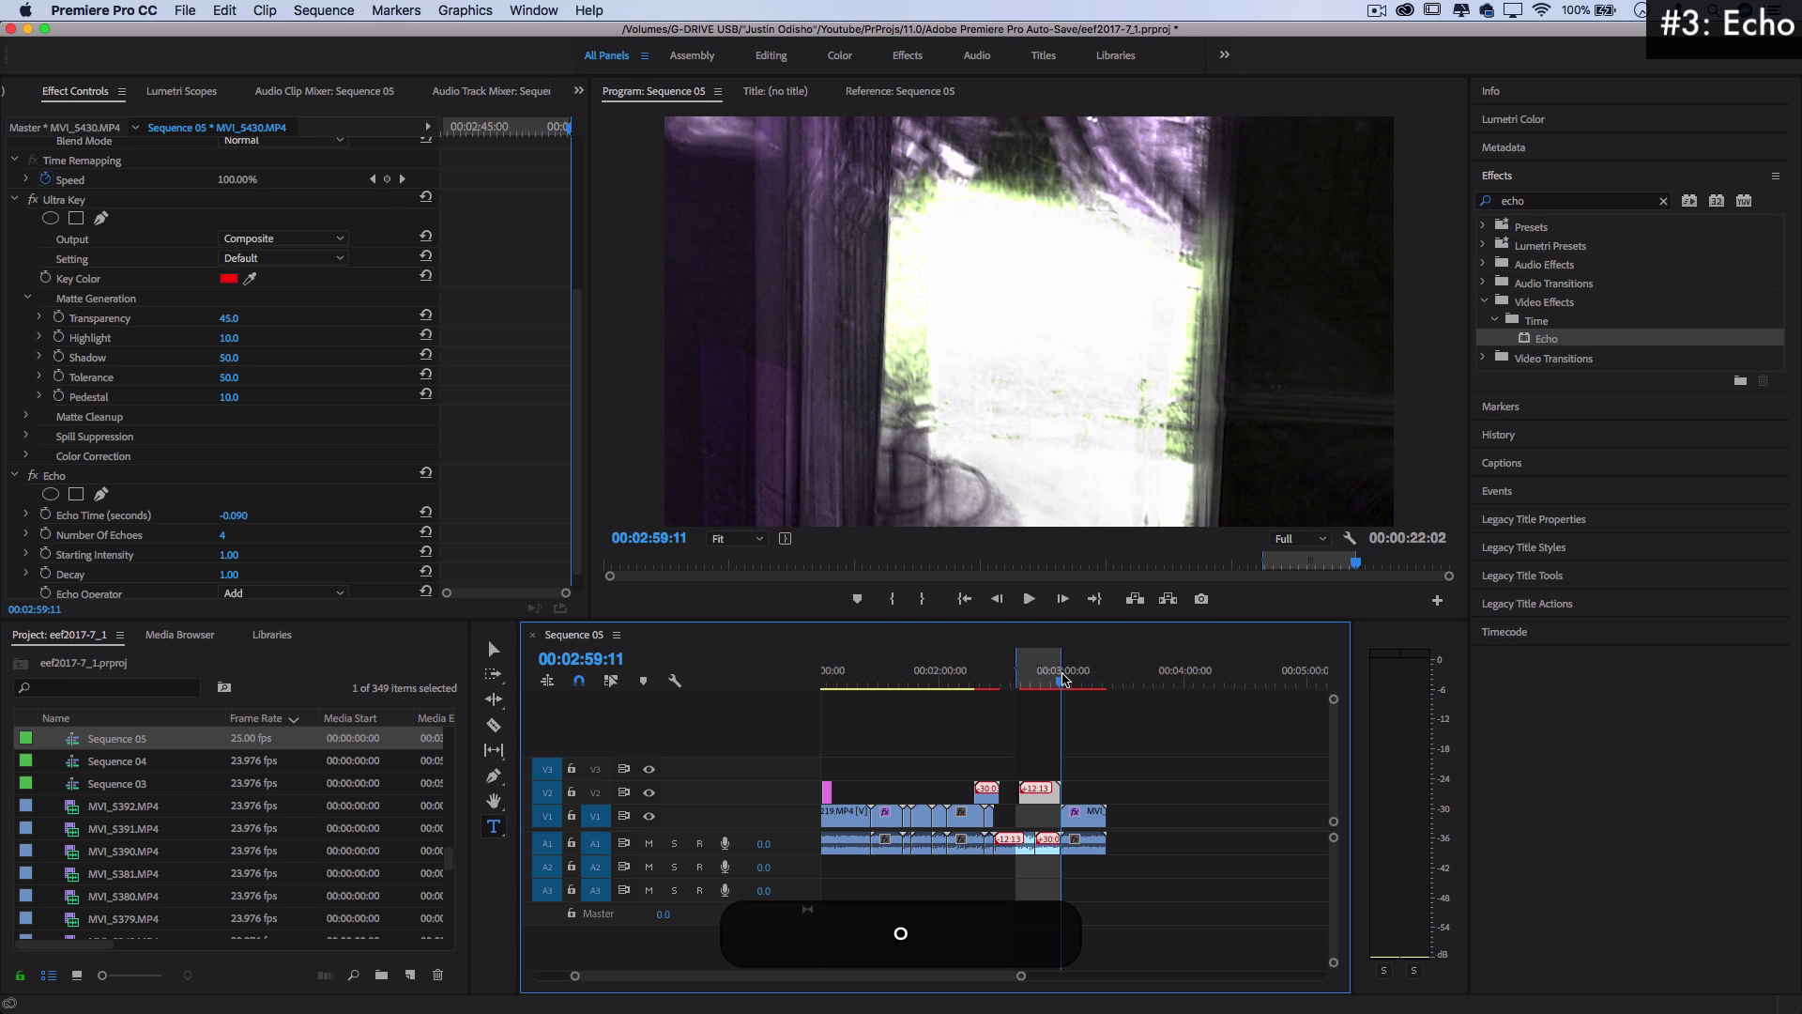
key("Return")
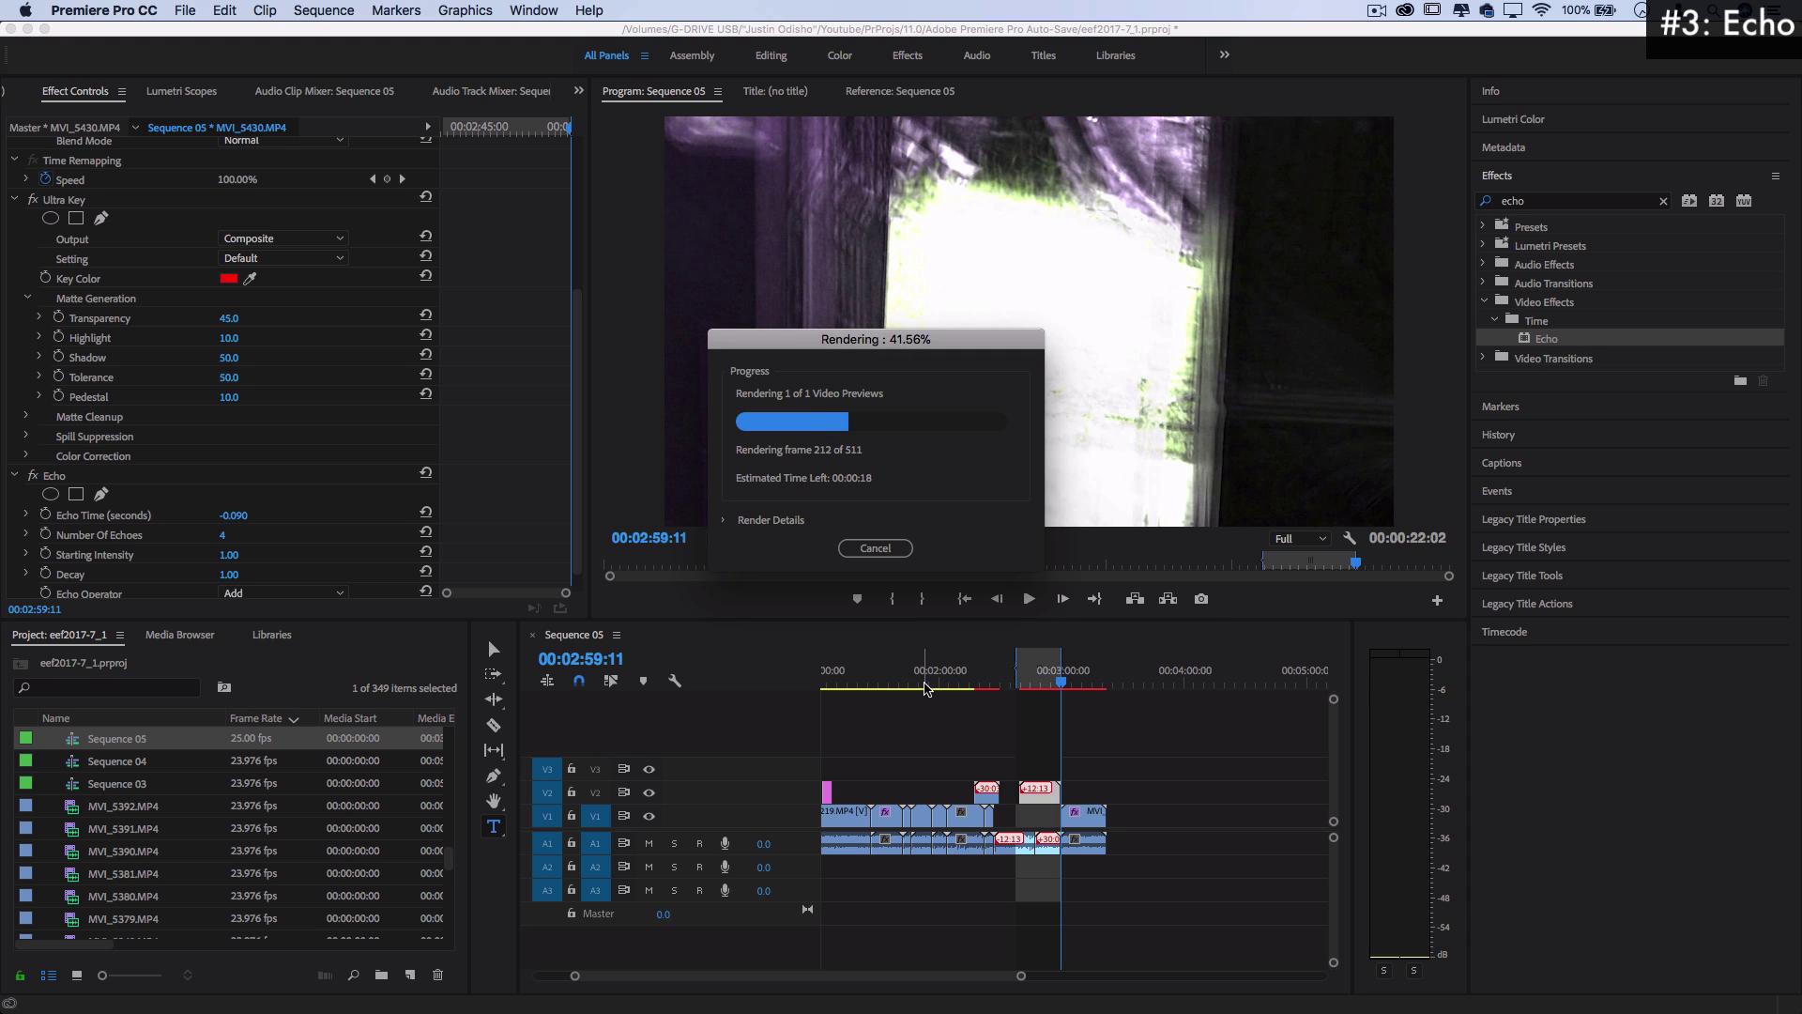
left_click(882, 549)
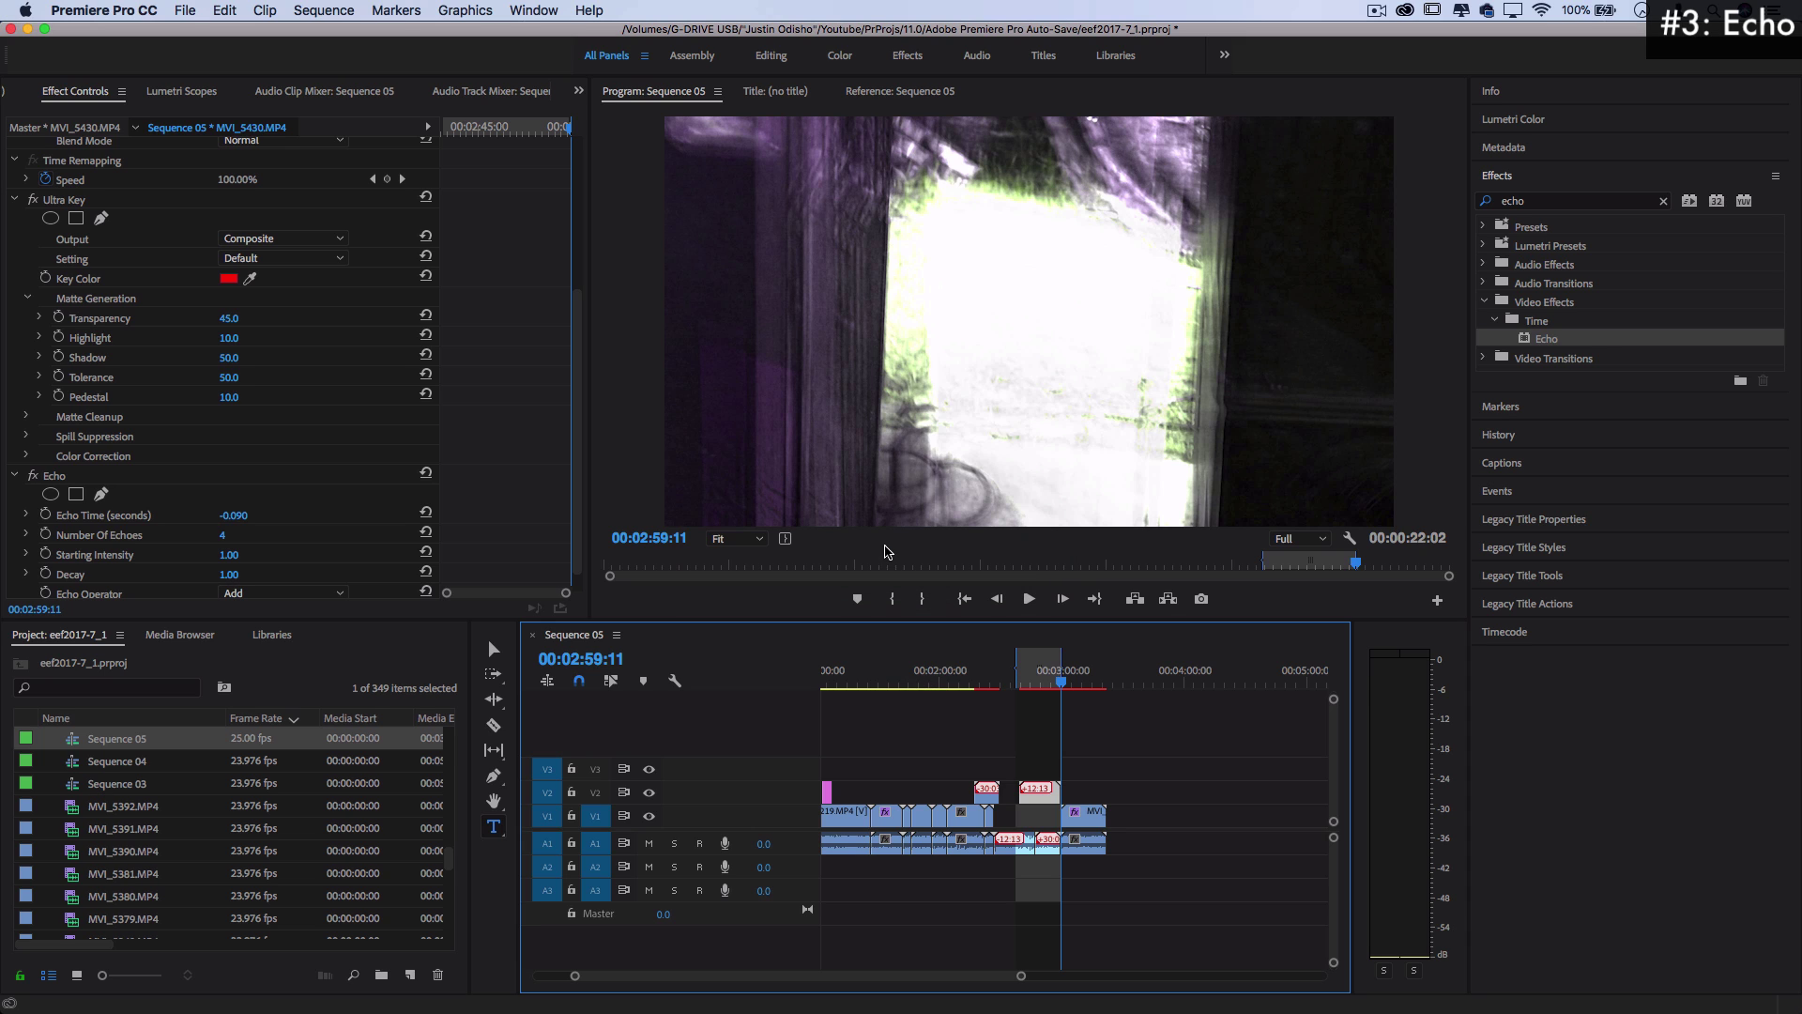
Set the monitor playback resolution to 1/4 and play from 00:02:42:11
left_click(1290, 541)
left_click(1289, 544)
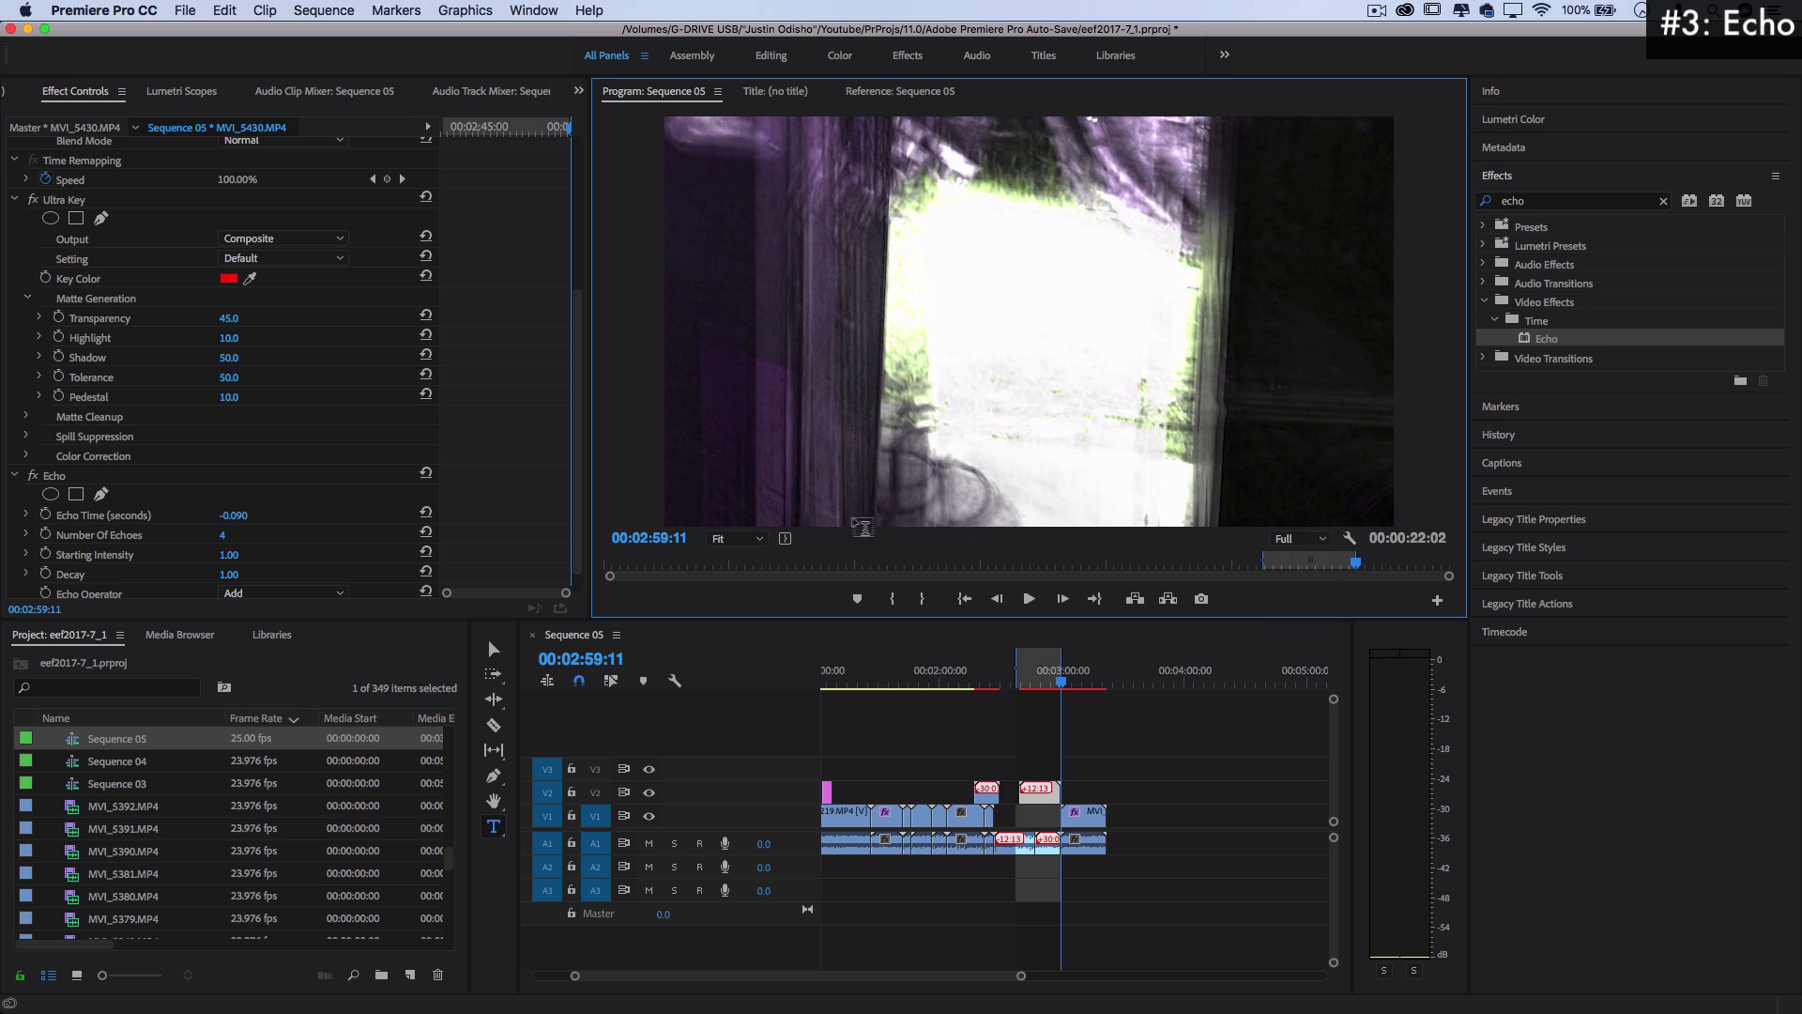
left_click(1324, 540)
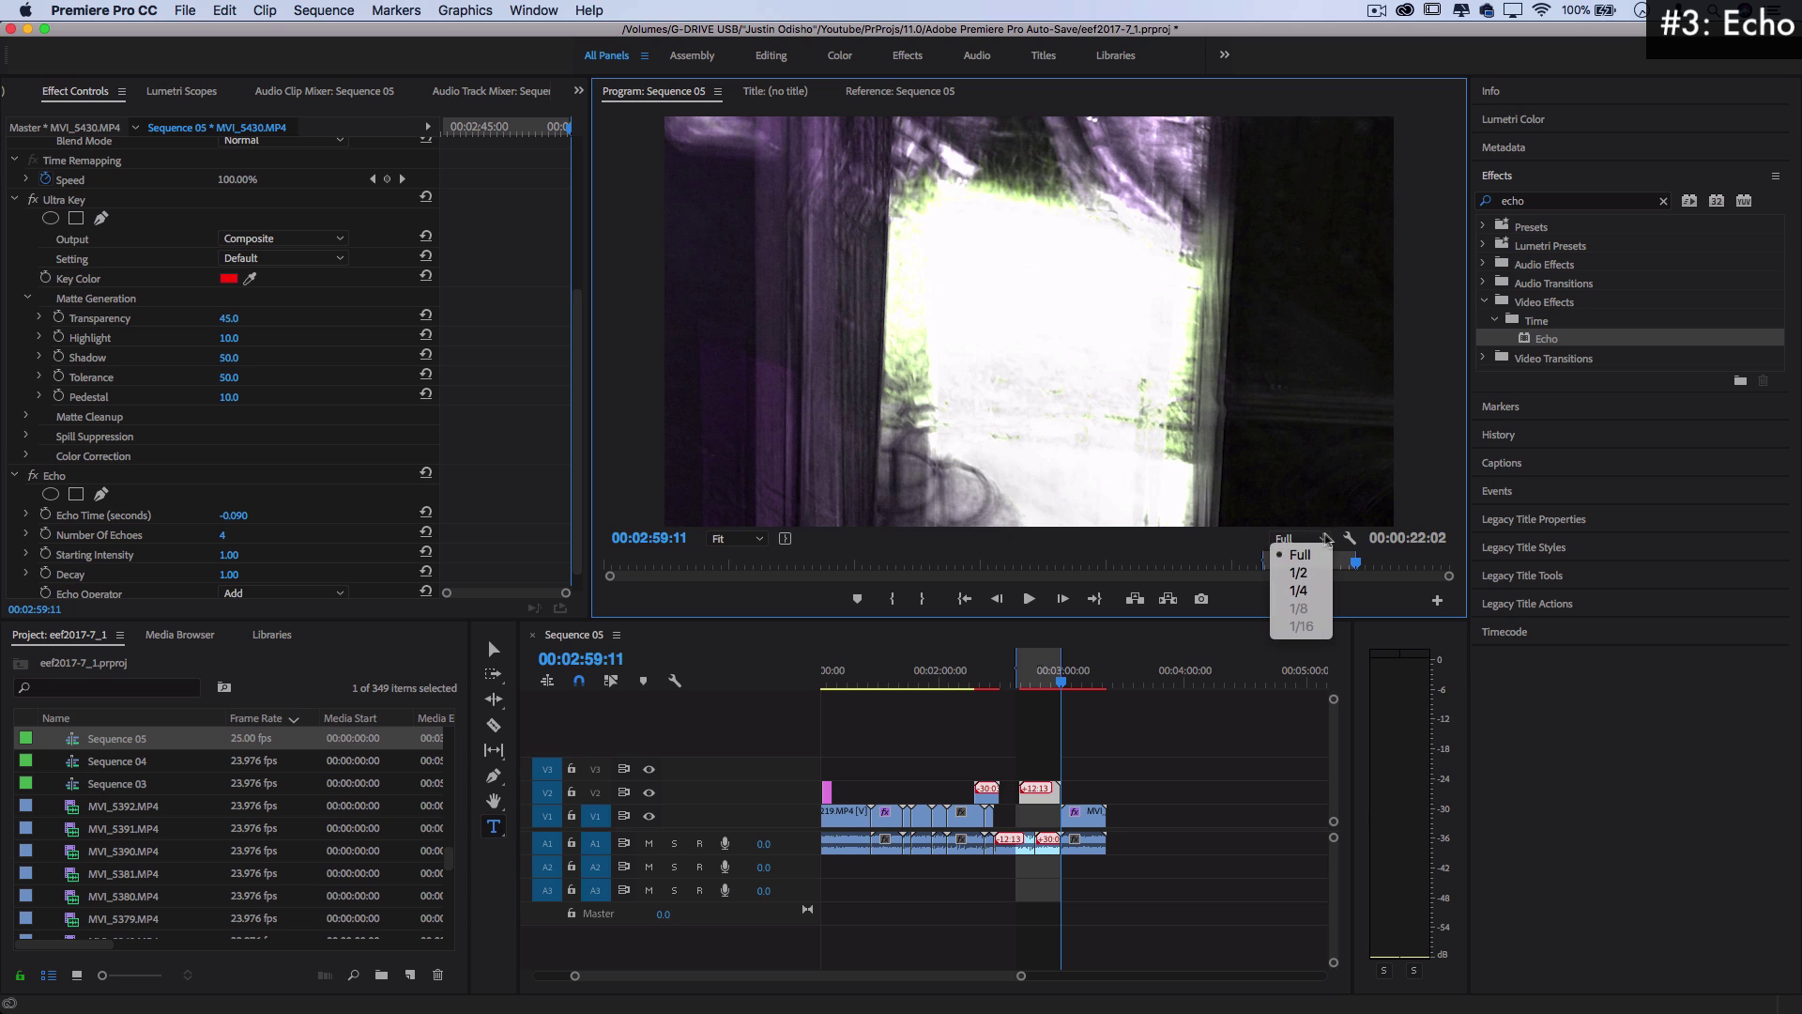
left_click(1298, 590)
left_click(1027, 683)
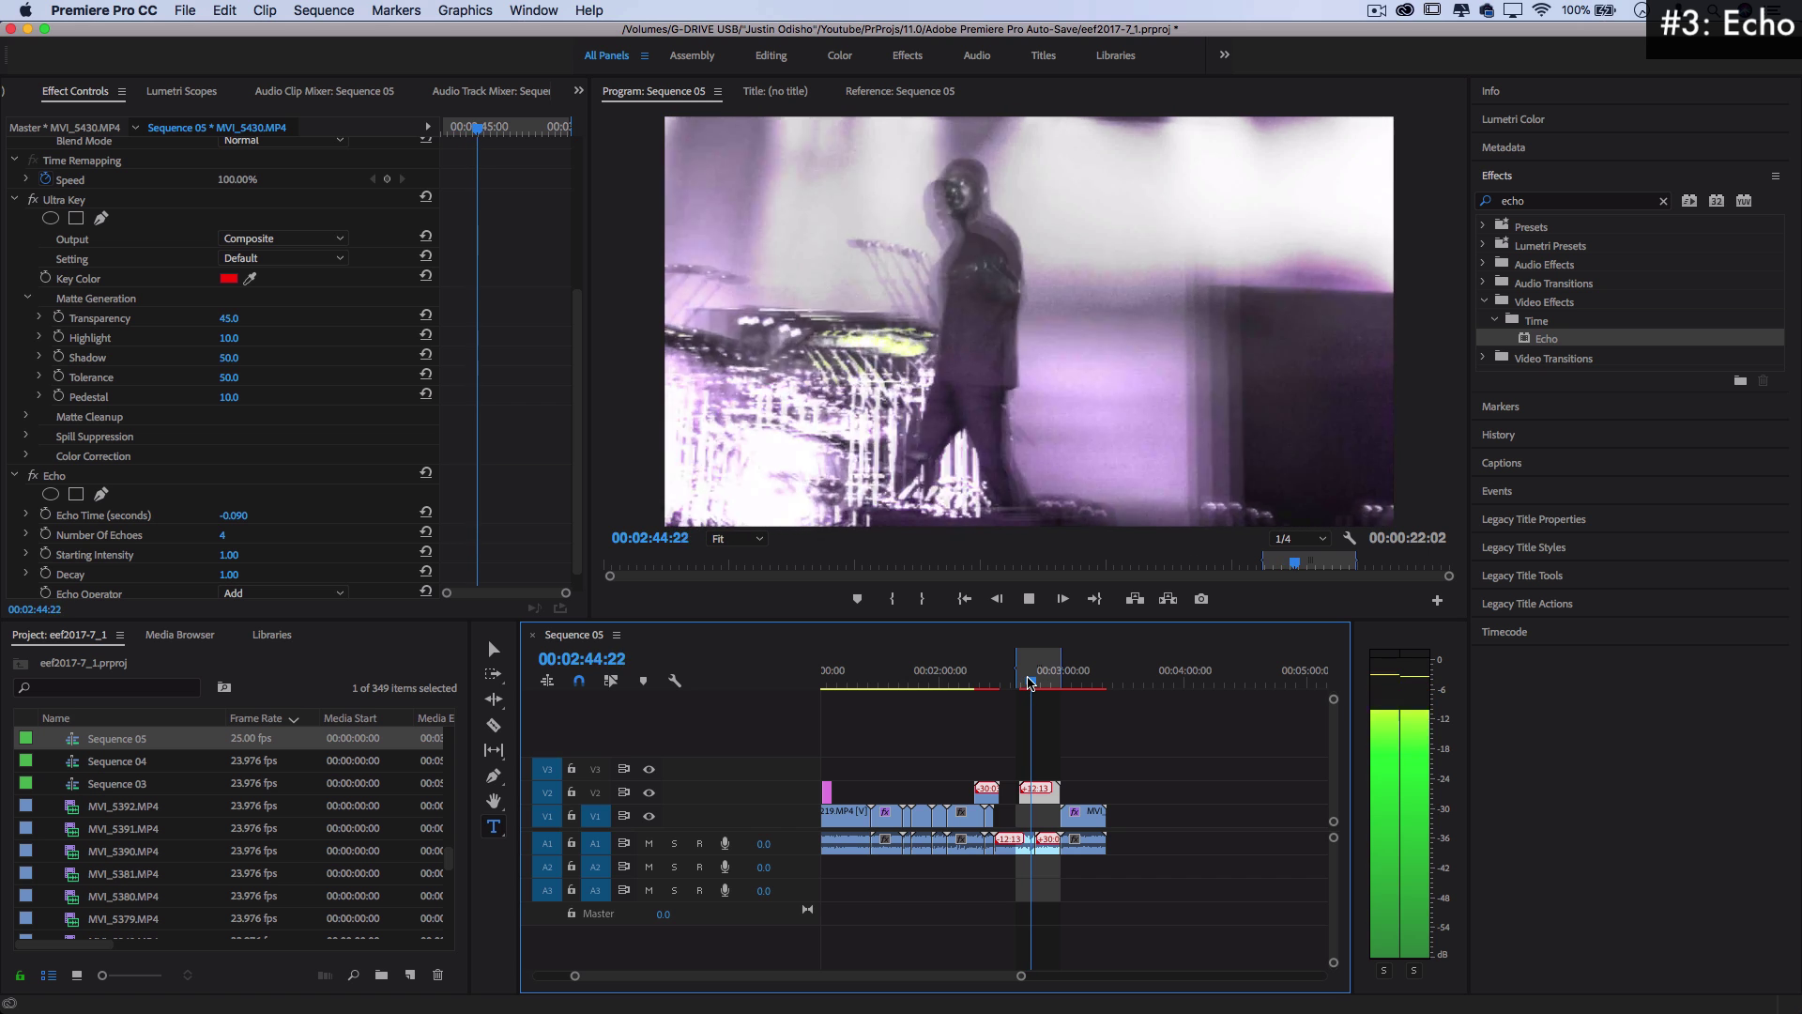
key("space")
Move the V2 clip earlier onto V3 and preview the edit from 00:02:09:21
left_click_drag(1039, 791, 973, 765)
left_click(961, 669)
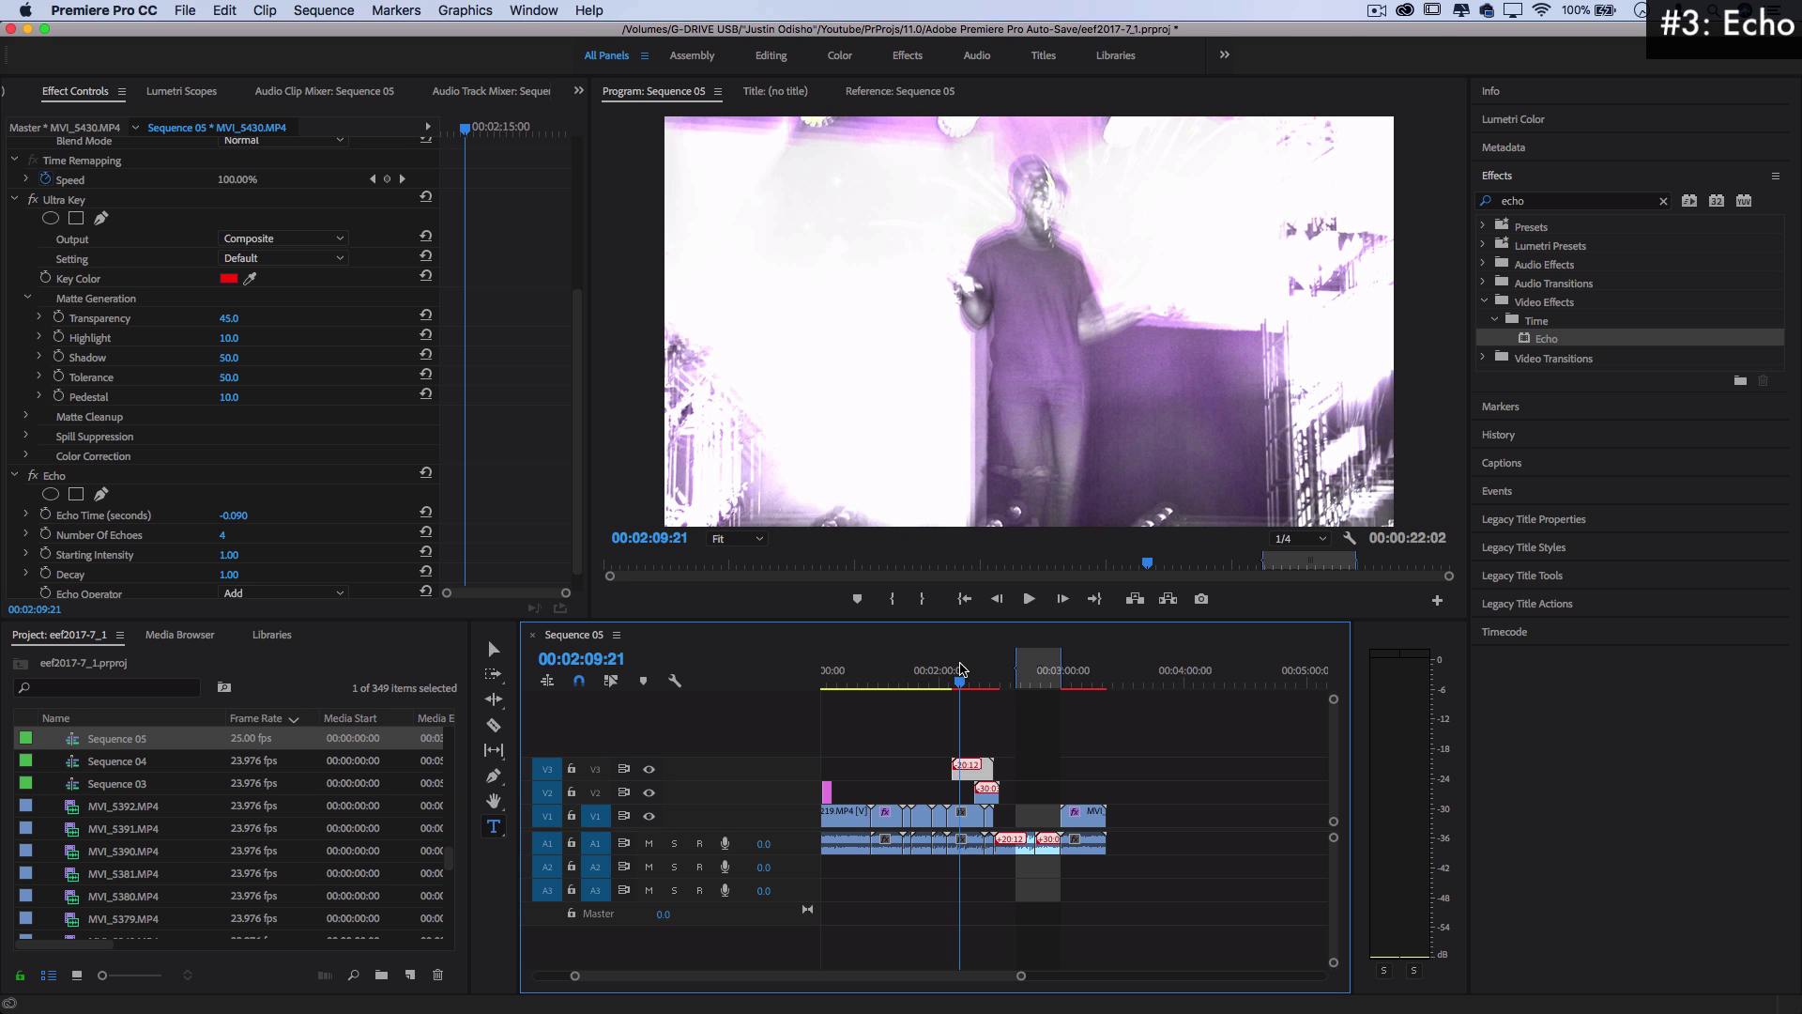
key("space")
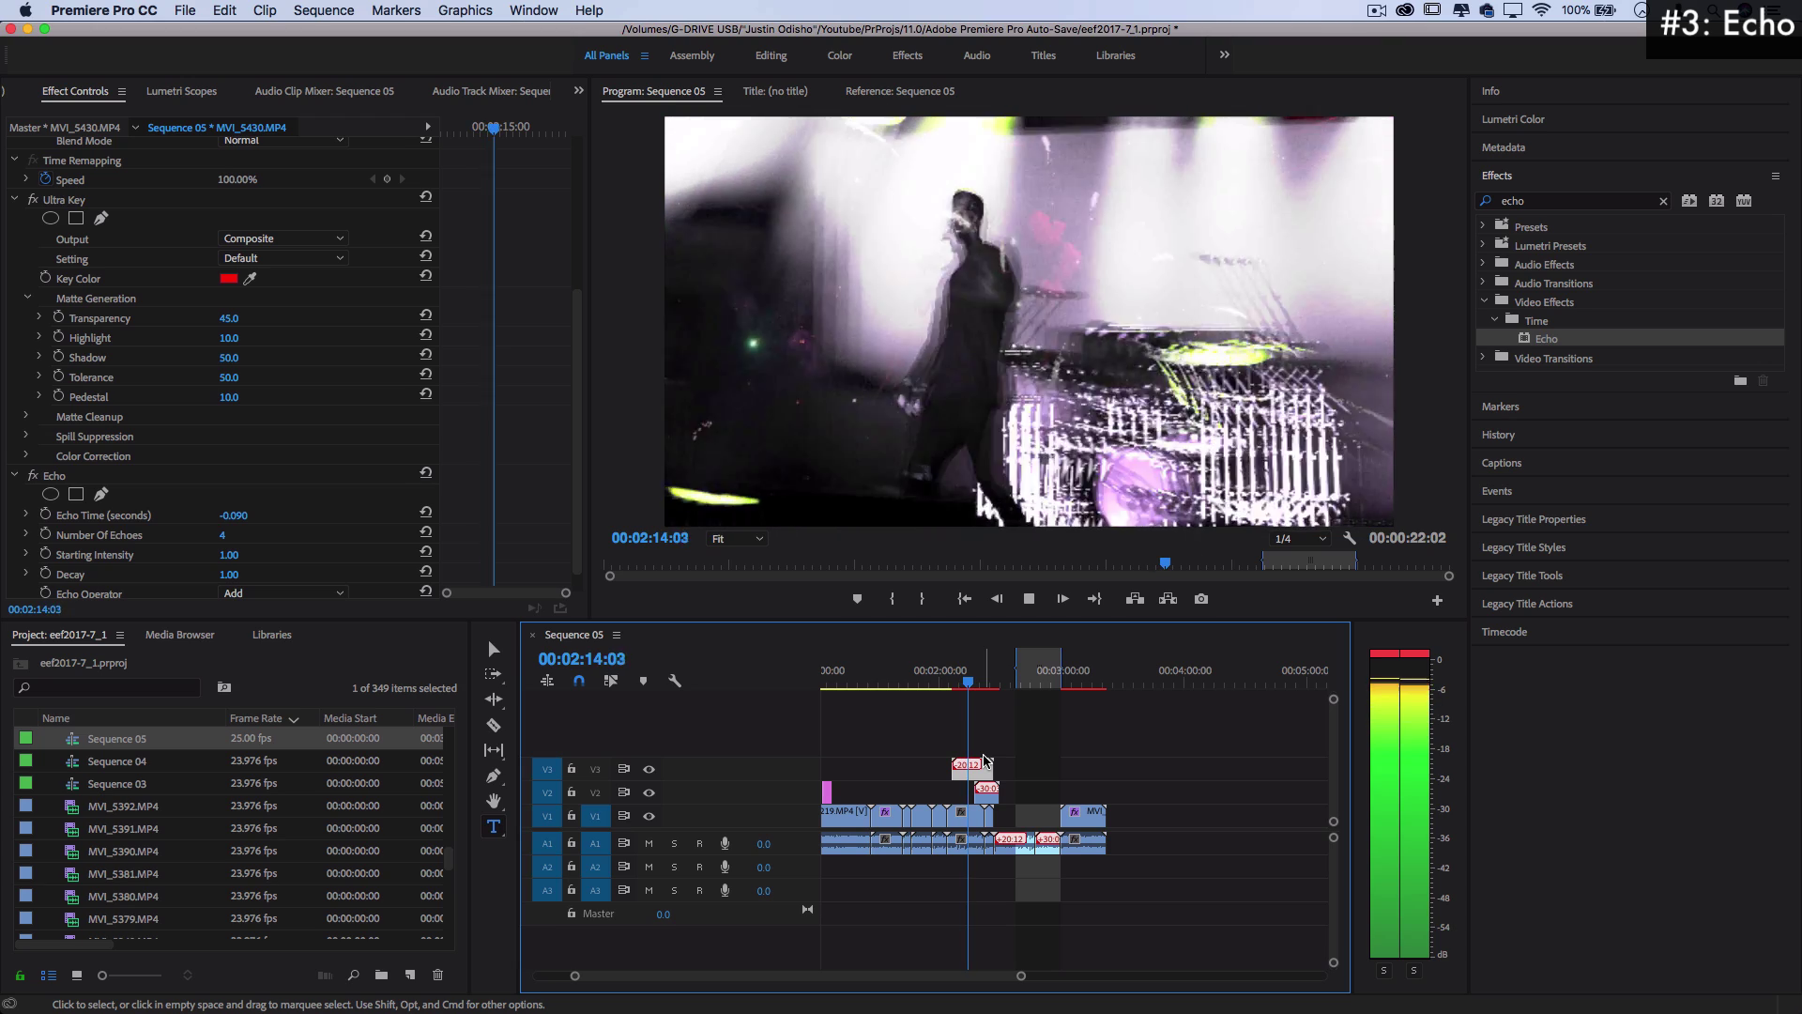
key("space")
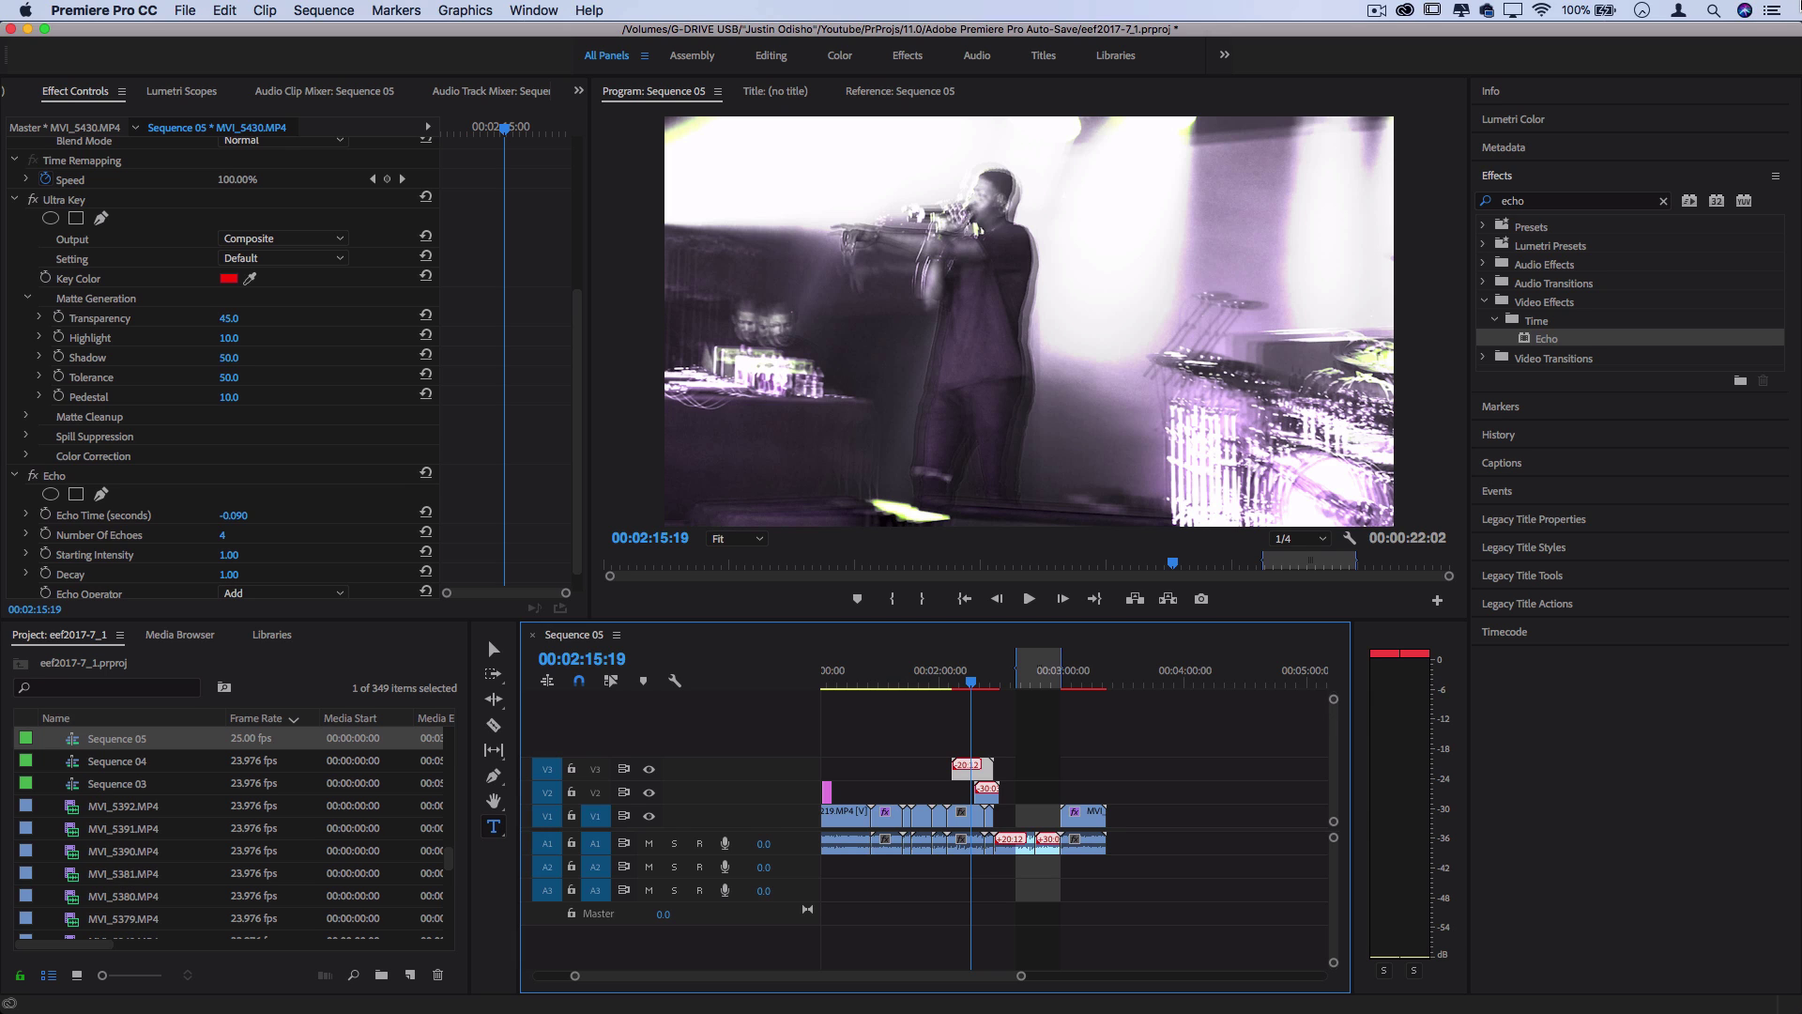
Apply Stylize > Strobe Light to the MVI_5226.MP4 clip on V1 at 00:01:33:14 and play it
left_click(1554, 201)
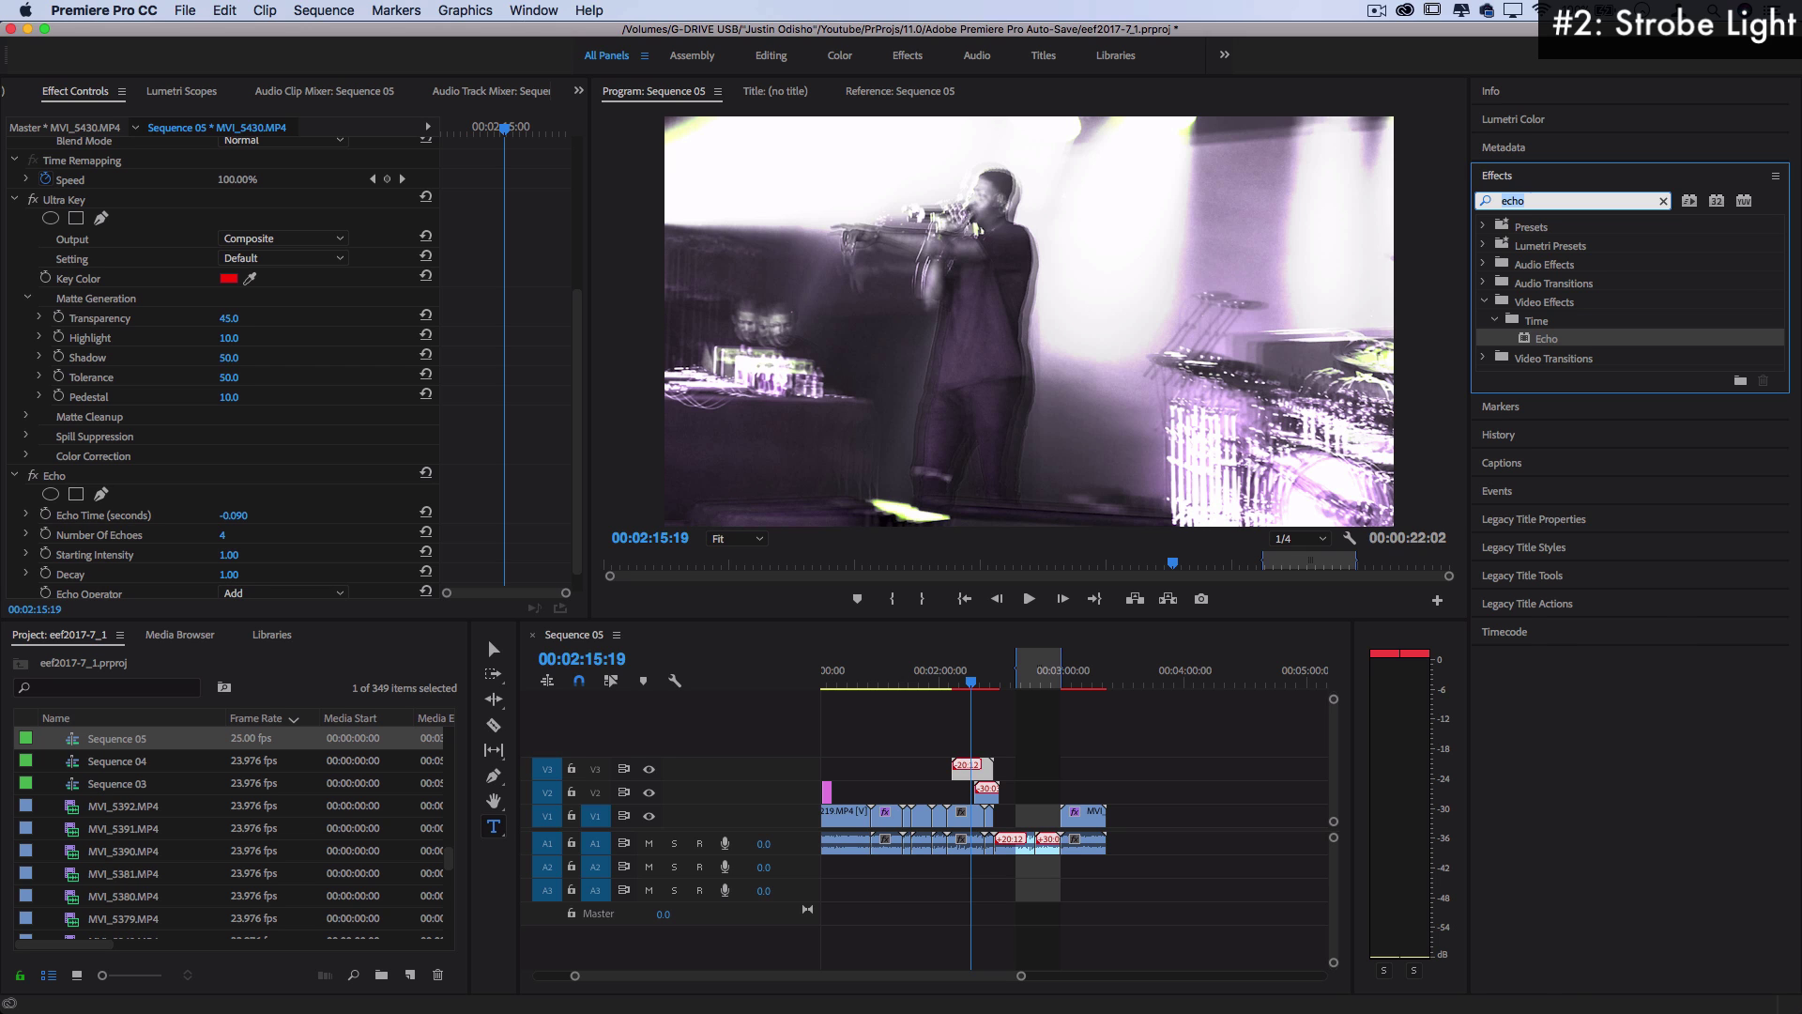
type("strobe")
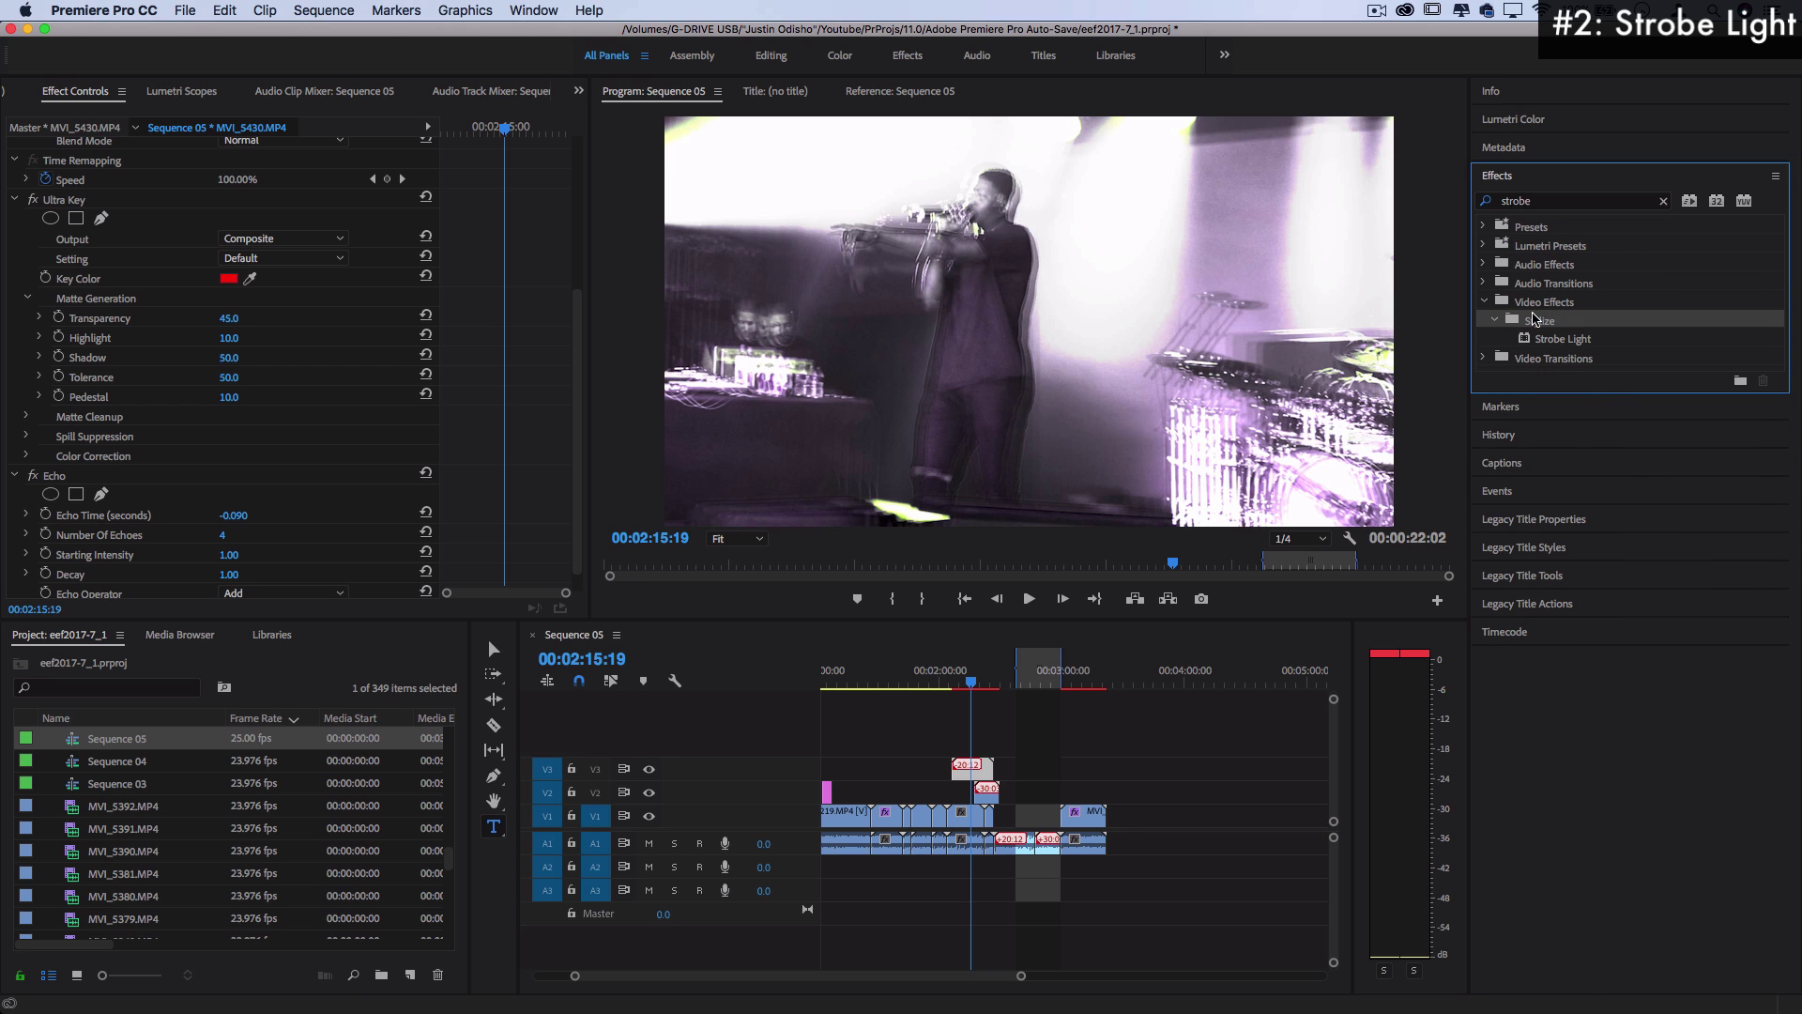
left_click(928, 688)
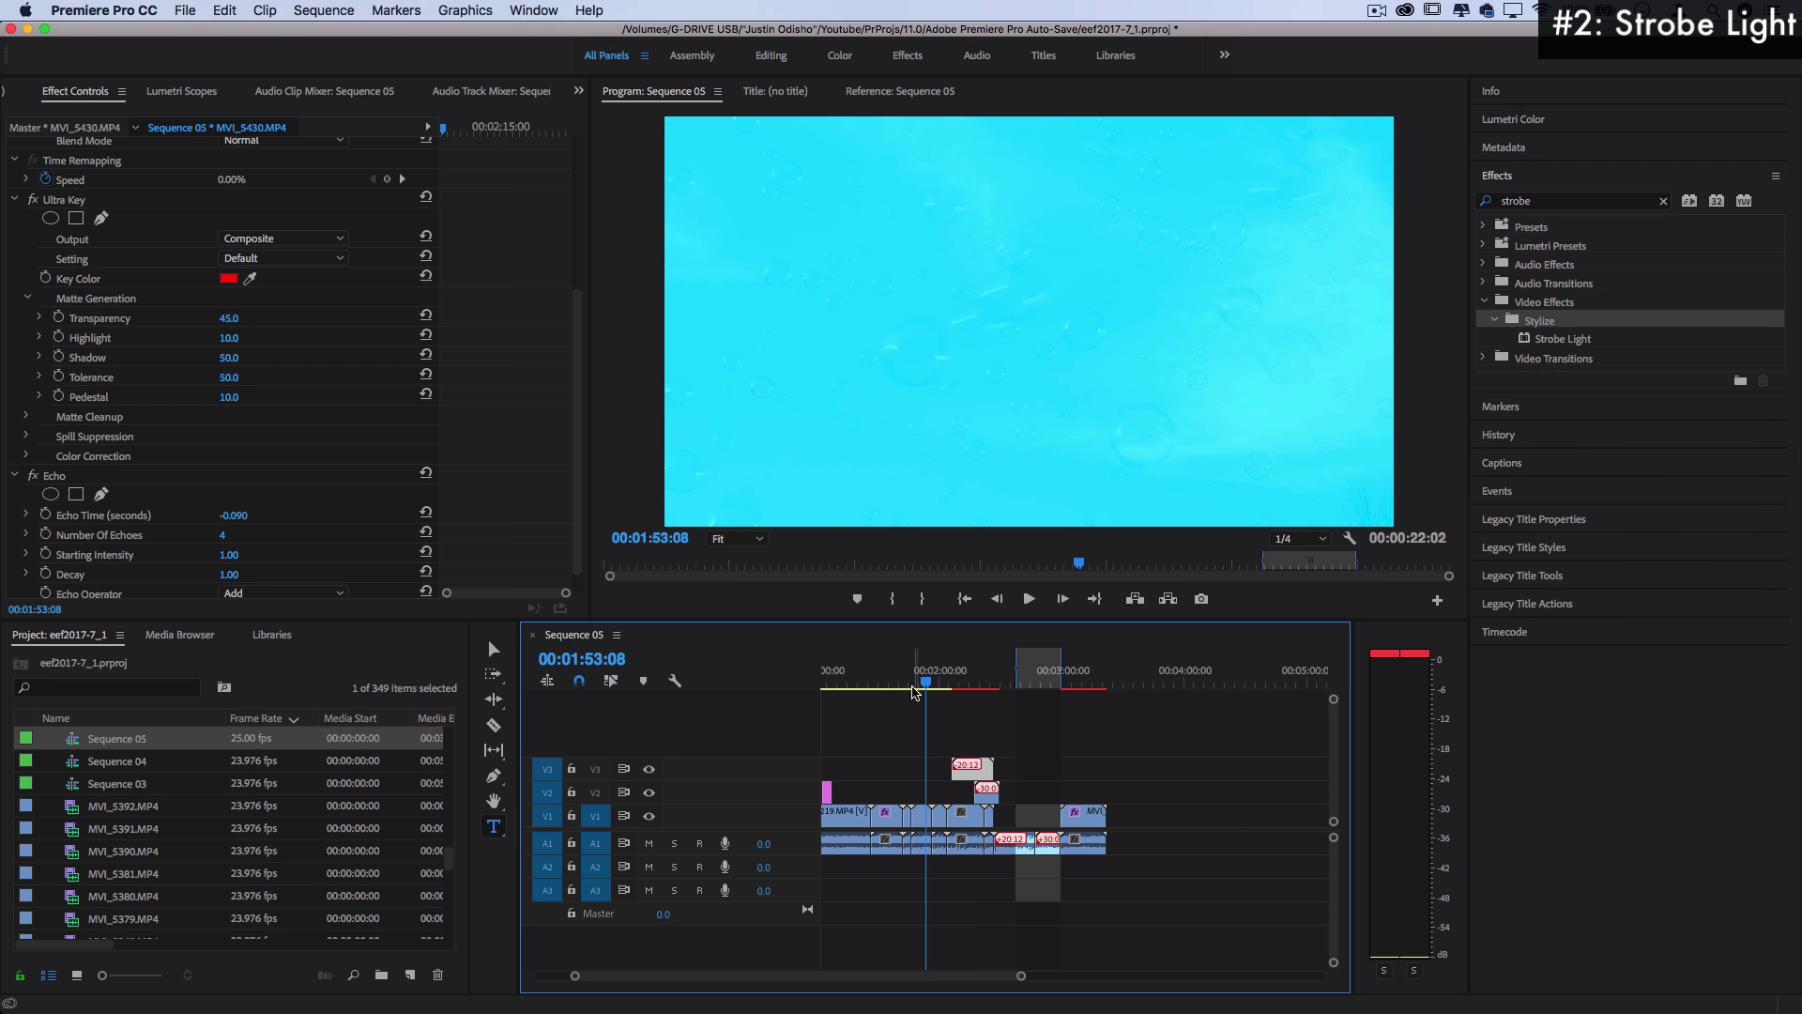
left_click(885, 684)
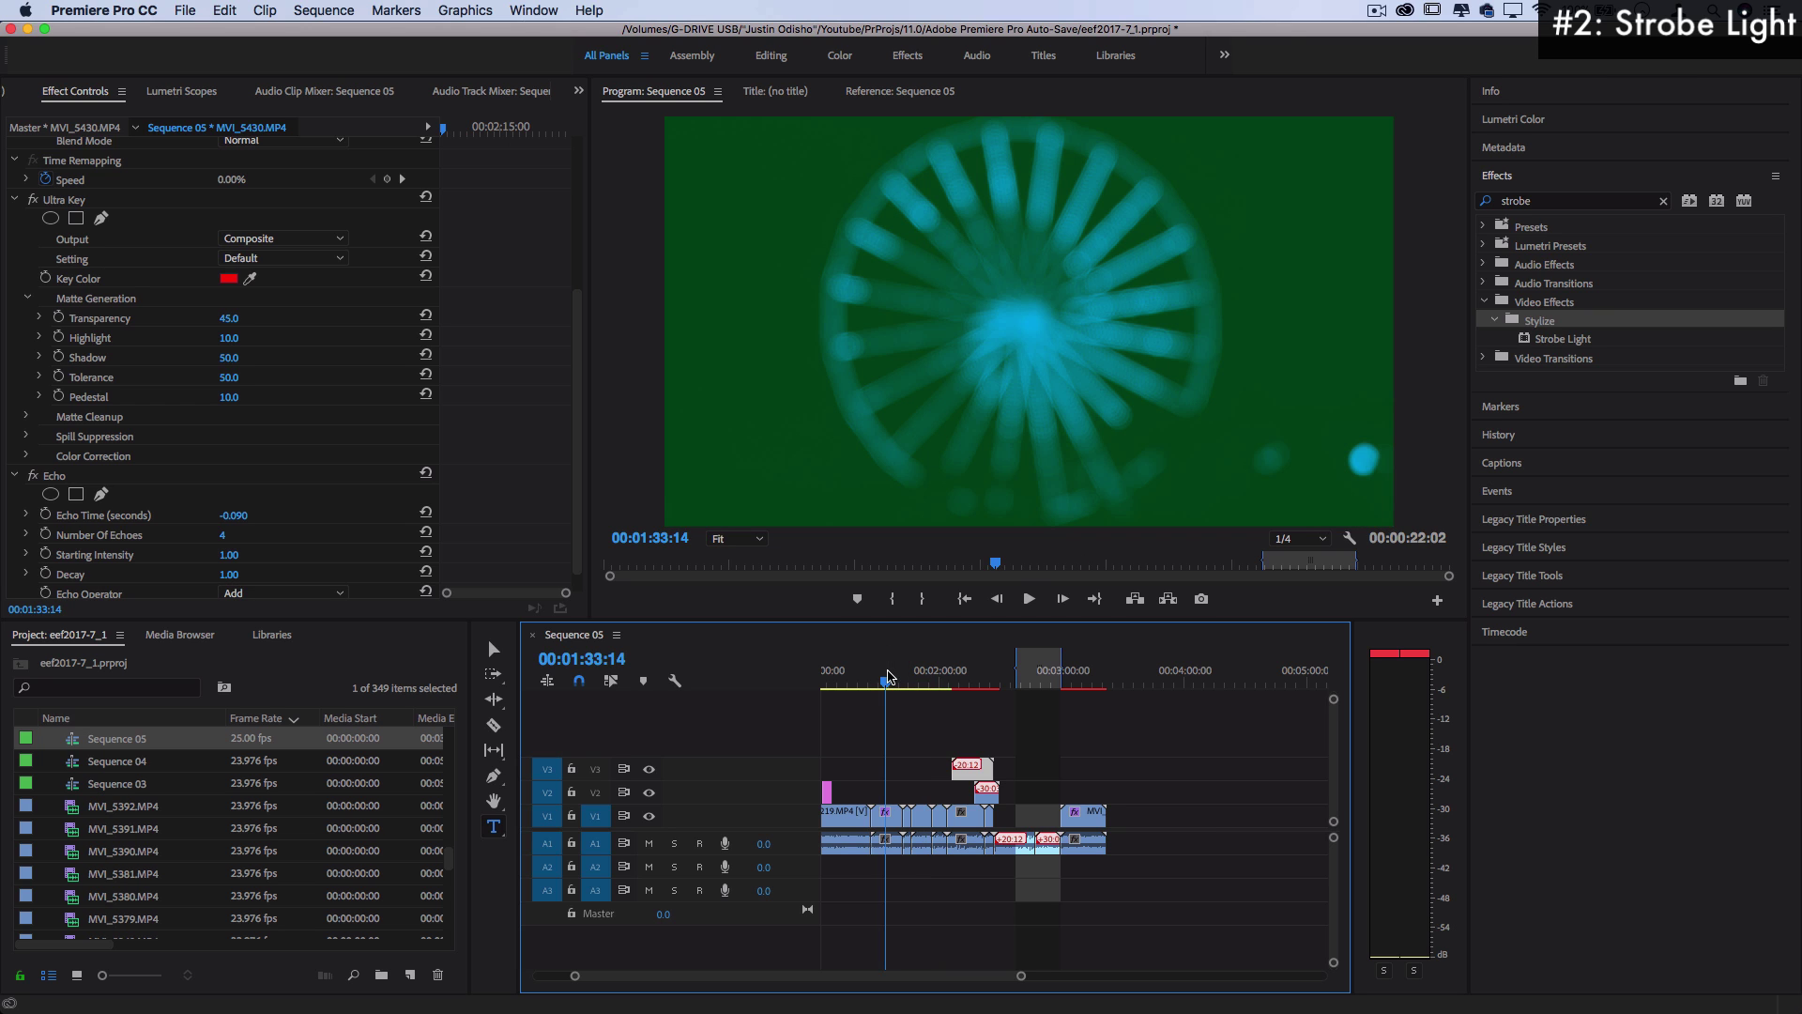
left_click_drag(1582, 340, 889, 818)
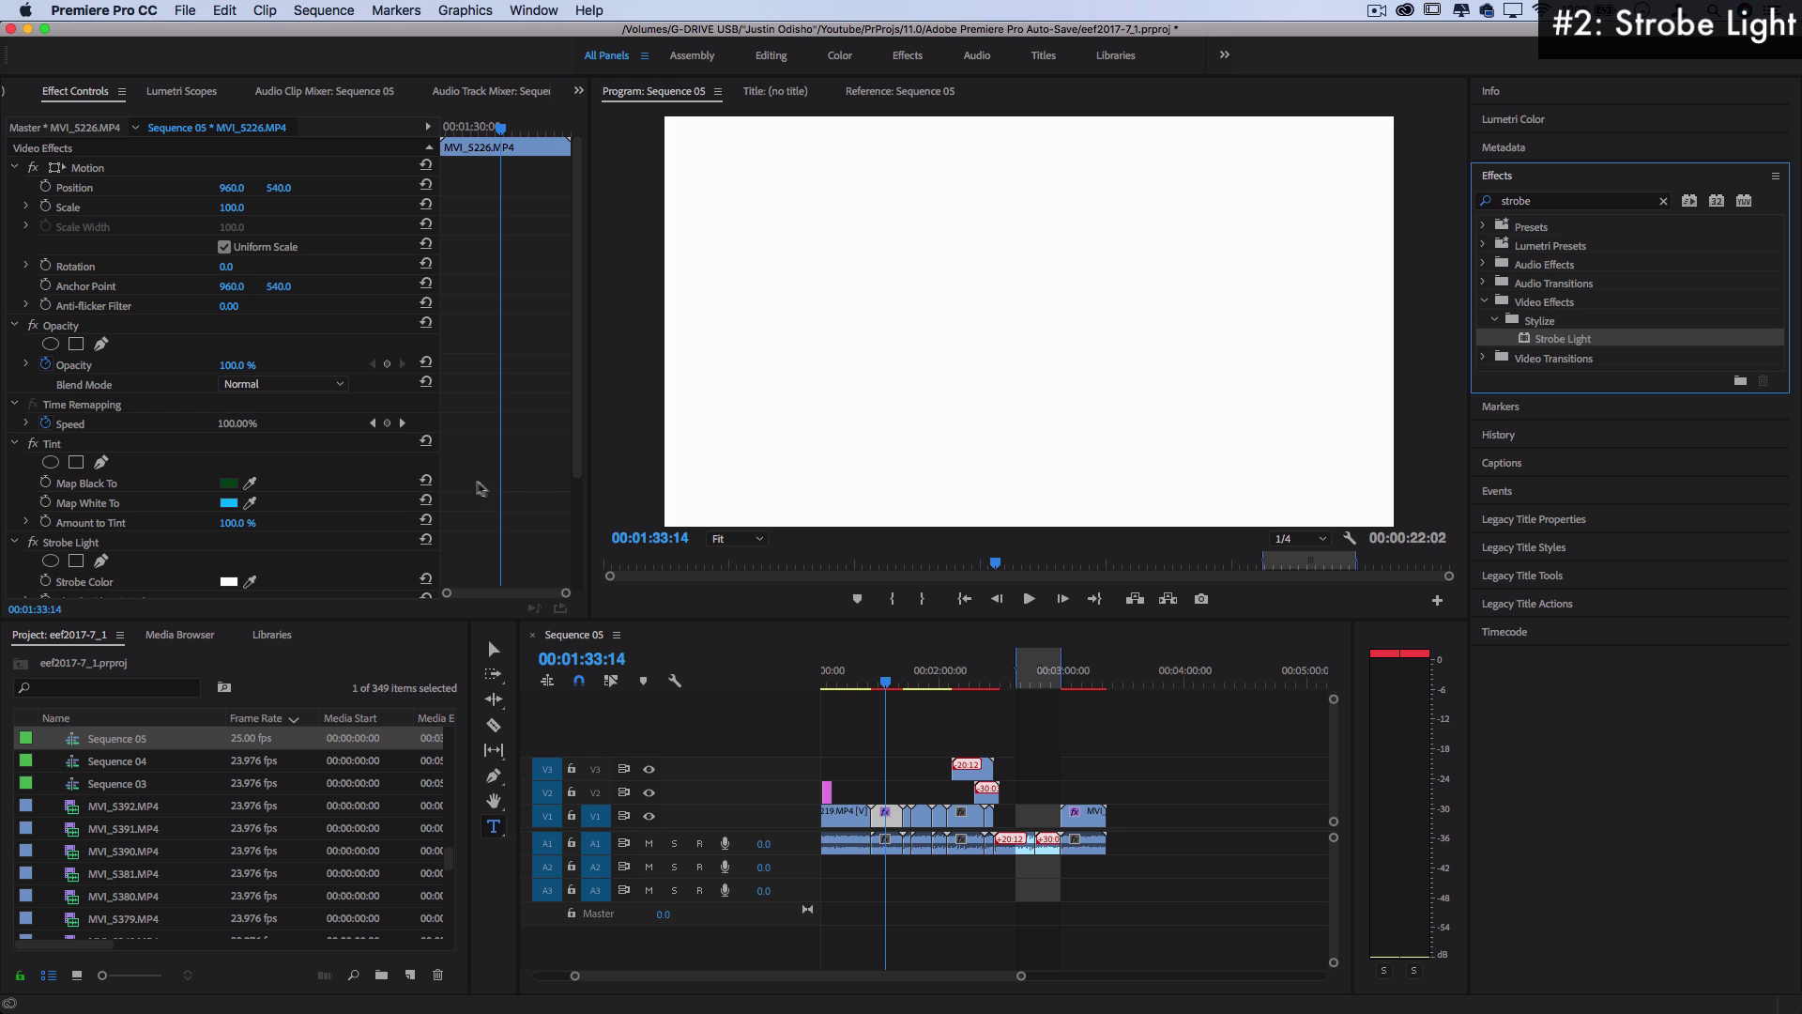
scroll(524, 530, "down", 3)
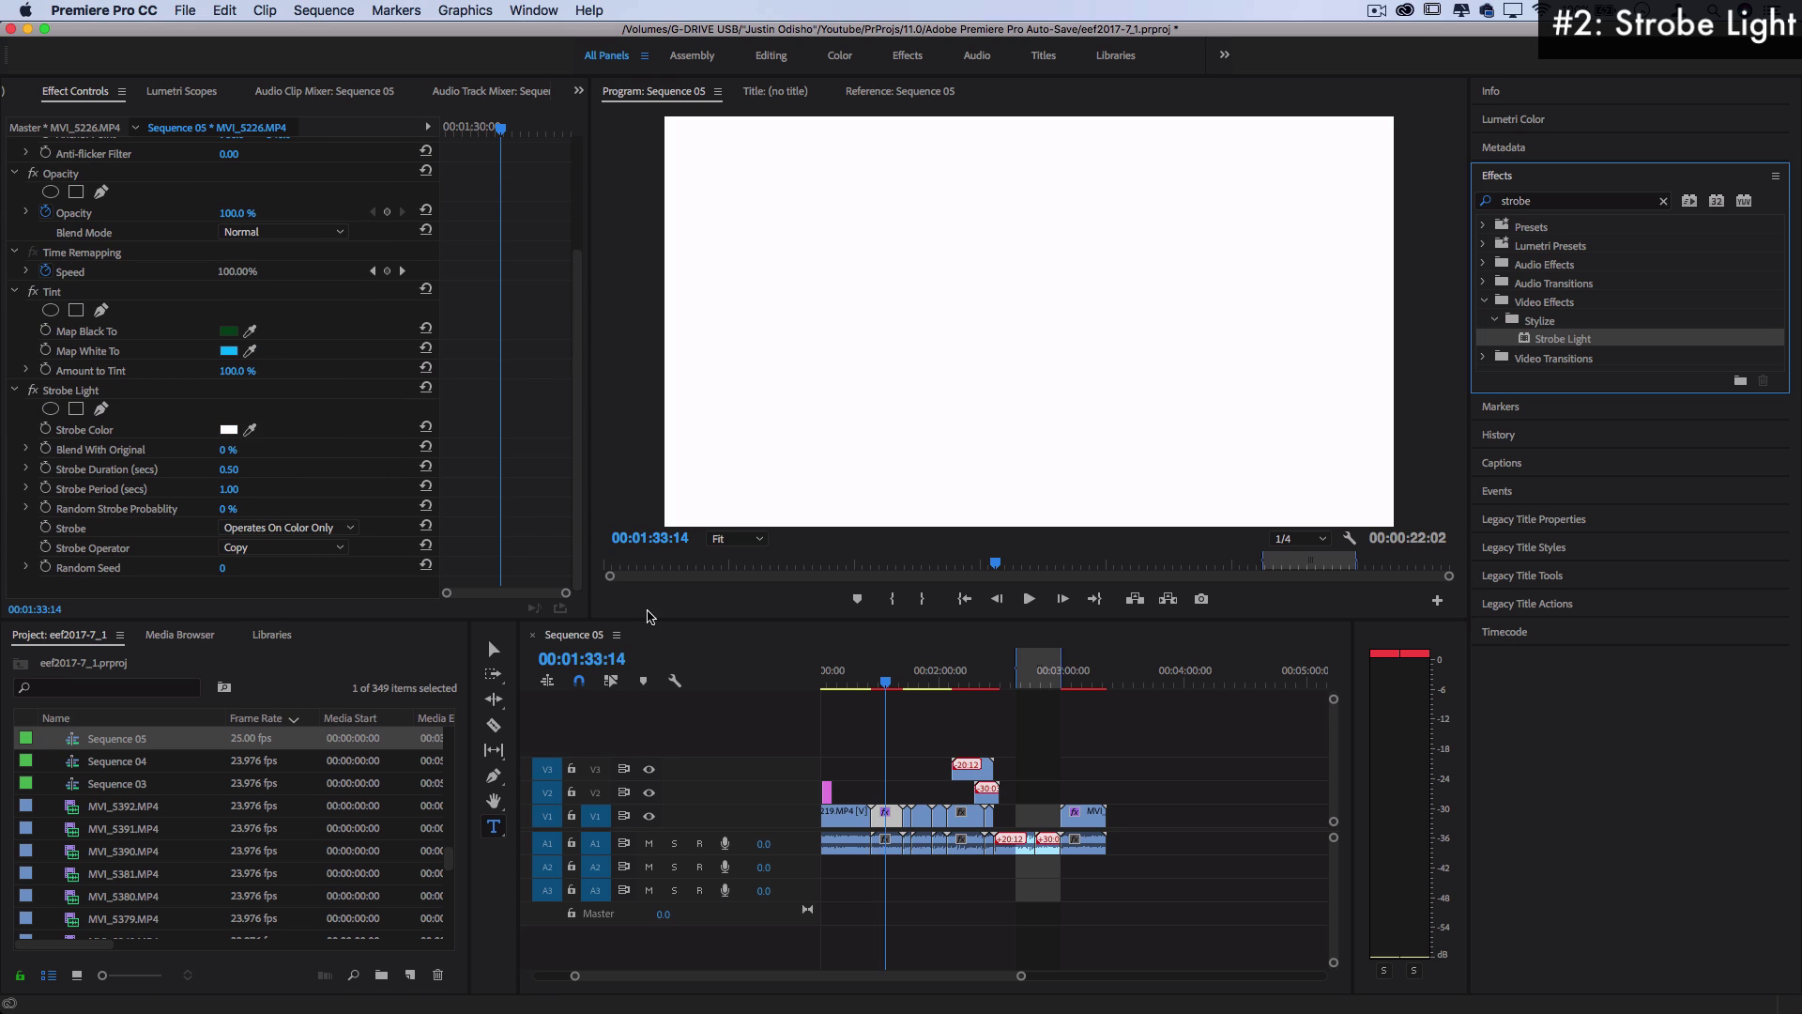
key("space")
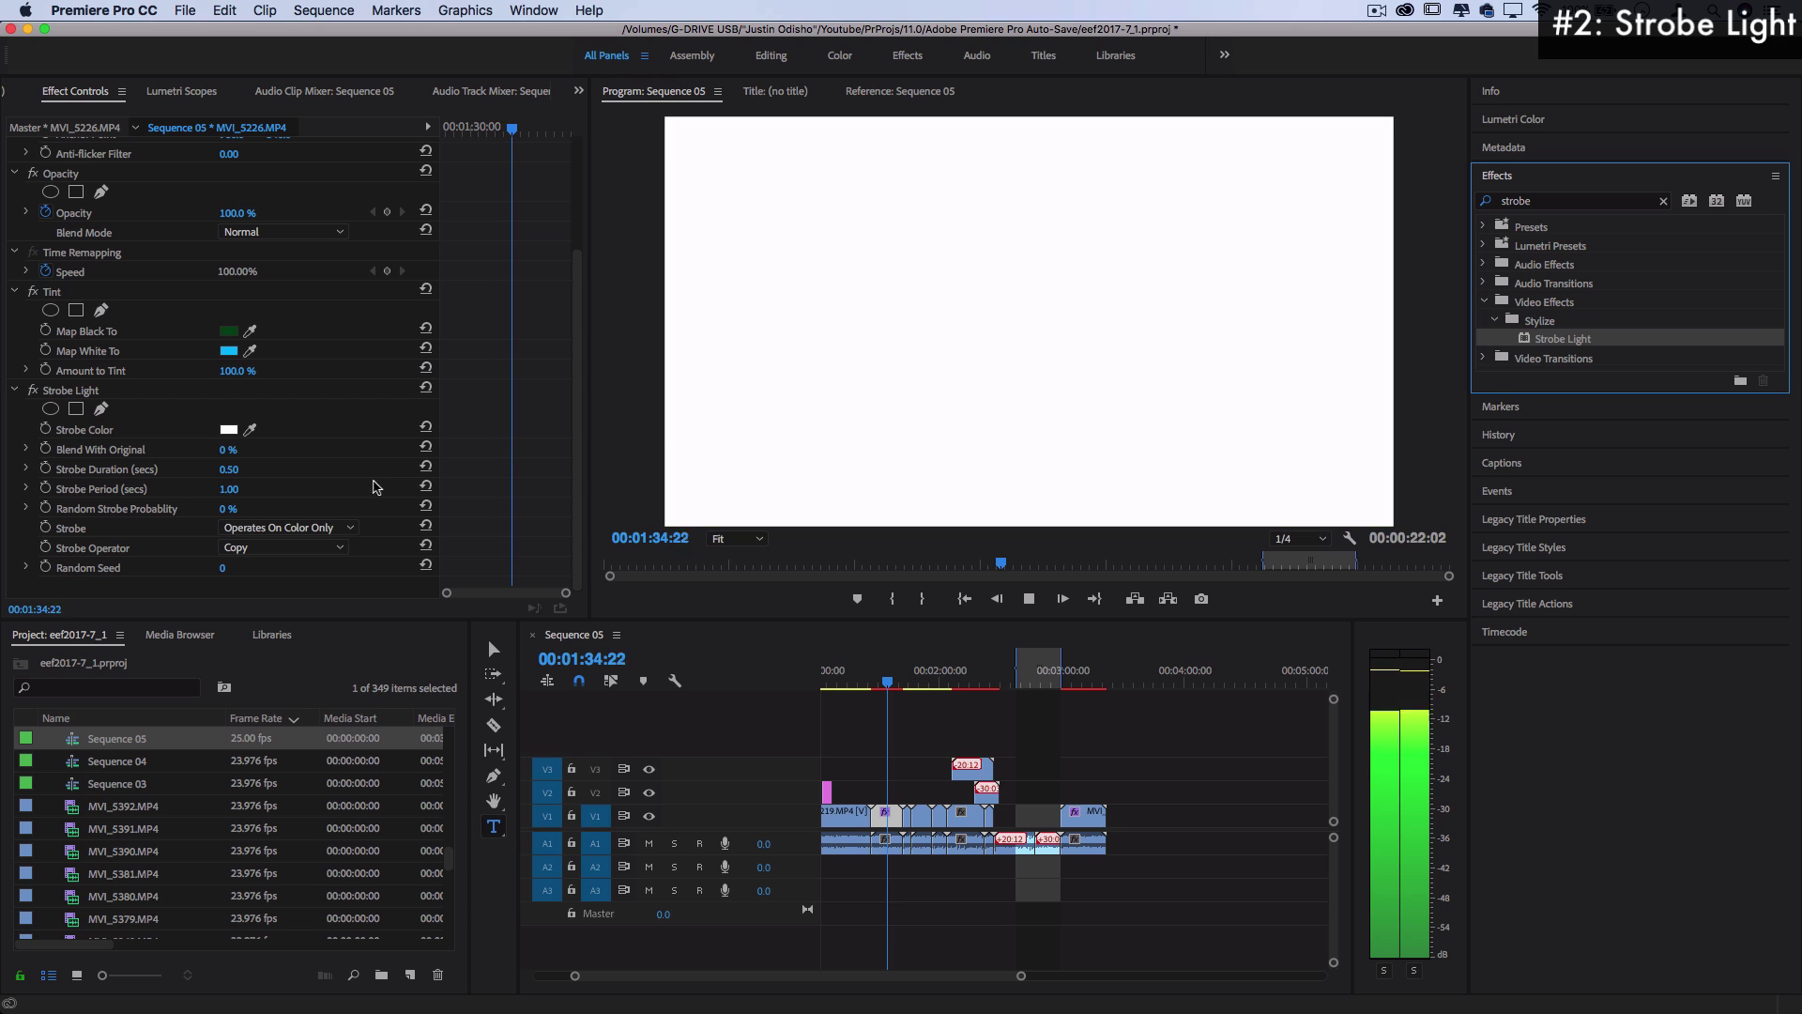
key("space")
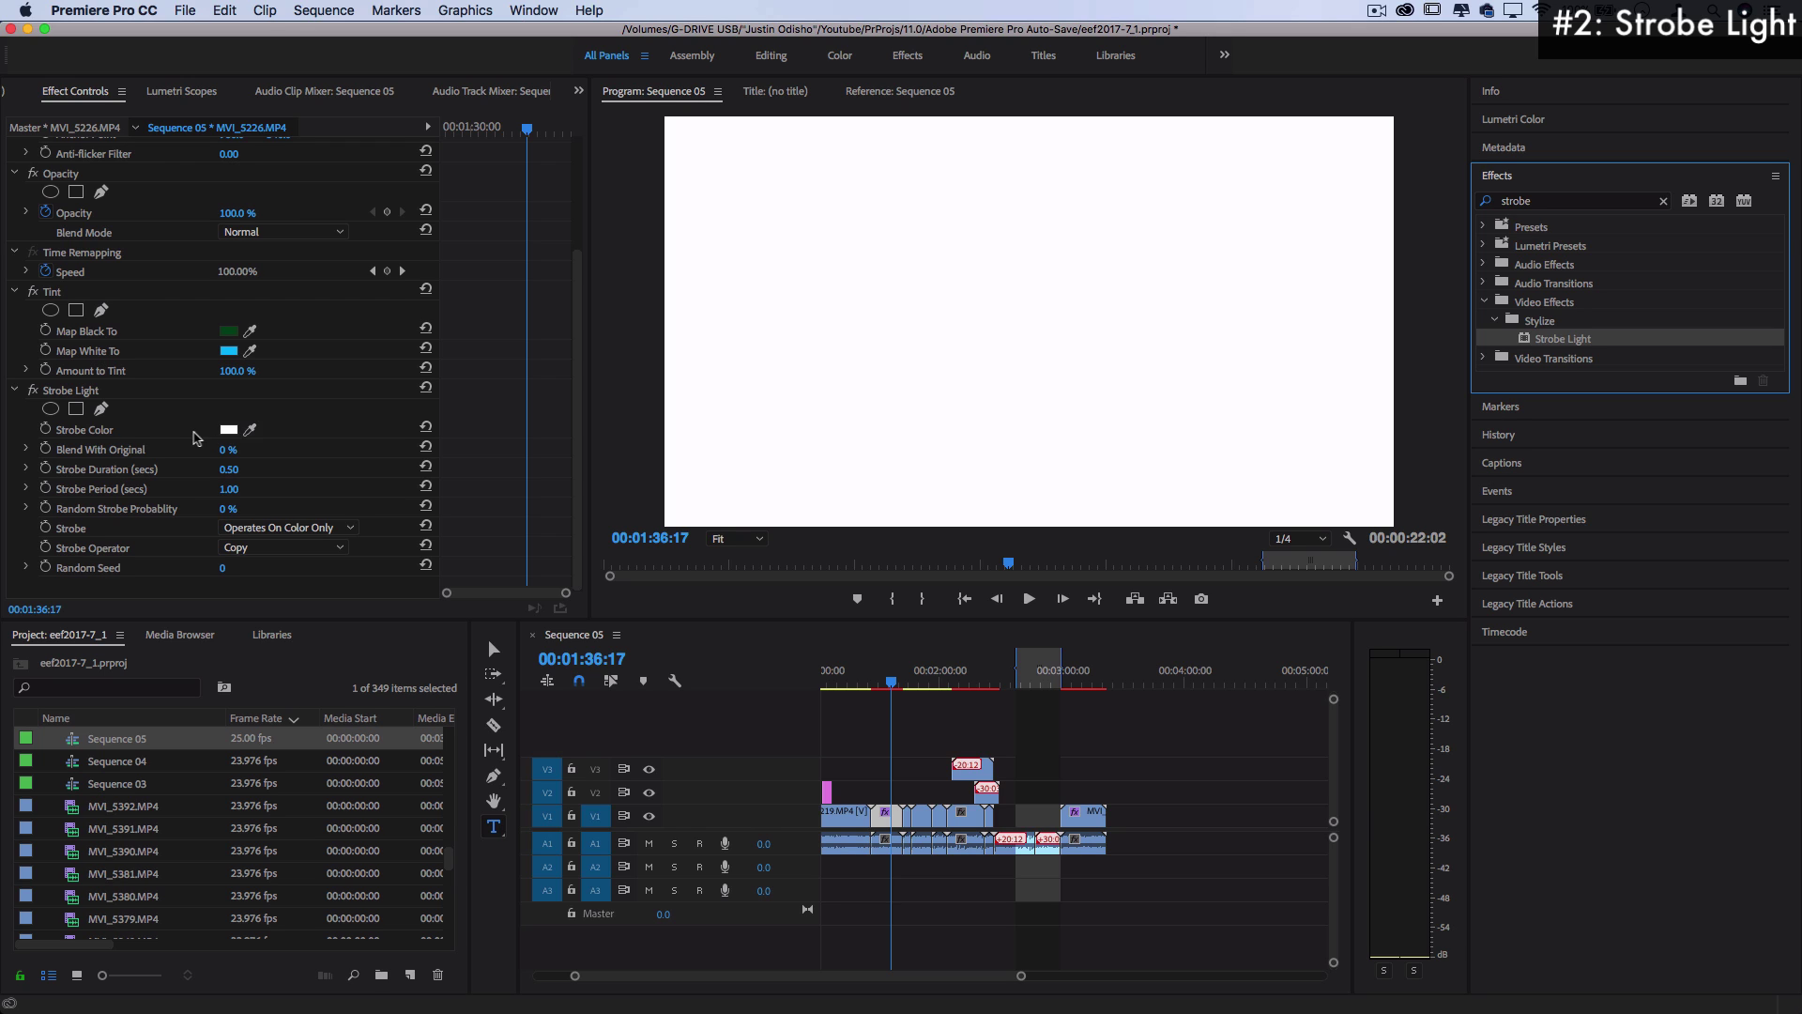
Set the Strobe Light to make the layer transparent and return the playhead to 01:27:15
left_click(303, 531)
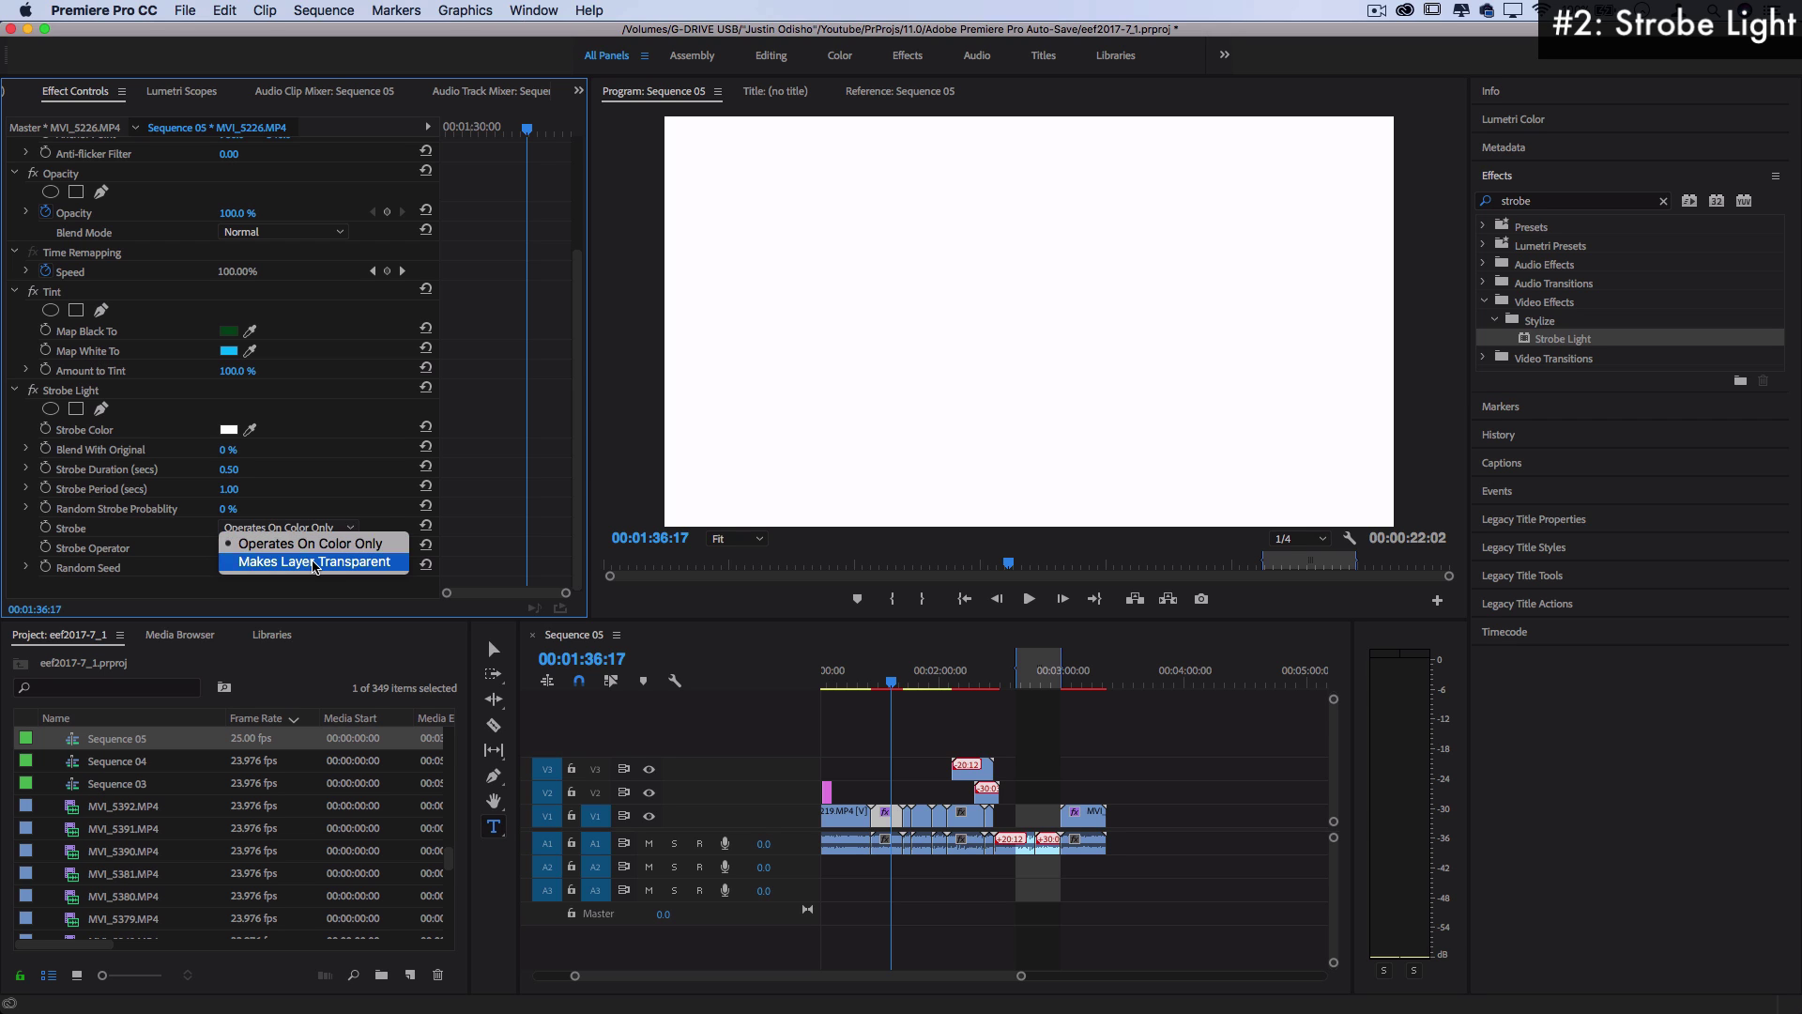
left_click(314, 562)
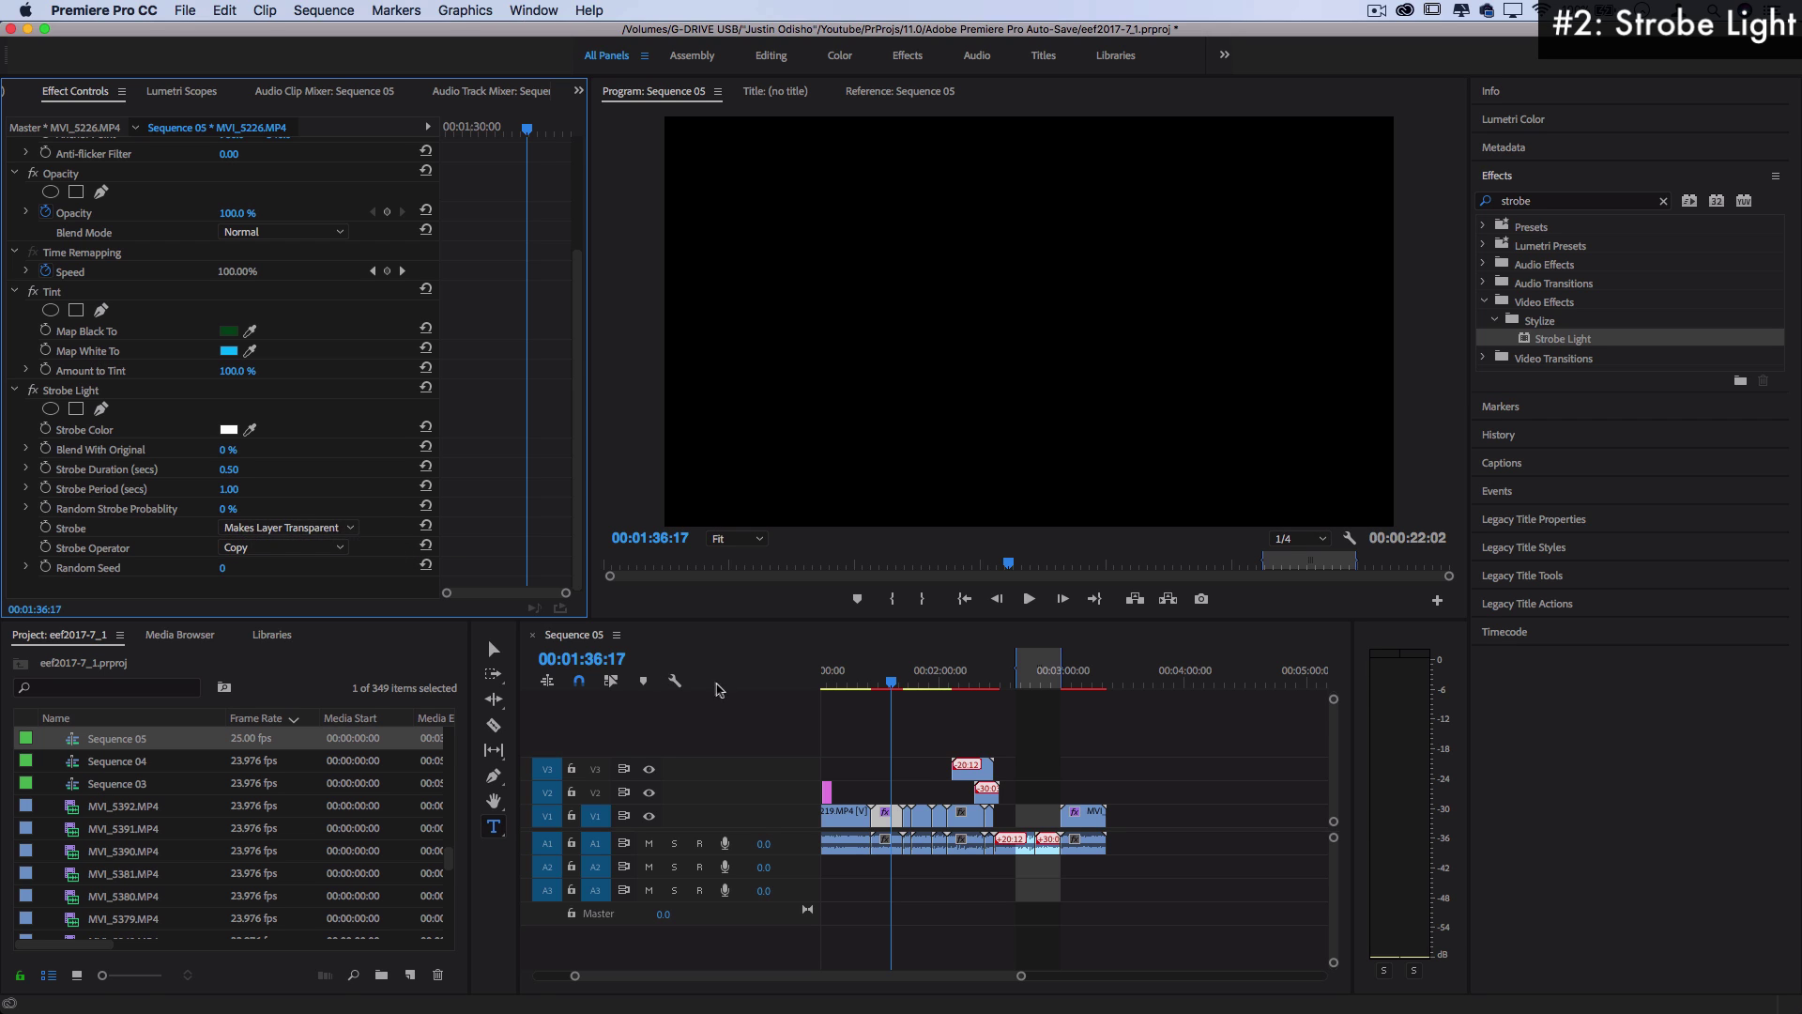
left_click(874, 686)
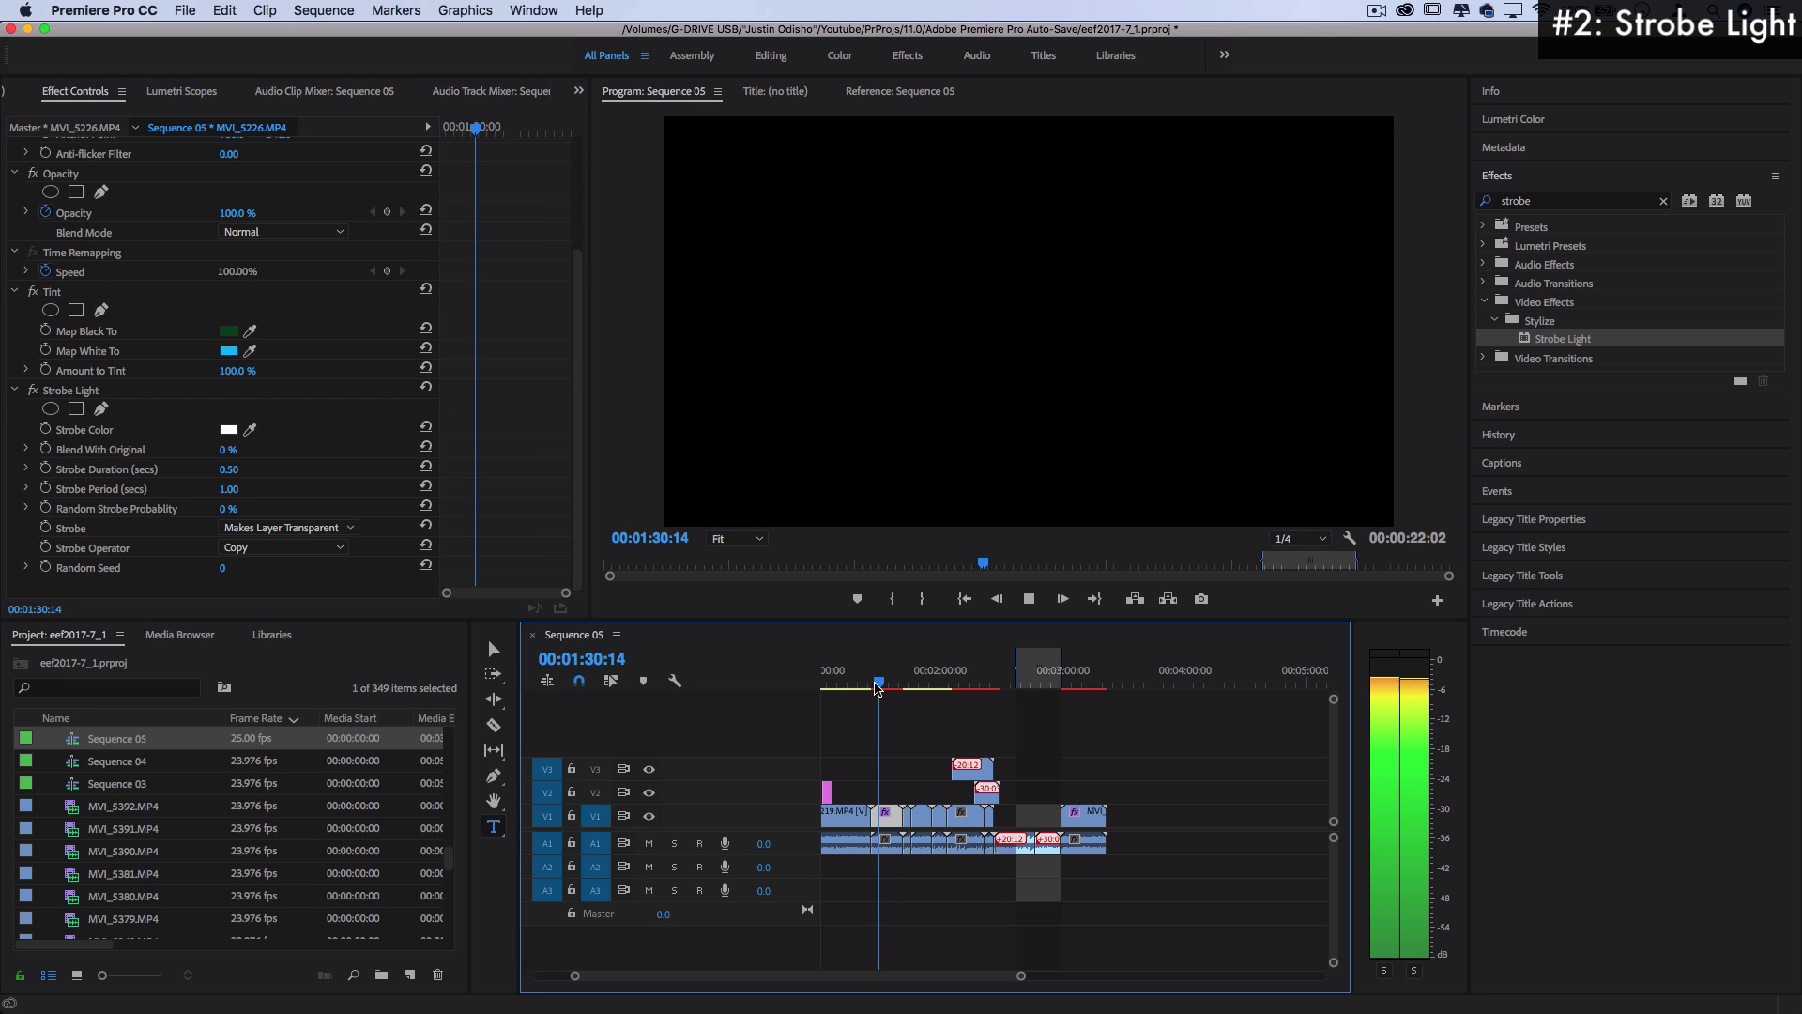
Zoom the timeline in, preview the strobe flashes, and select the clip's Tint effect
key("equal")
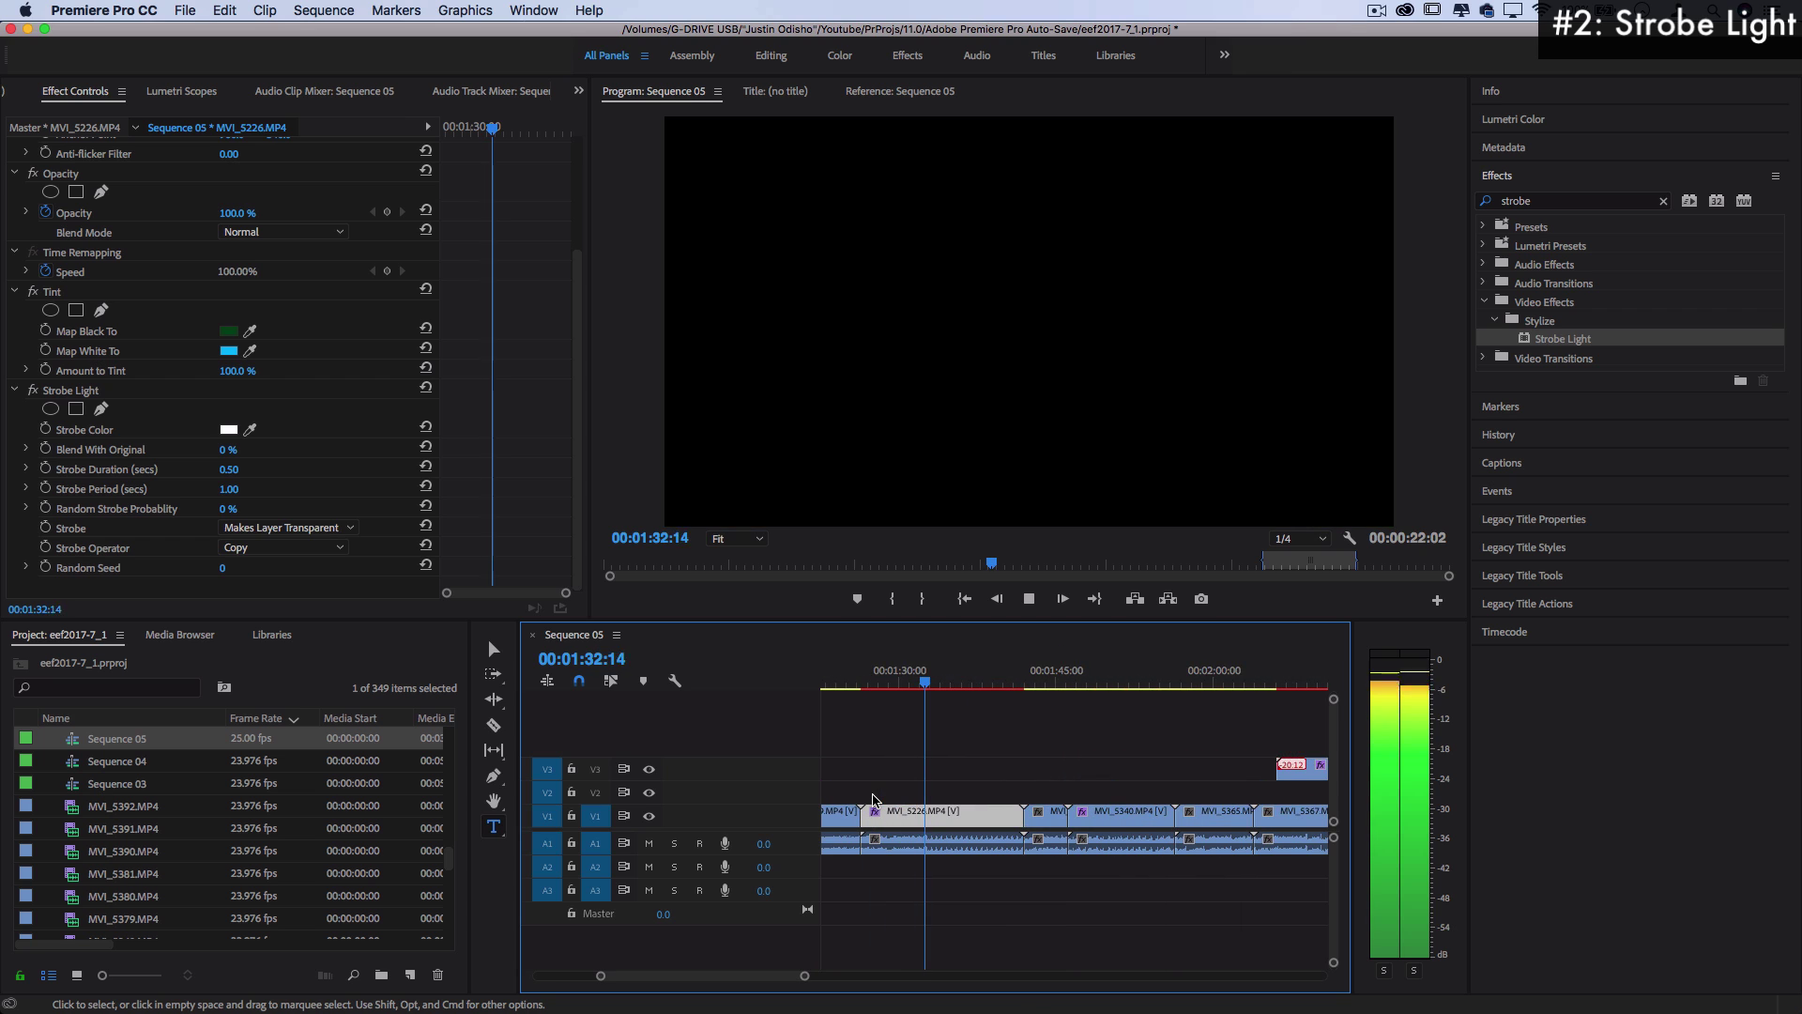
key("space")
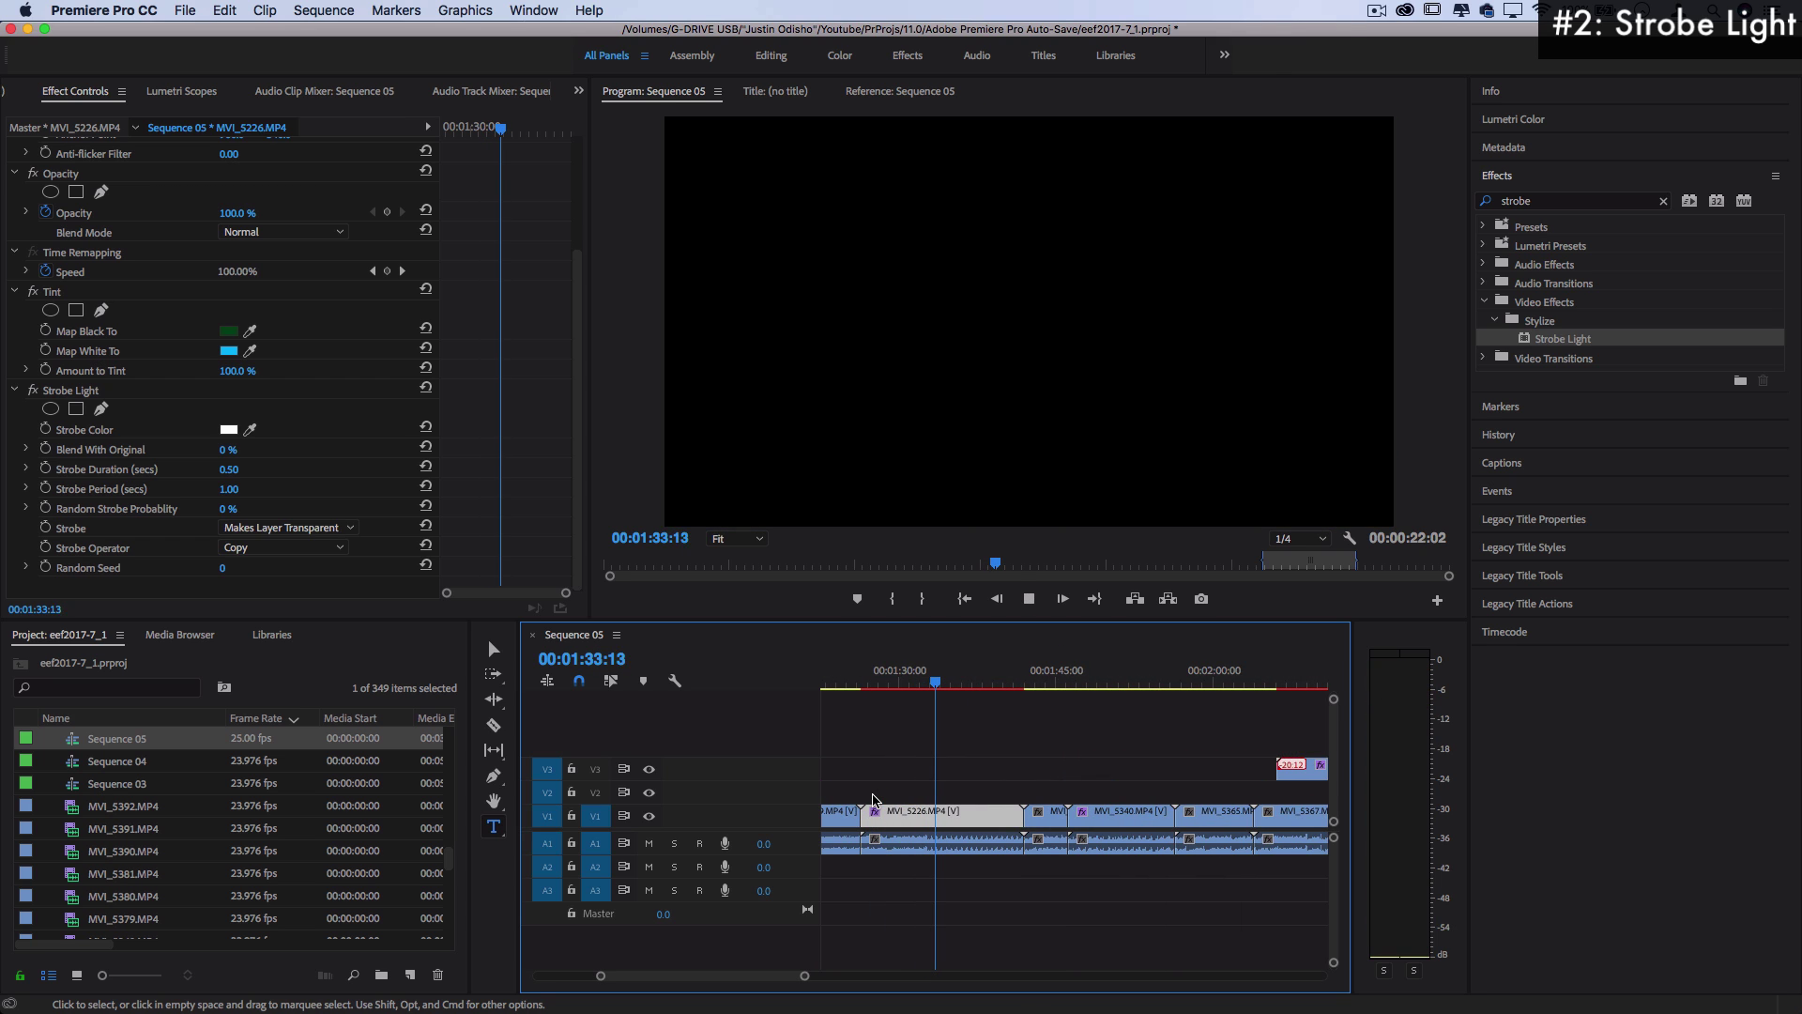
key("space")
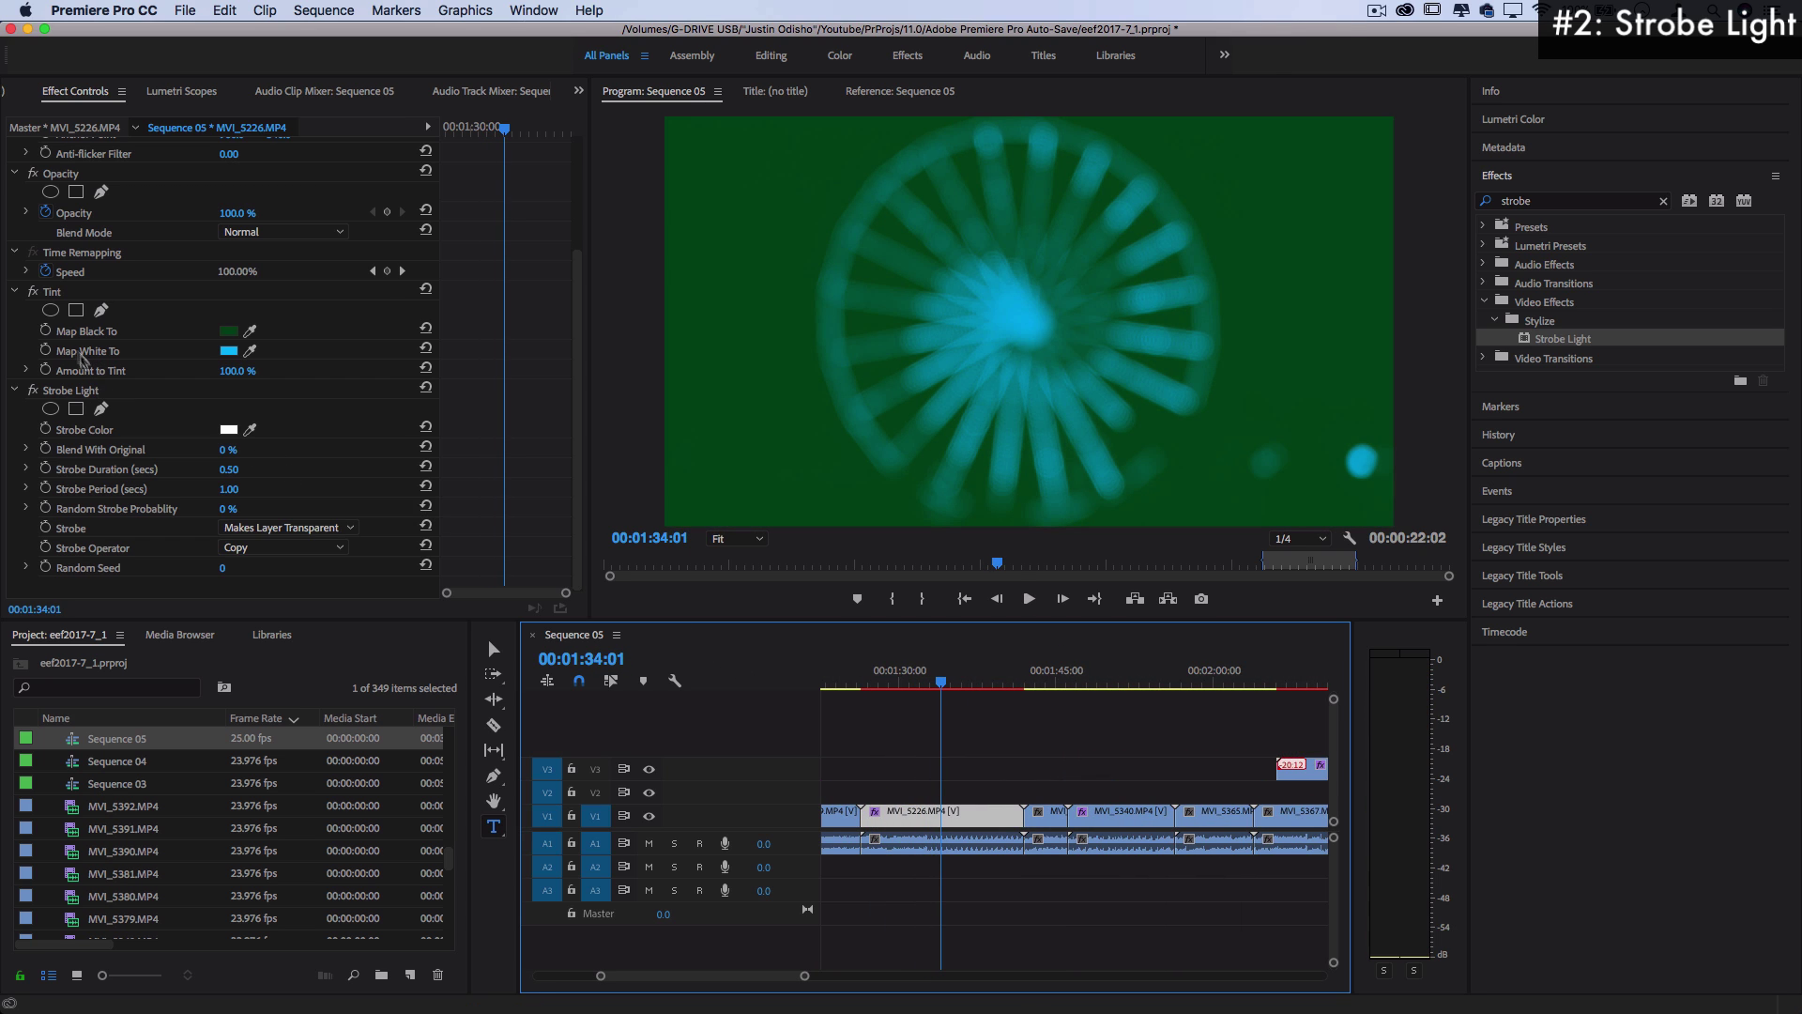
left_click(50, 295)
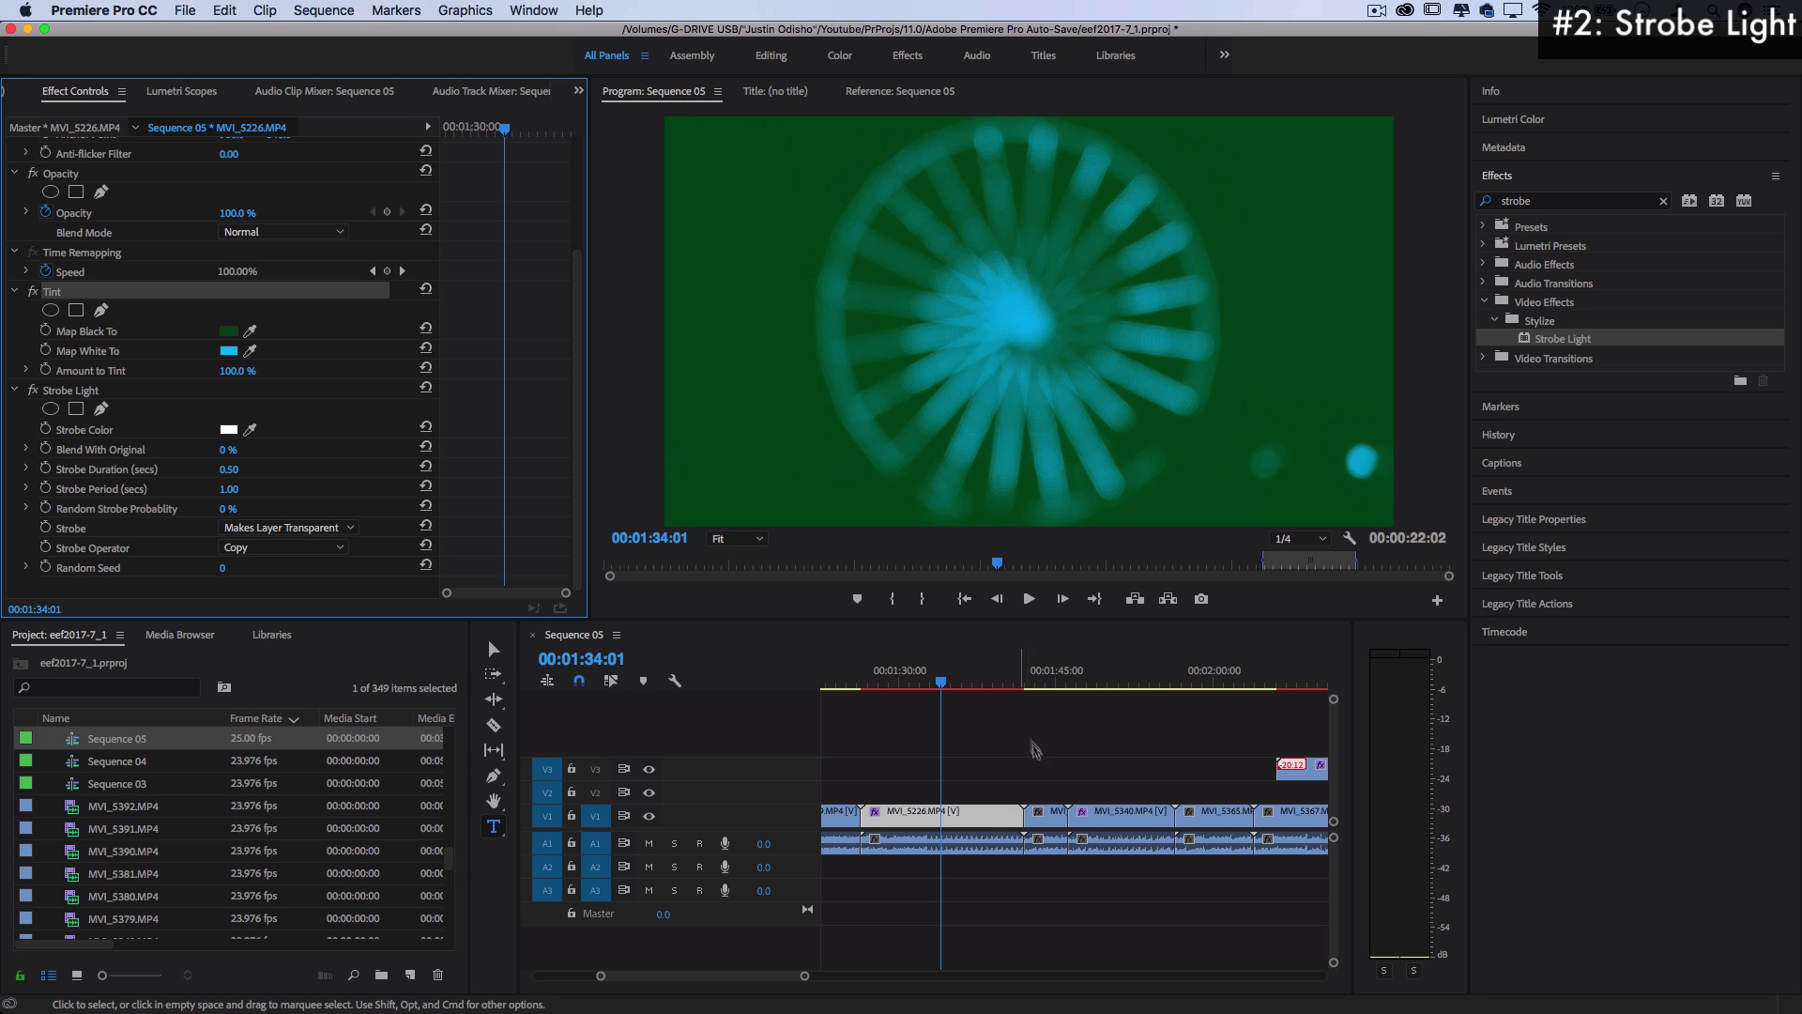
Set Strobe Duration to 0.10 s and Strobe Period to 0.20 s, then replay the faster strobe
key("space")
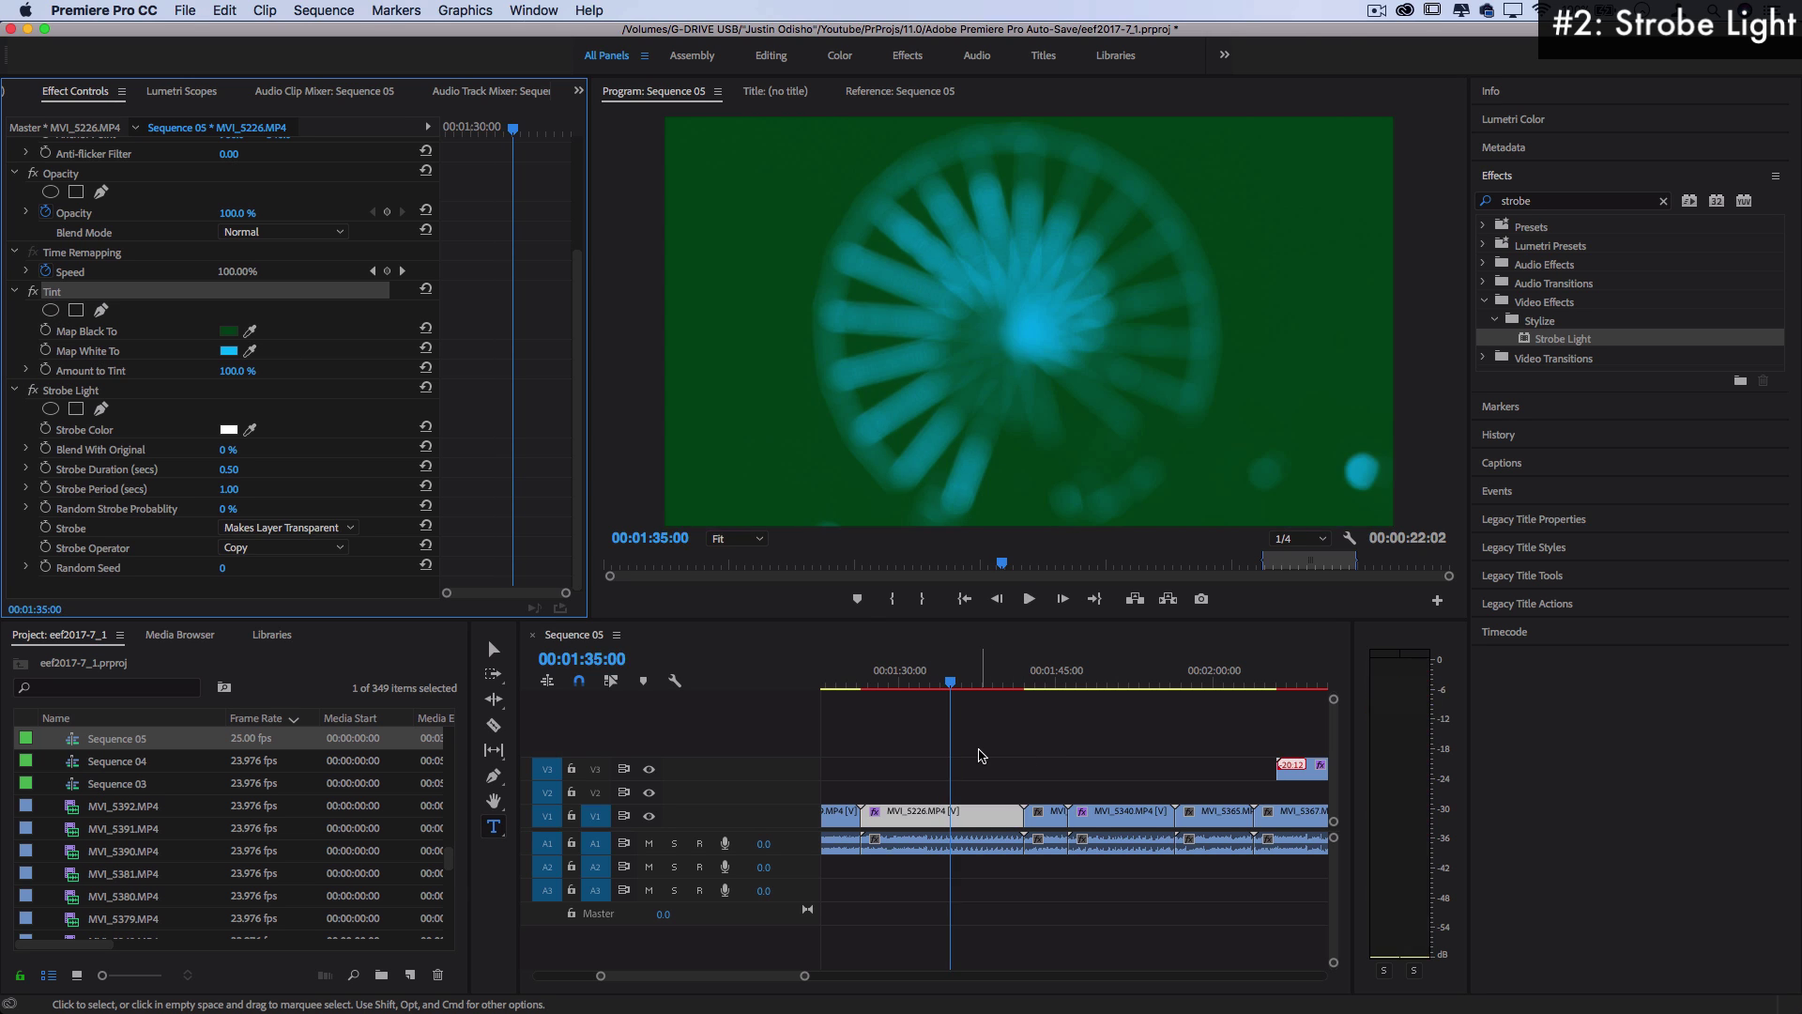
left_click(232, 472)
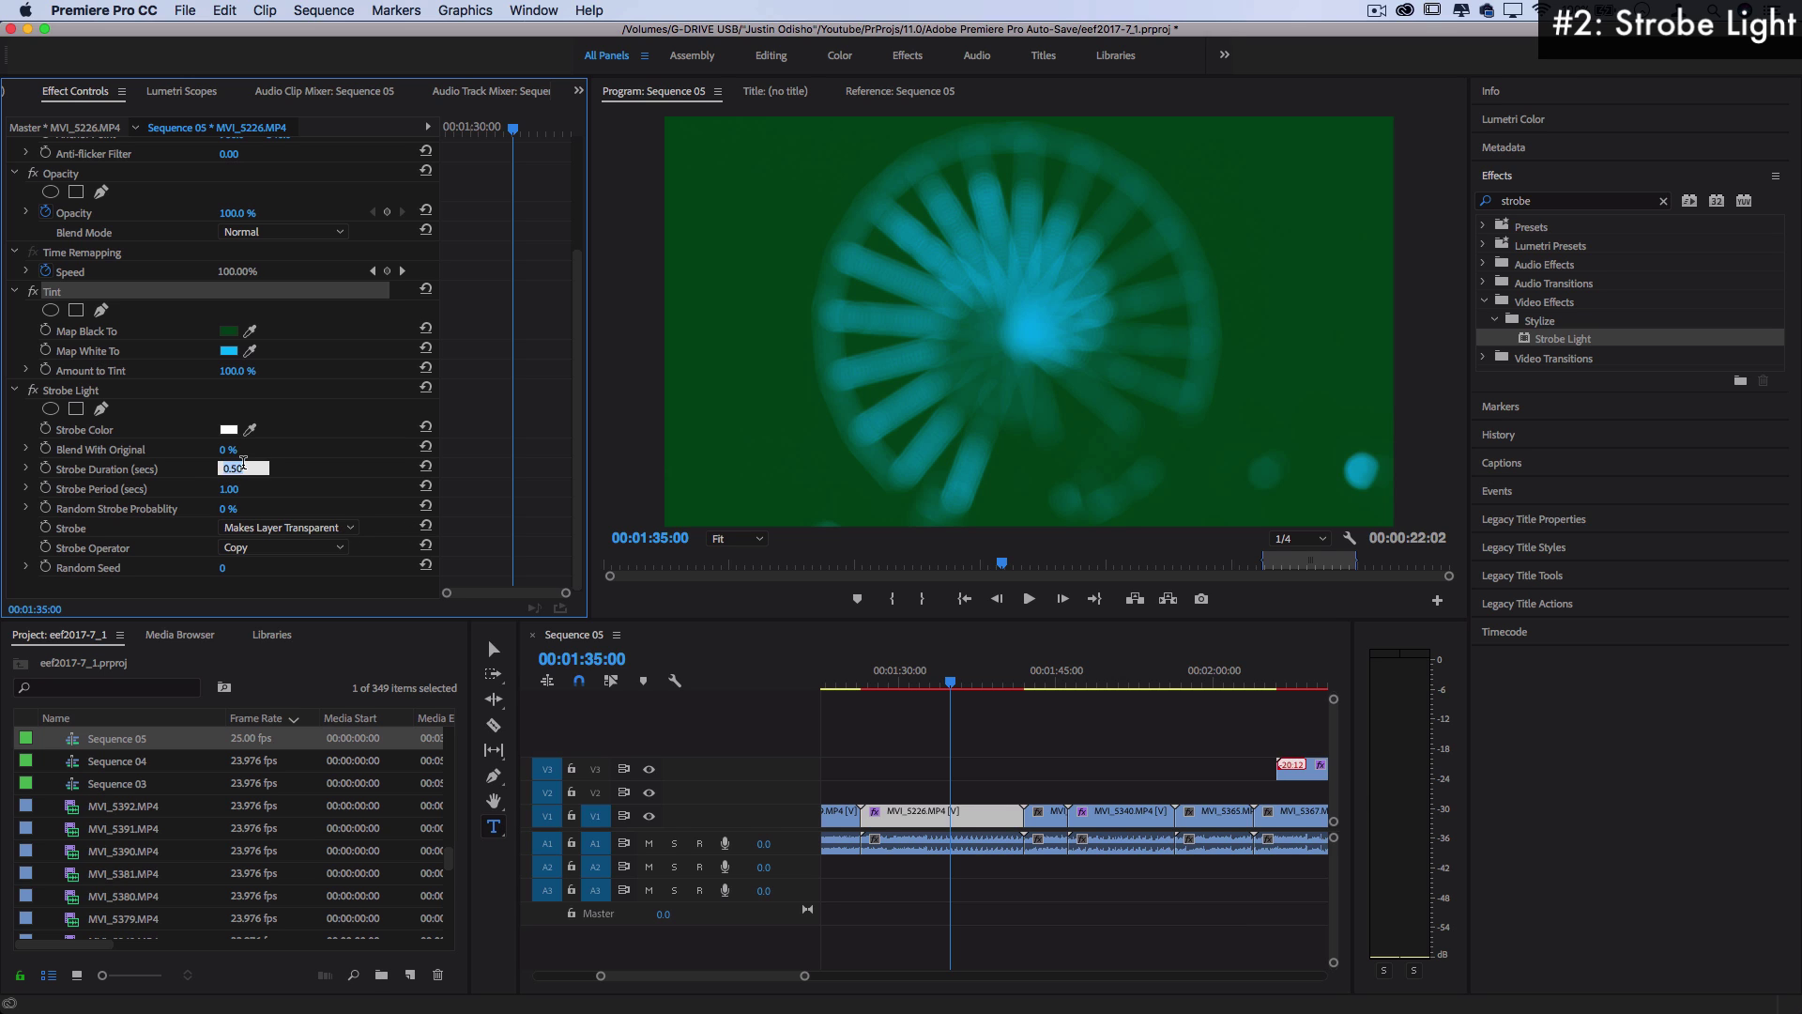
type(".1")
left_click(244, 487)
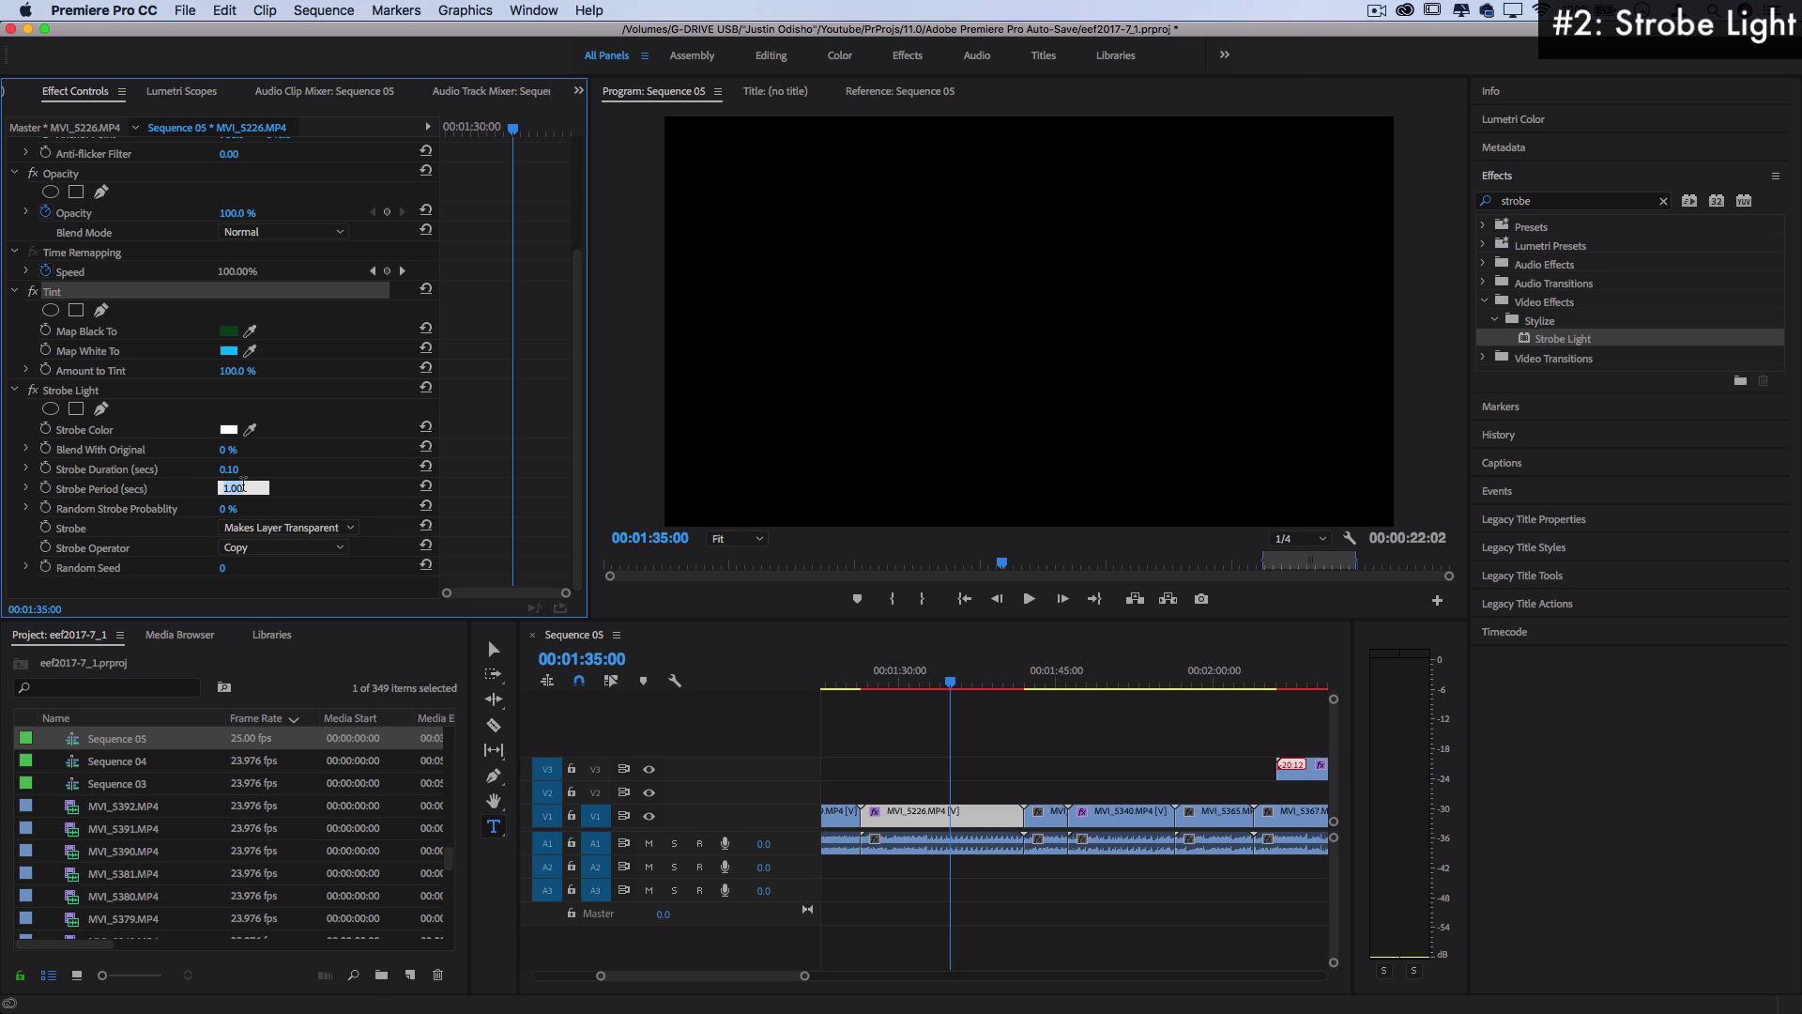
key("Return")
left_click(863, 673)
key("space")
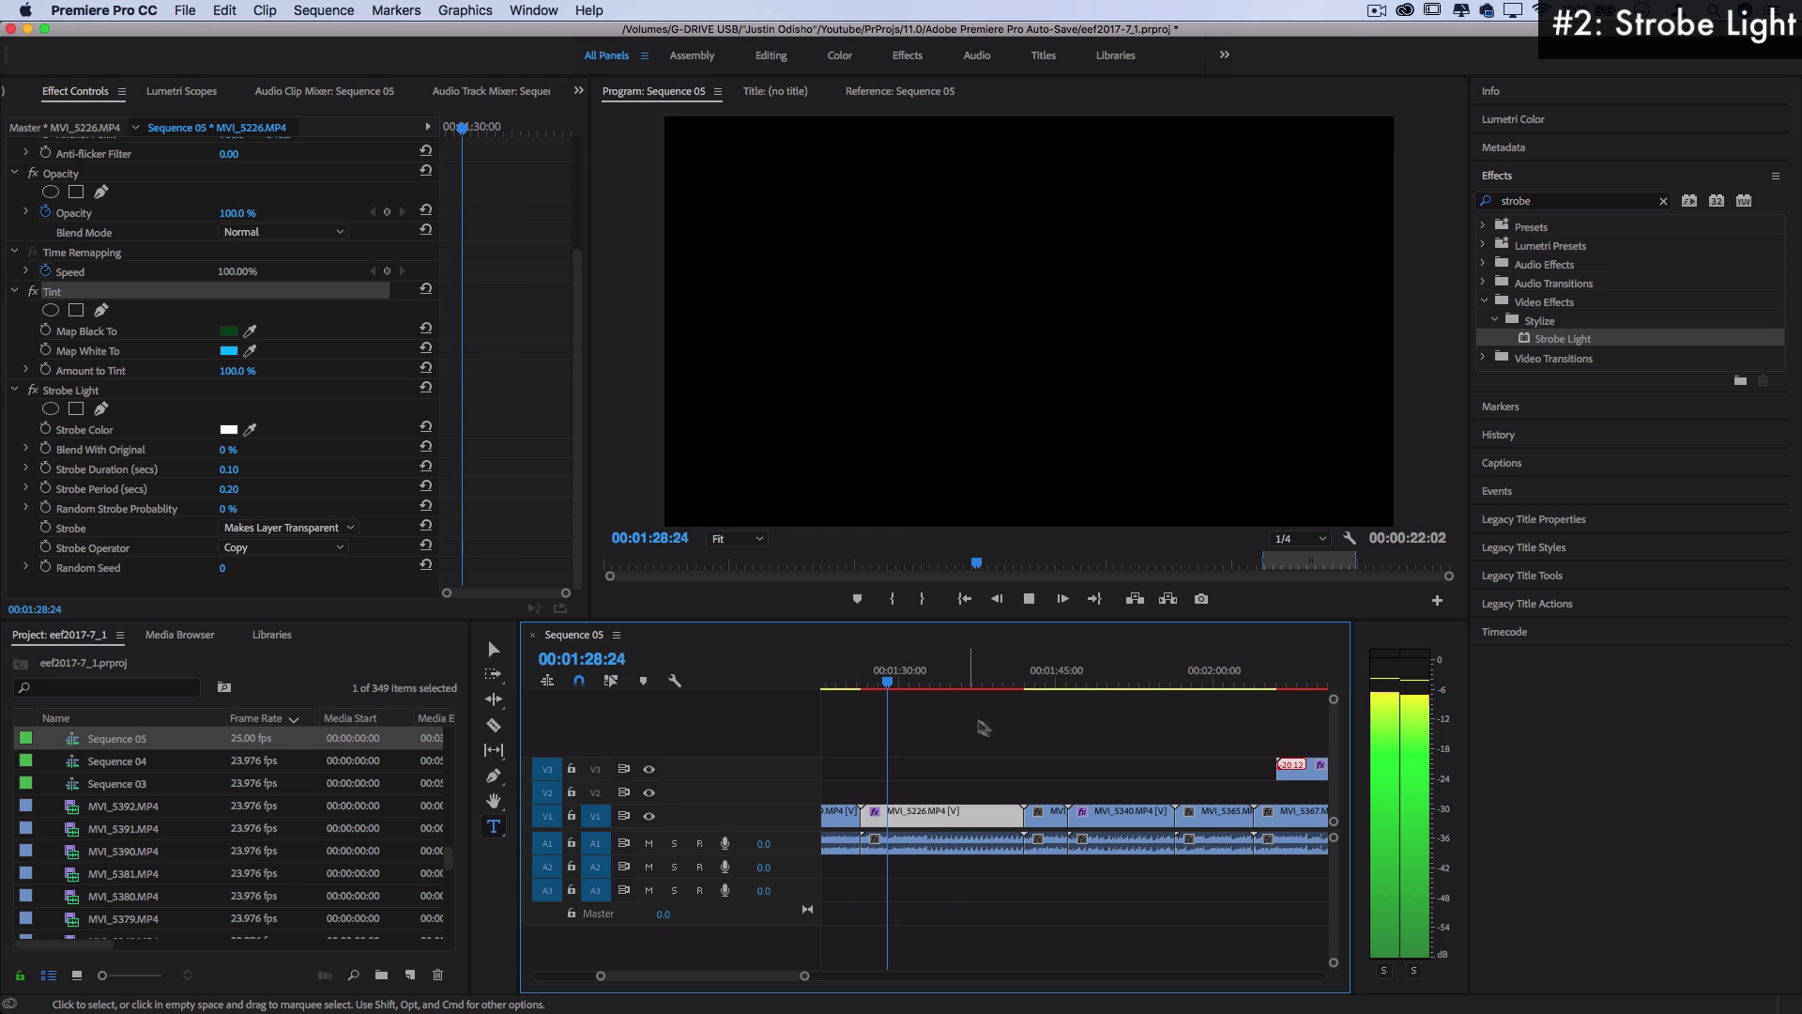
key("space")
Move MVI_5226.MP4 from V1 up to V2 later in the sequence and preview it
left_click_drag(969, 803, 1132, 788)
left_click(1029, 684)
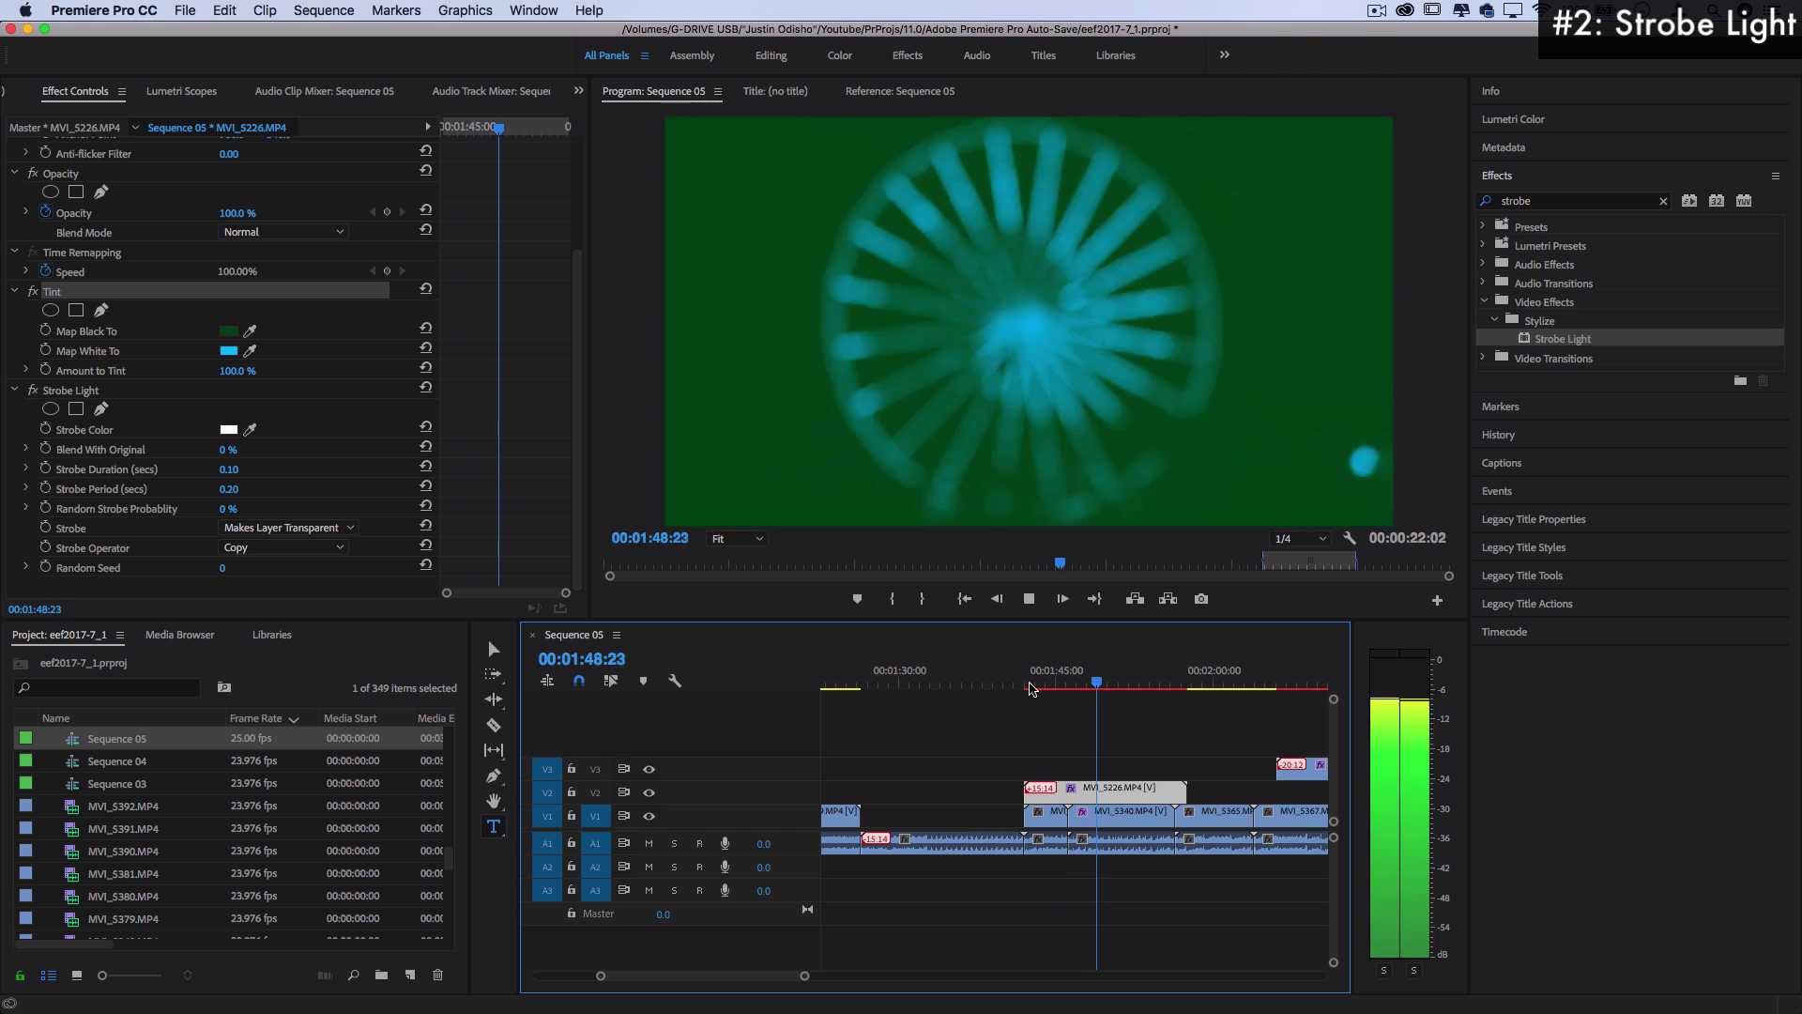
key("space")
key("minus")
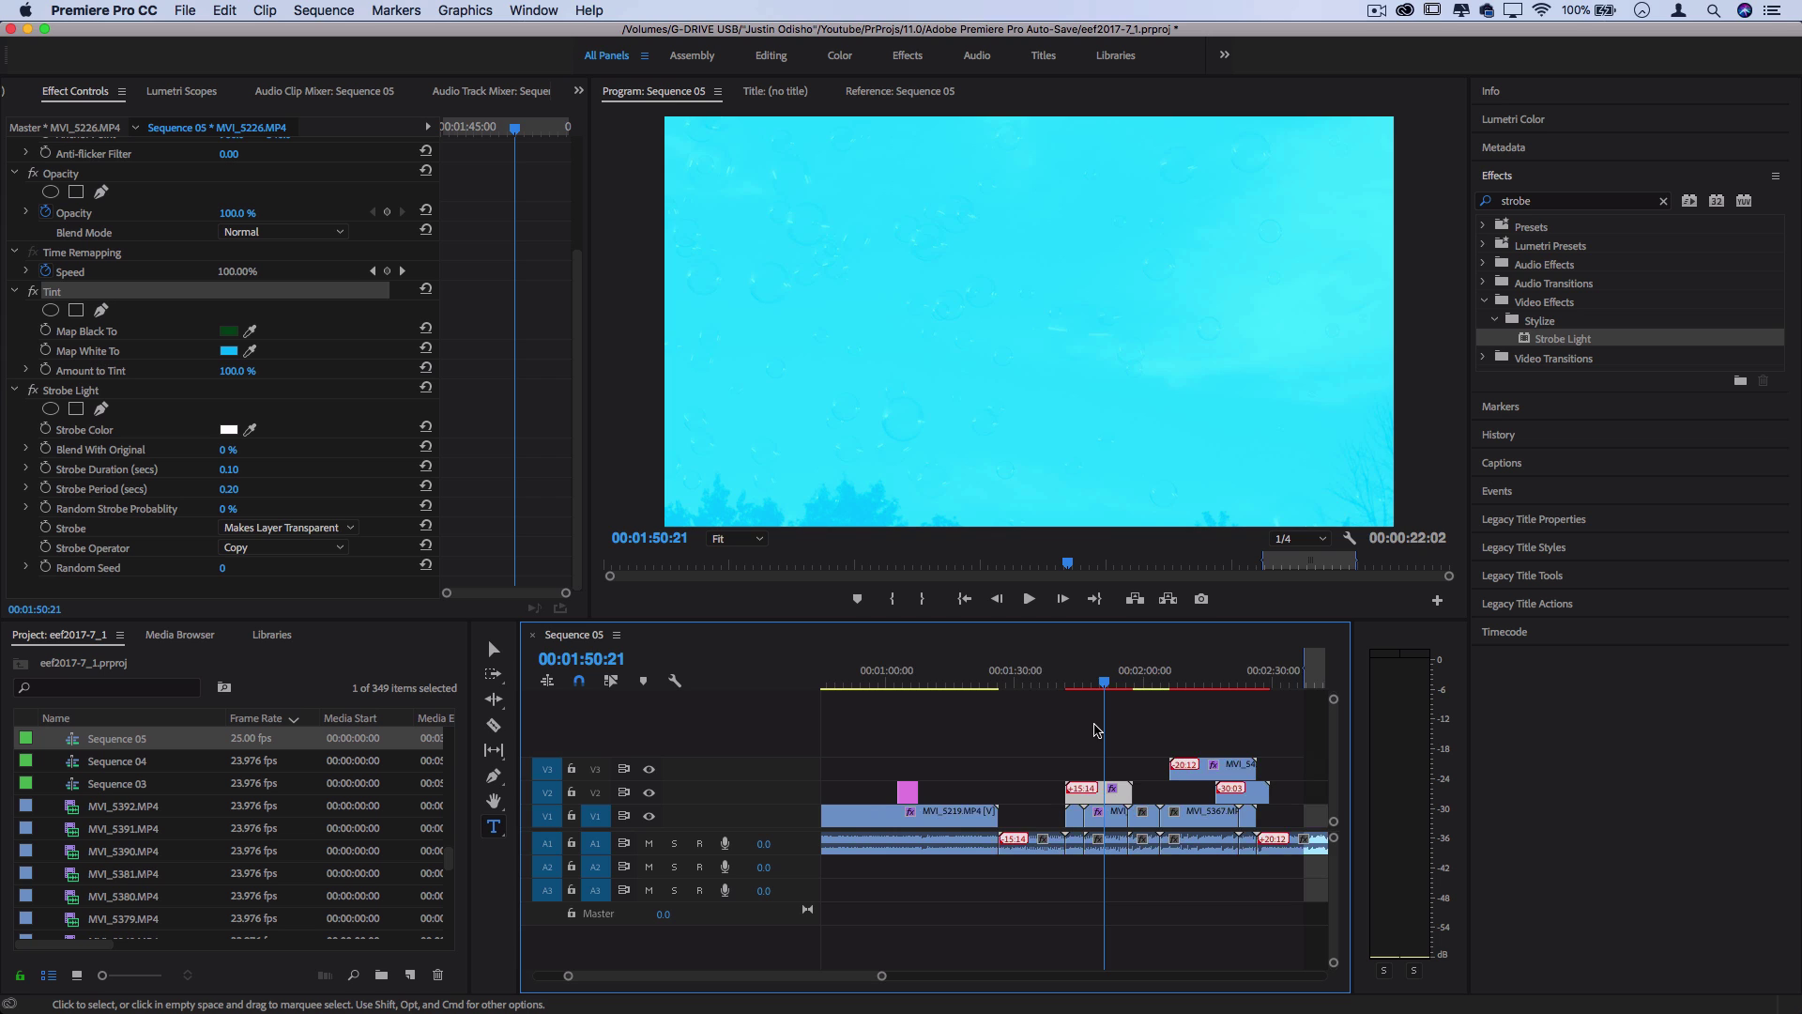
Zoom out, jump to the concert footage at 00:00:25:22, and search Effects for 'wave warp'
key("minus")
key("minus")
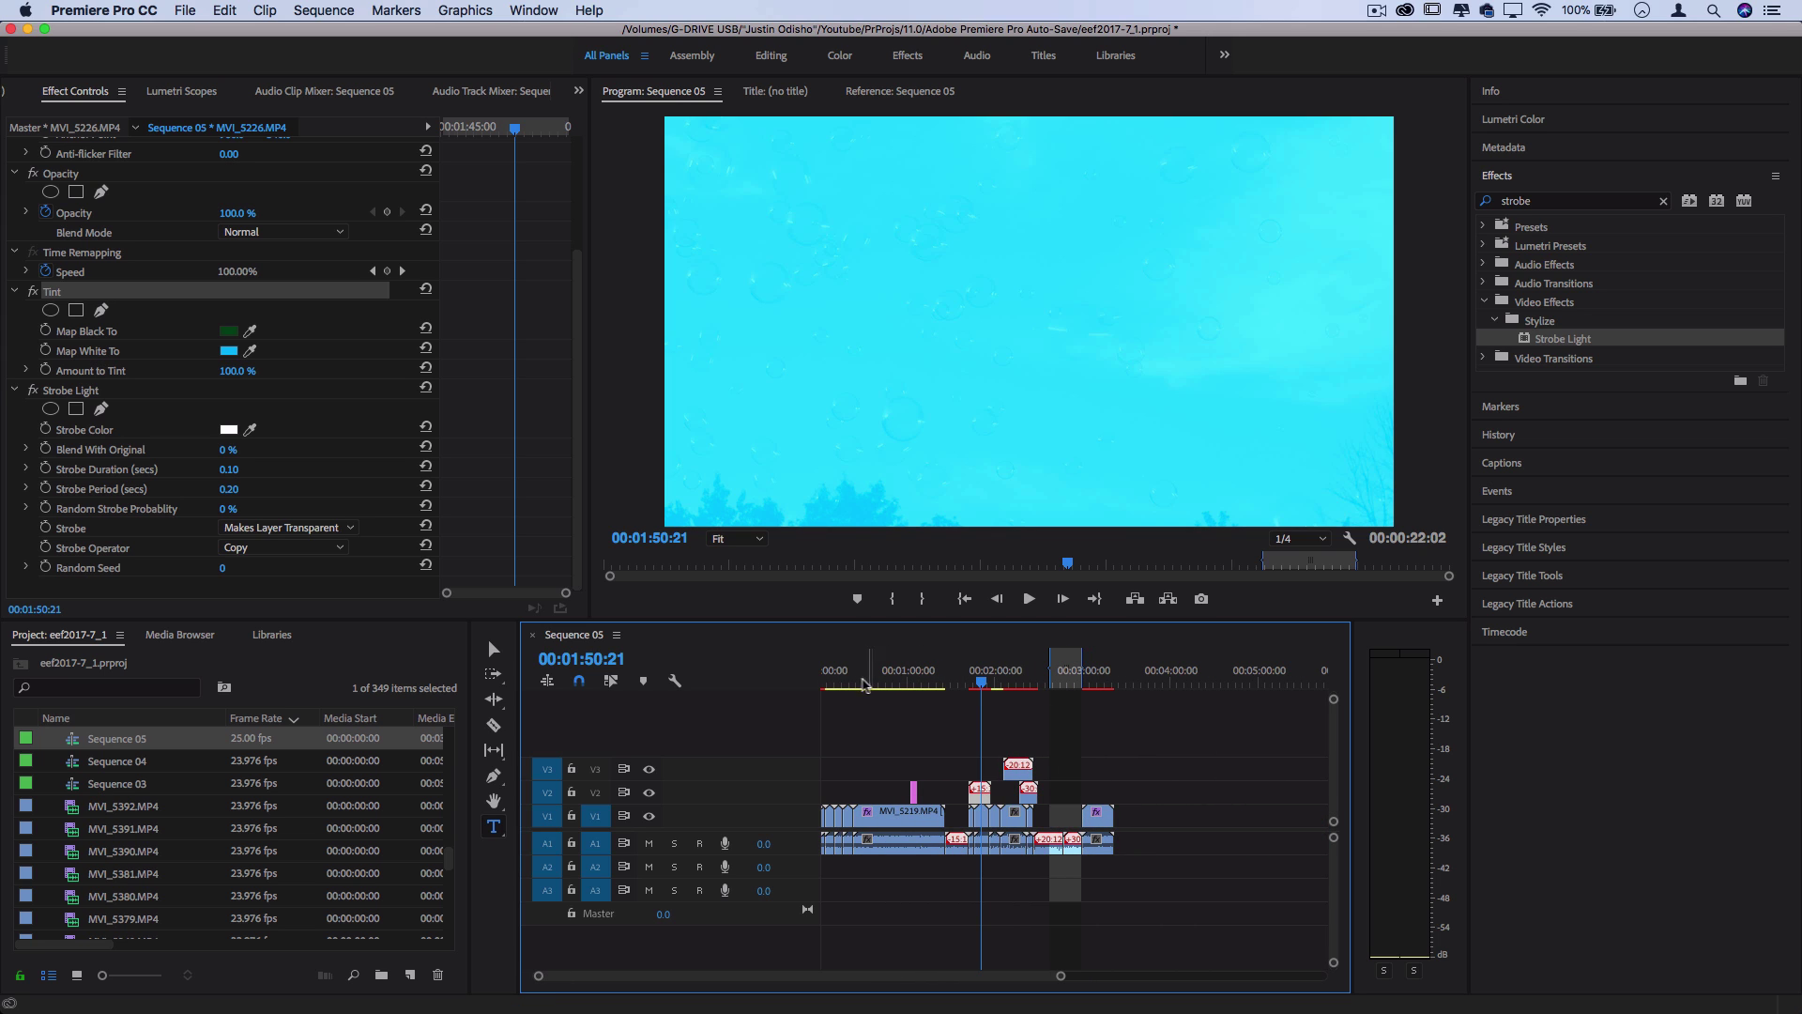
left_click(858, 682)
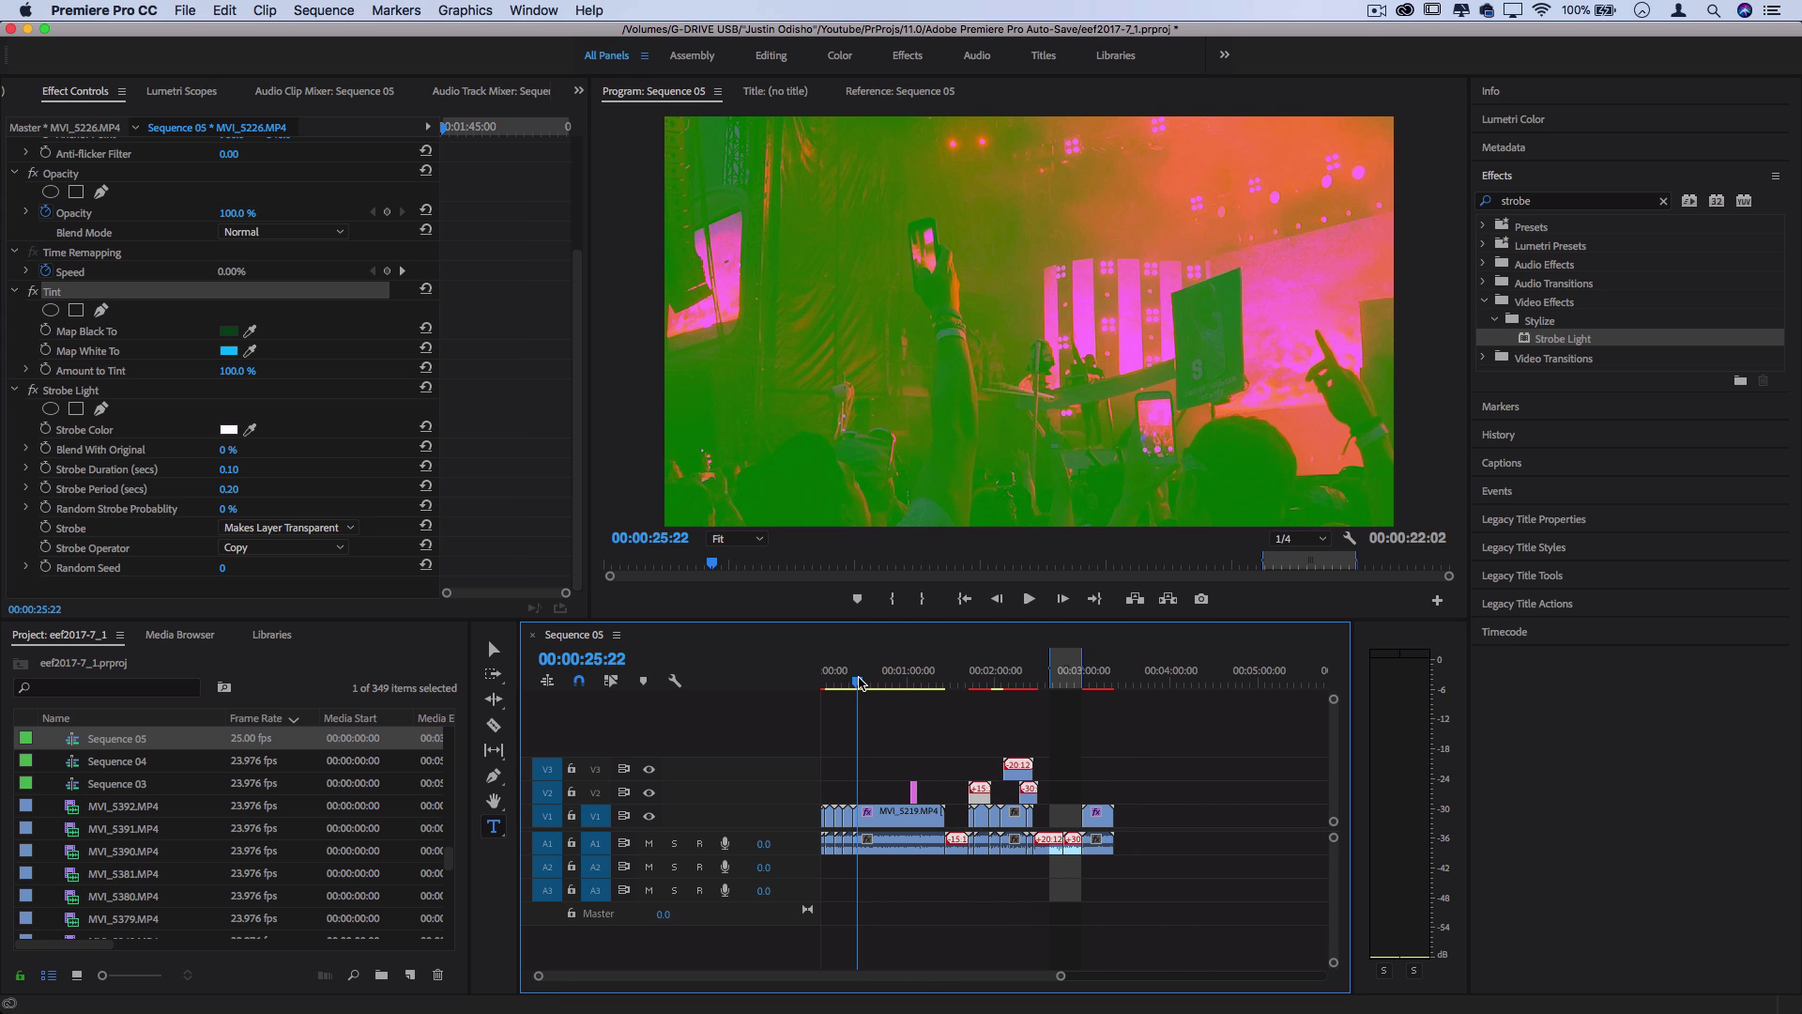
left_click(1570, 203)
type("wave awar")
key("BackSpace")
key("BackSpace")
type("war")
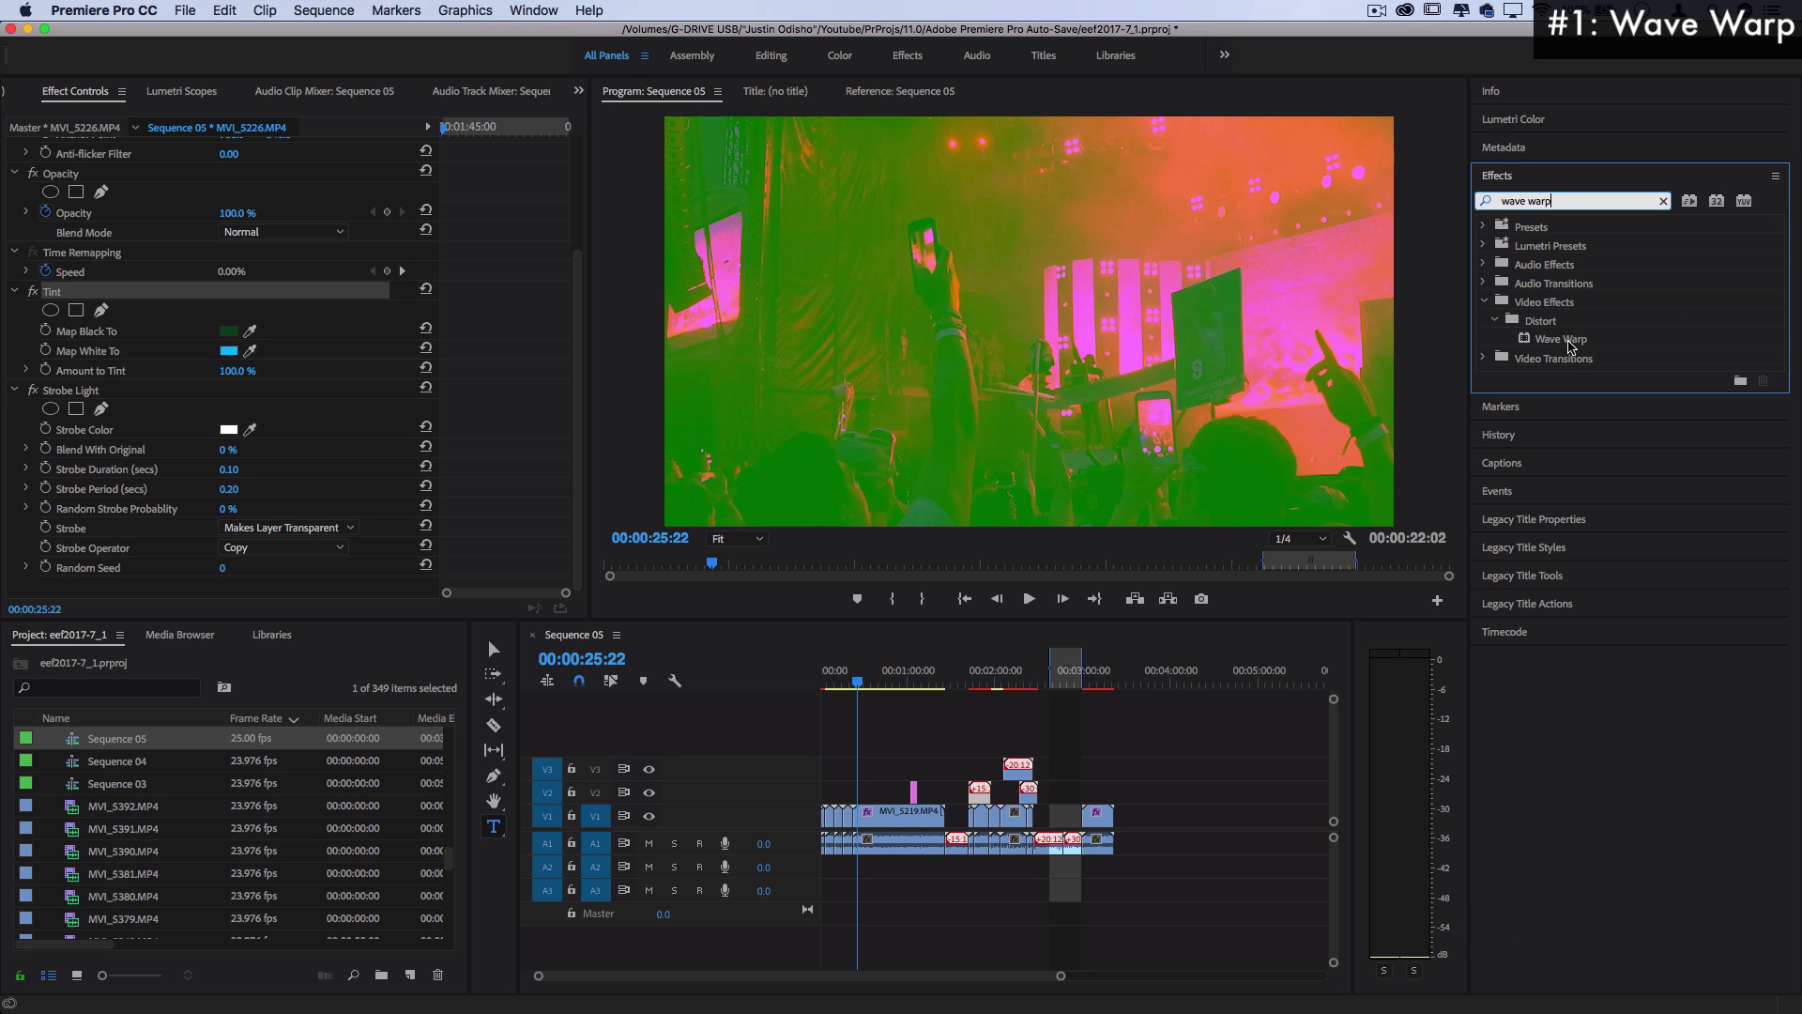
Apply Distort > Wave Warp to MVI_5219.MP4 on V1 and preview its default Sine ripple
left_click_drag(1569, 346, 874, 815)
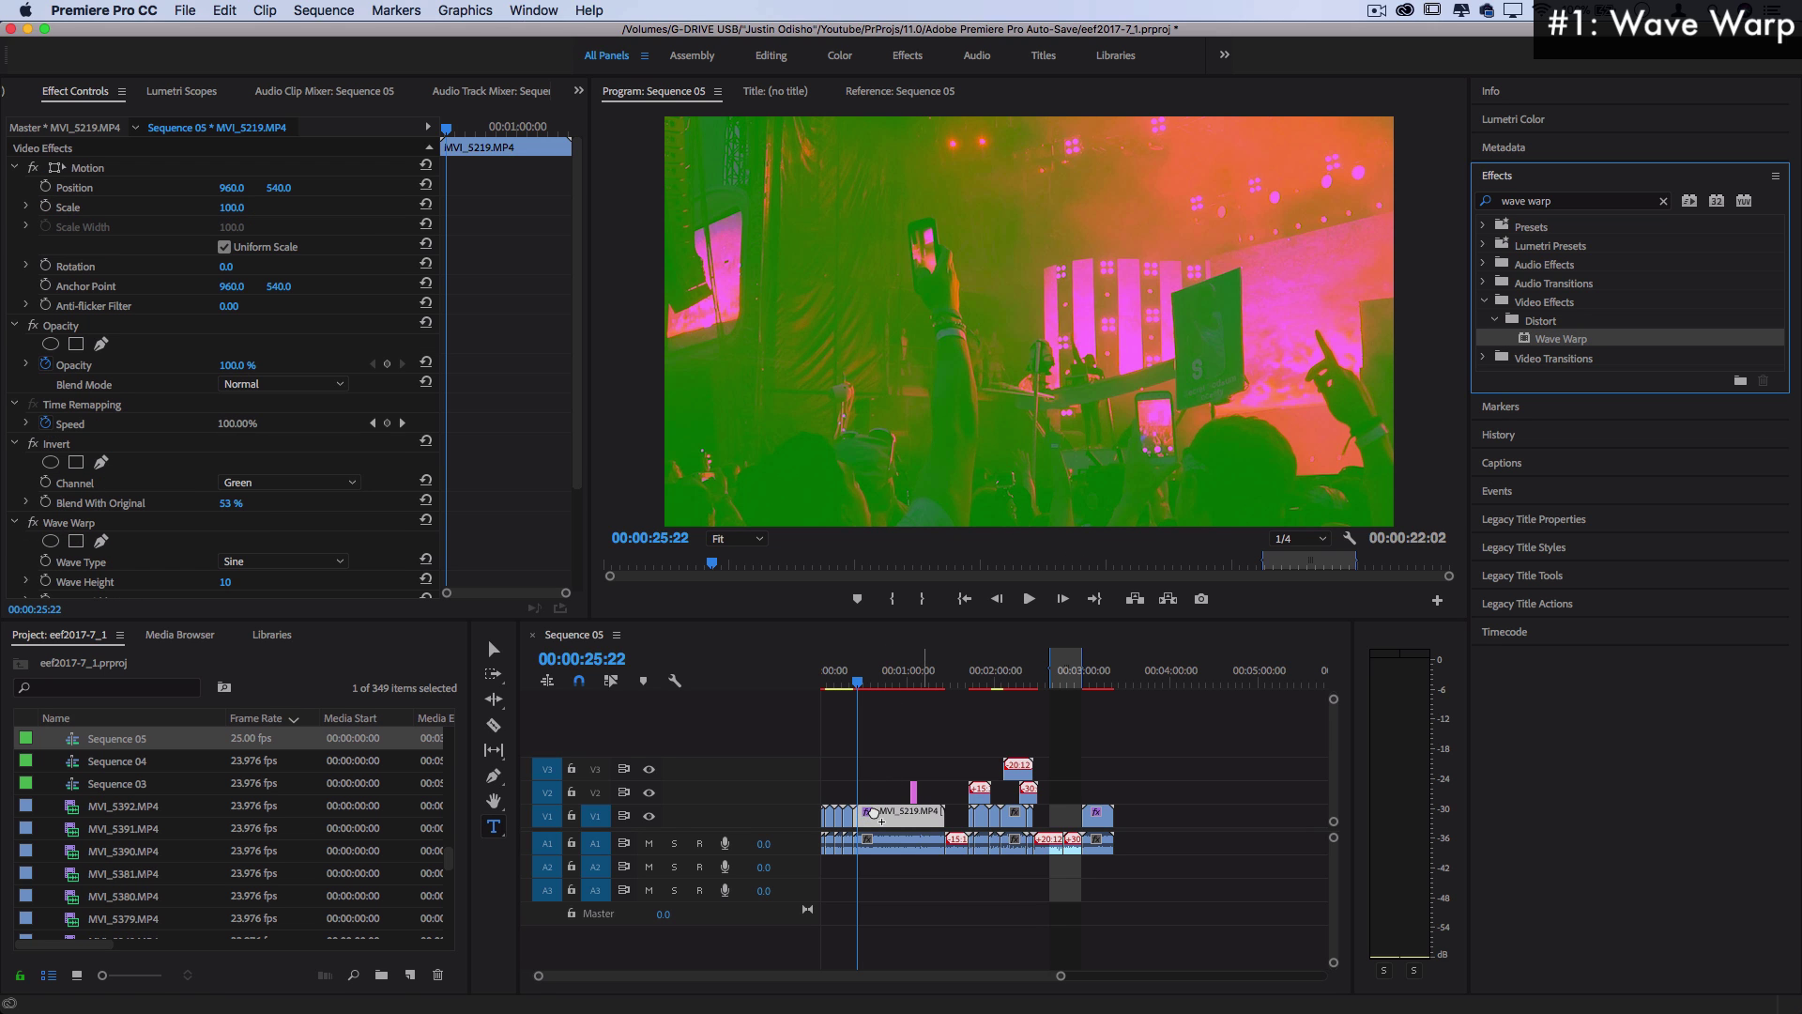
key("equal")
key("equal")
key("equal")
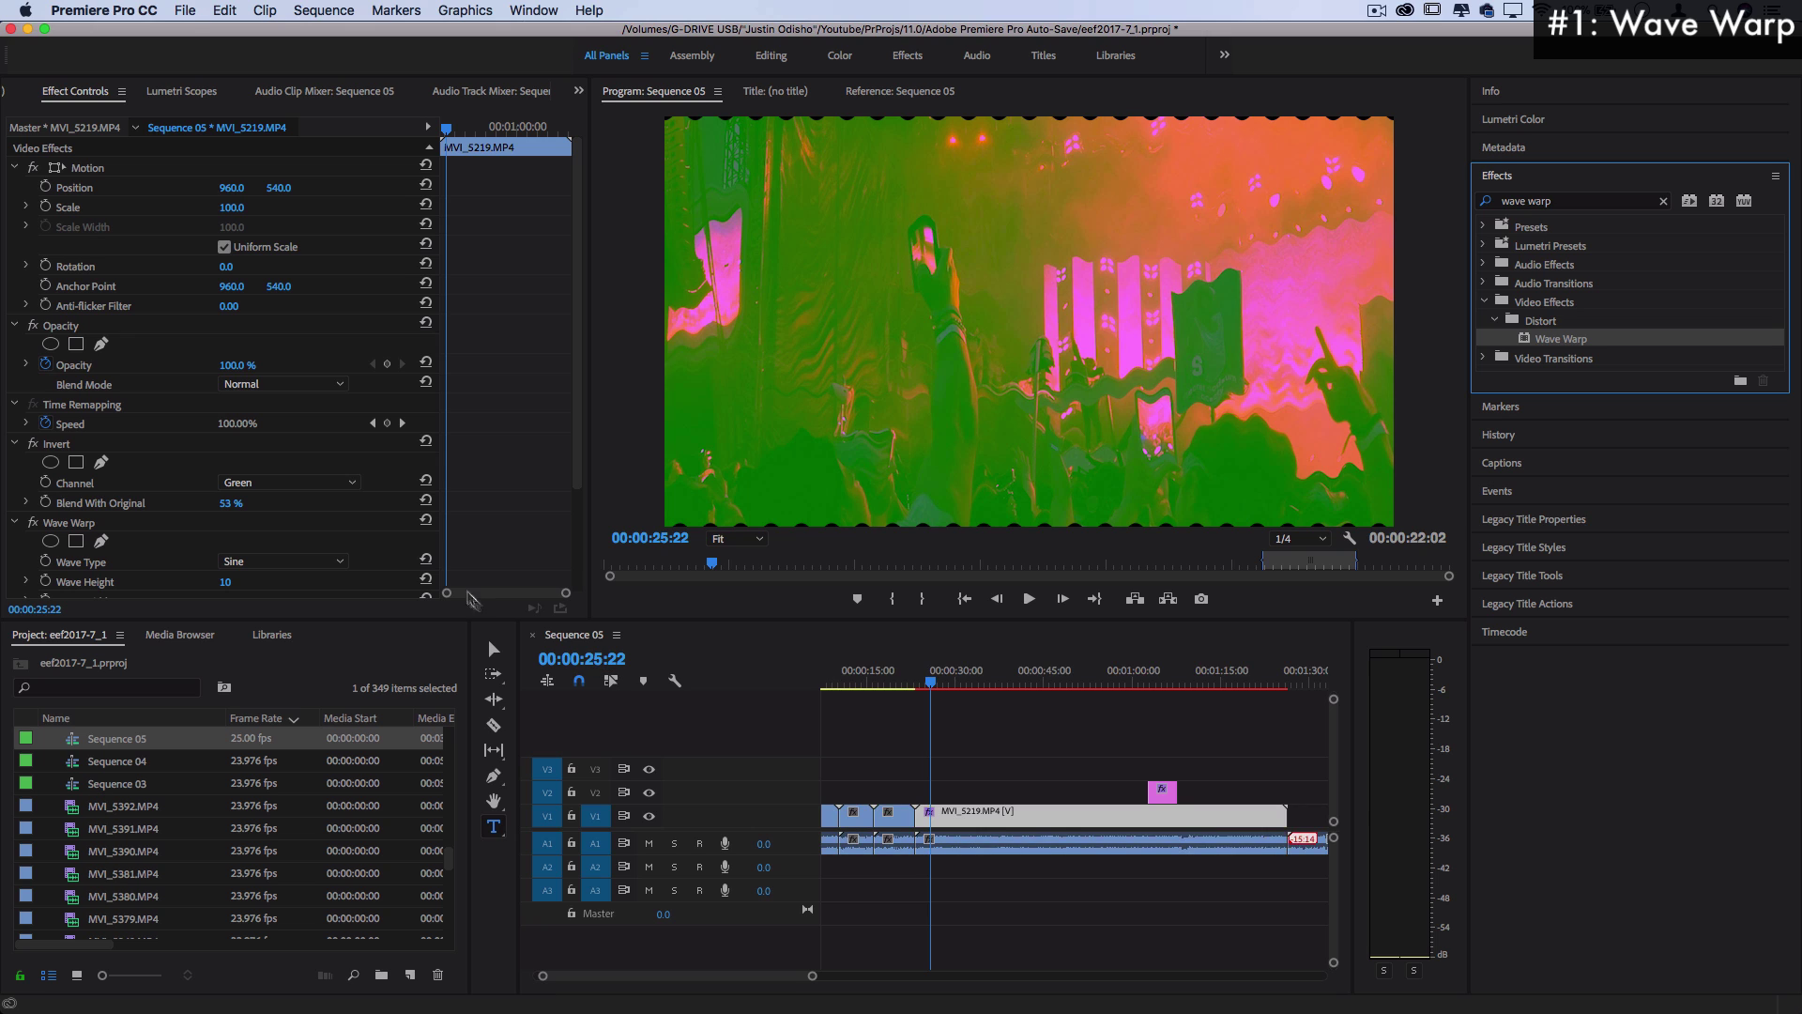
scroll(398, 542, "down", 3)
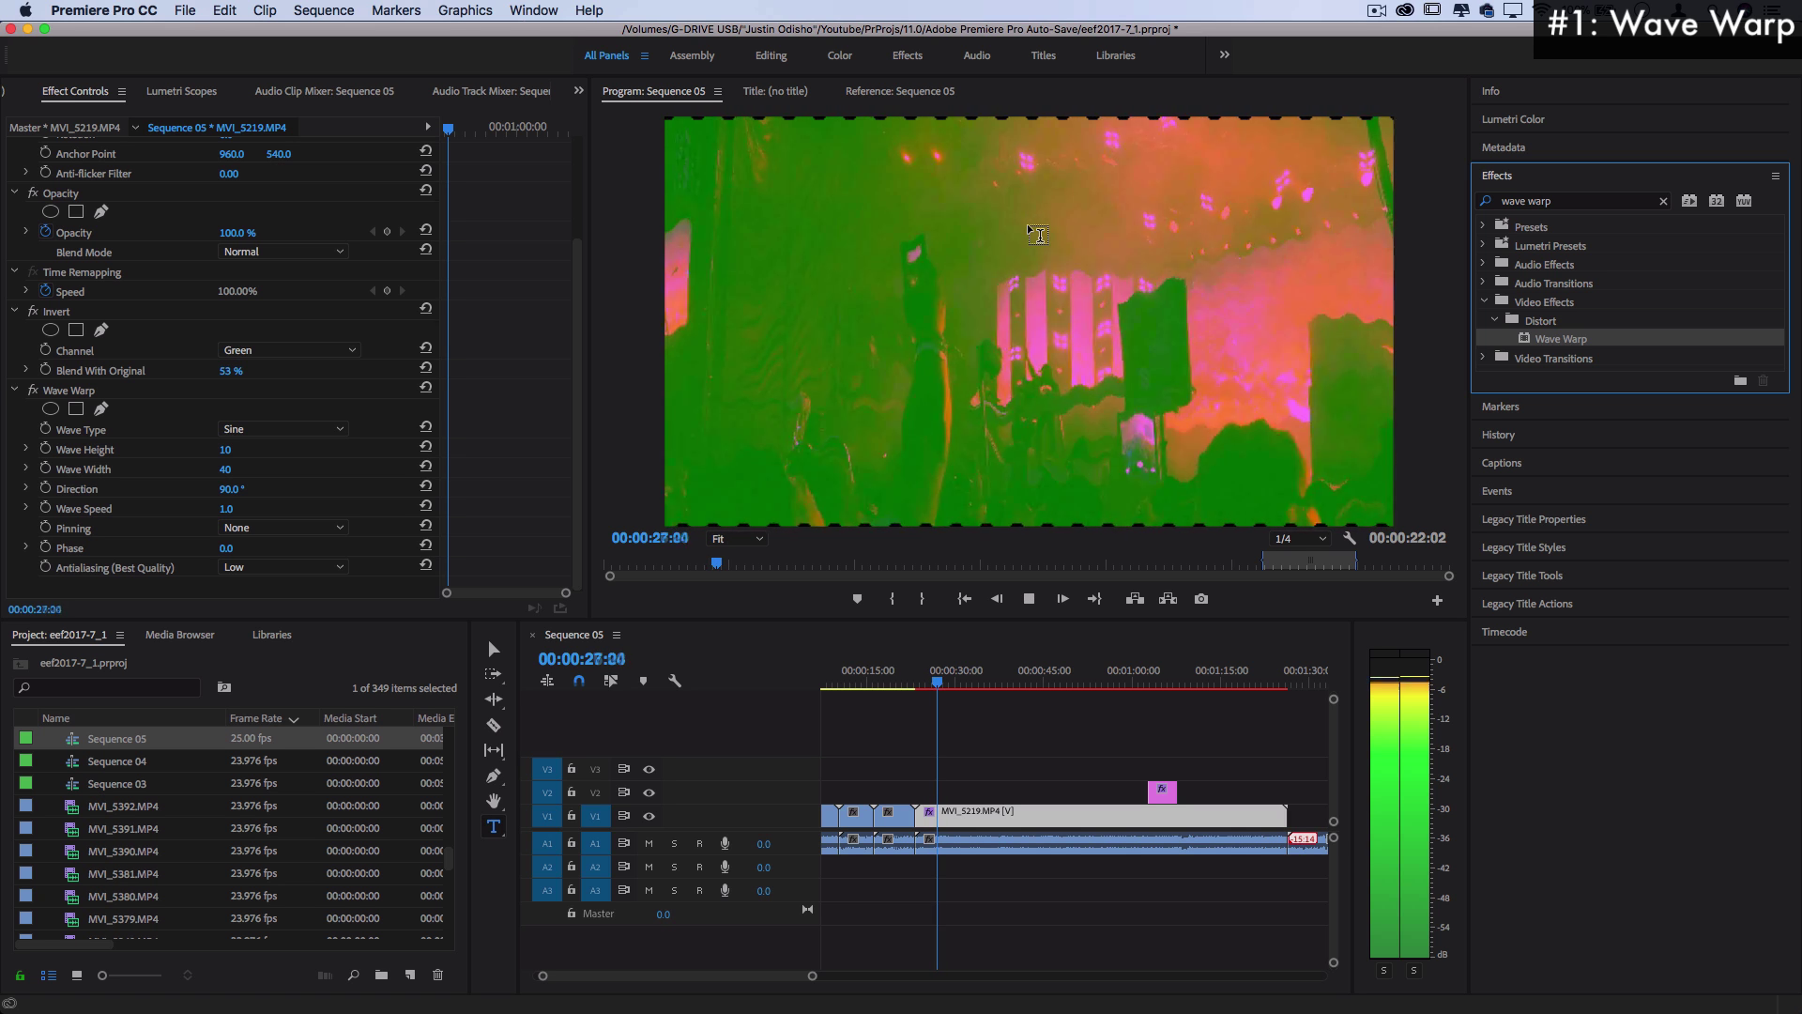
left_click(913, 677)
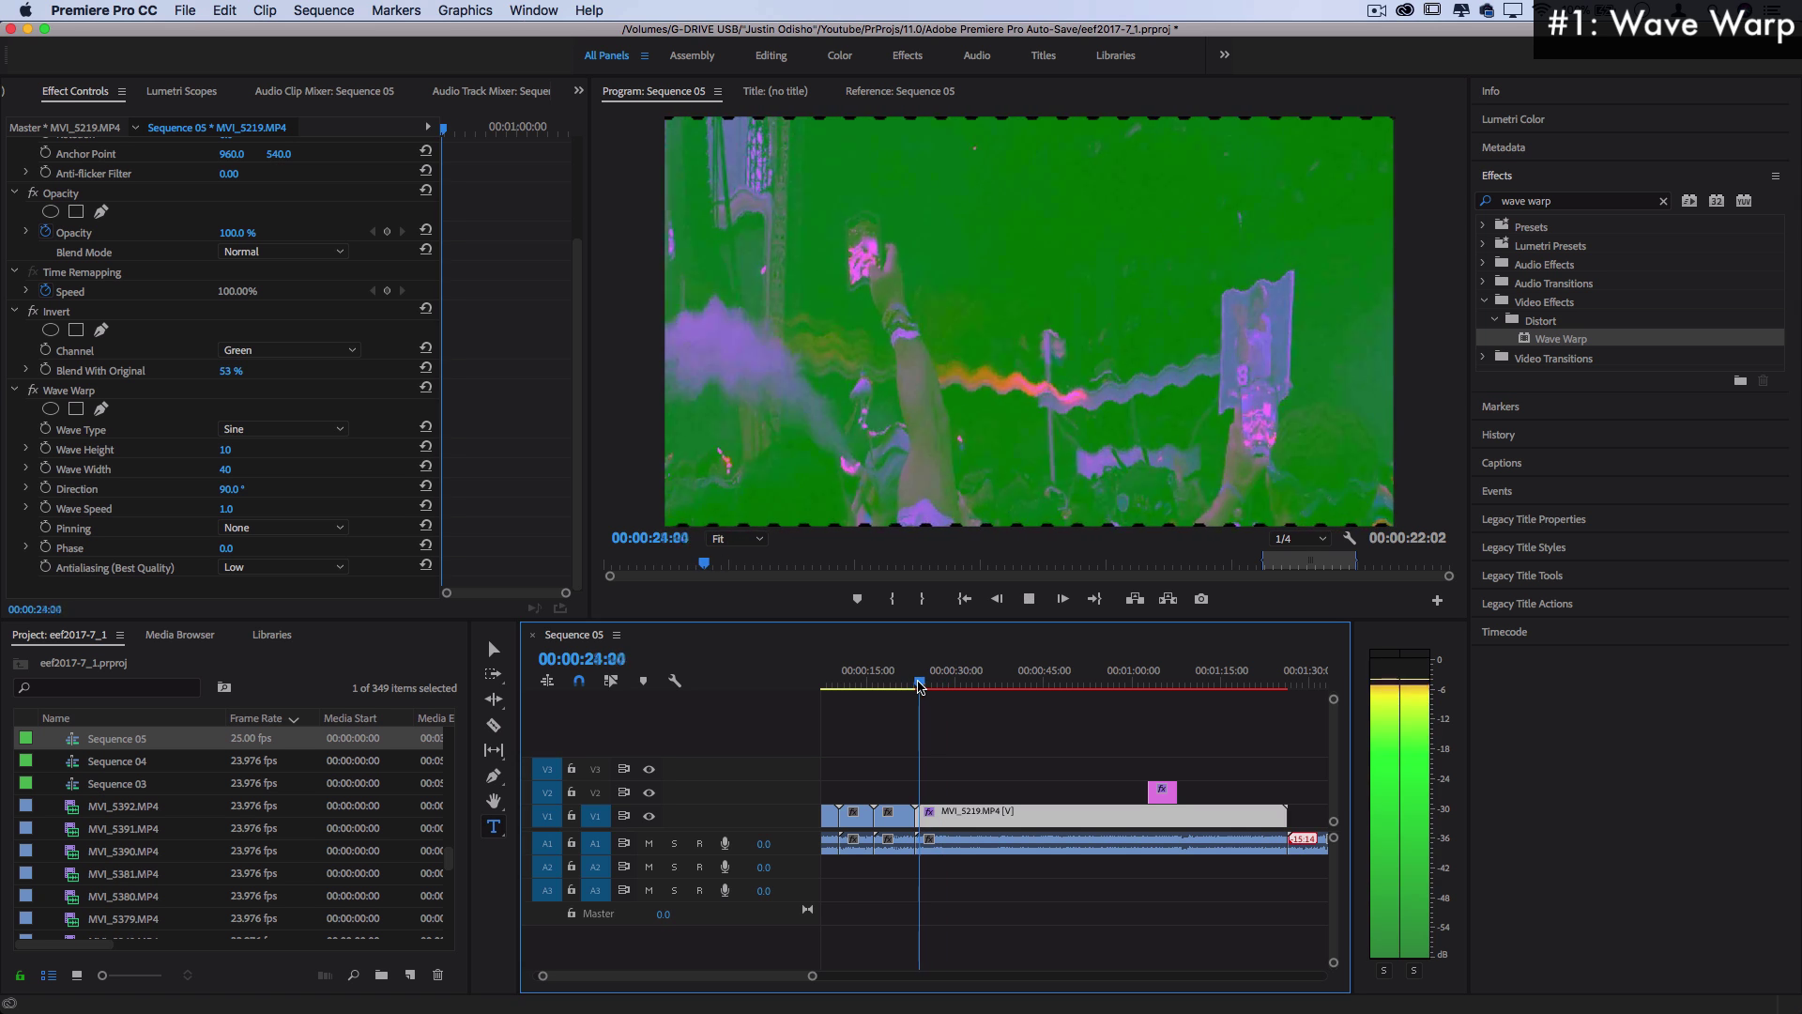
key("space")
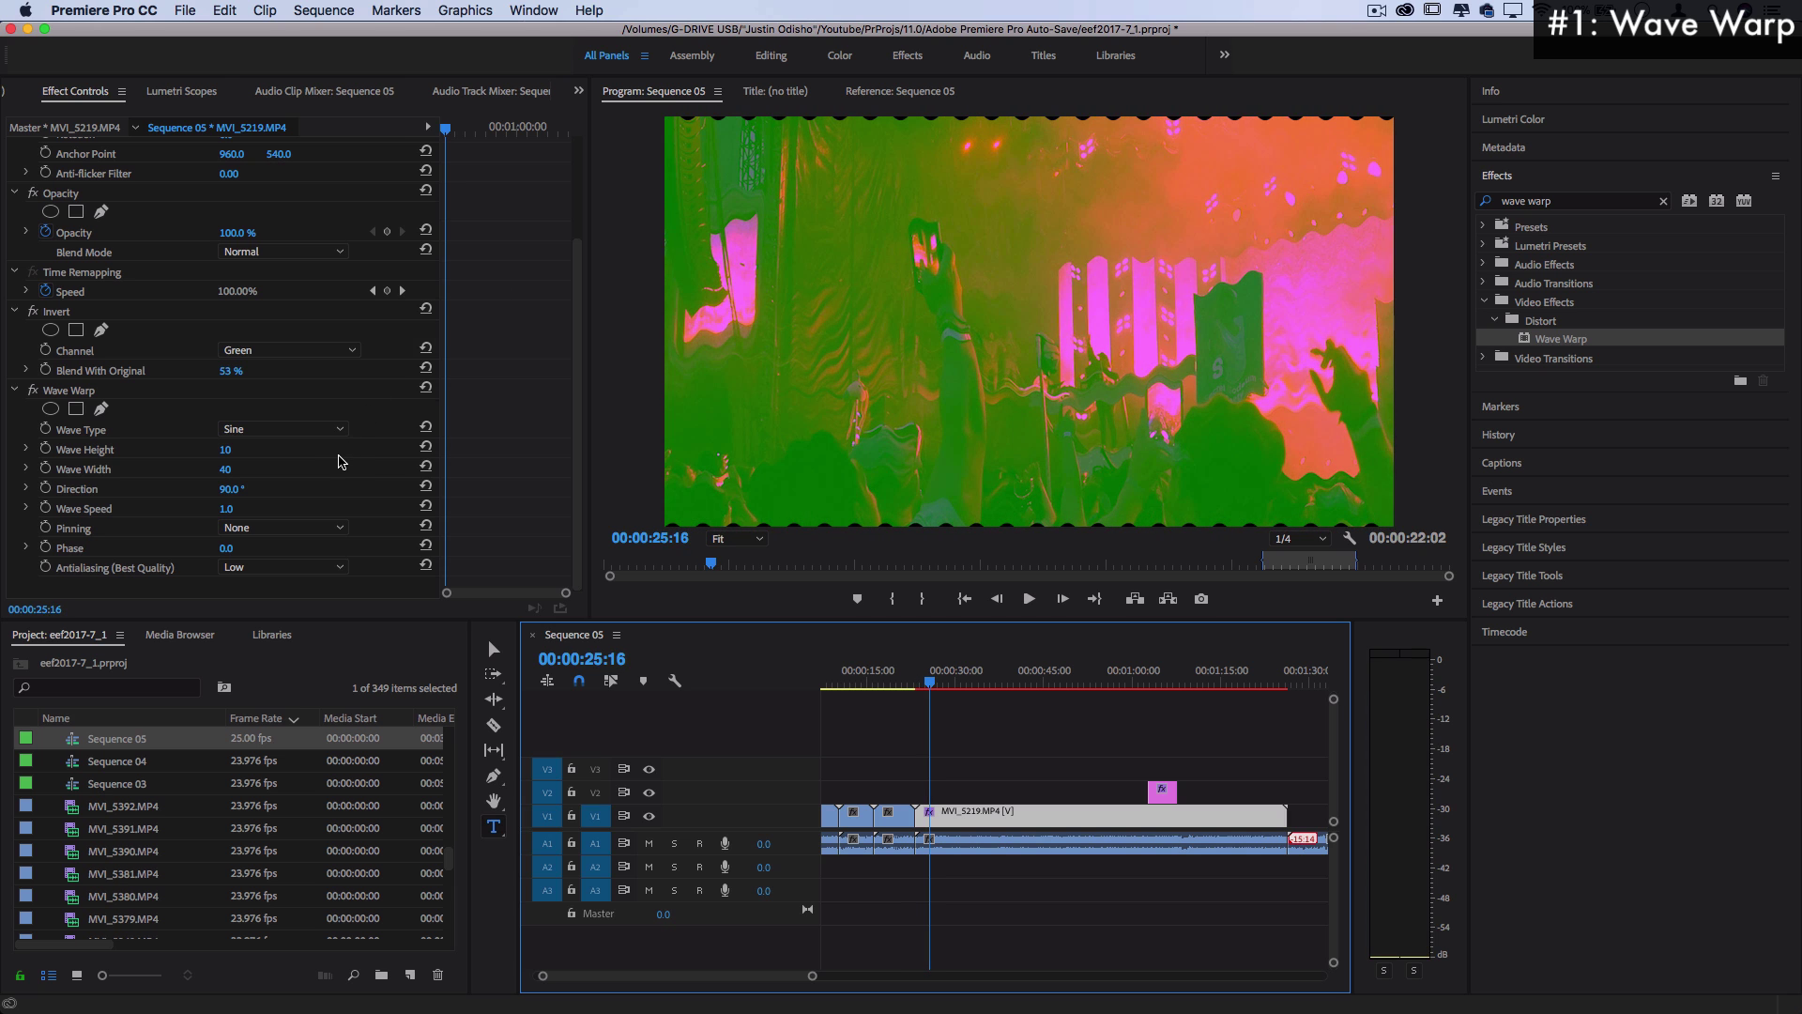
Pin the Wave Warp at All Edges, raise wave height to about 97, and angle direction to 119°
left_click(309, 527)
key("Escape")
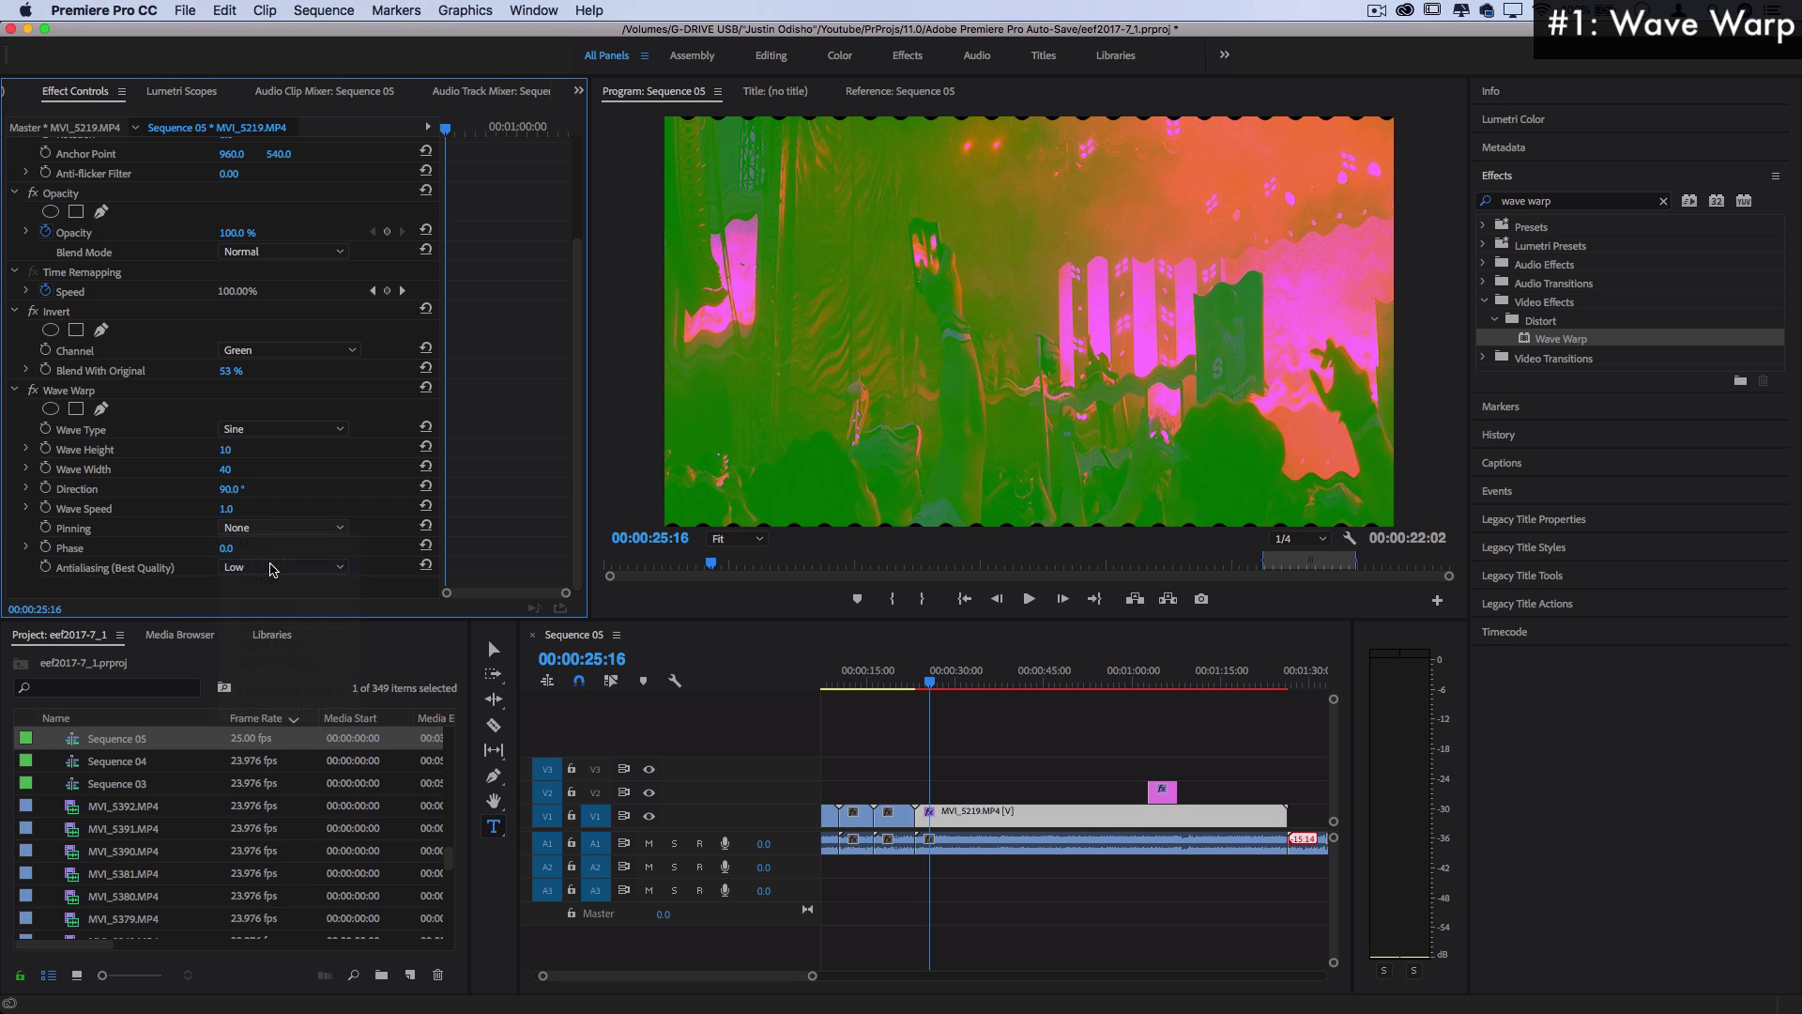
left_click(270, 569)
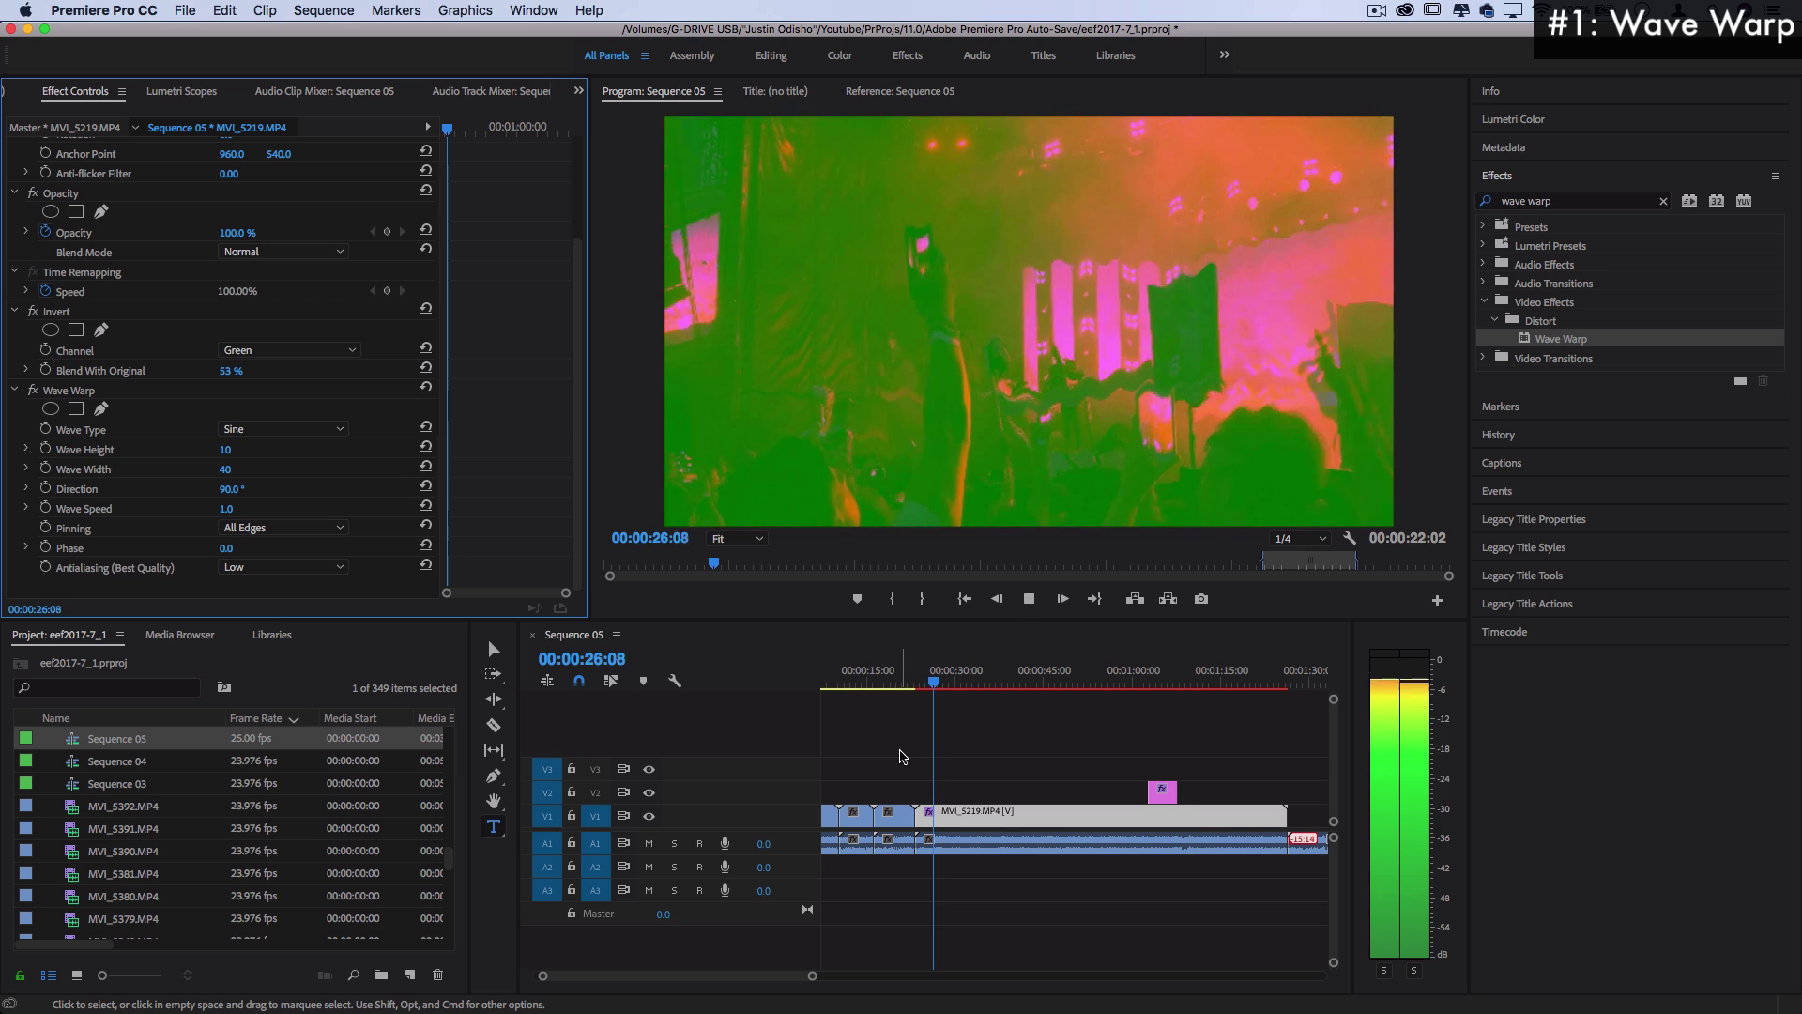
key("space")
left_click_drag(230, 450, 375, 469)
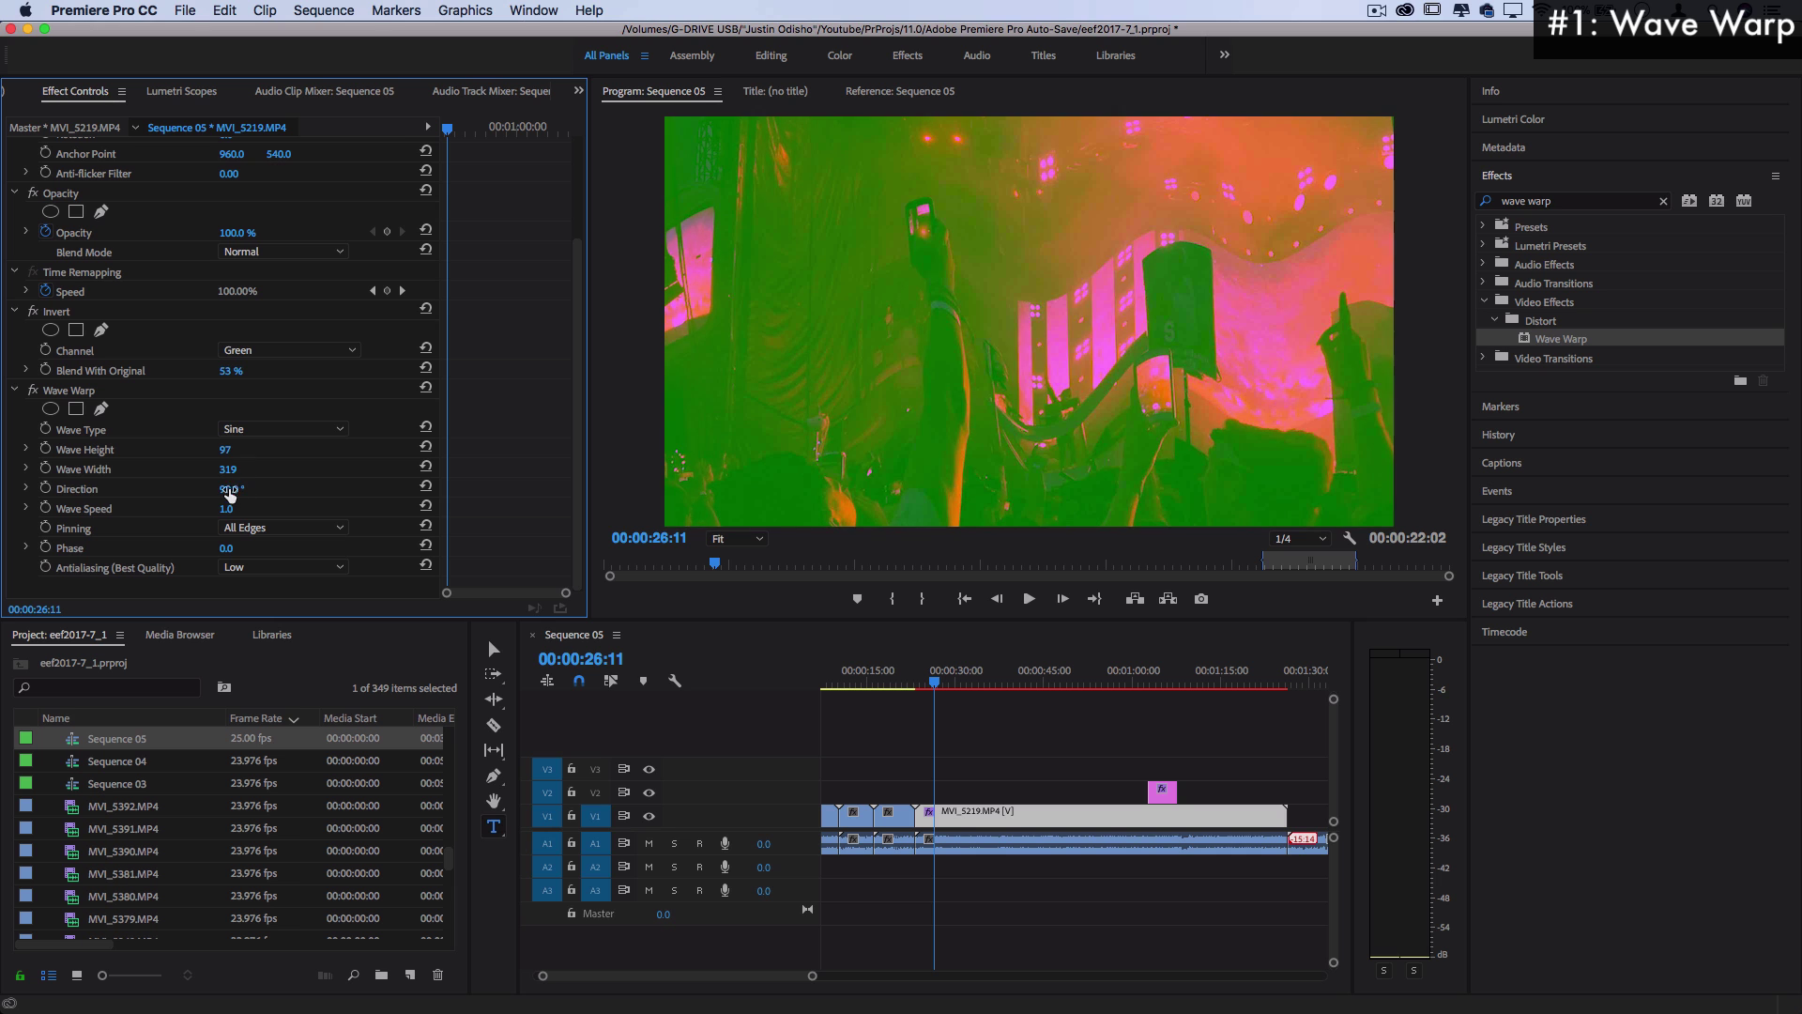
left_click_drag(234, 496, 252, 493)
Switch the wave type to Square, raise the height further, preview the clip, and save the project
left_click(264, 430)
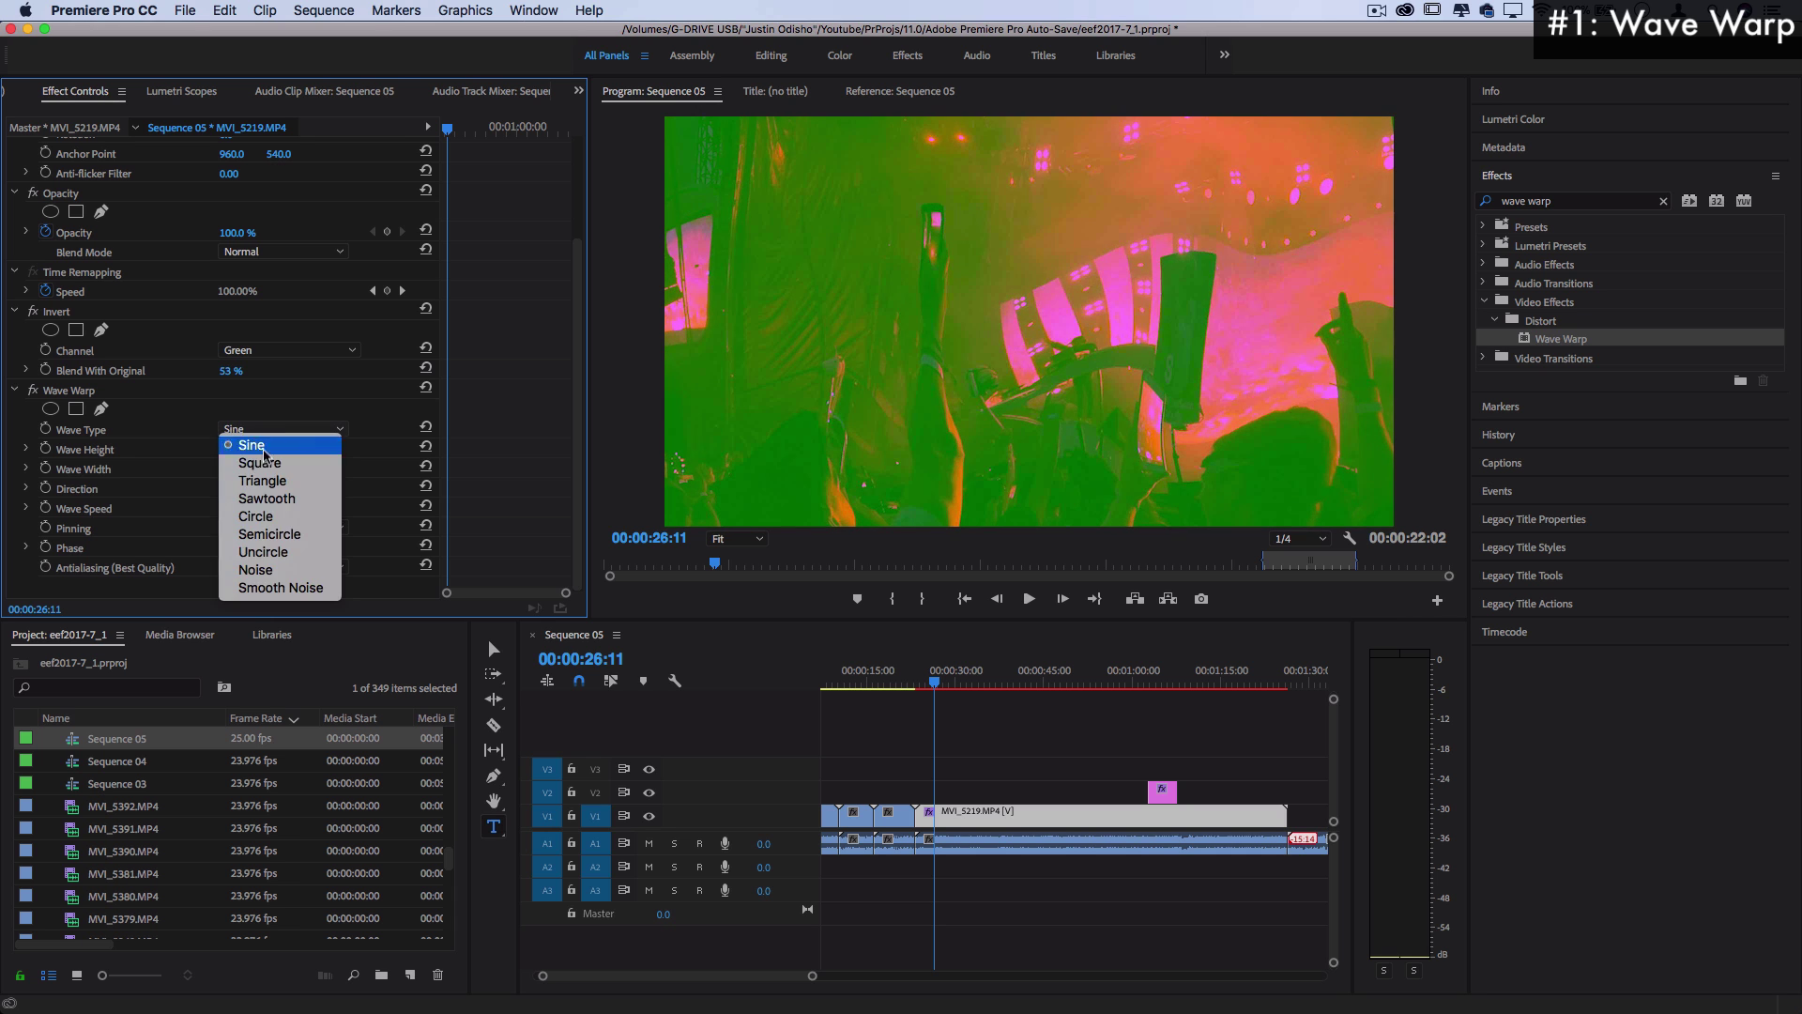
left_click(264, 450)
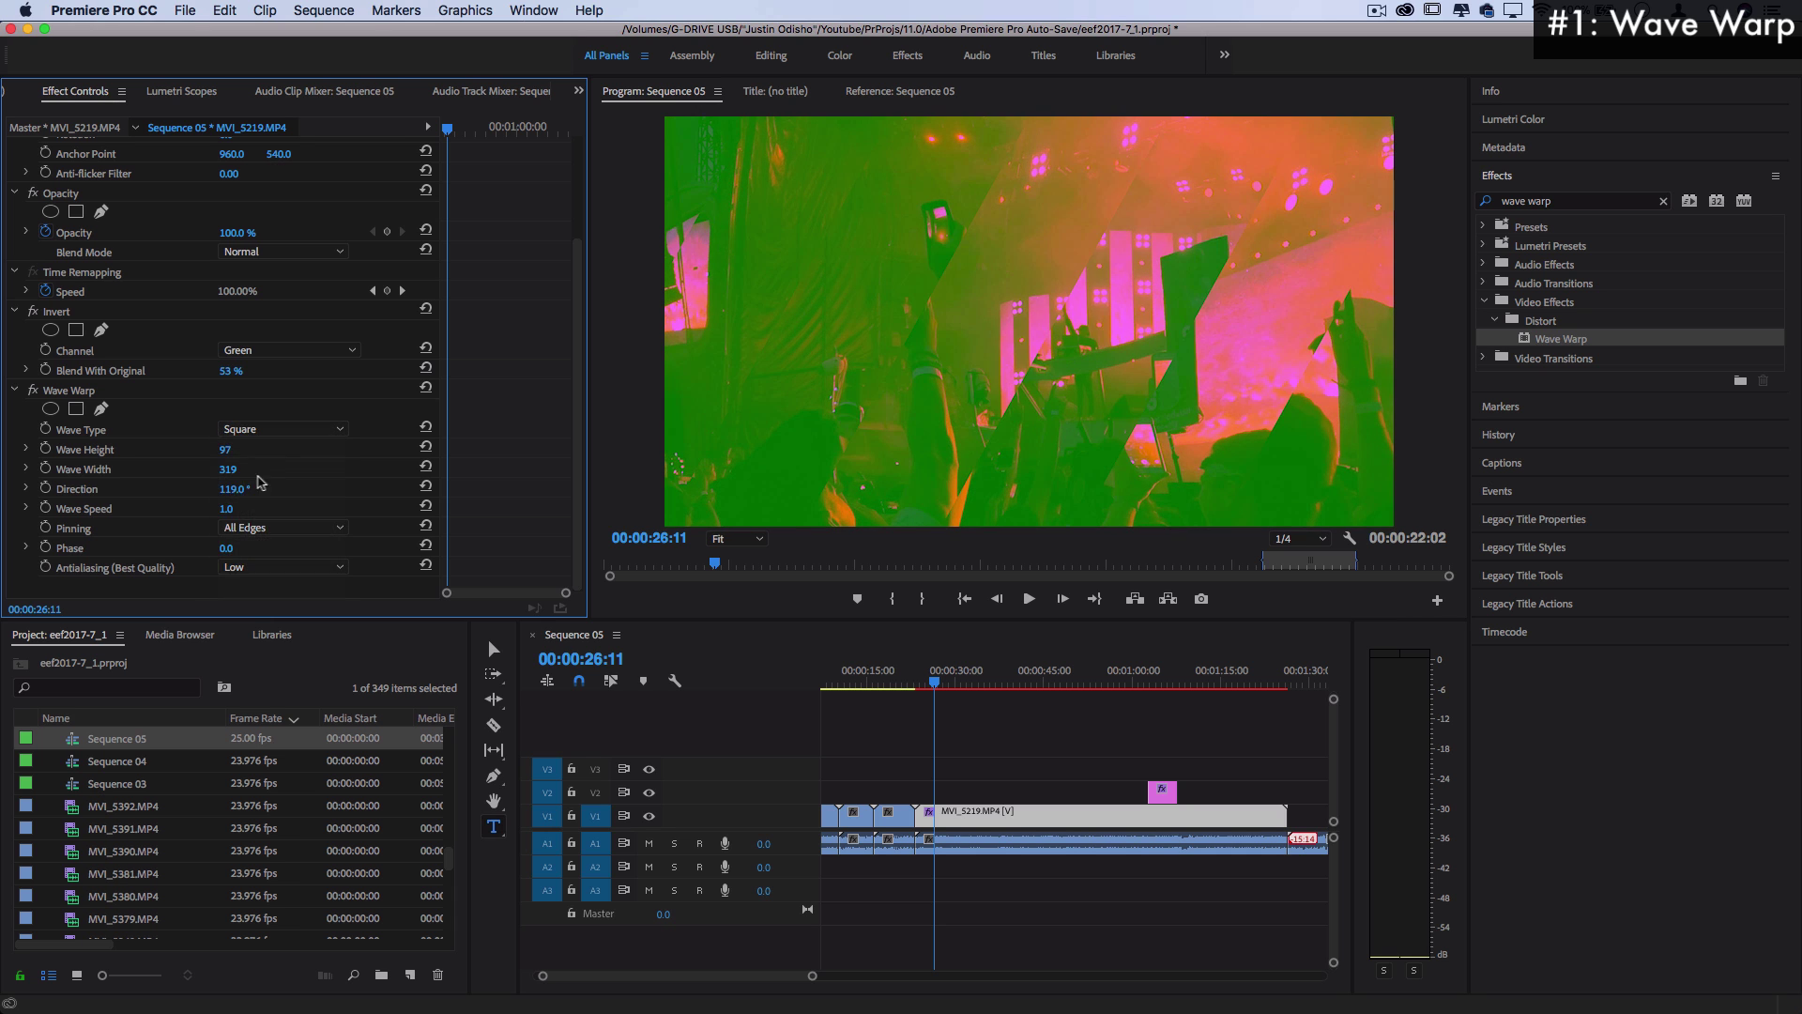
left_click_drag(226, 449, 470, 470)
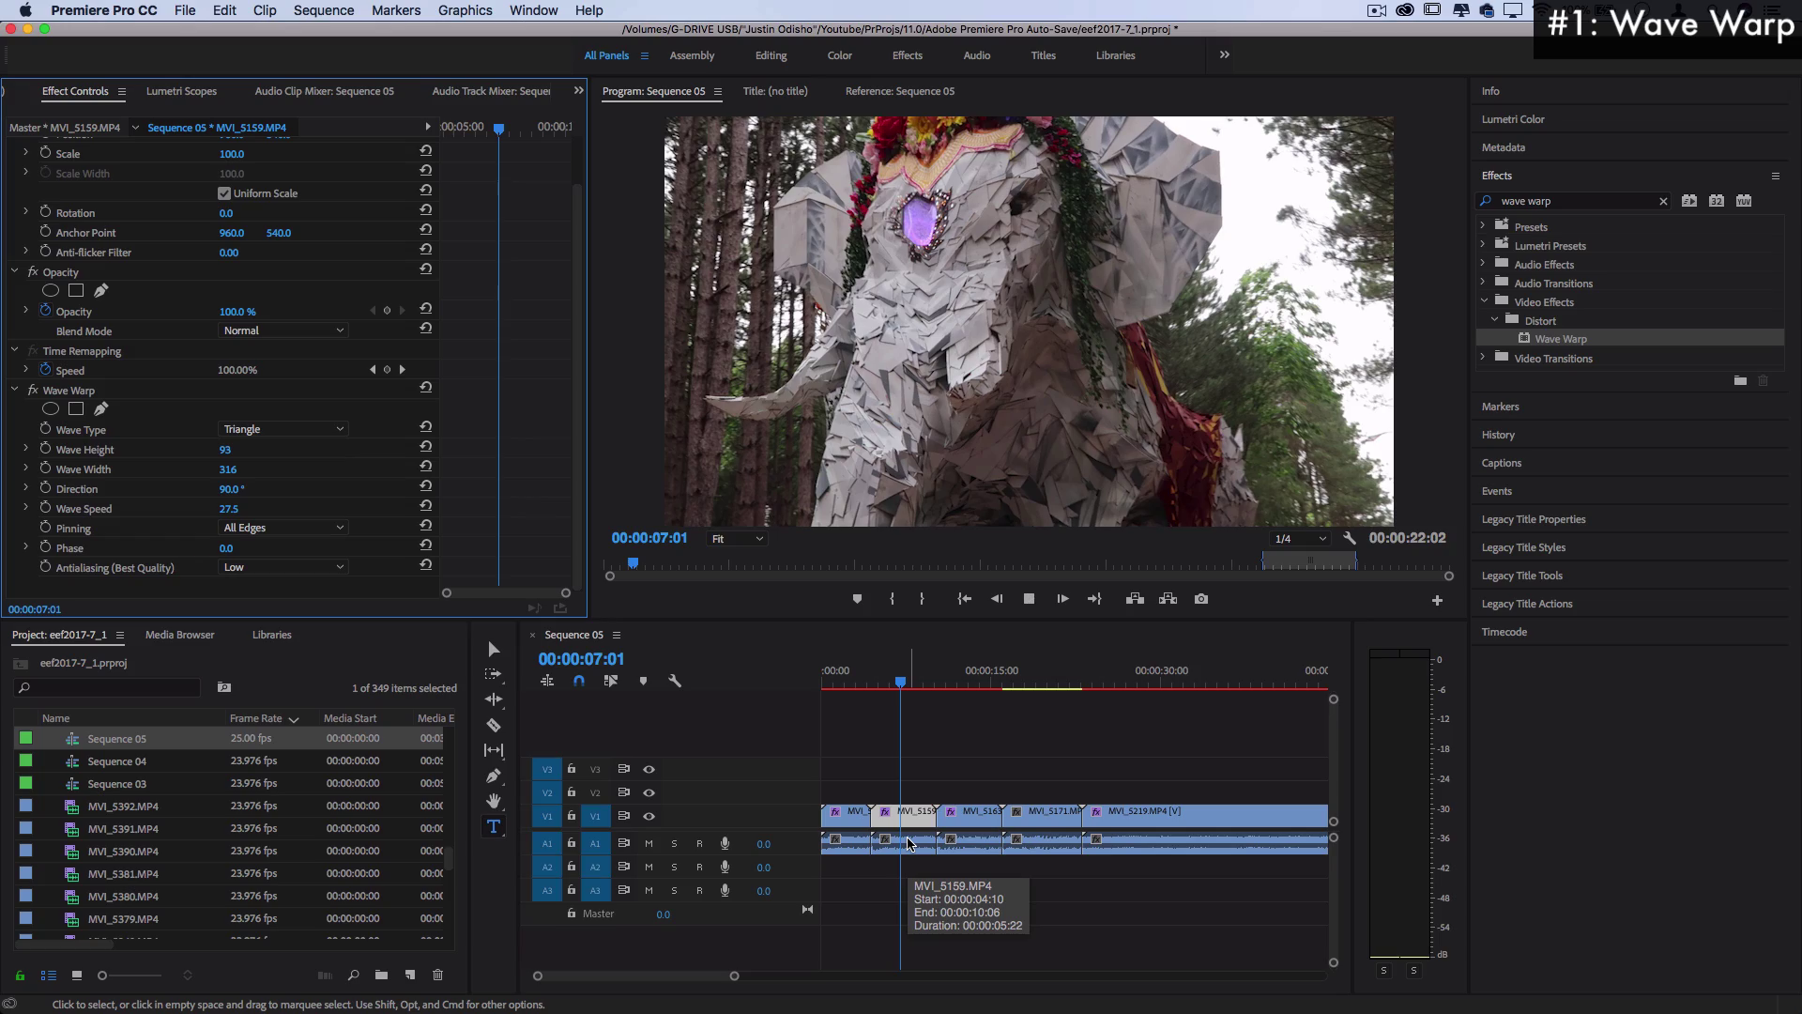
key("space")
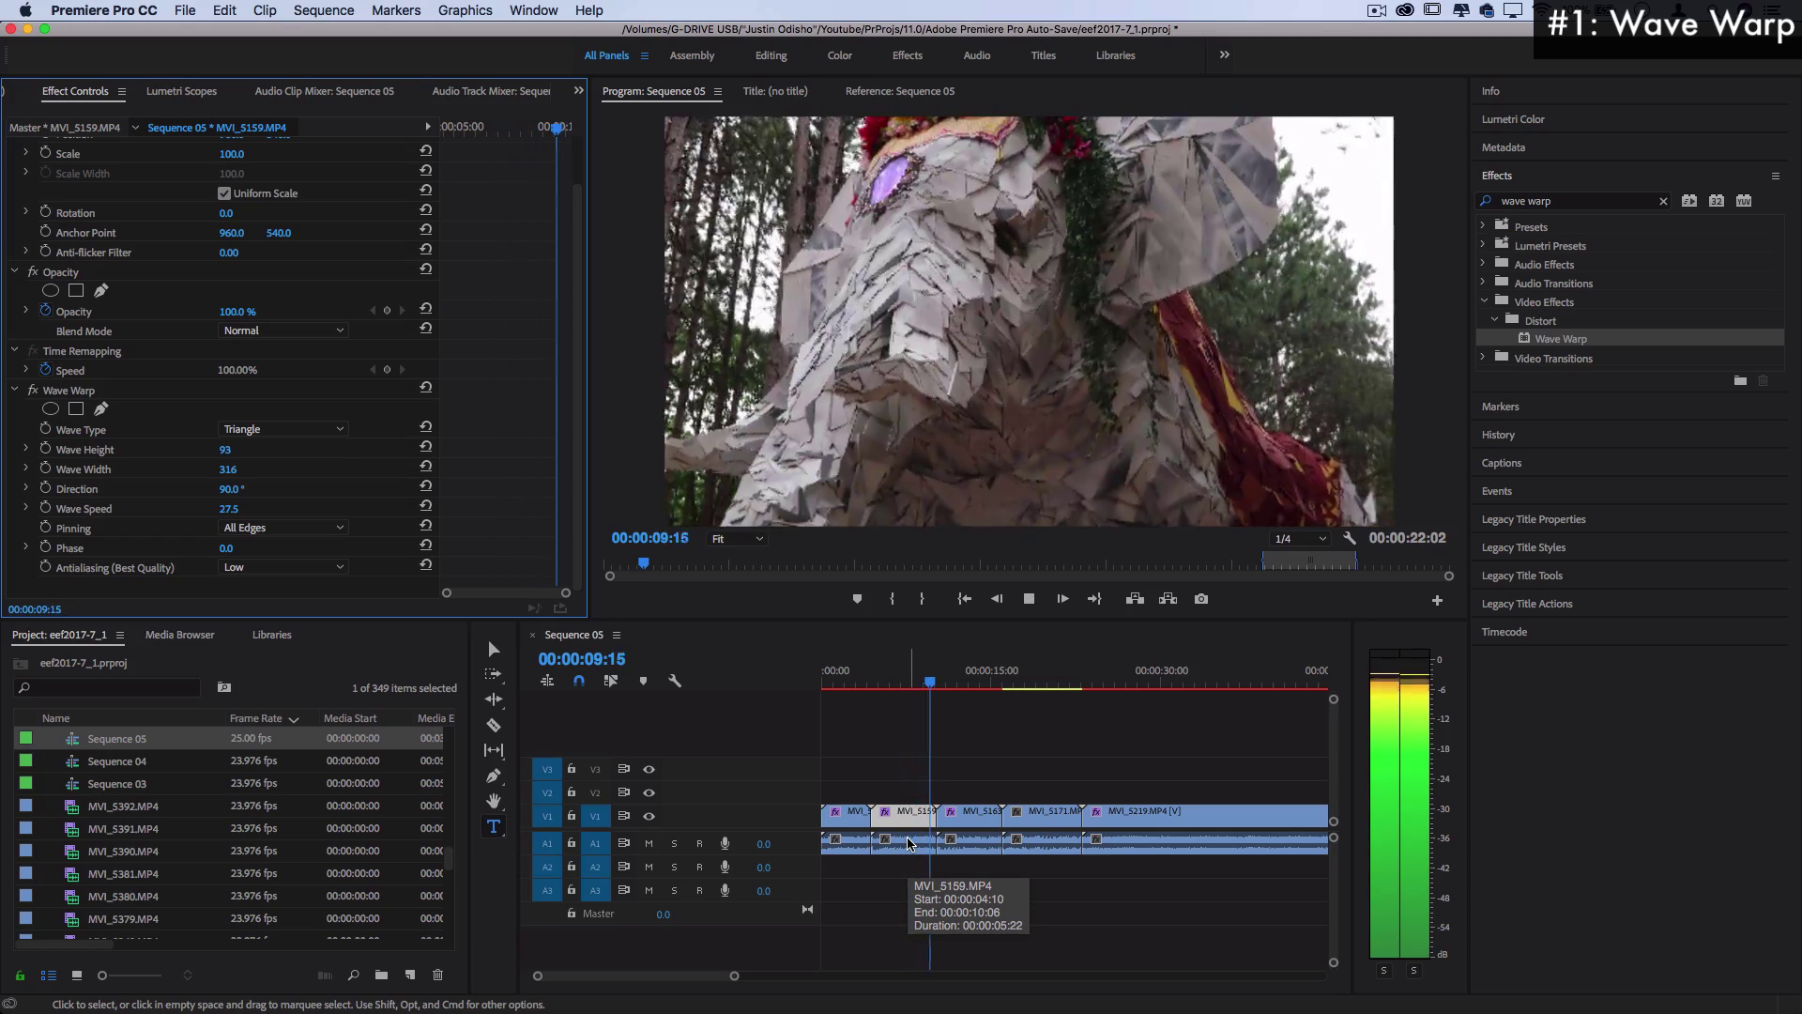
key("space")
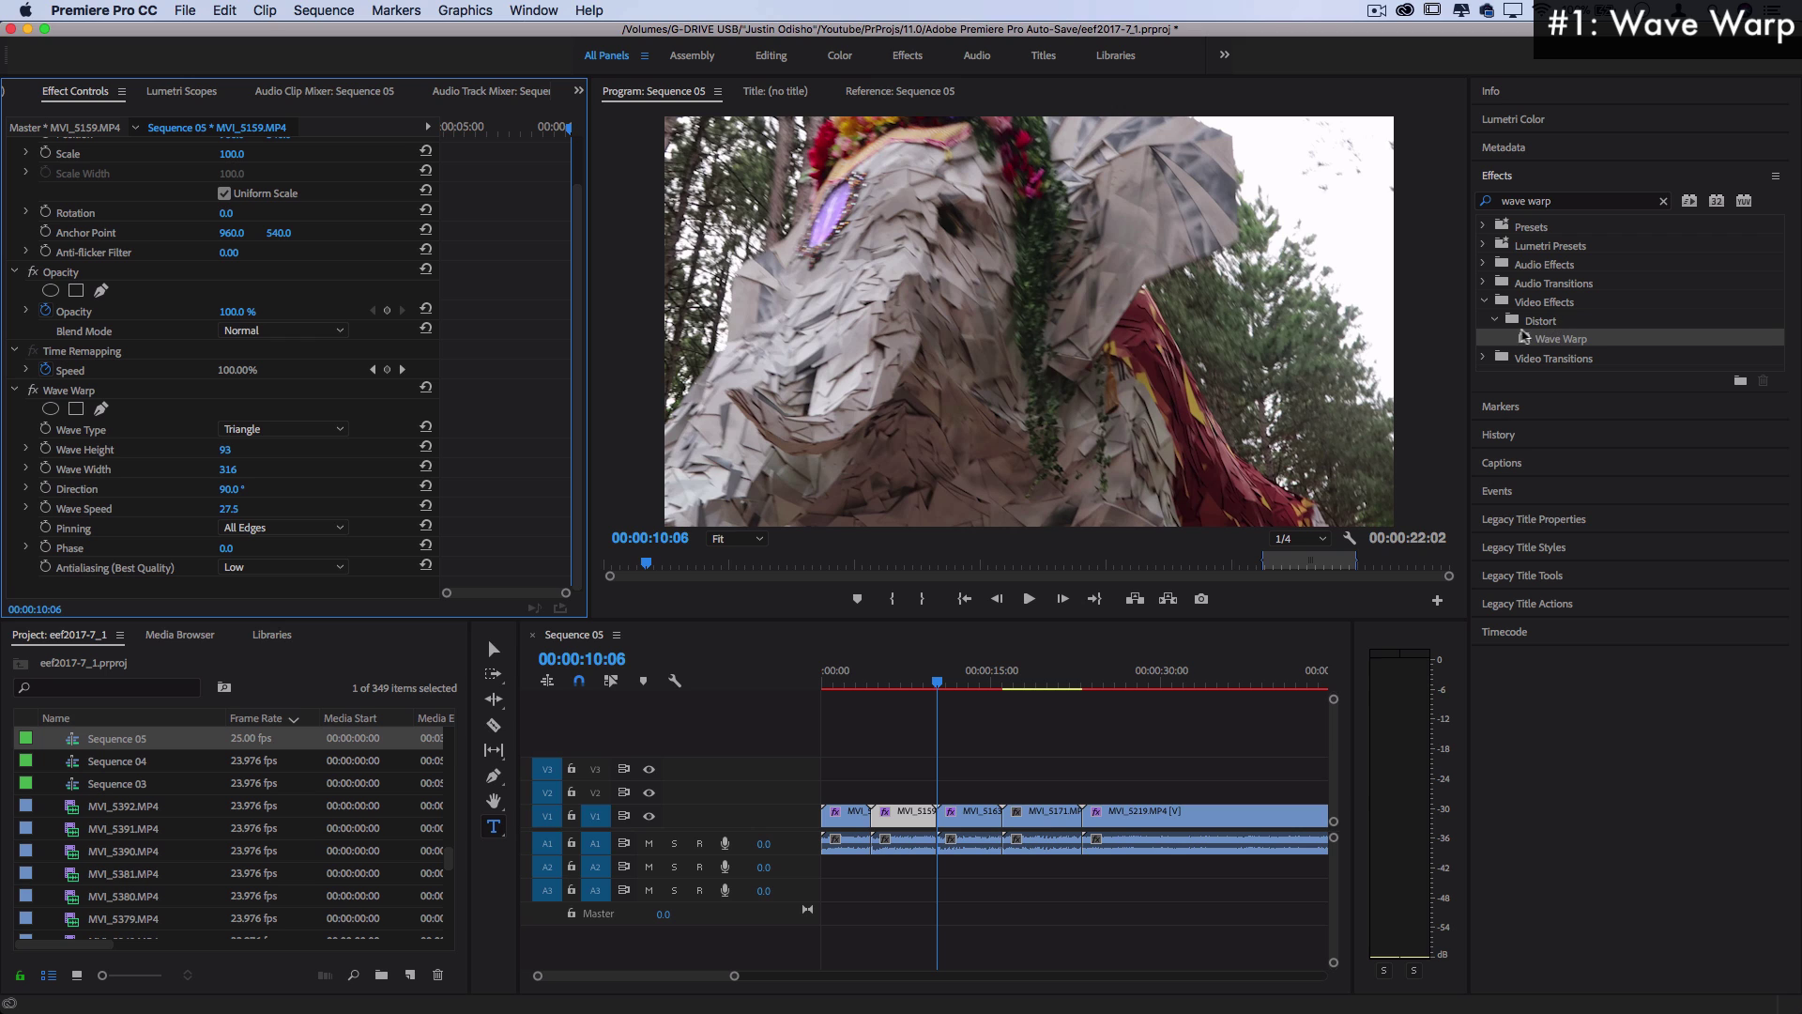
left_click(1565, 343)
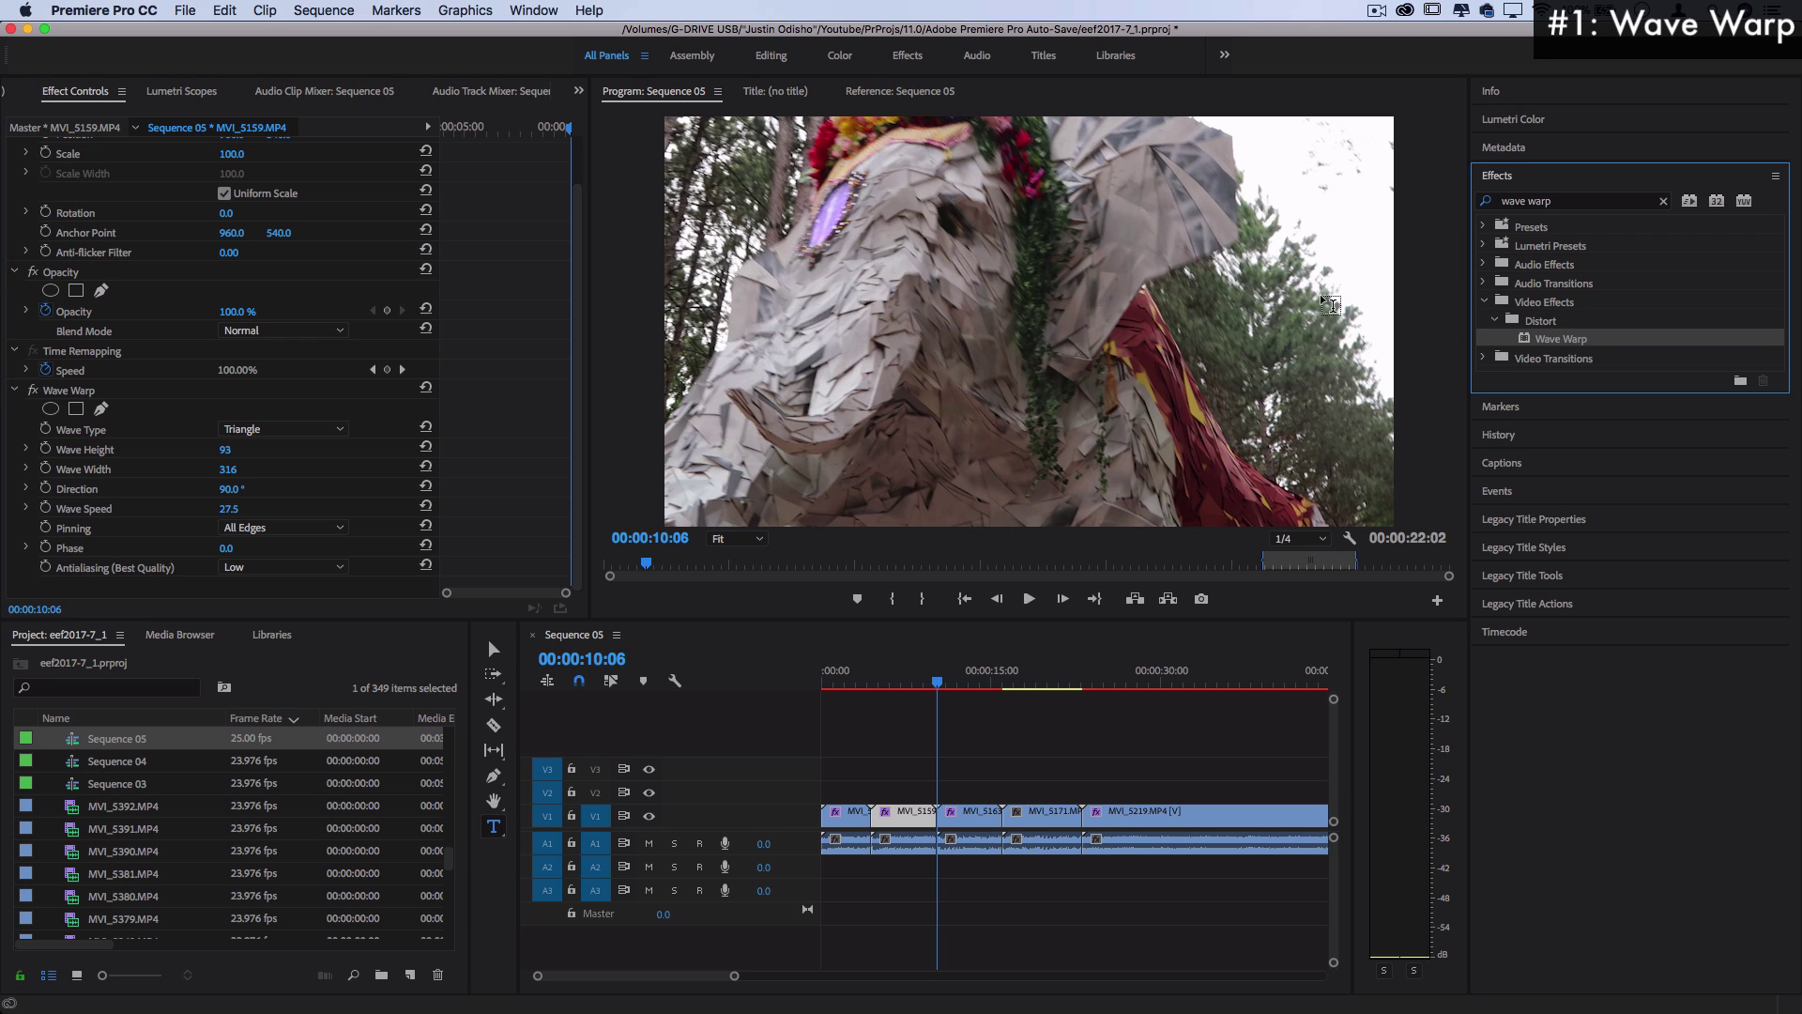
key("super+s")
left_click(896, 668)
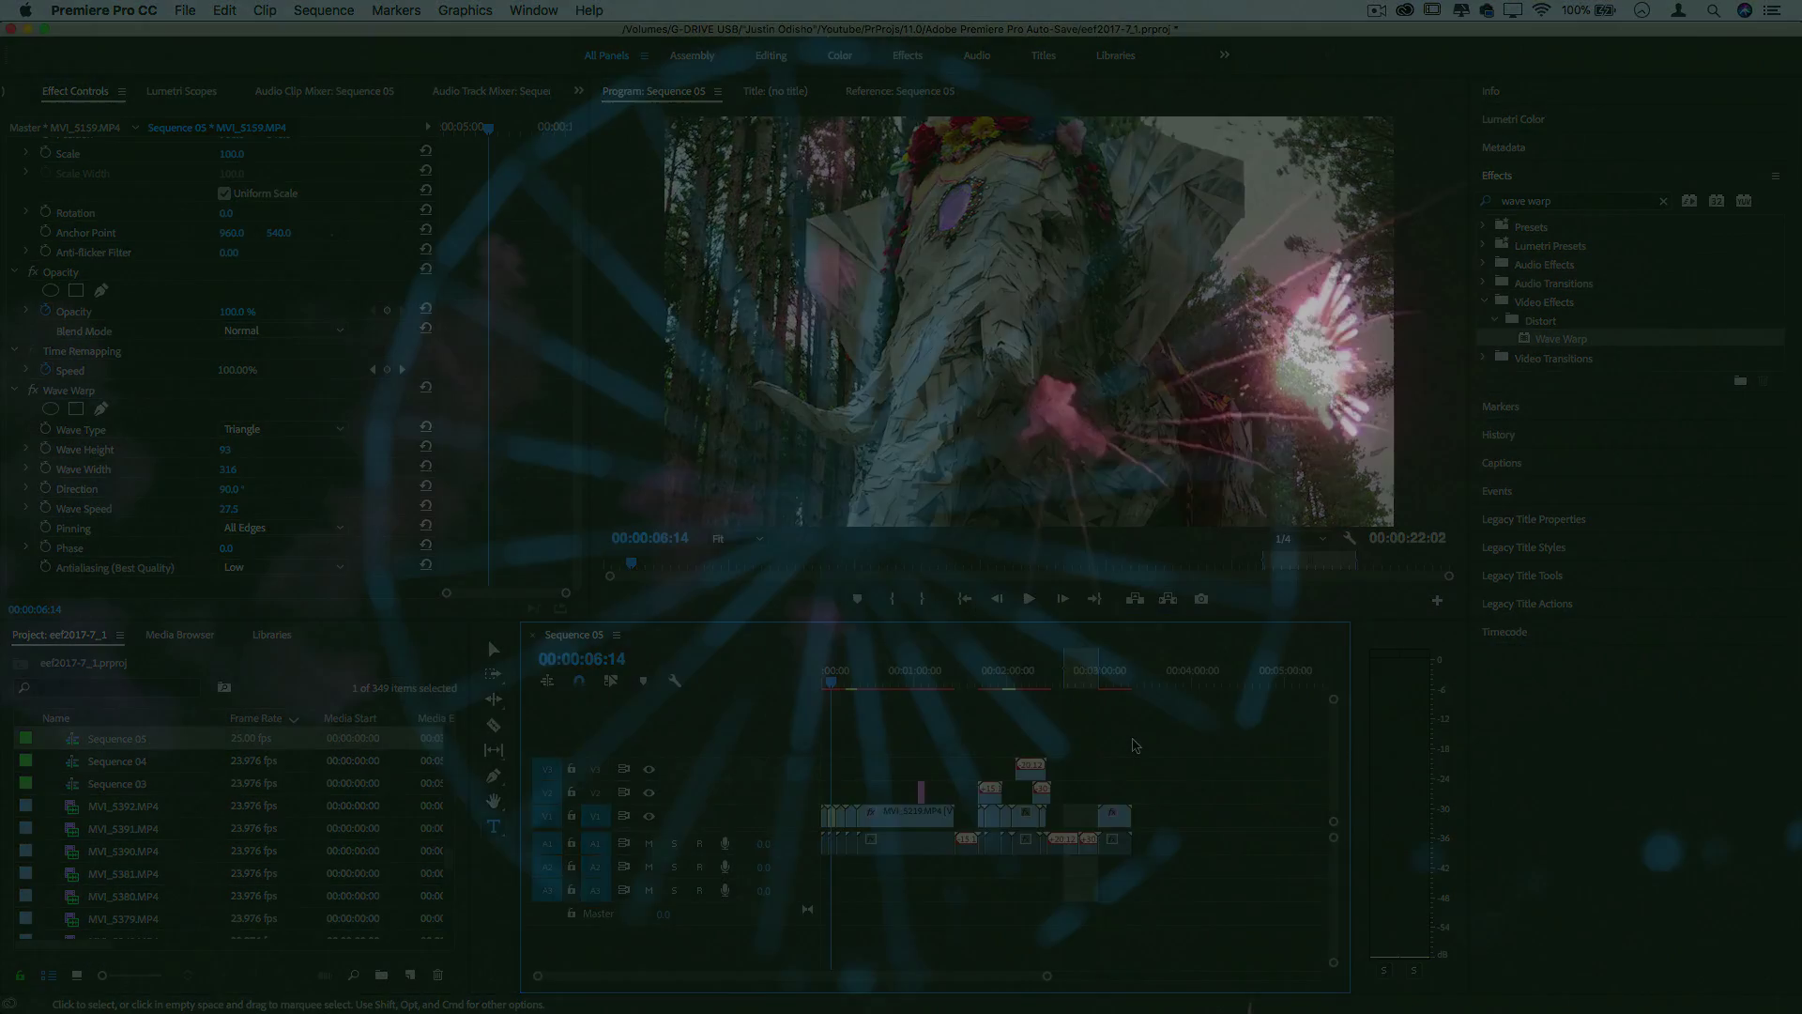